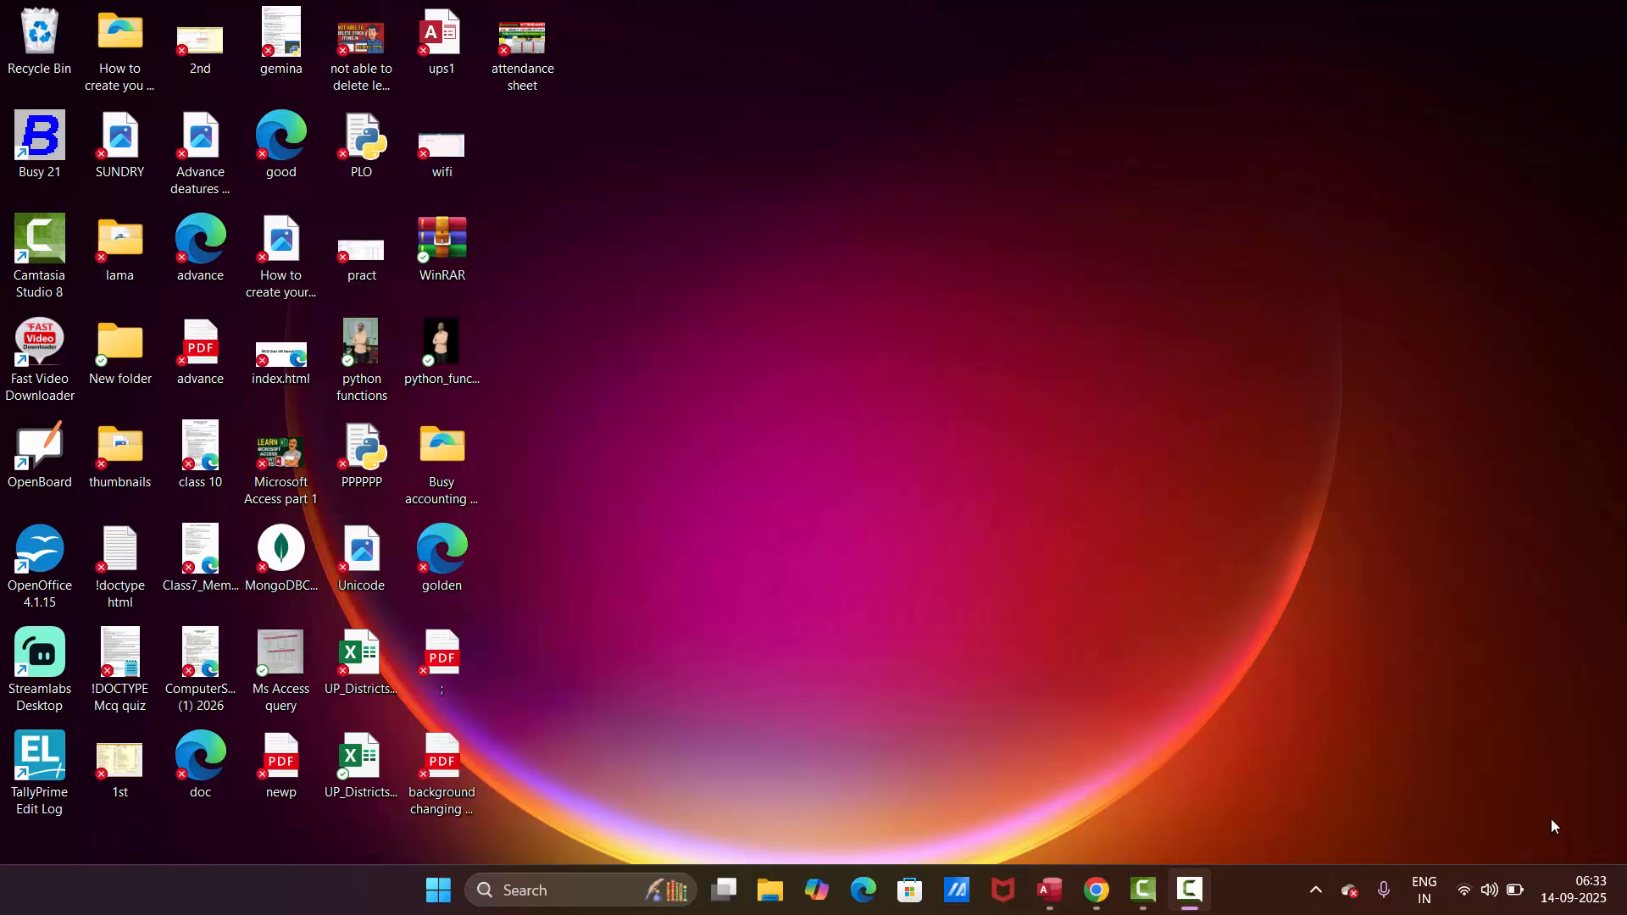
Switch to the Access database and close the Attendance report, saving its design changes.
click(1051, 889)
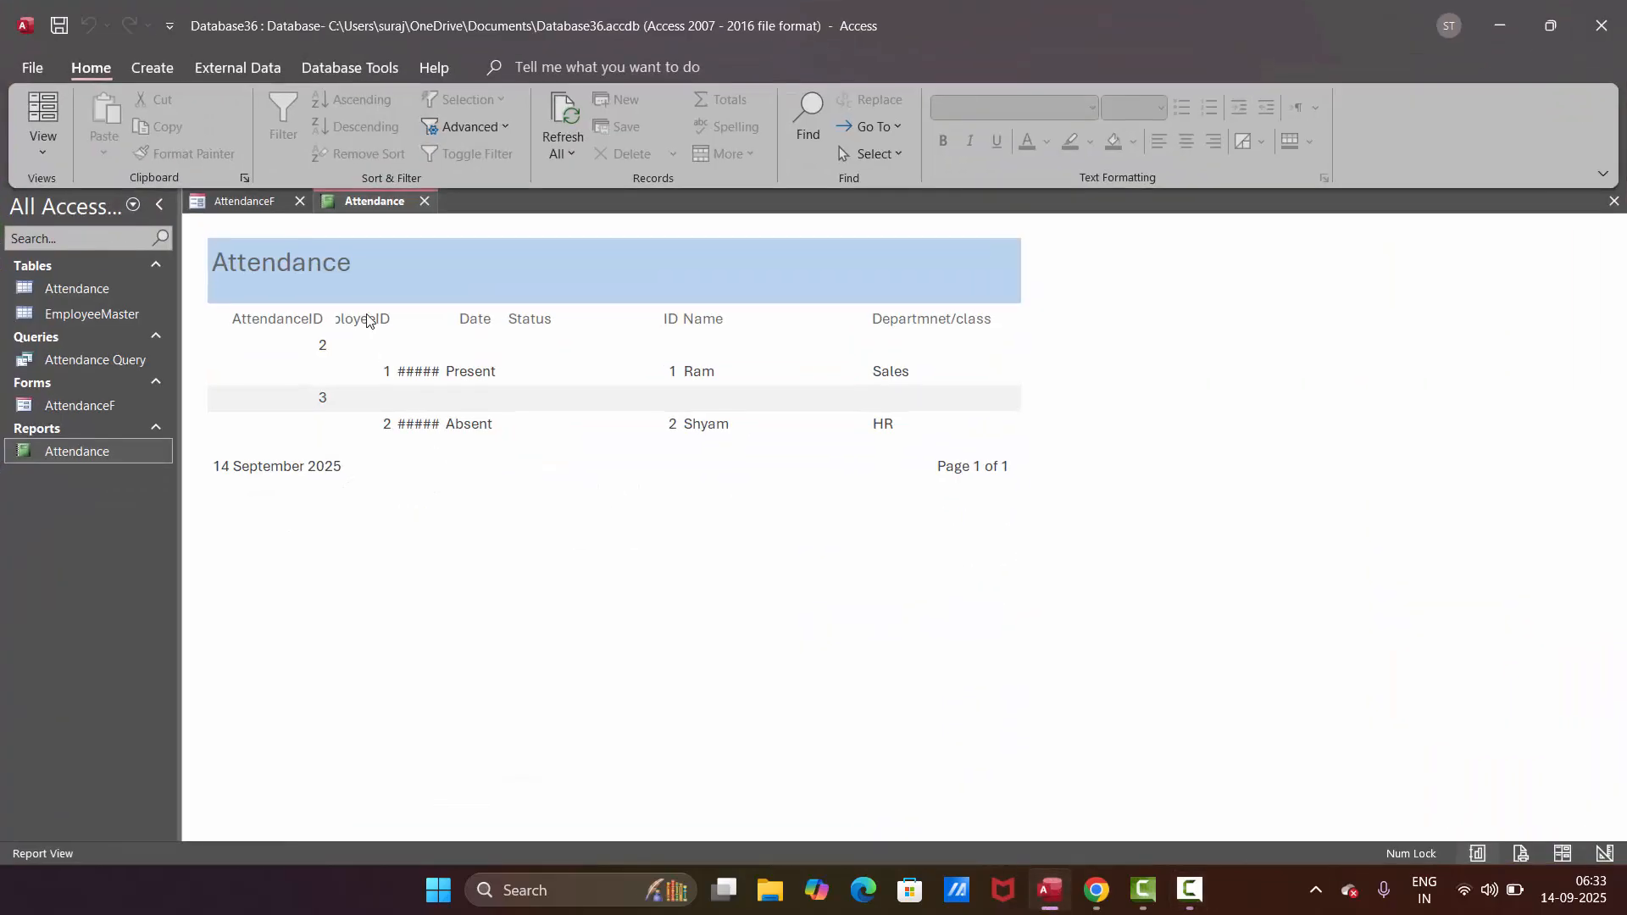
click(425, 202)
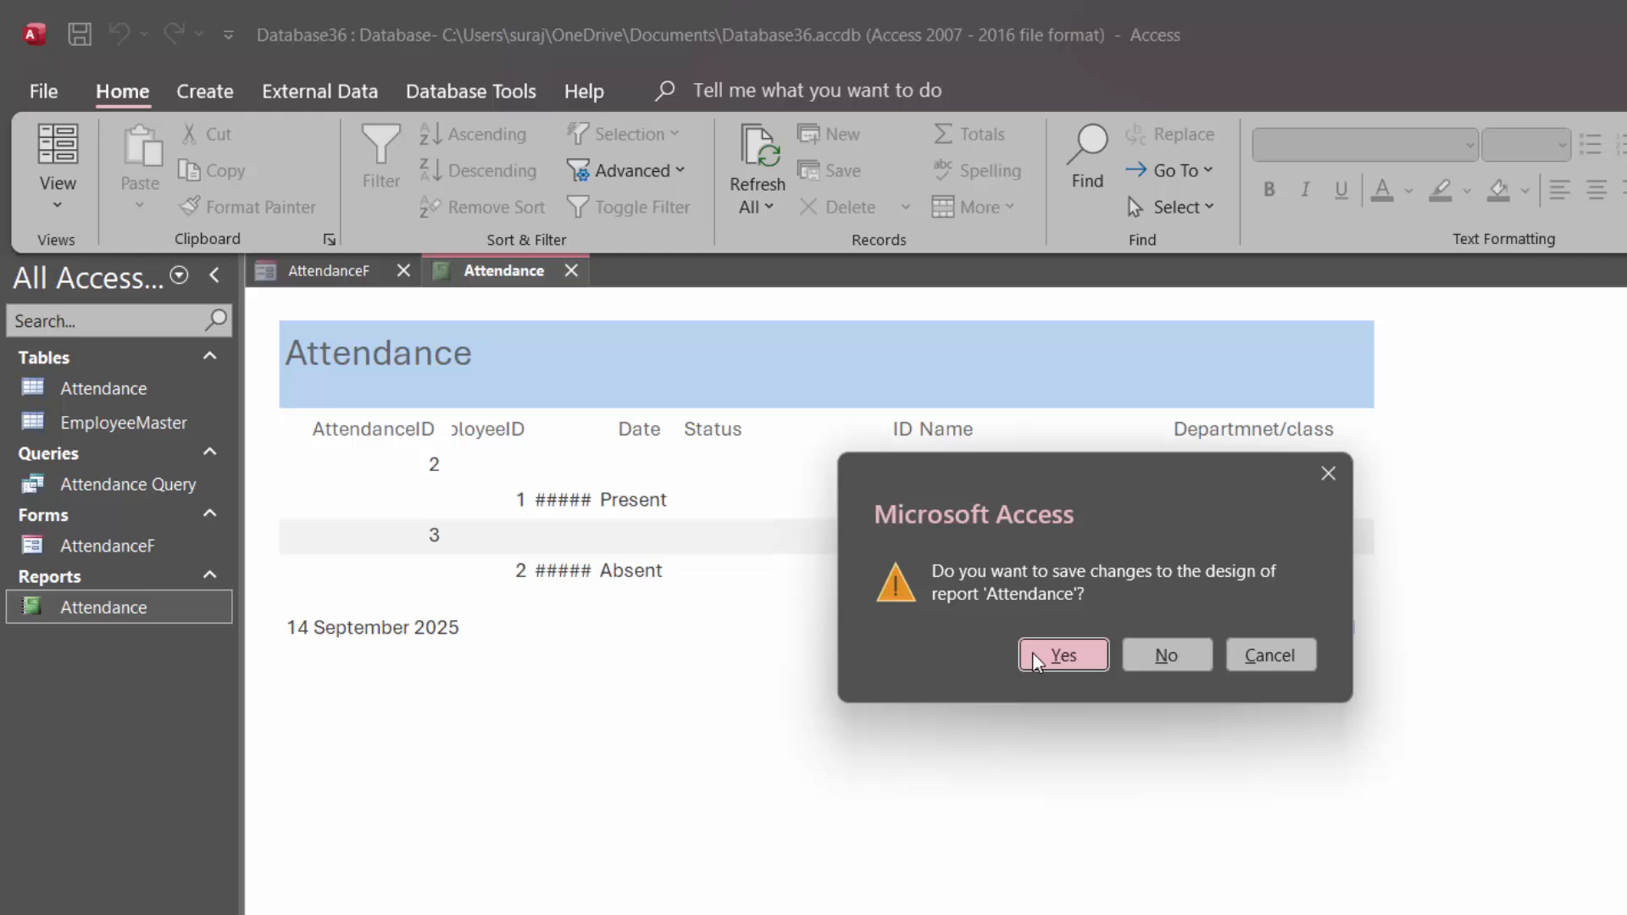
click(1034, 654)
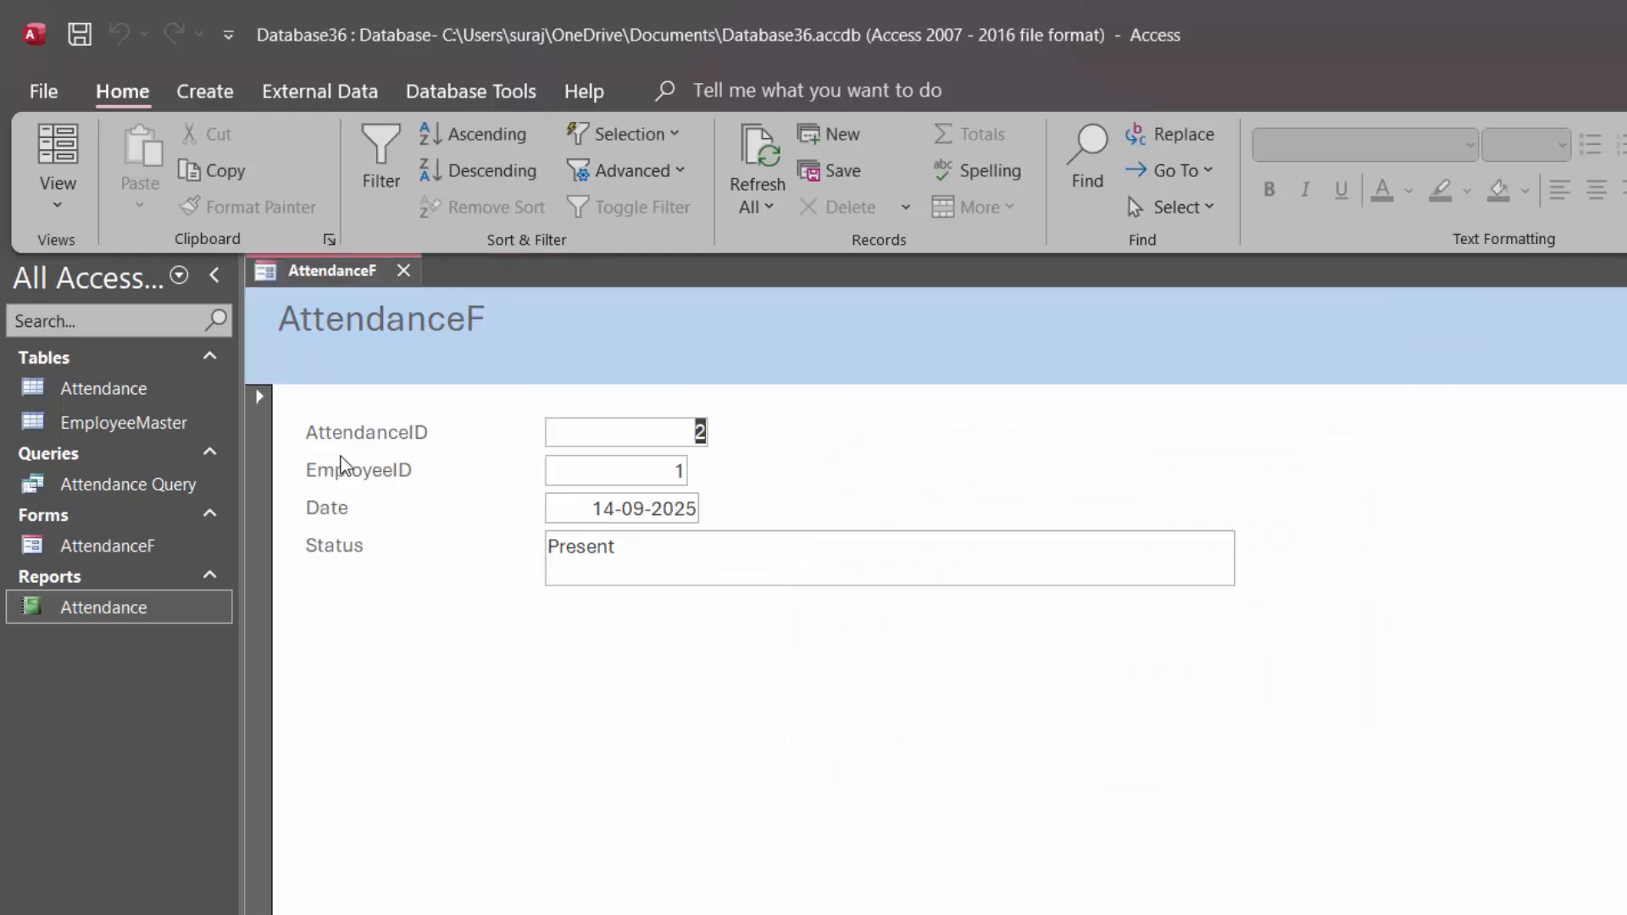
Open the EmployeeMaster table in Design View and examine the data types of its ID, Name and Departmnet/class fields.
double_click(96, 423)
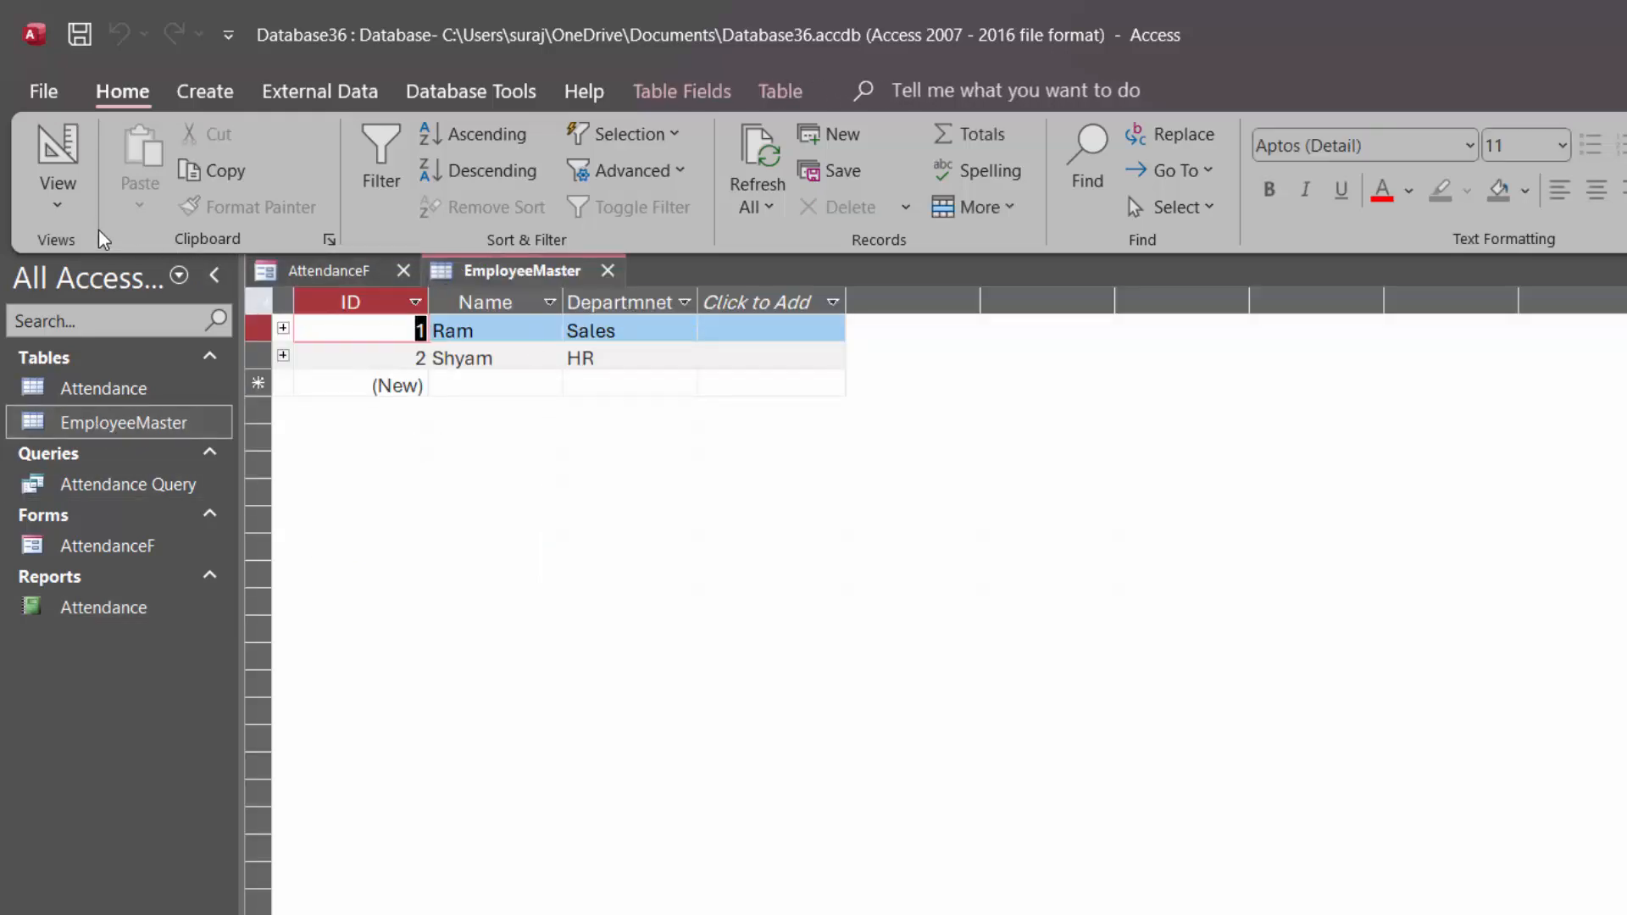
click(57, 207)
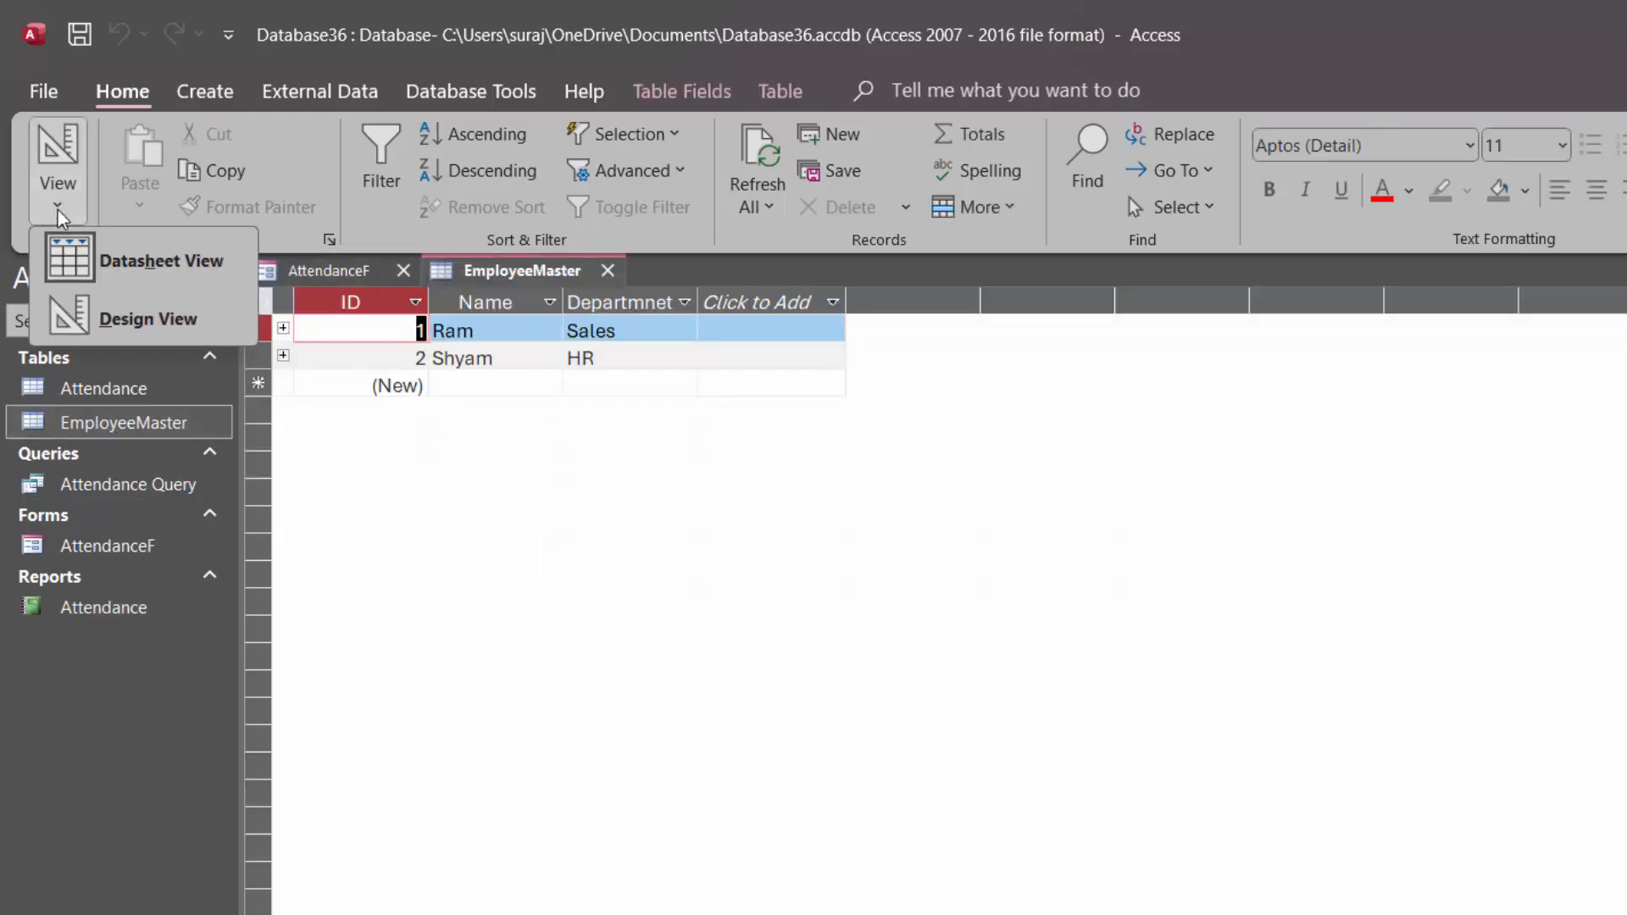
click(121, 312)
click(202, 88)
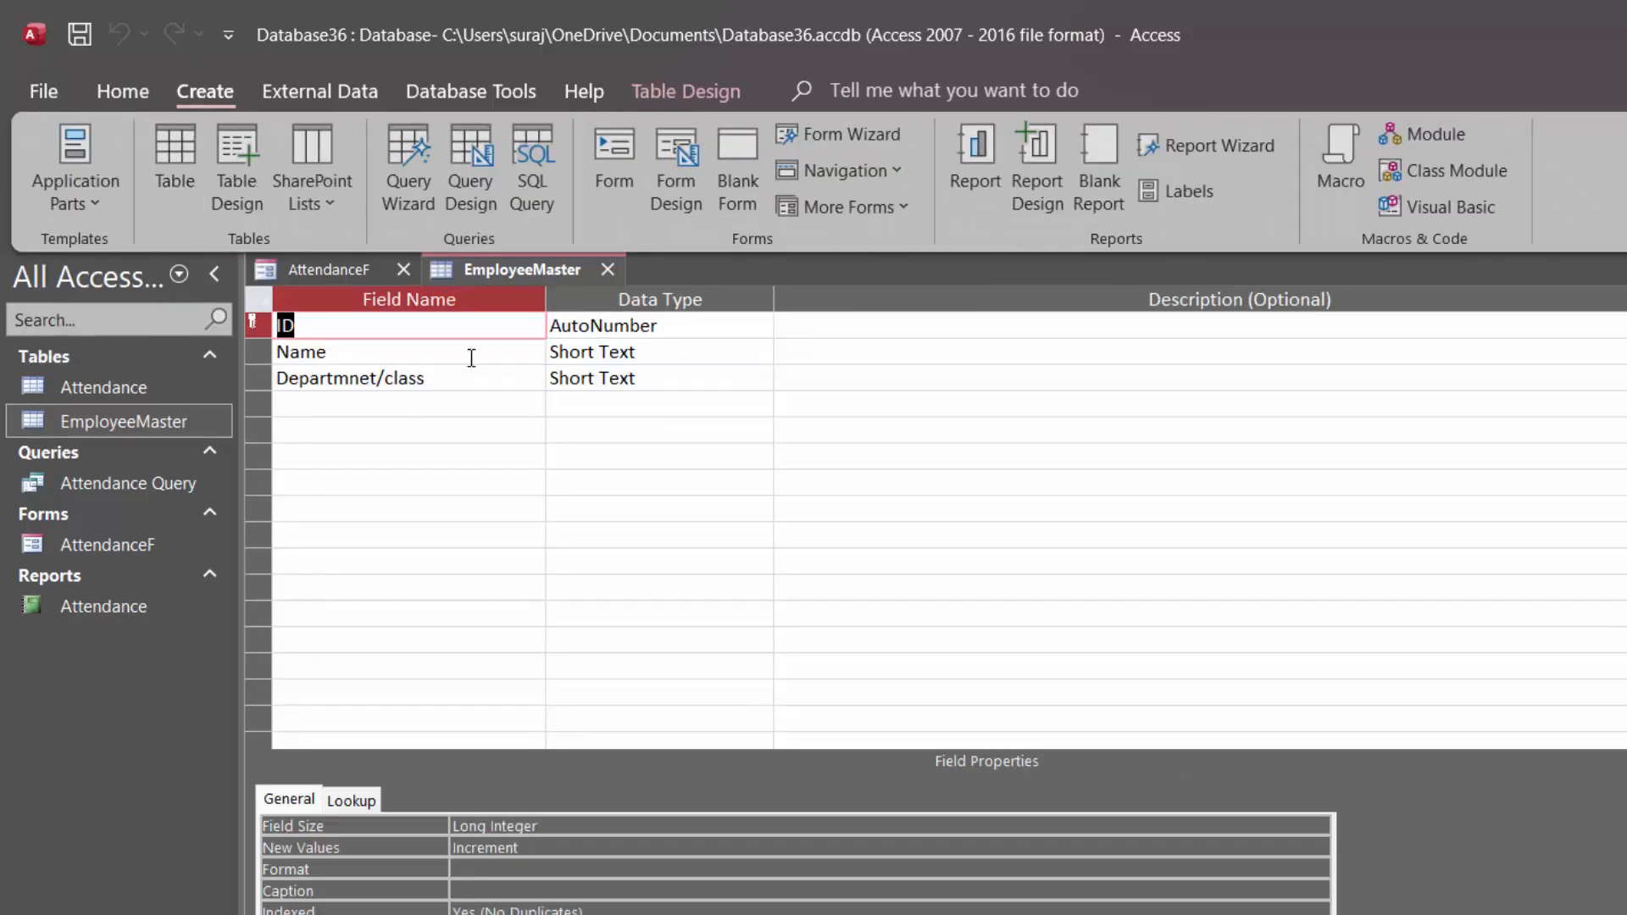
click(421, 332)
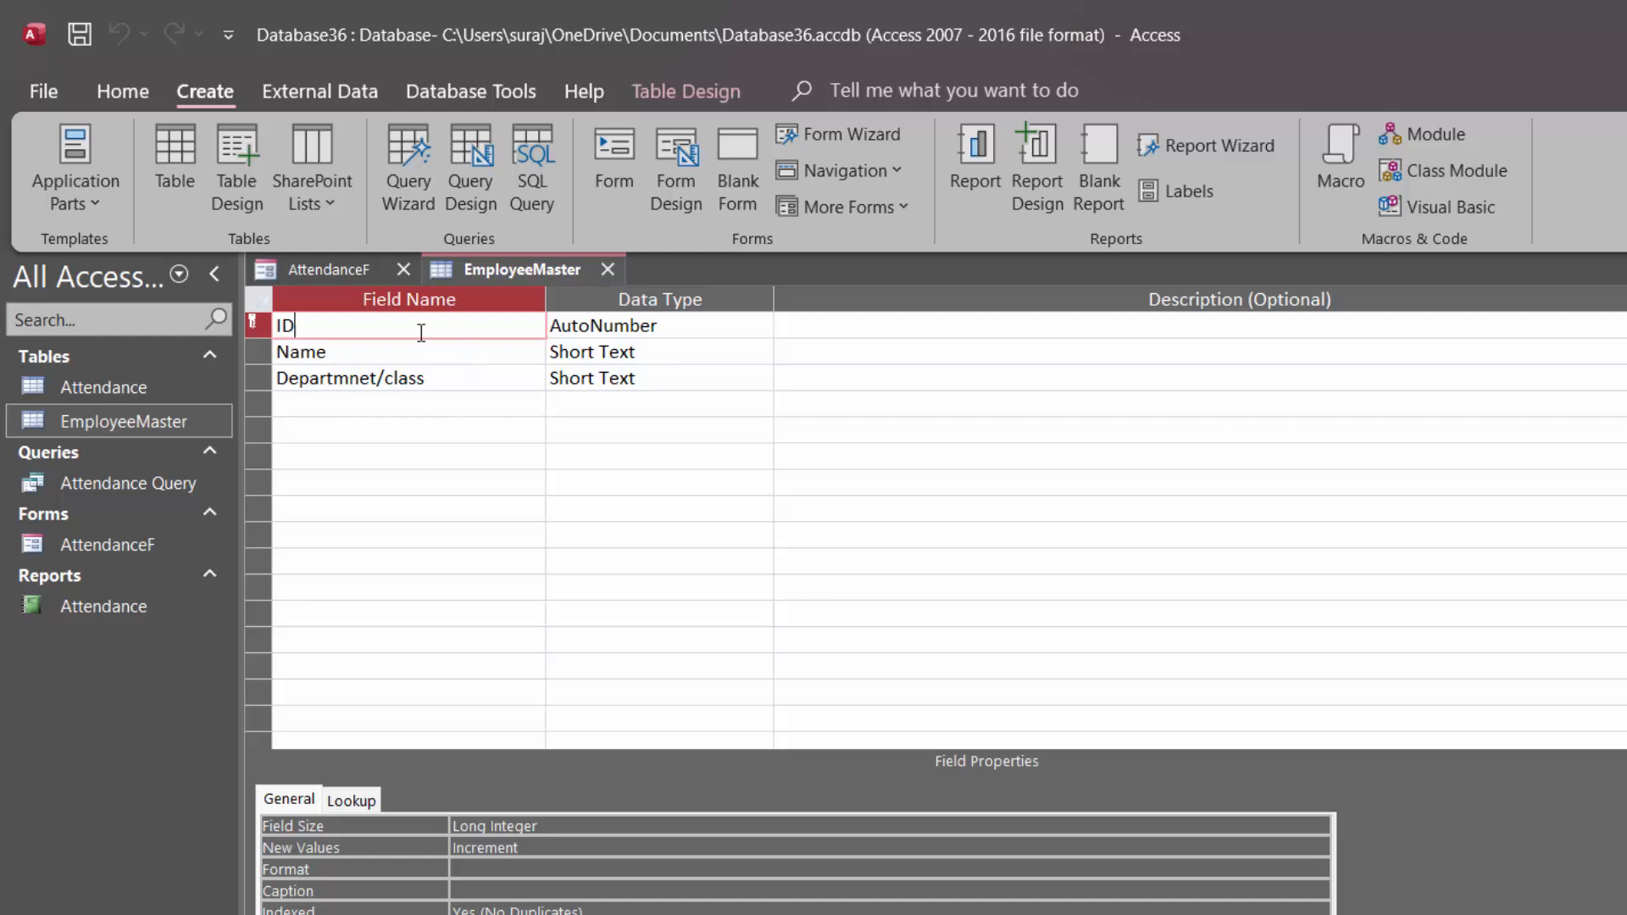
click(674, 326)
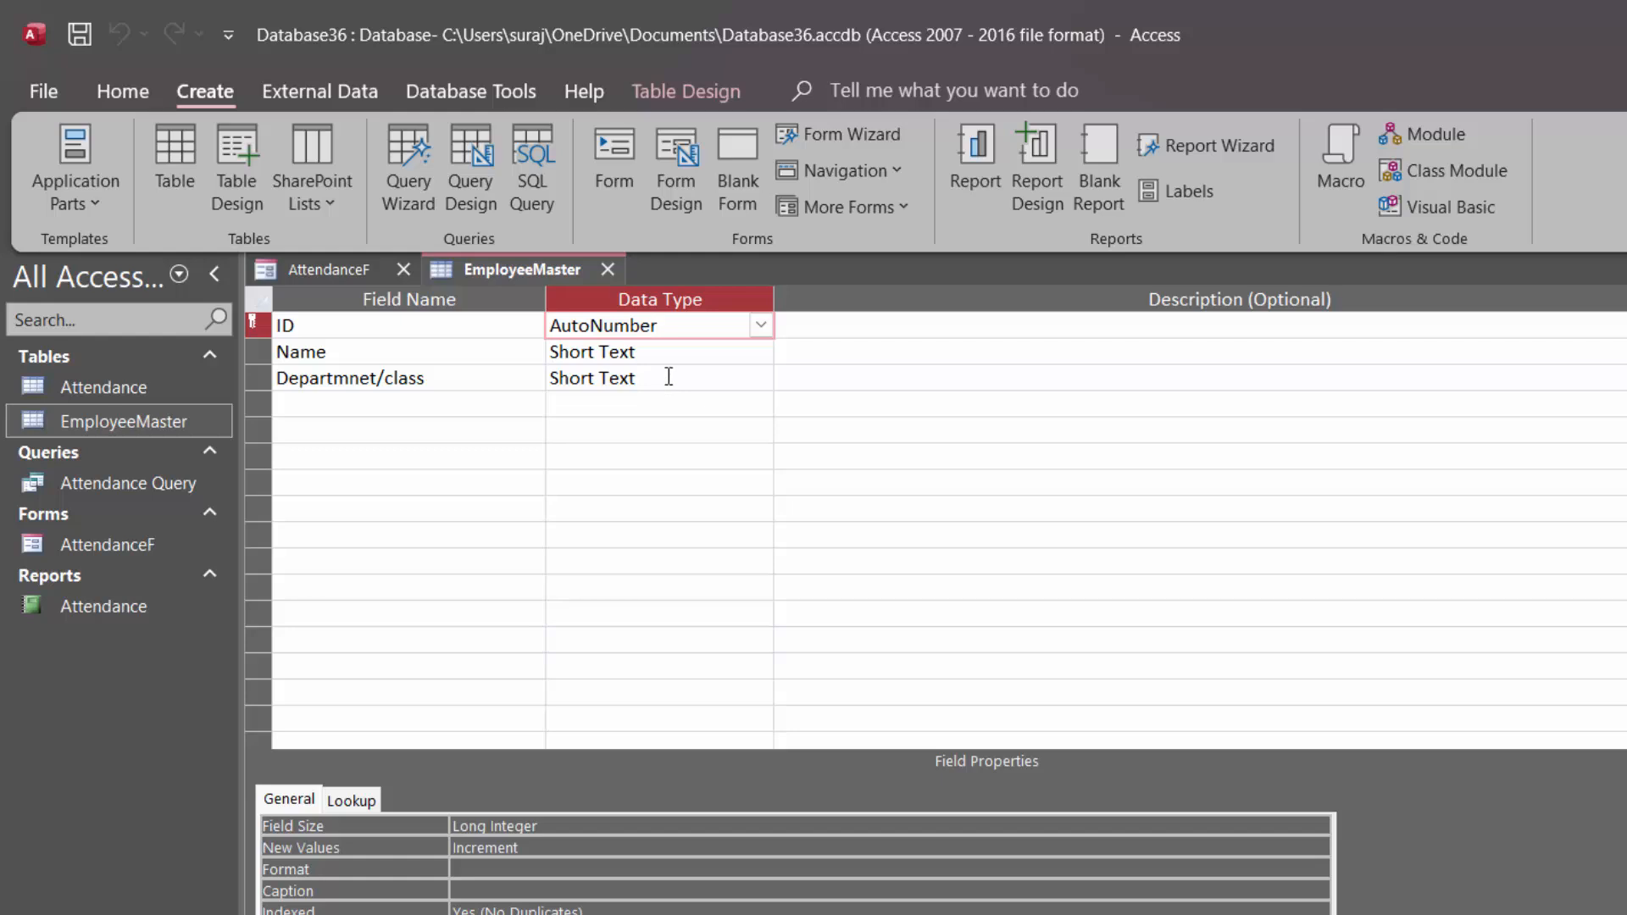
click(664, 352)
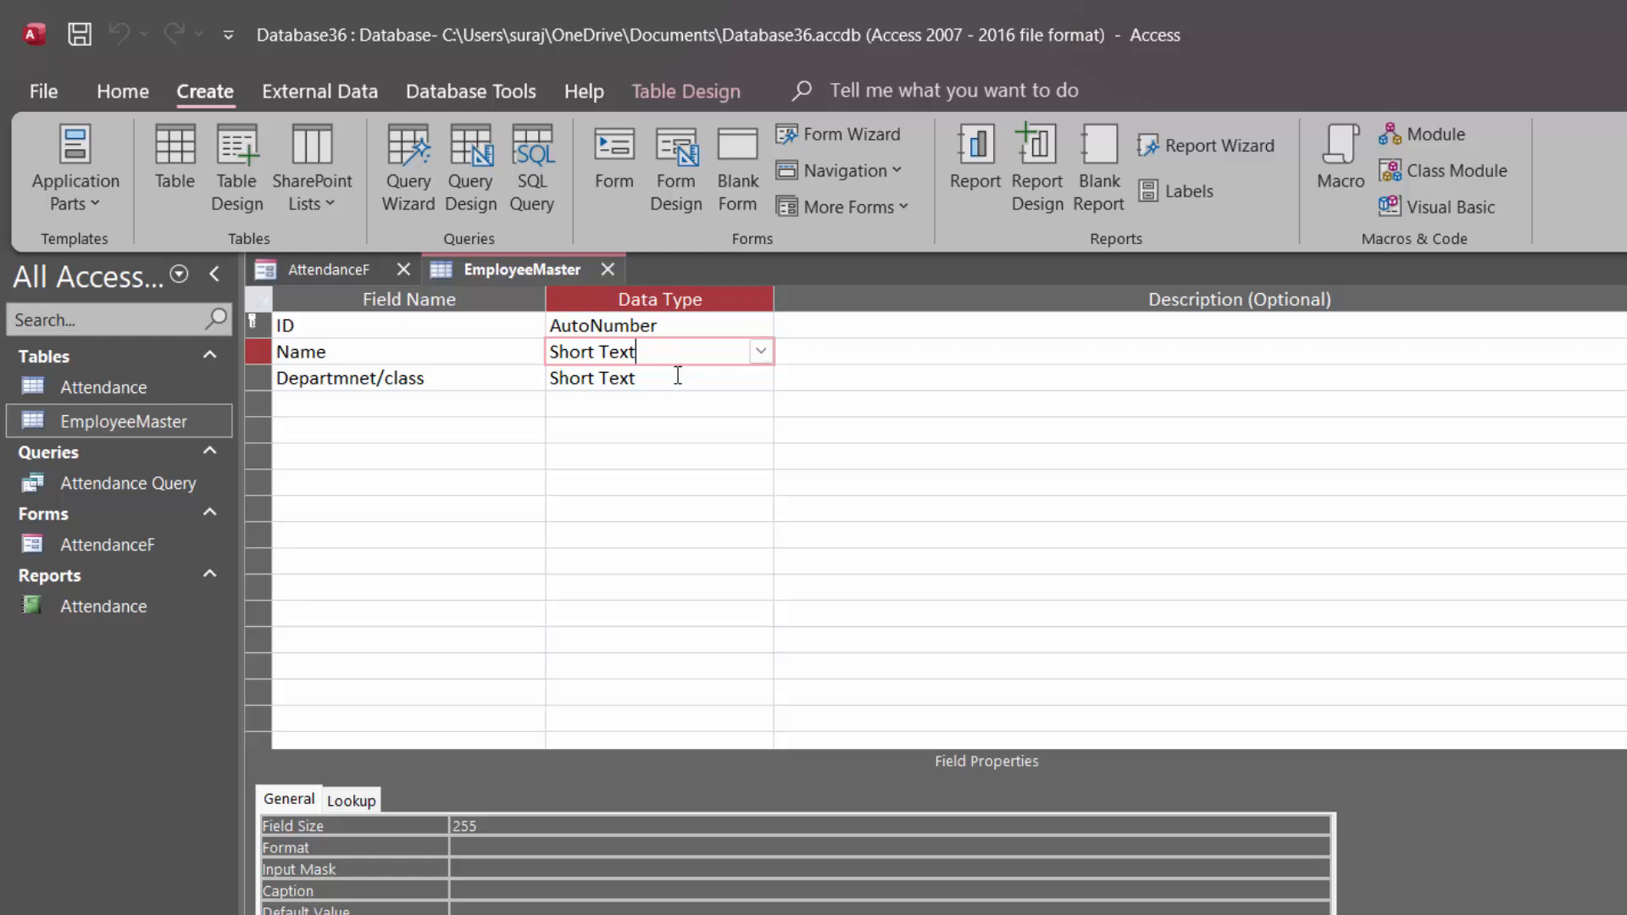
click(677, 375)
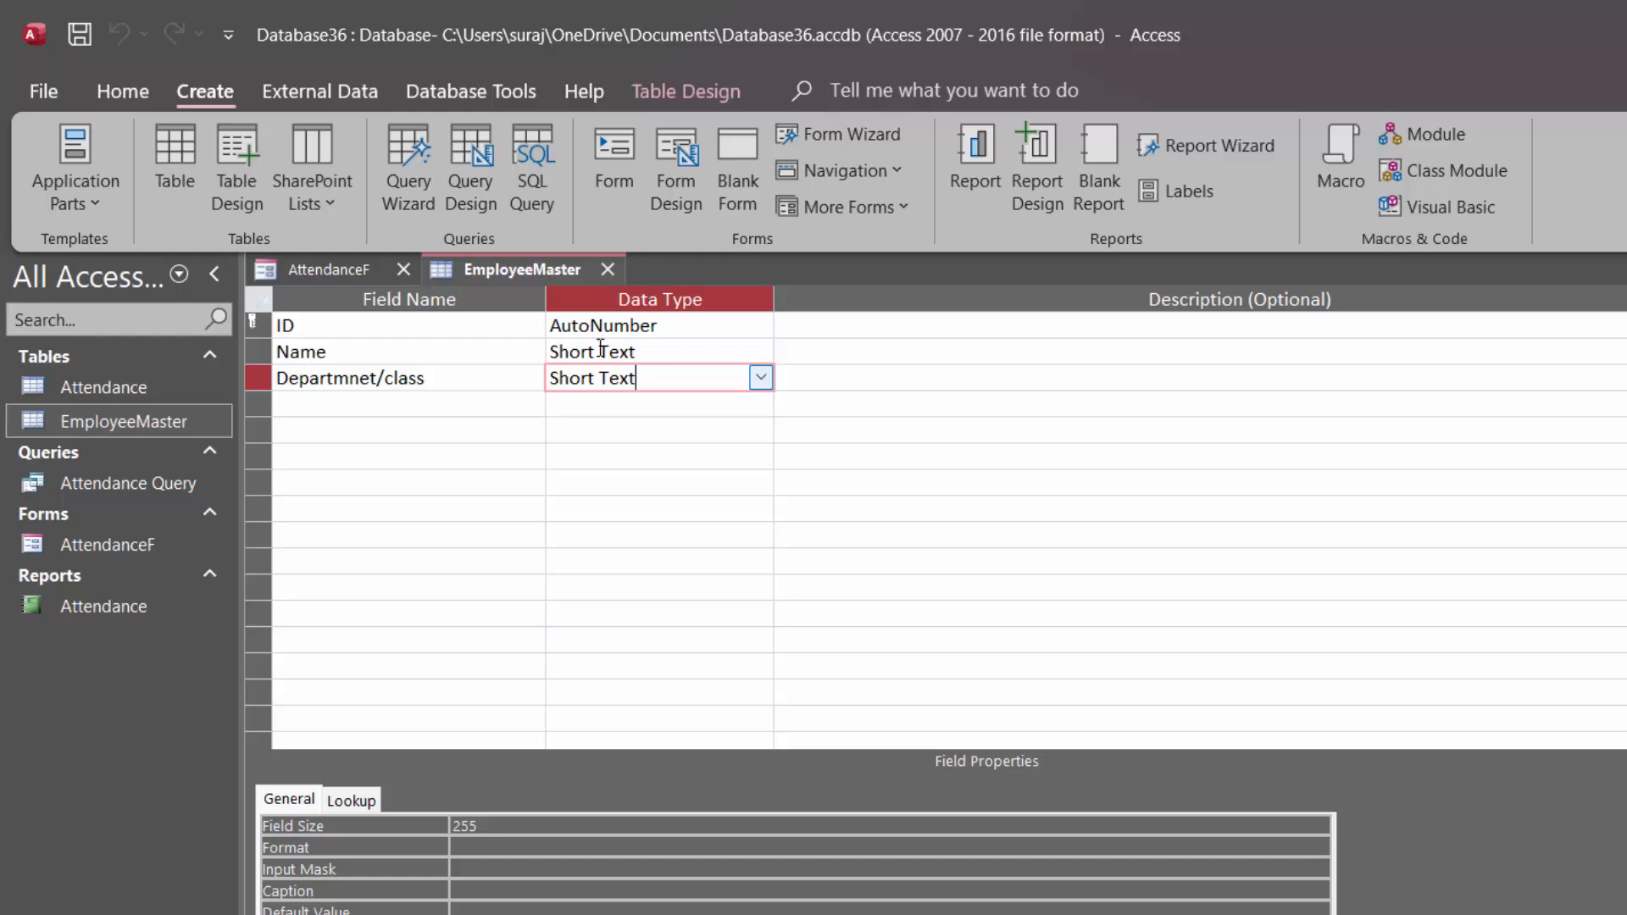
Return EmployeeMaster to Datasheet View and enter an employee's name in a new third record.
click(146, 93)
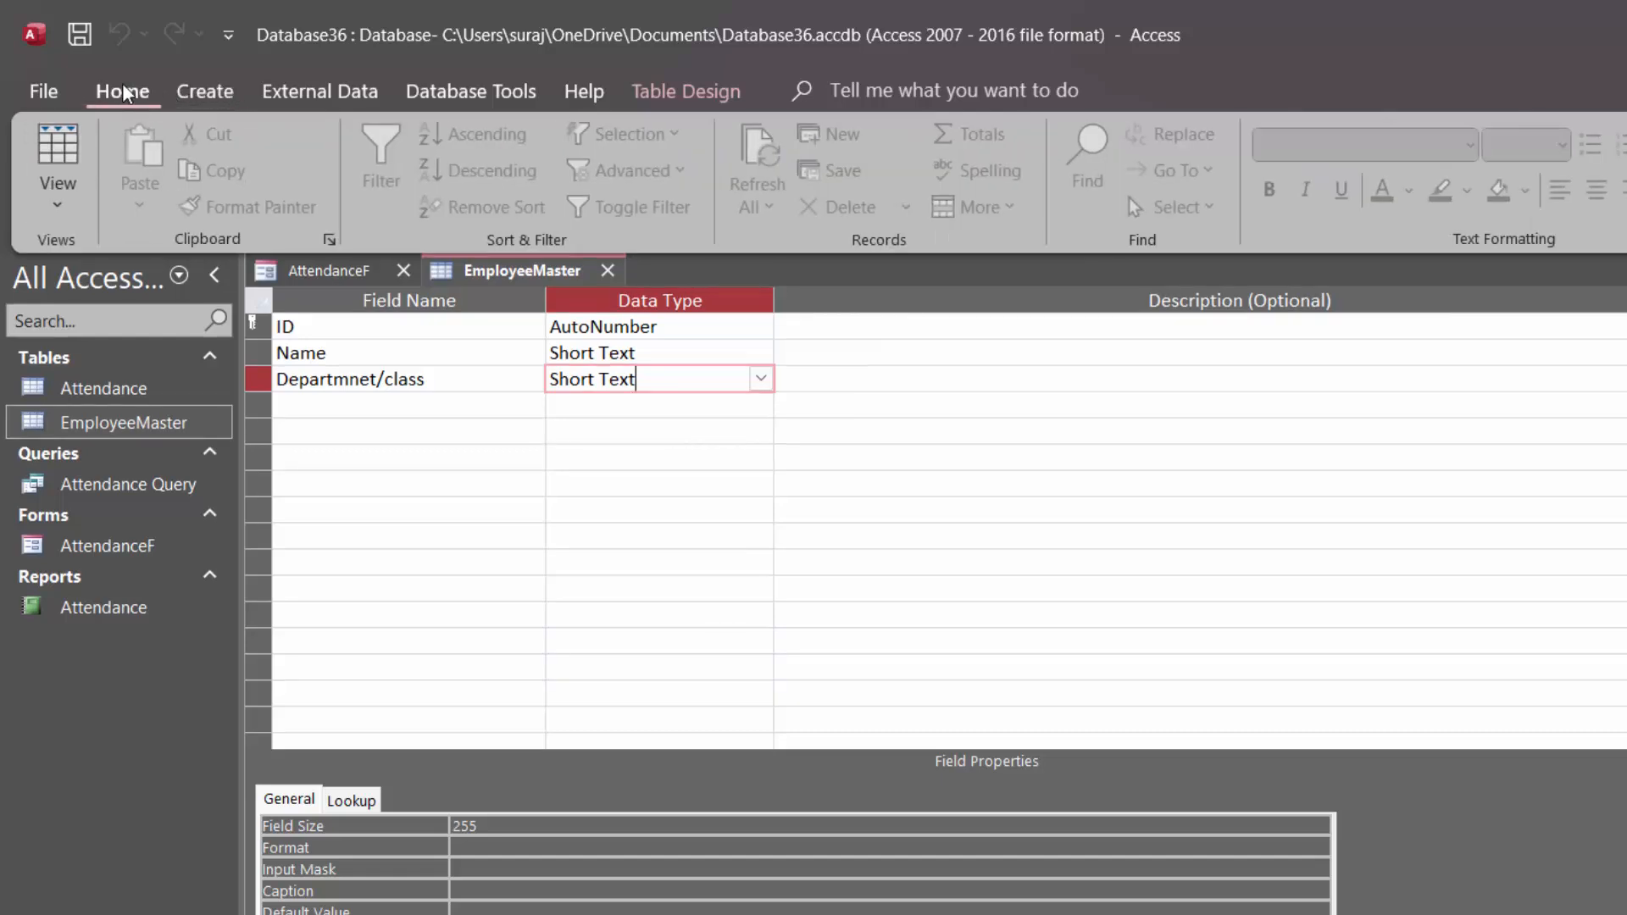
click(60, 149)
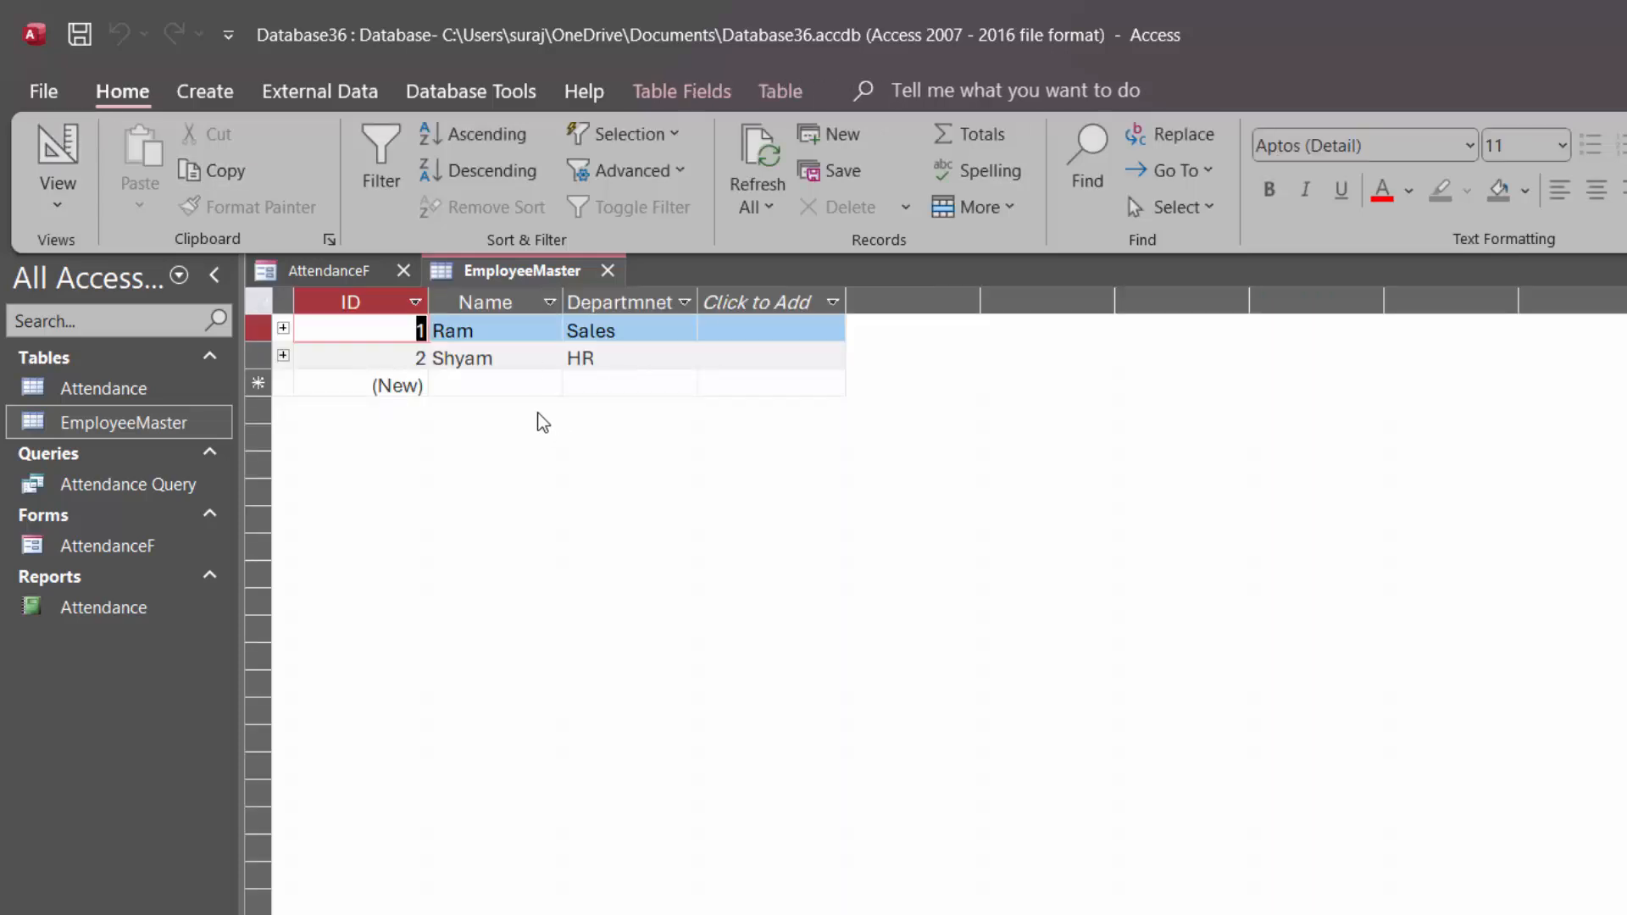
click(463, 383)
text(So)
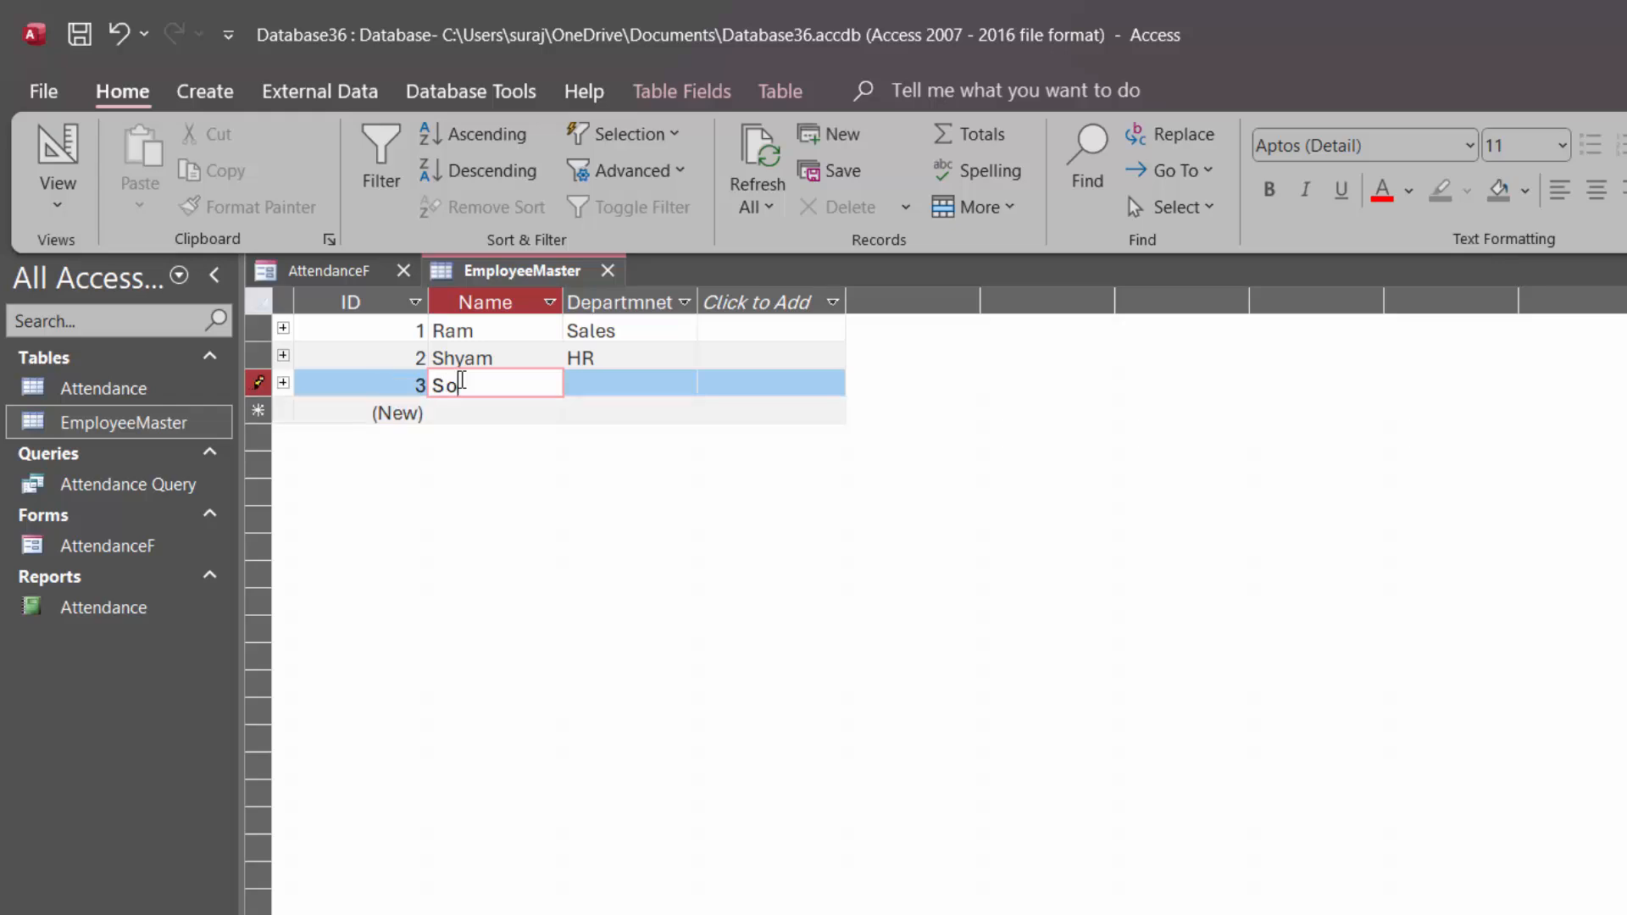
text(nju)
key(Tab)
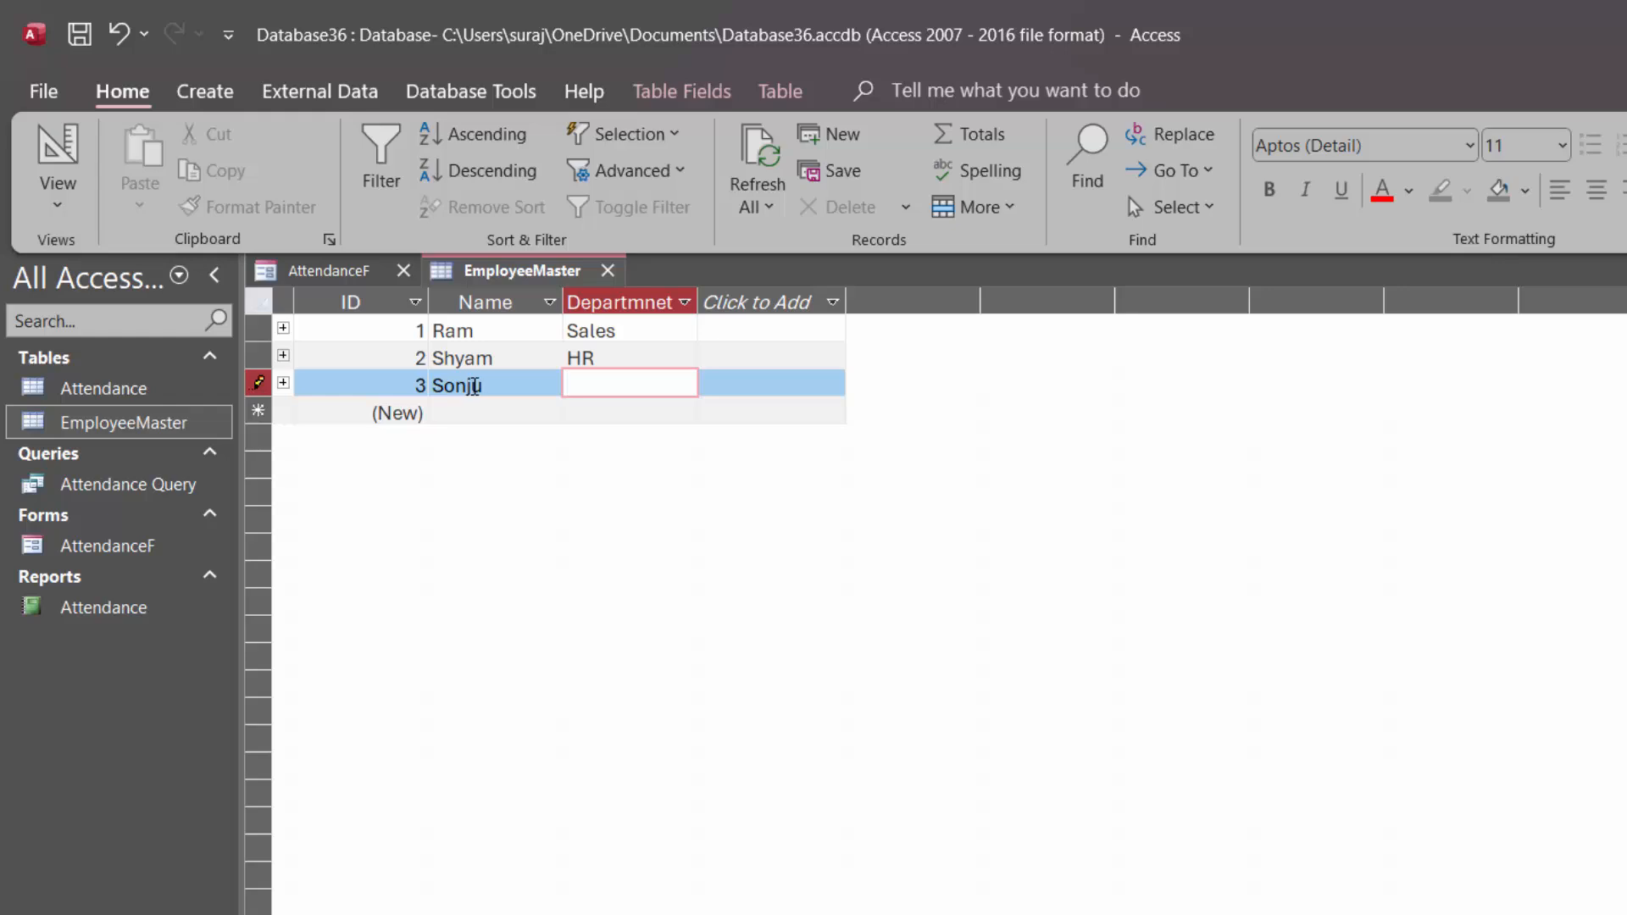
Try to correct the spelling of the employee's name in the third EmployeeMaster record.
click(476, 386)
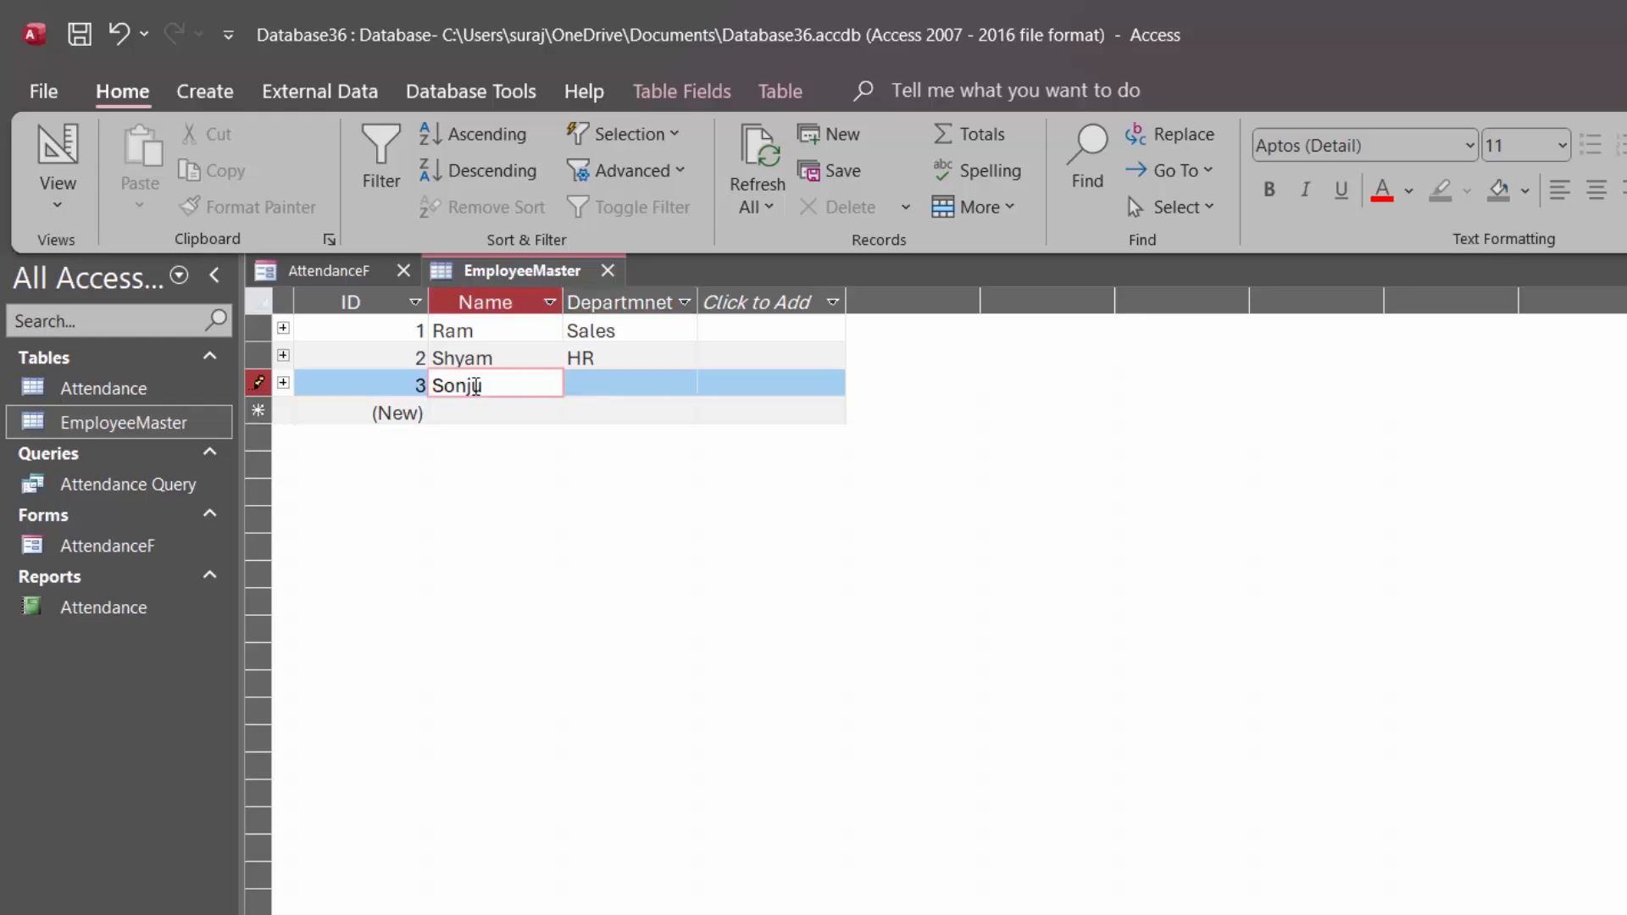
key(BackSpace)
key(Delete)
text(u)
key(Delete)
key(BackSpace)
text(n)
key(BackSpace)
key(BackSpace)
click(672, 399)
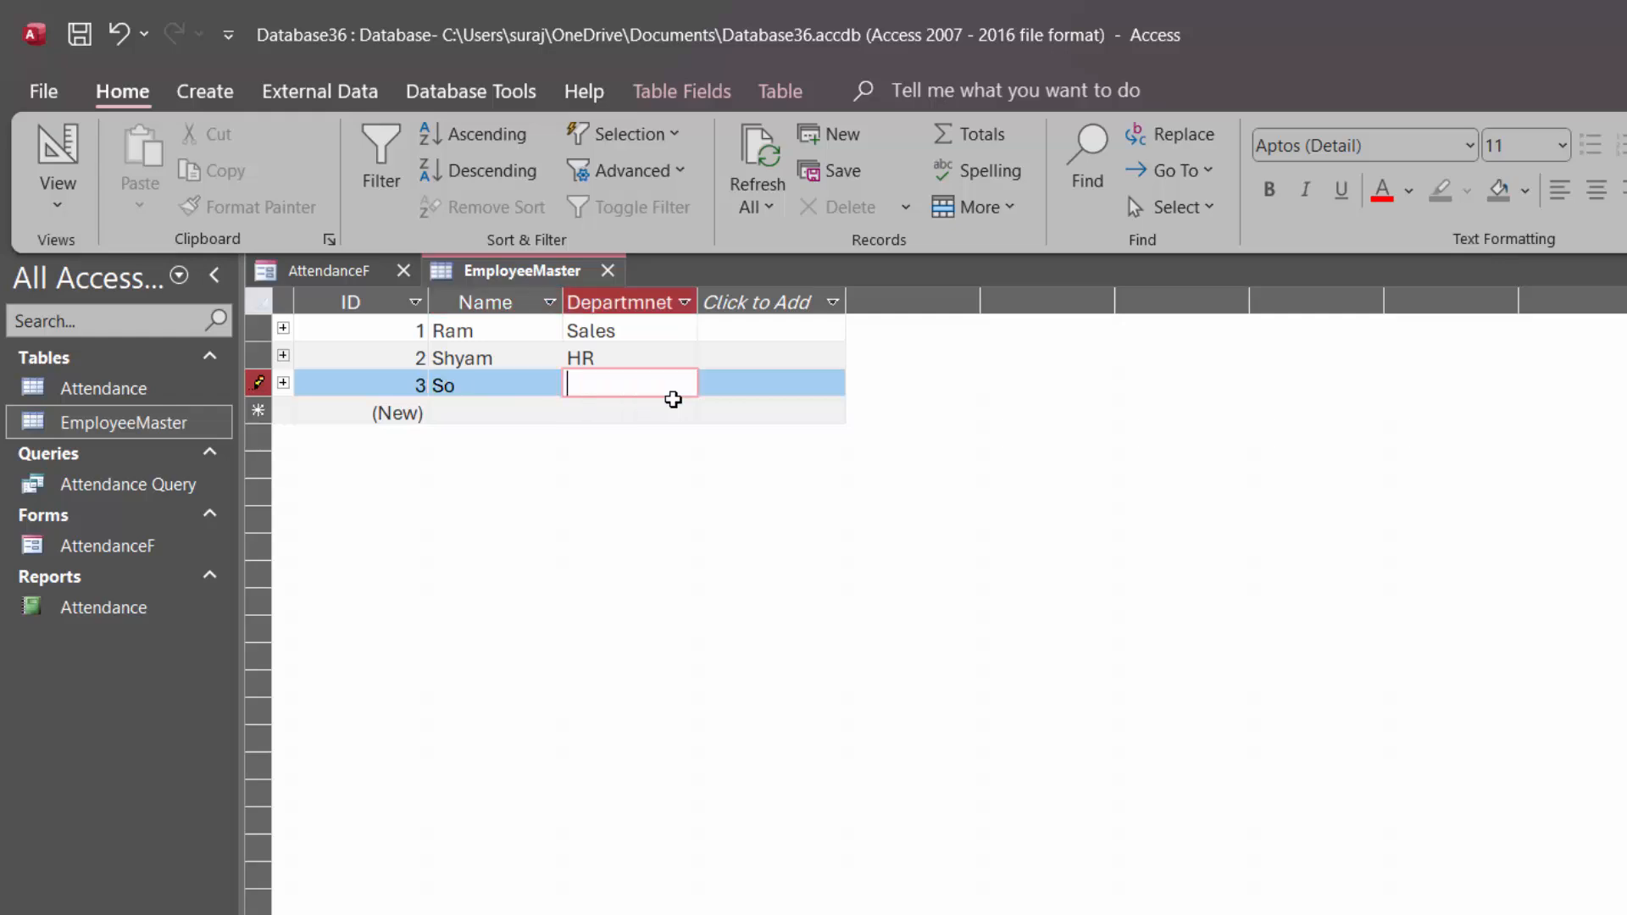
Re-enter the employee's name in the third EmployeeMaster record and set the department to HR.
click(519, 381)
double_click(520, 381)
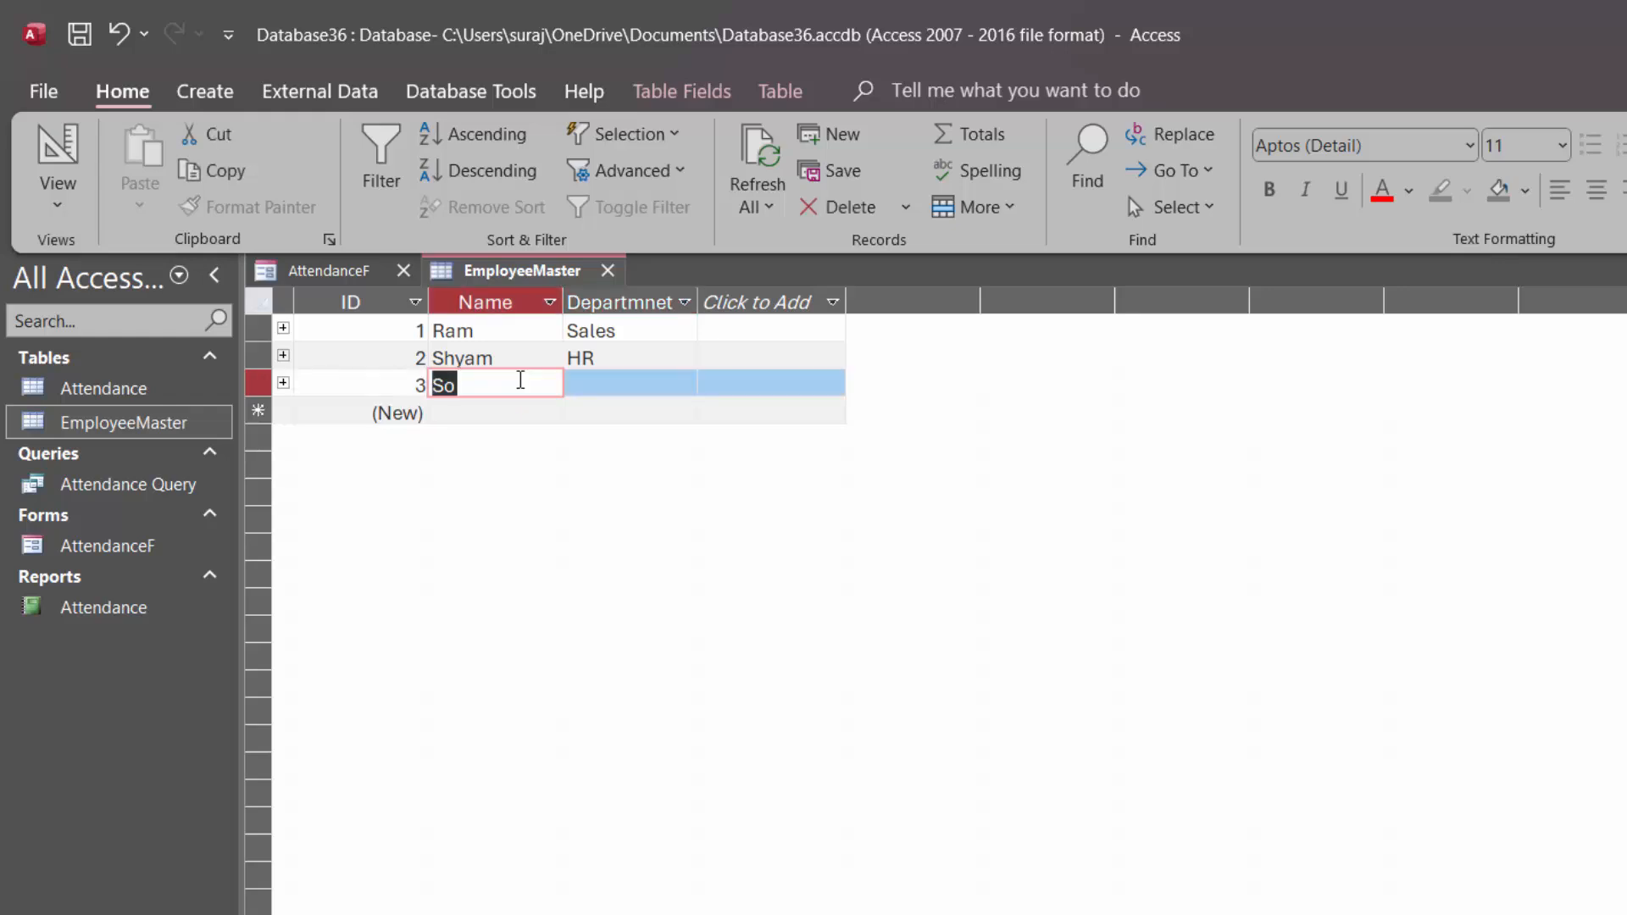
key(BackSpace)
text(Sonu)
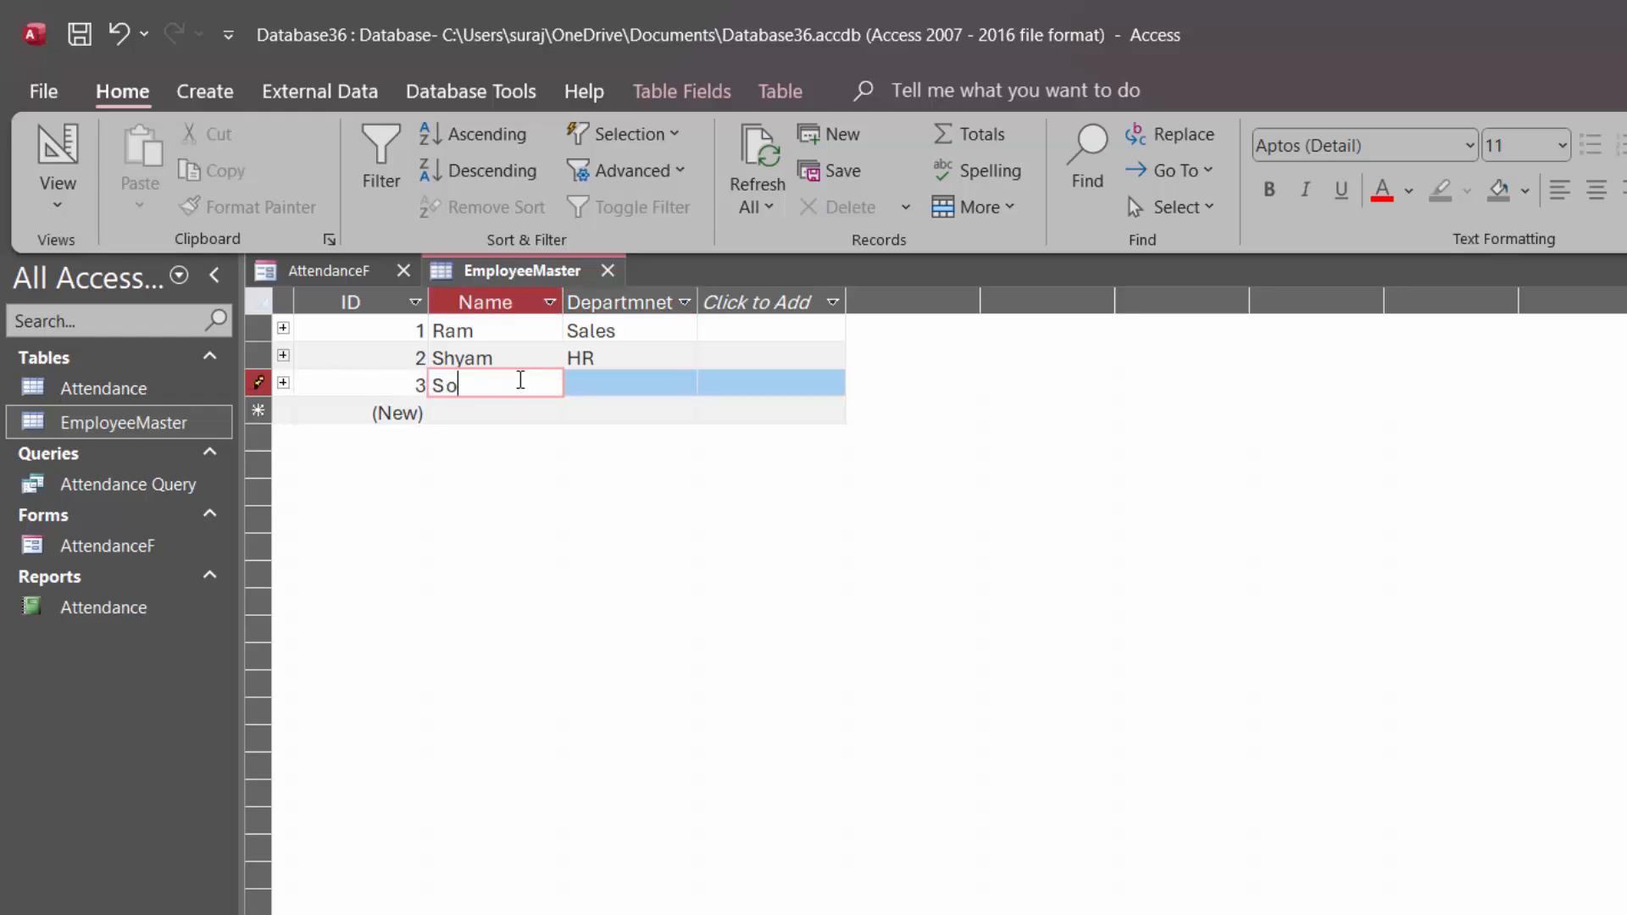
key(Tab)
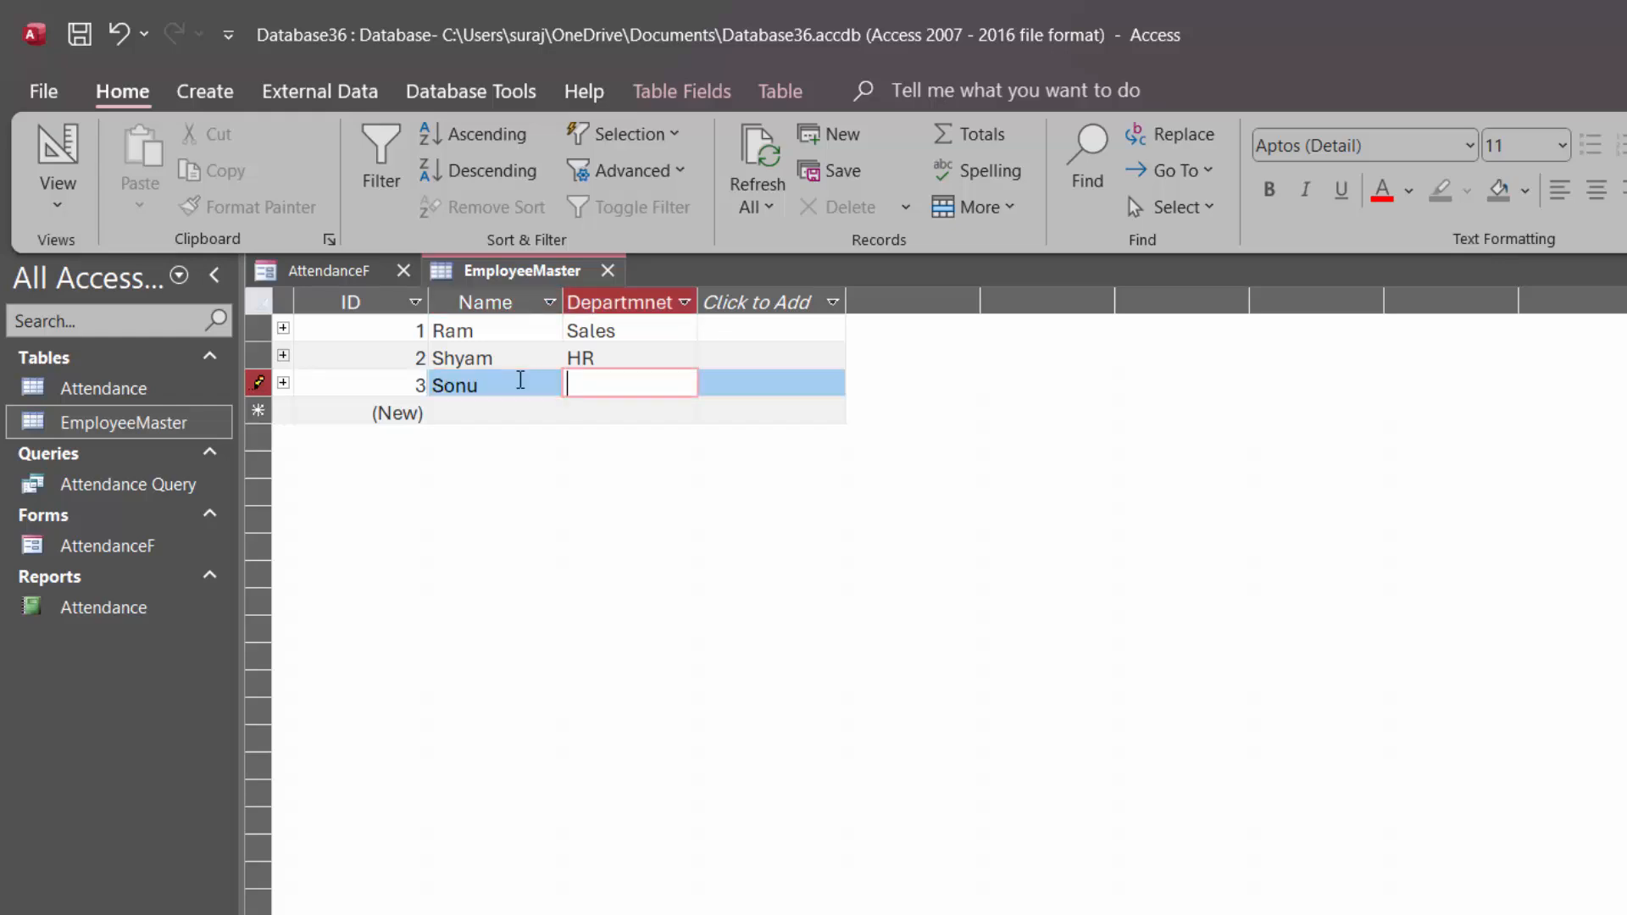
text(HR)
key(Tab)
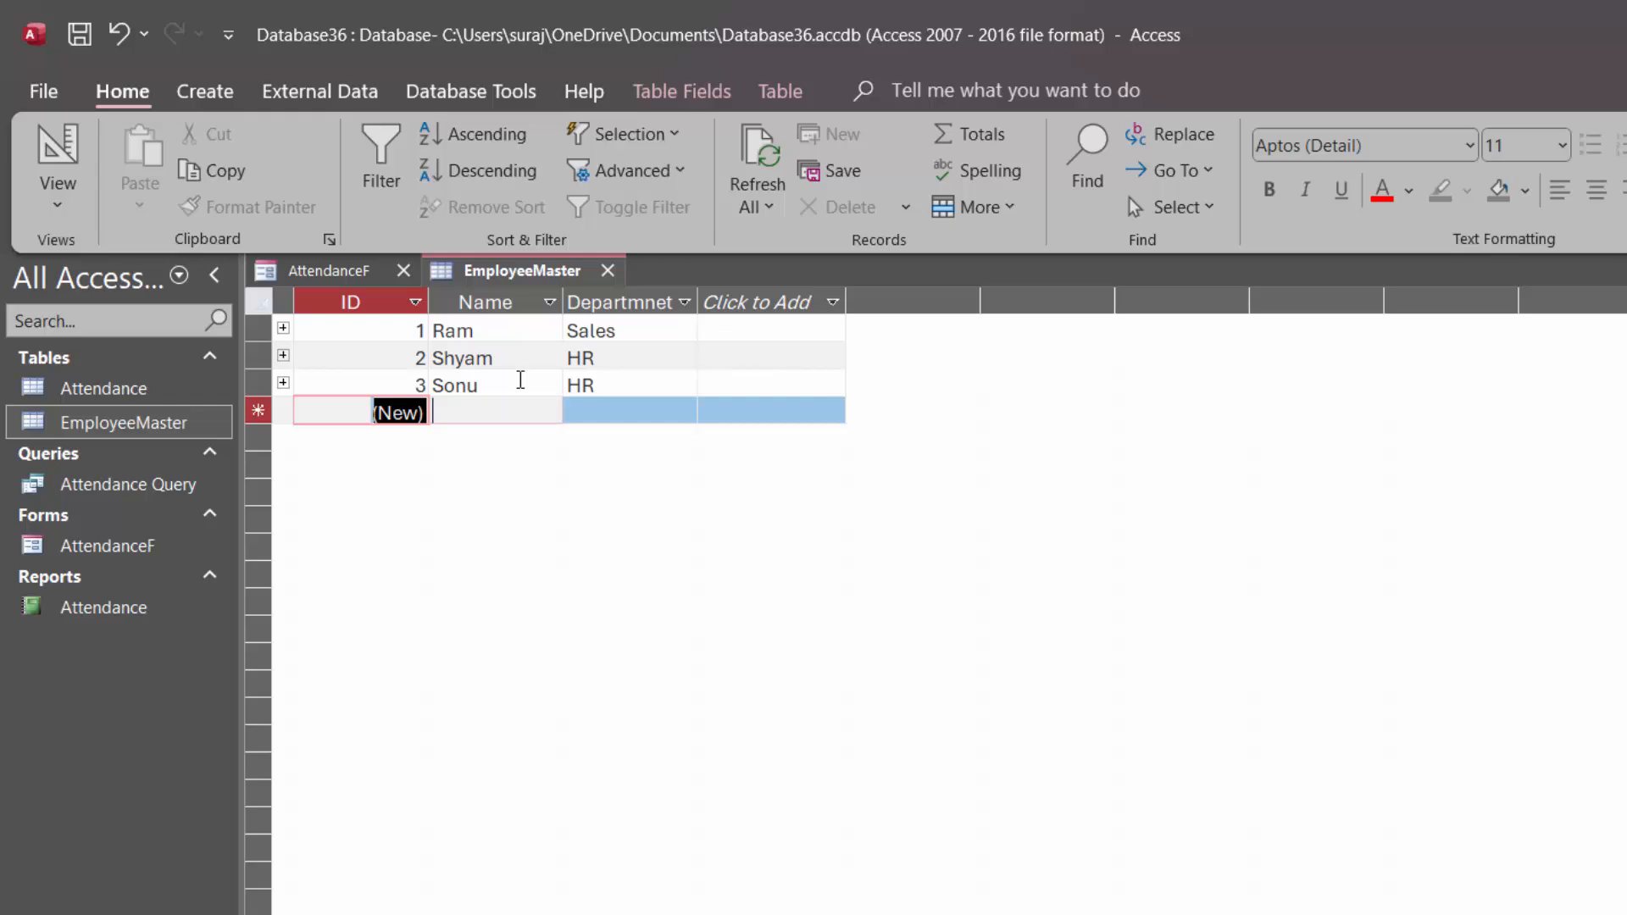
Add a fourth employee record with the employee's name and the department Management.
key(Tab)
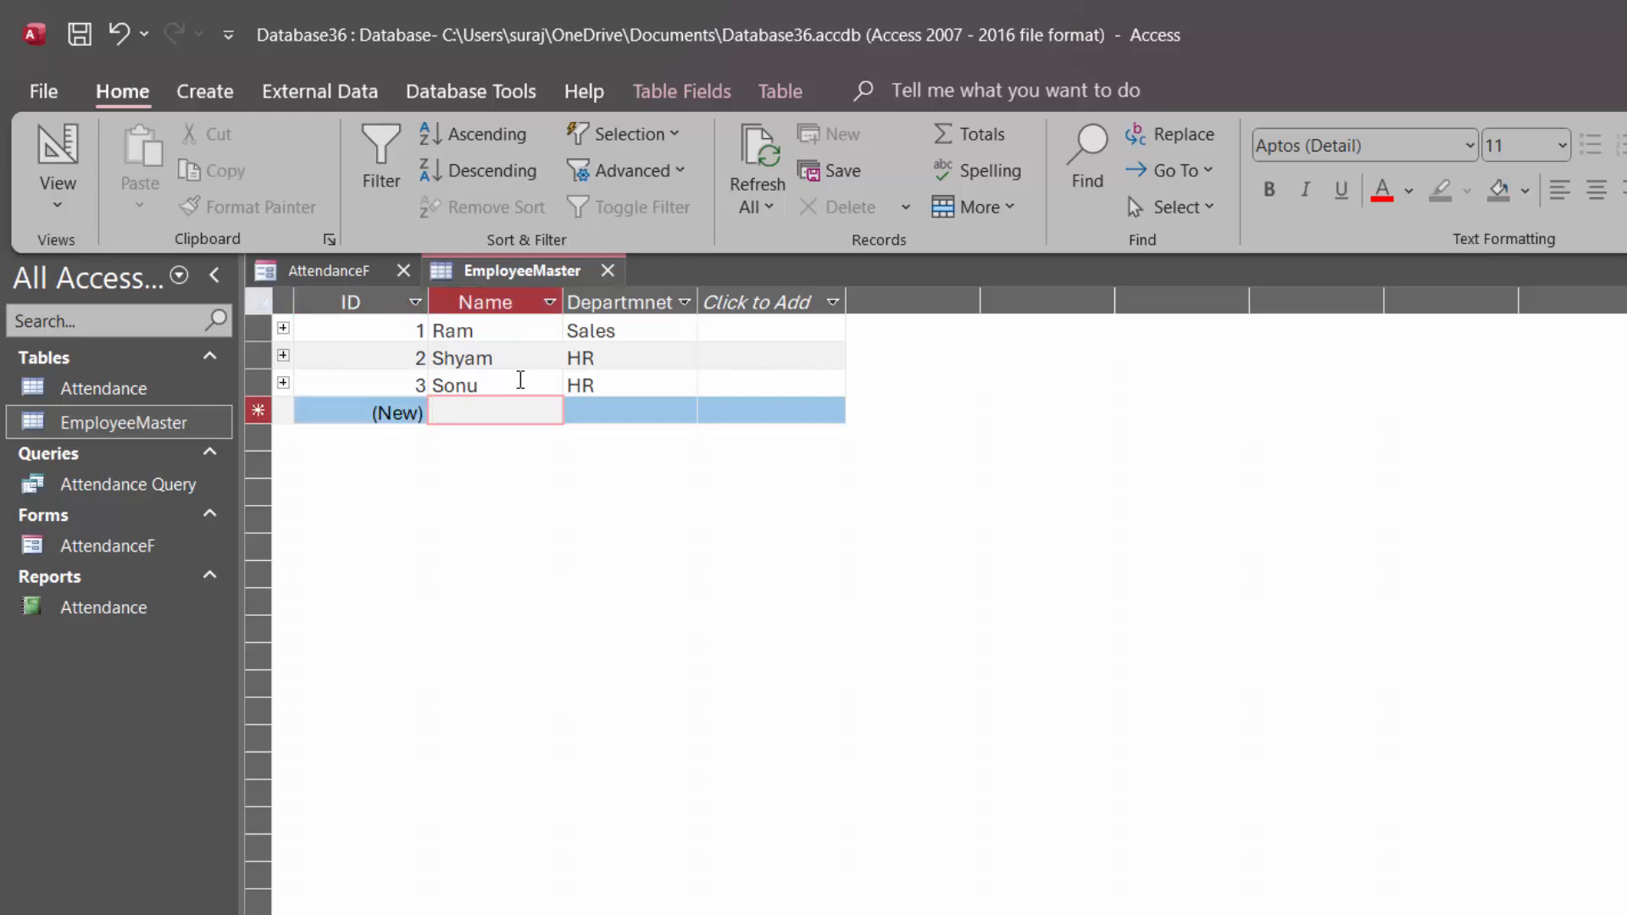
text(Swafr)
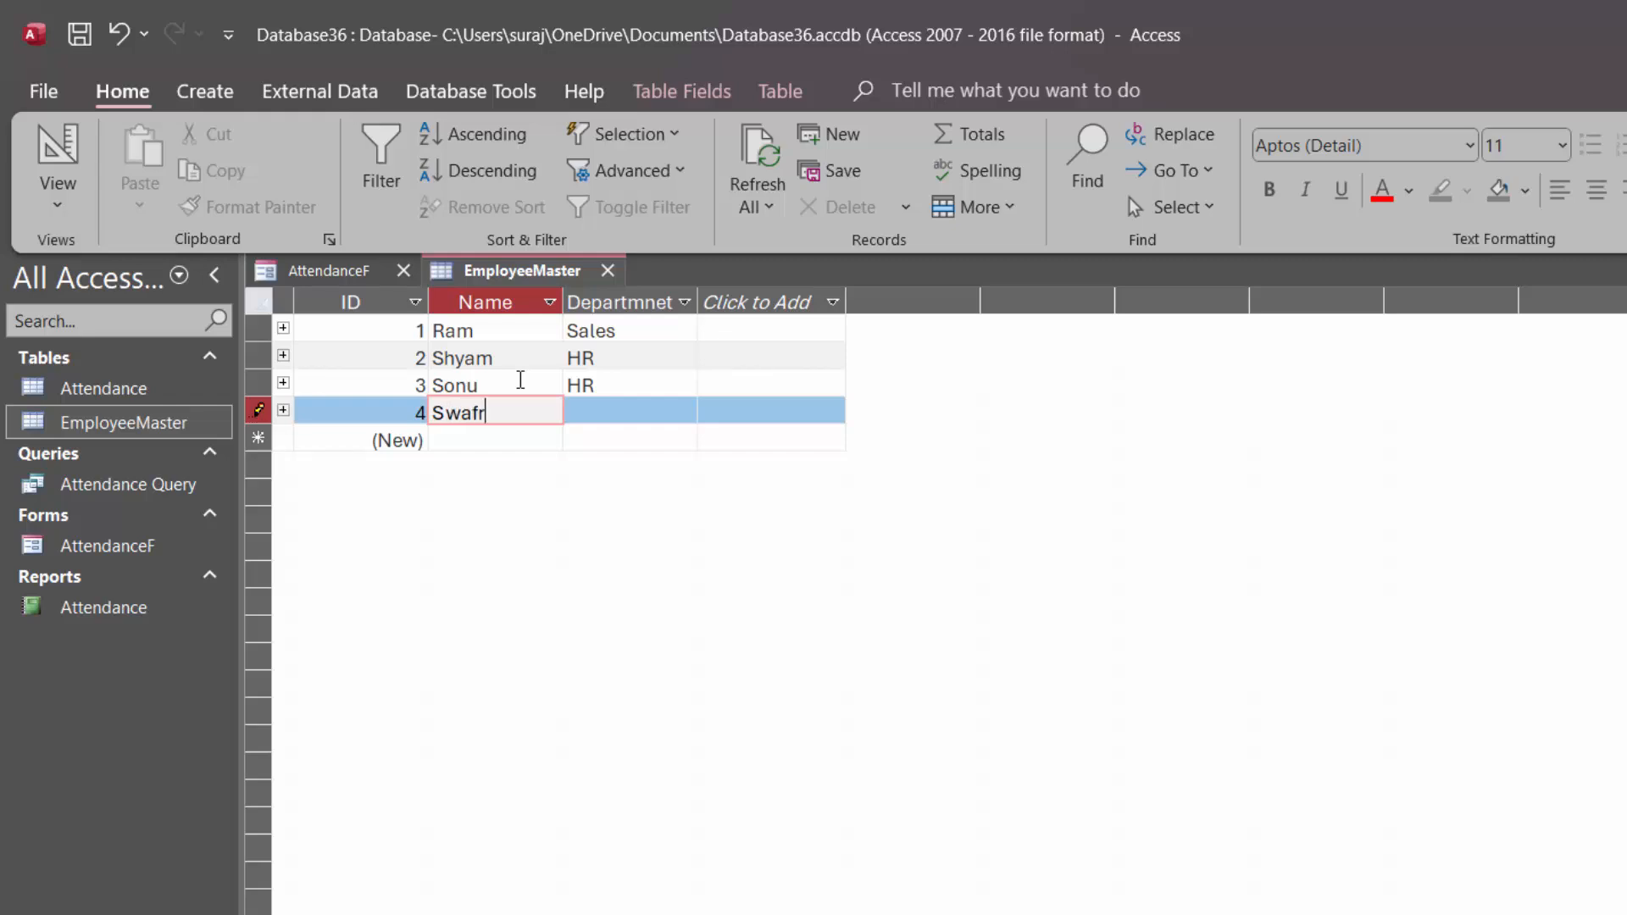
key(BackSpace)
key(BackSpace)
text(raj)
key(Tab)
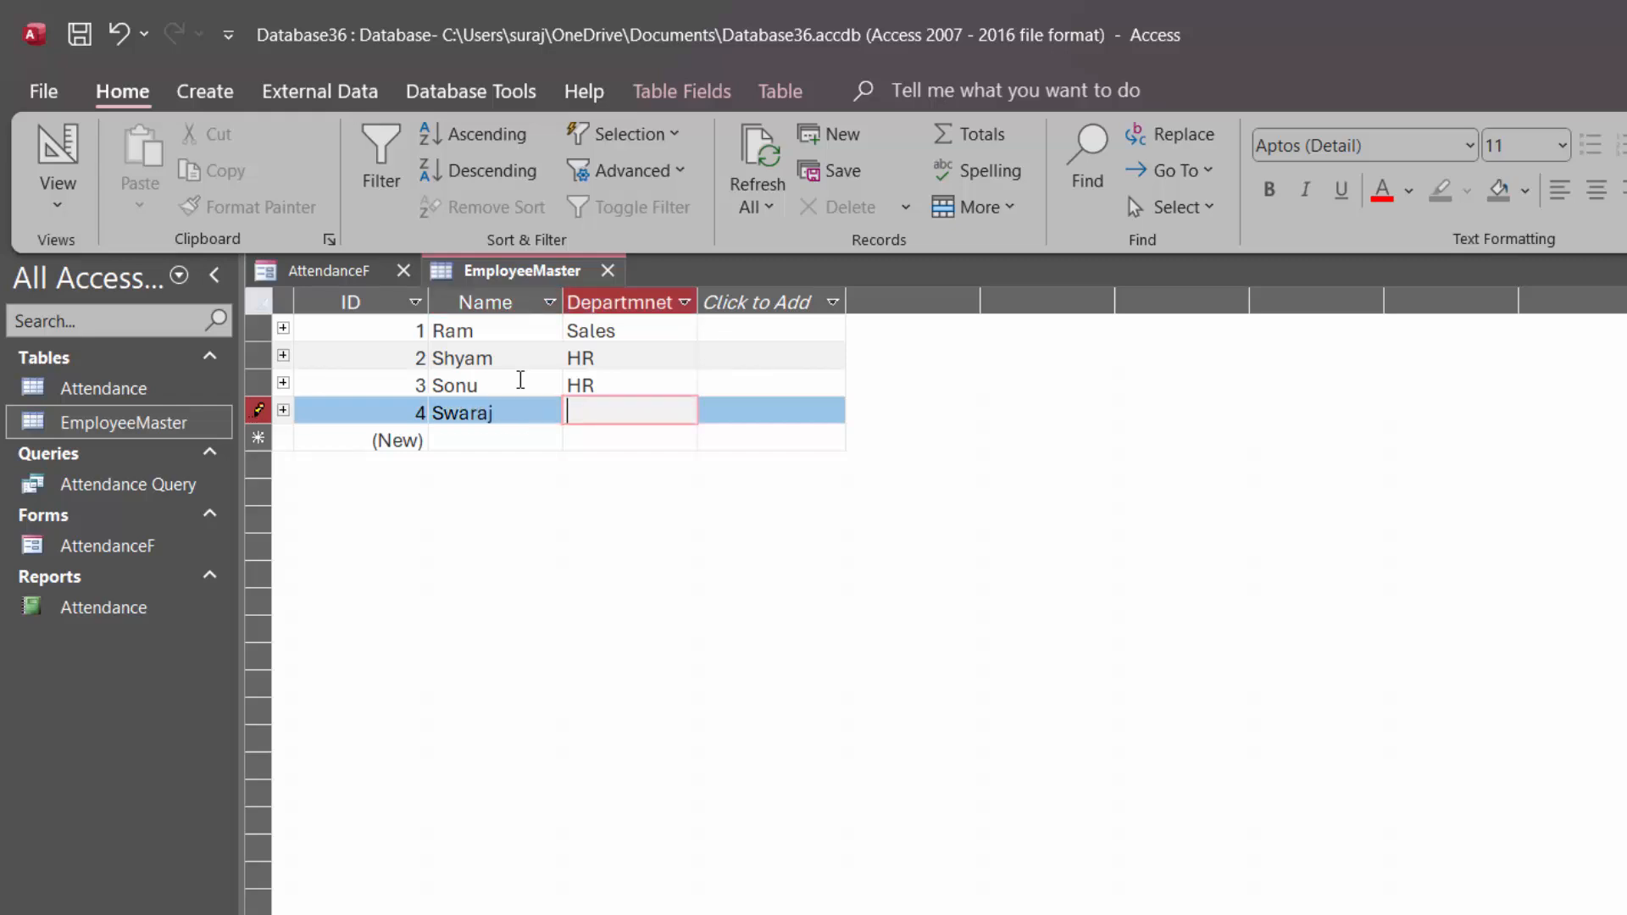
text(Management)
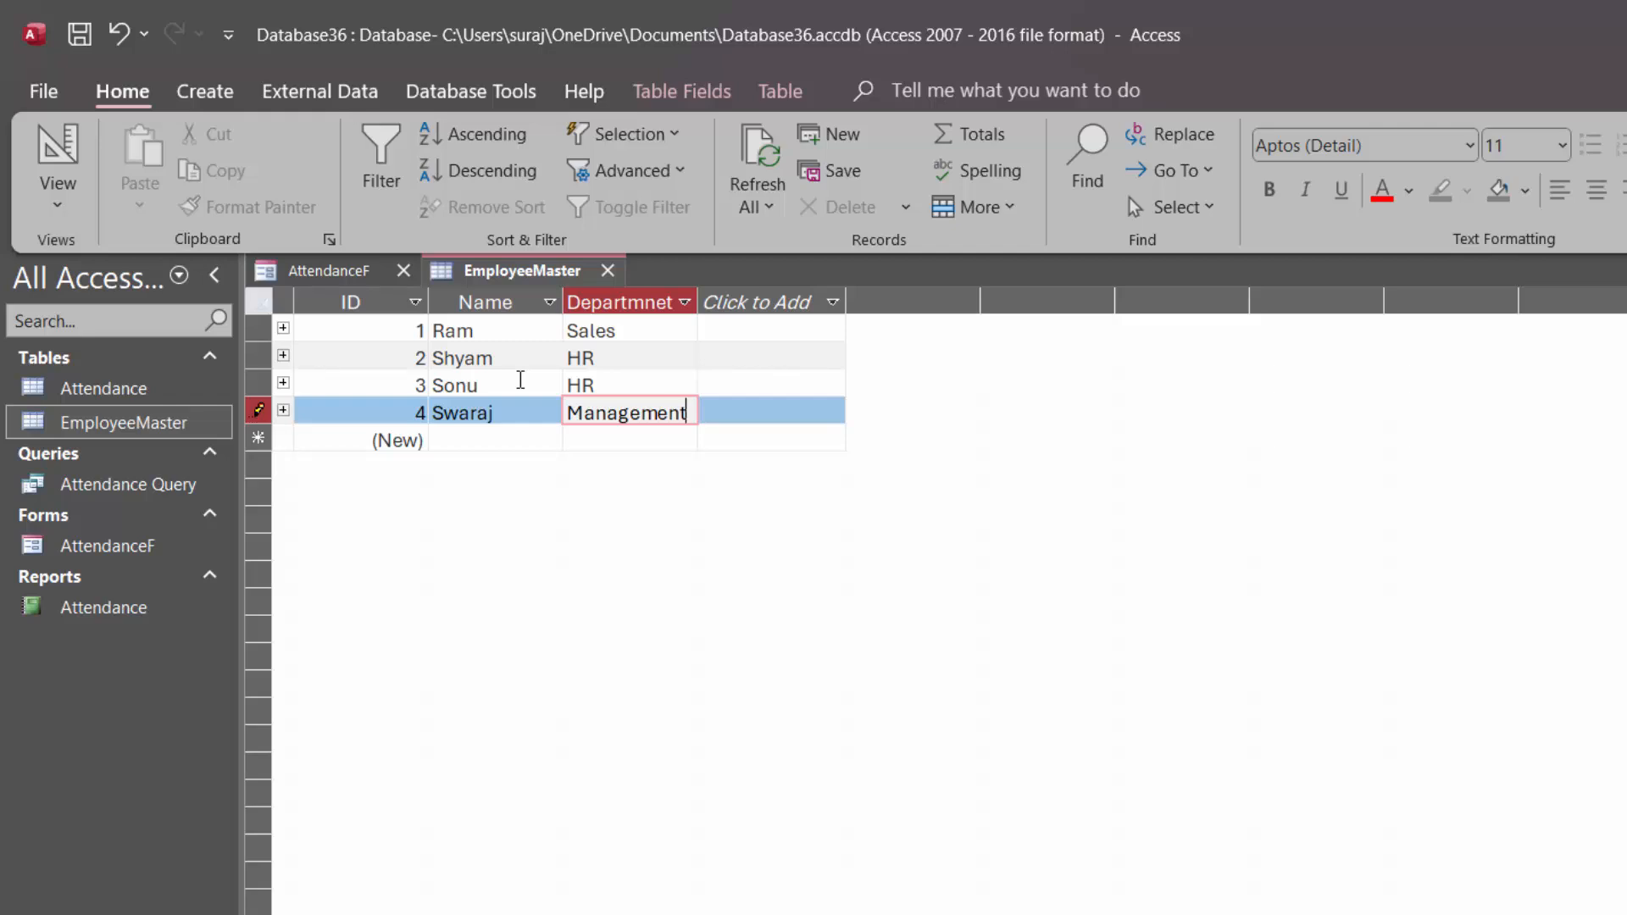
key(Tab)
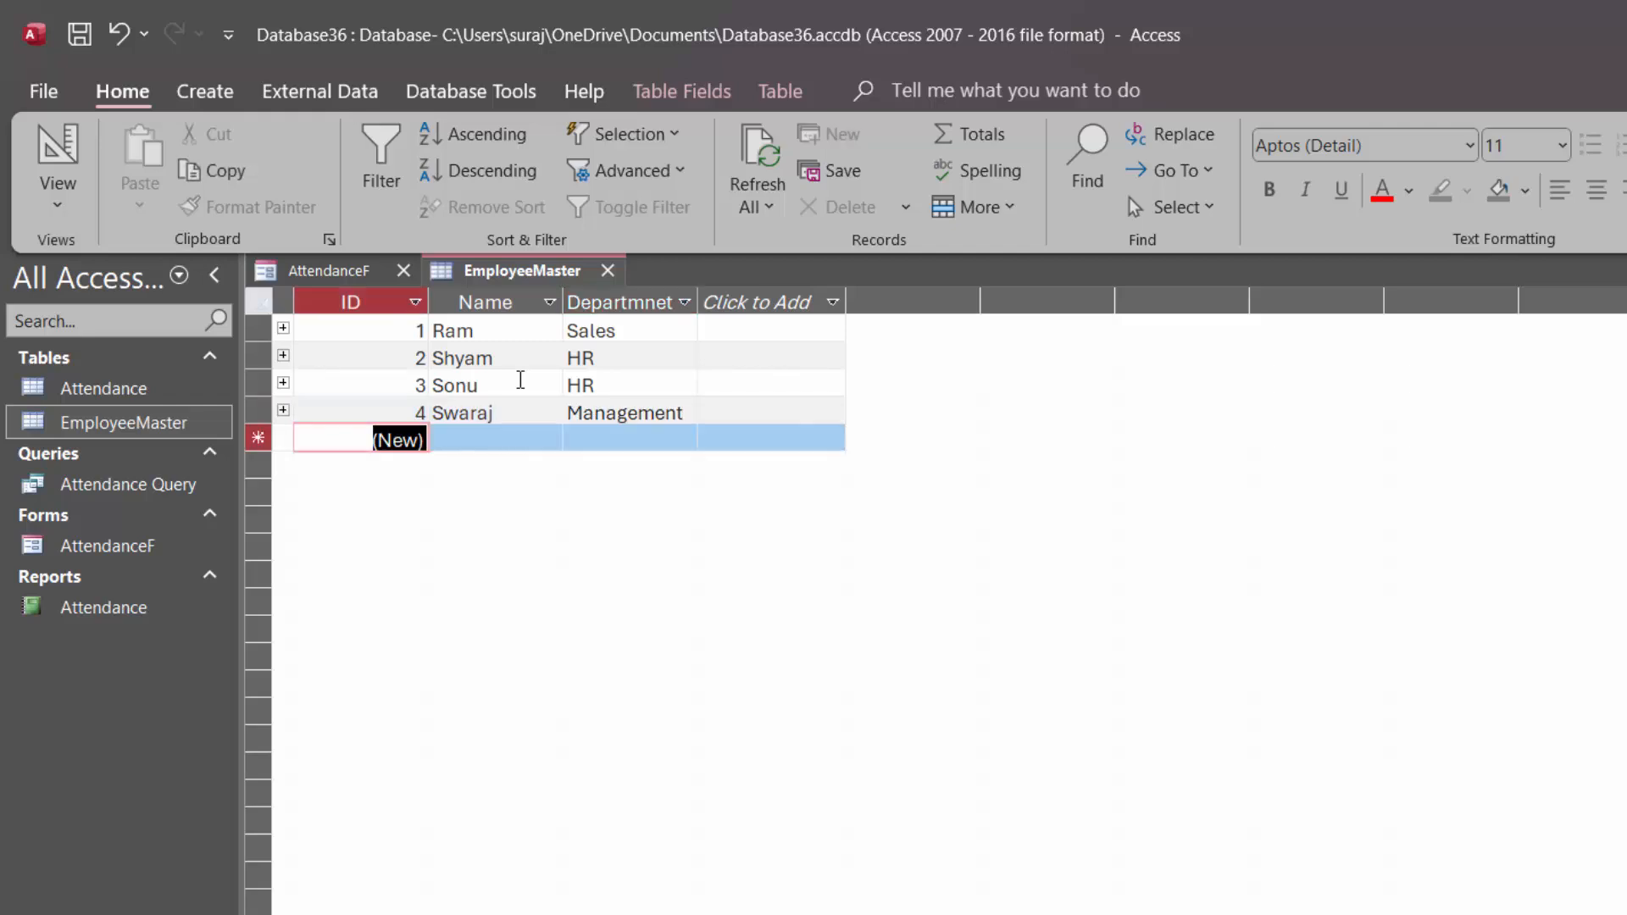
Add a fifth employee record with the employee's name and the department Sales.
click(483, 440)
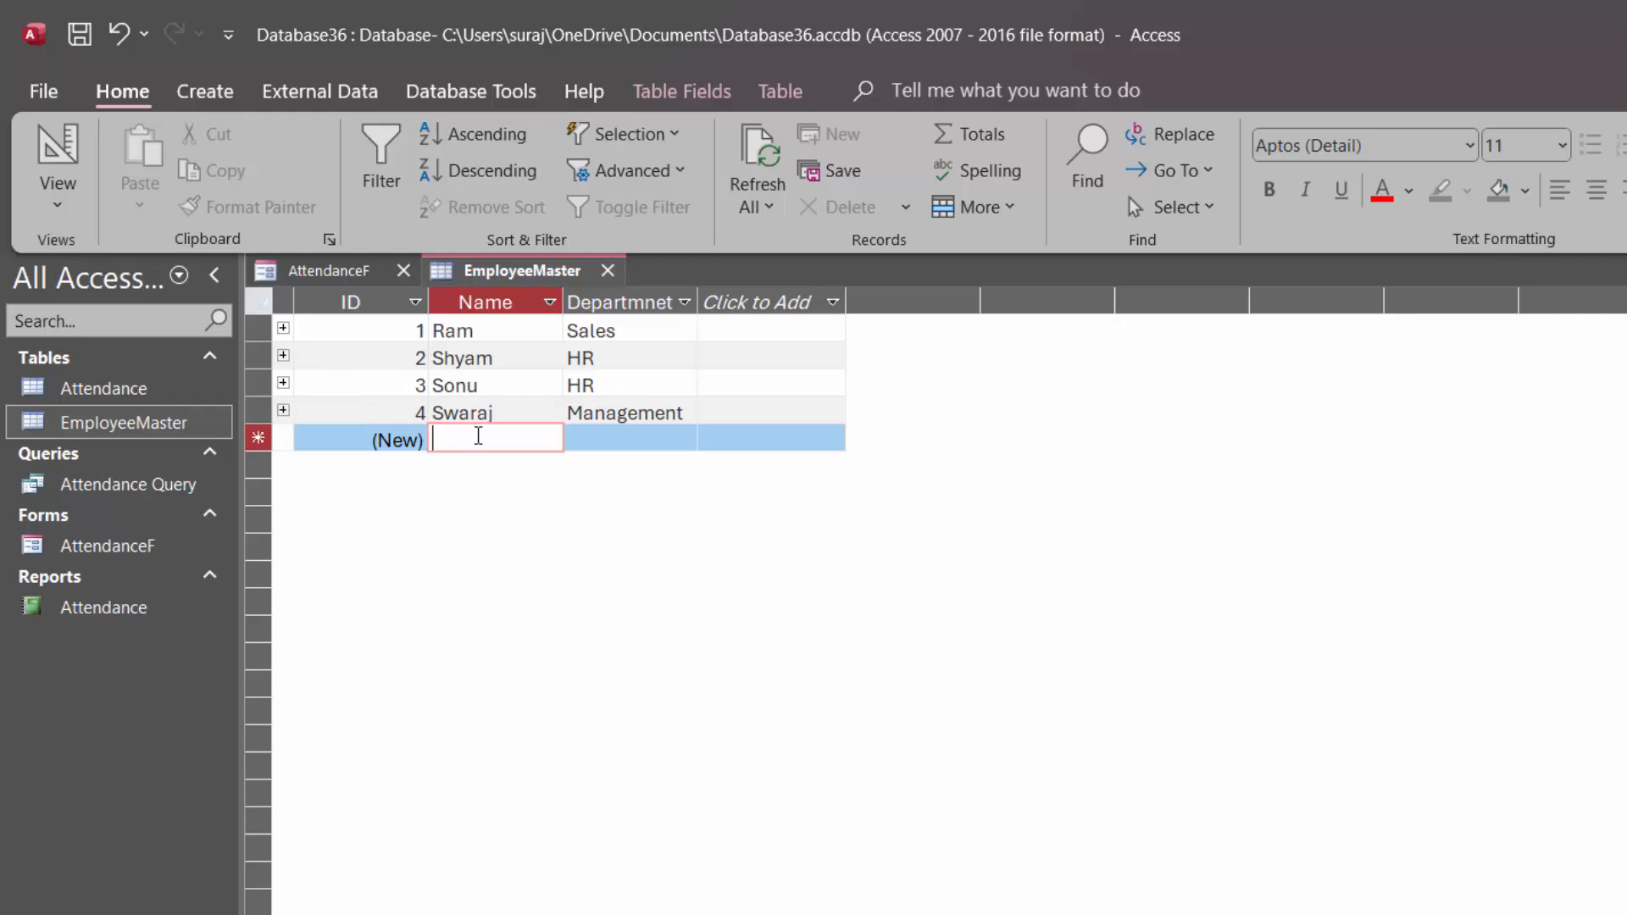
text(Ragin)
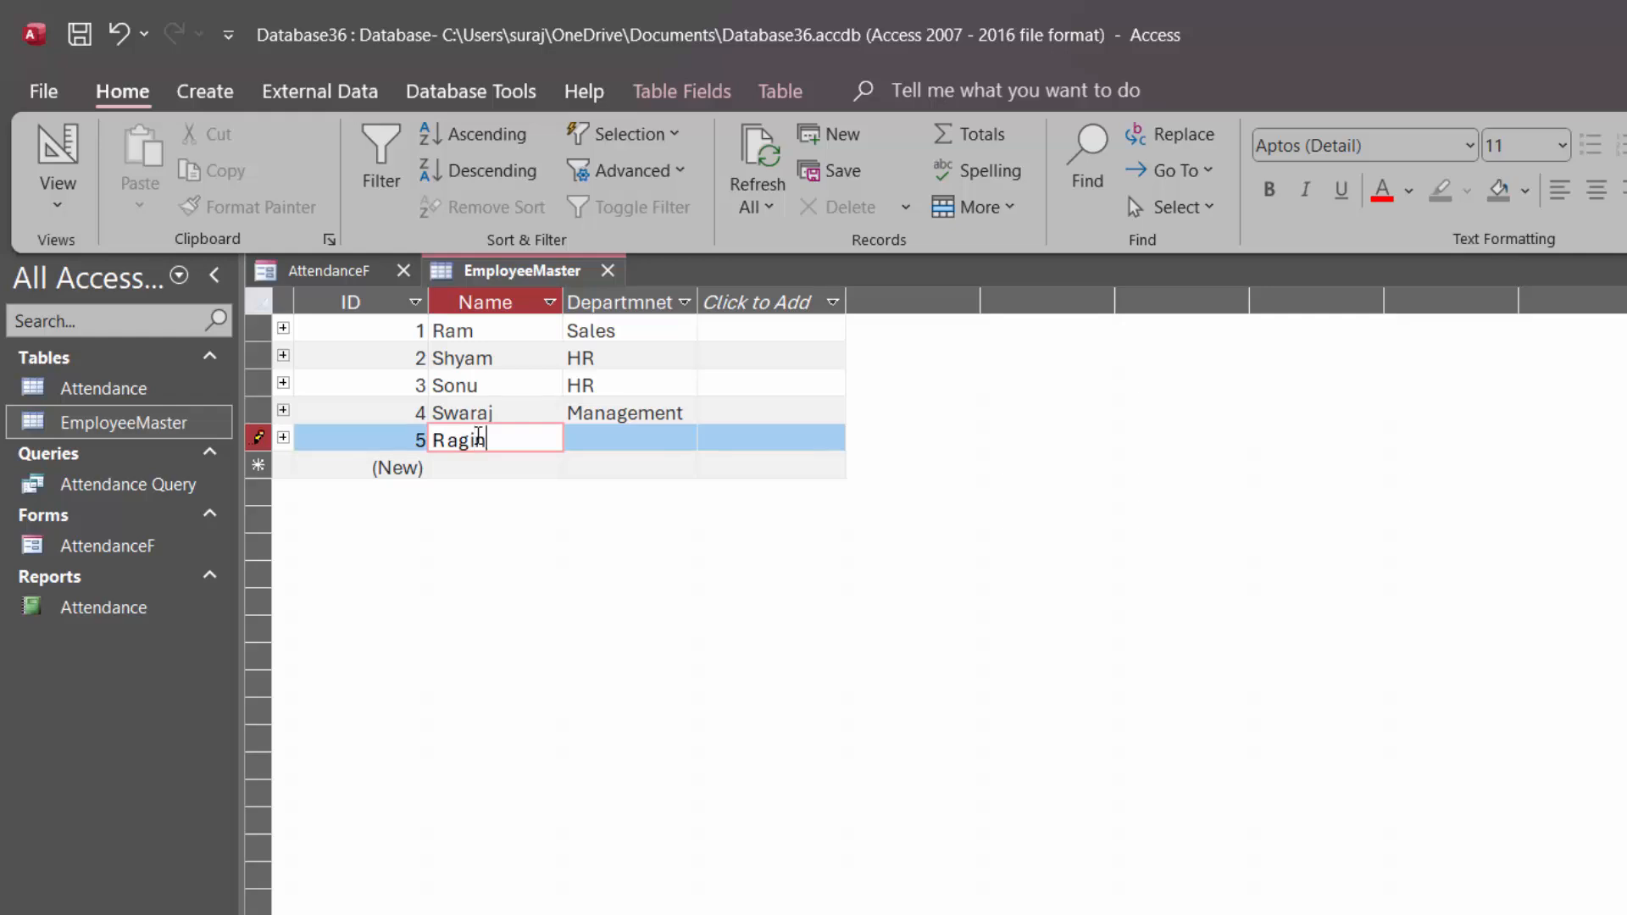
text(i)
key(Tab)
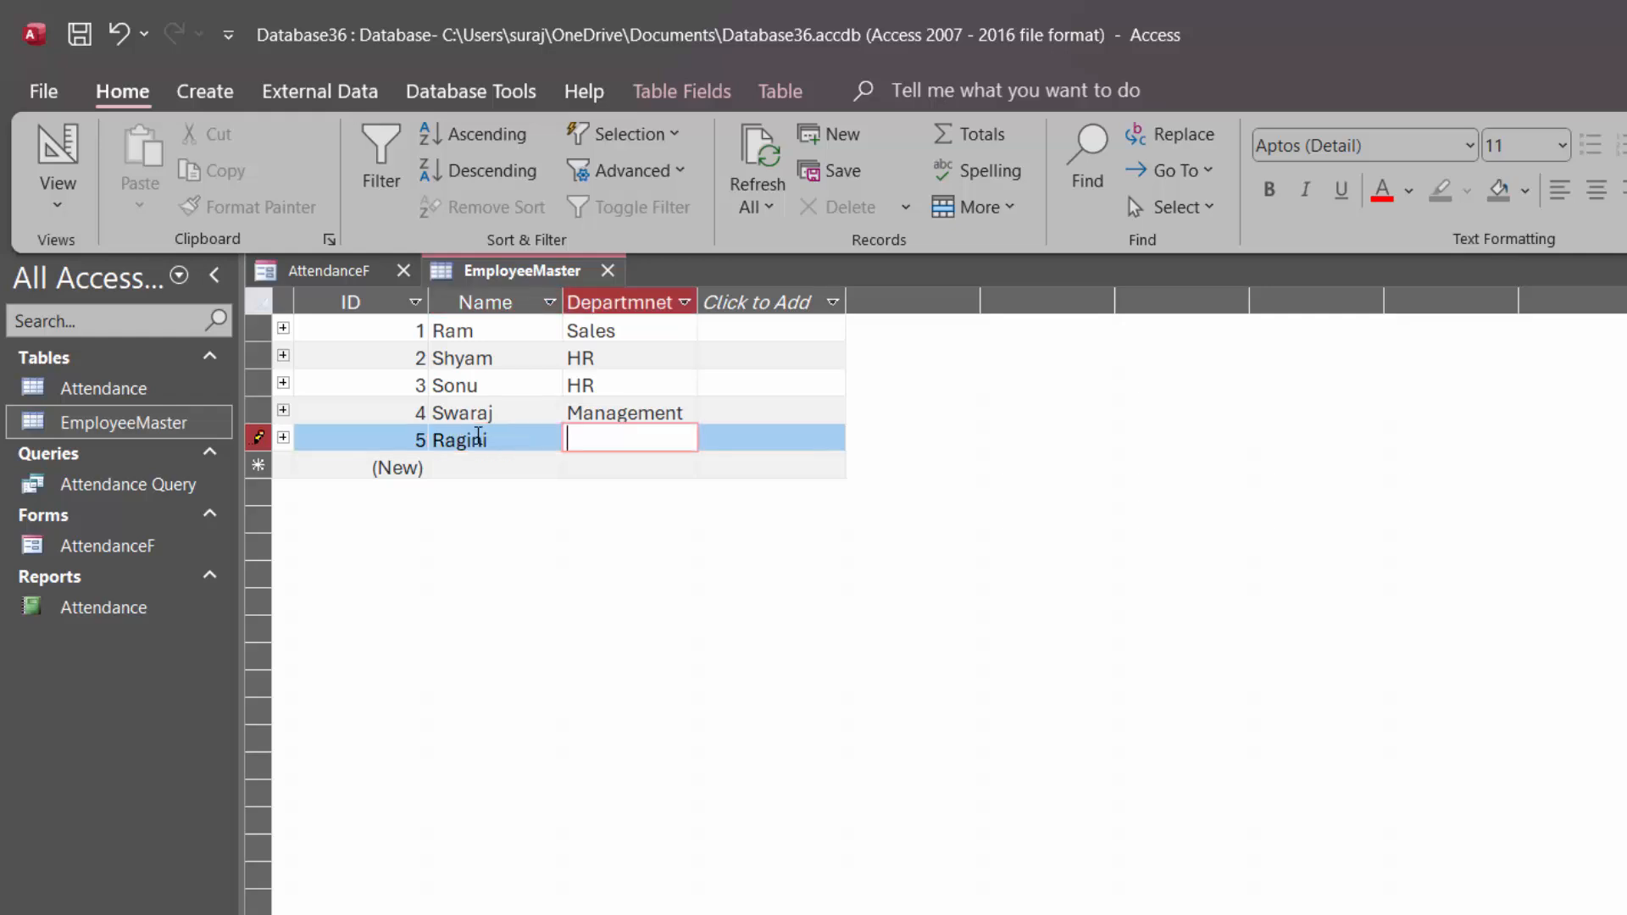
text(S)
key(super)
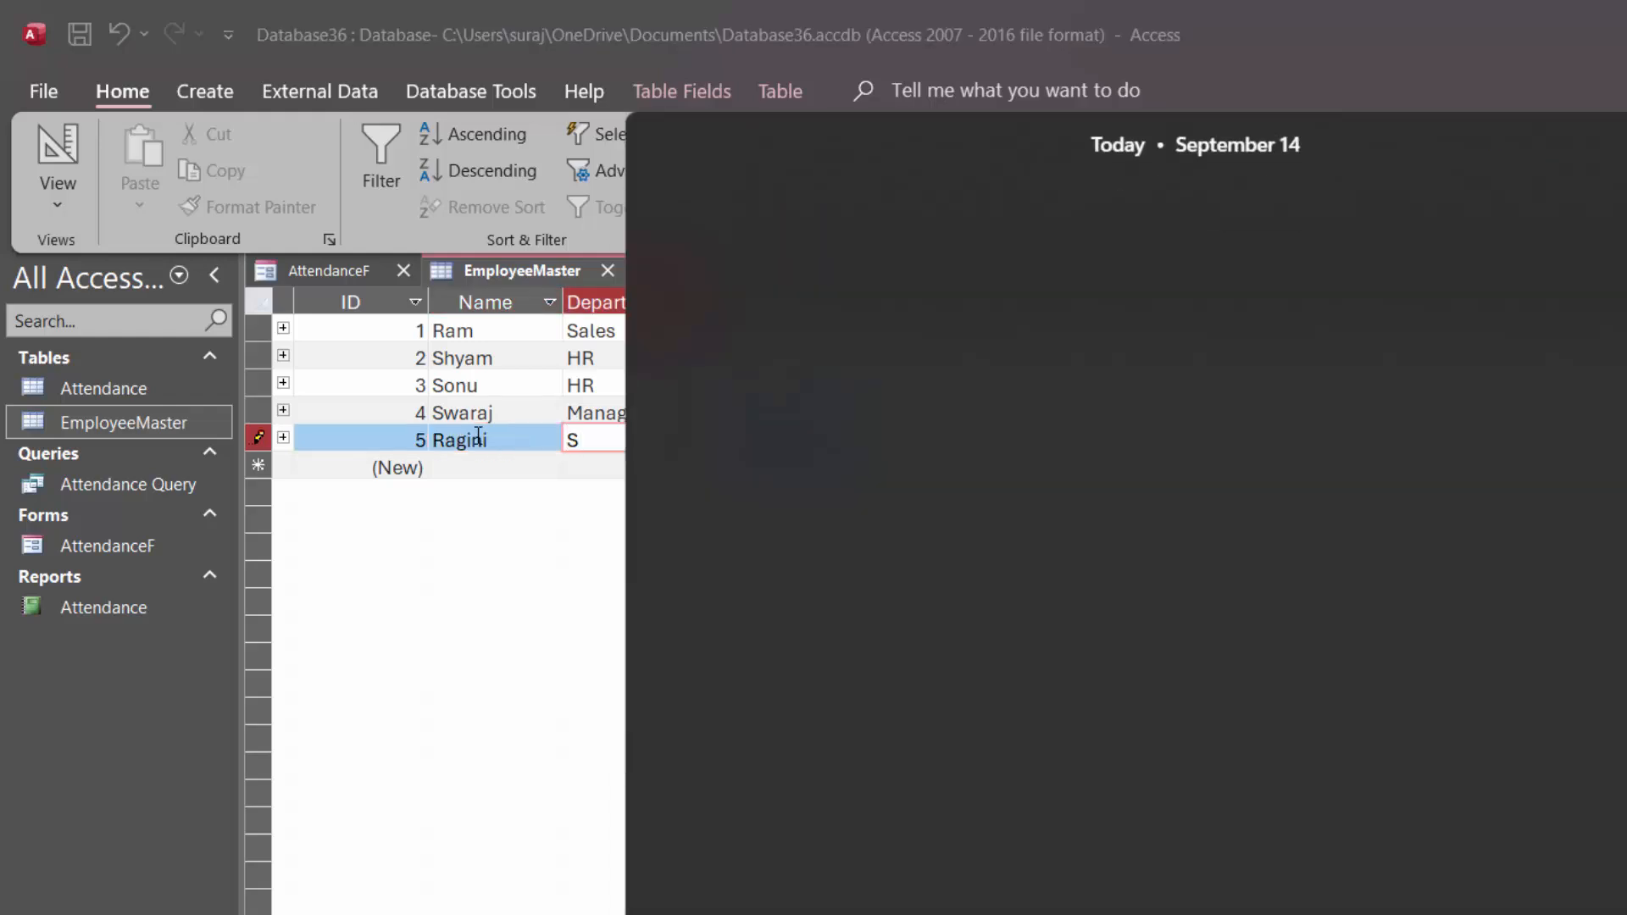
text(al)
click(371, 649)
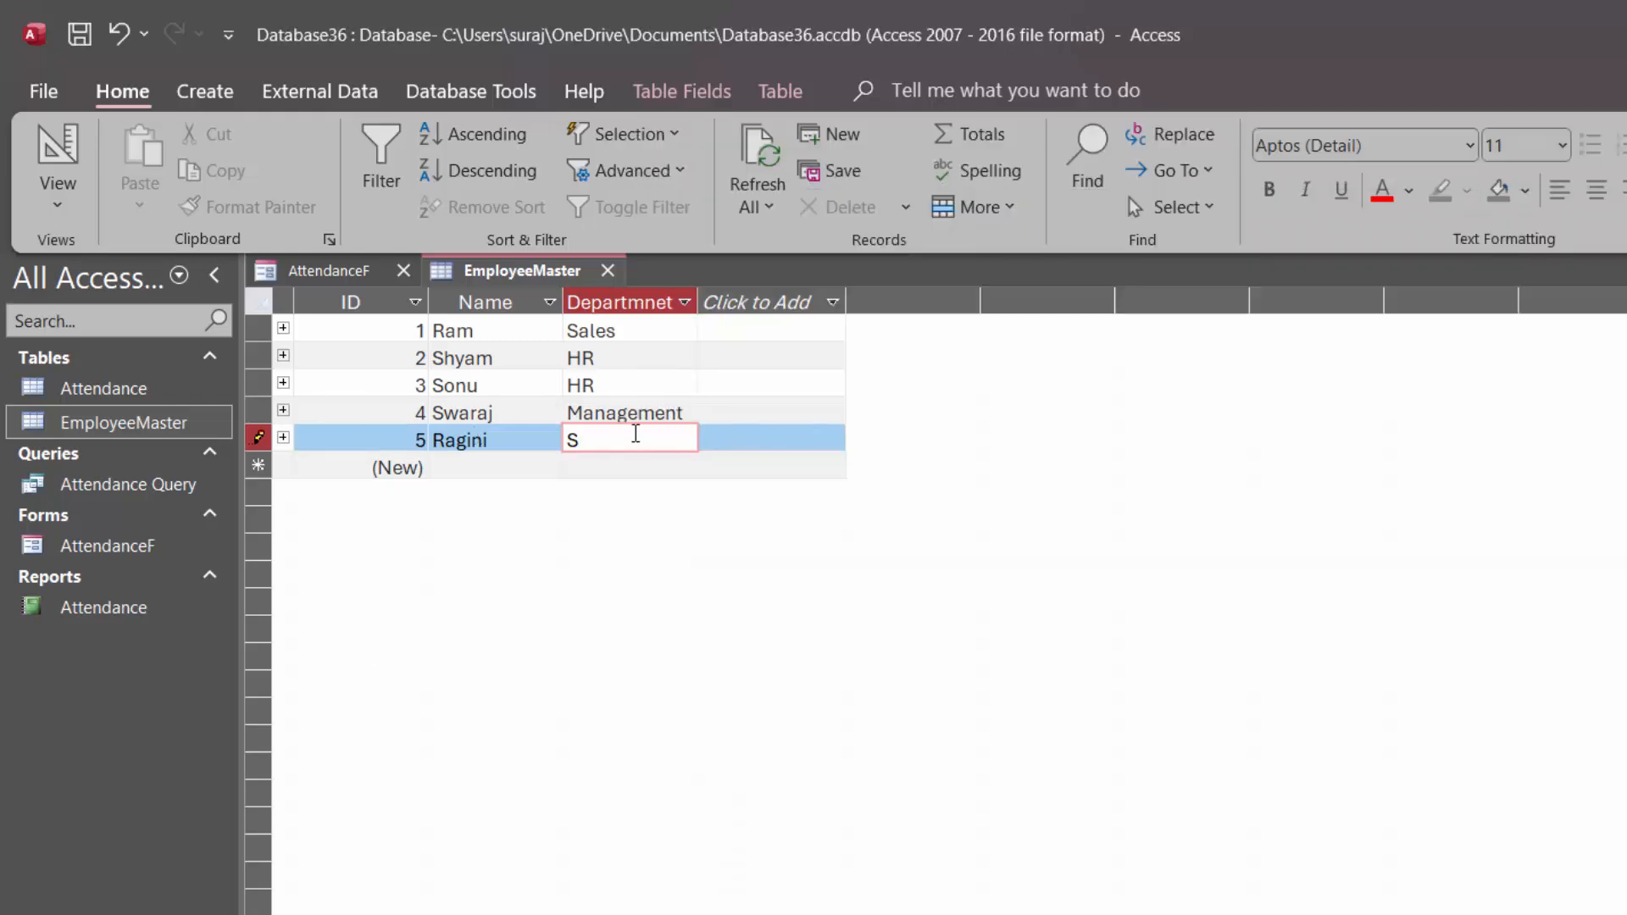
text(ales)
key(Tab)
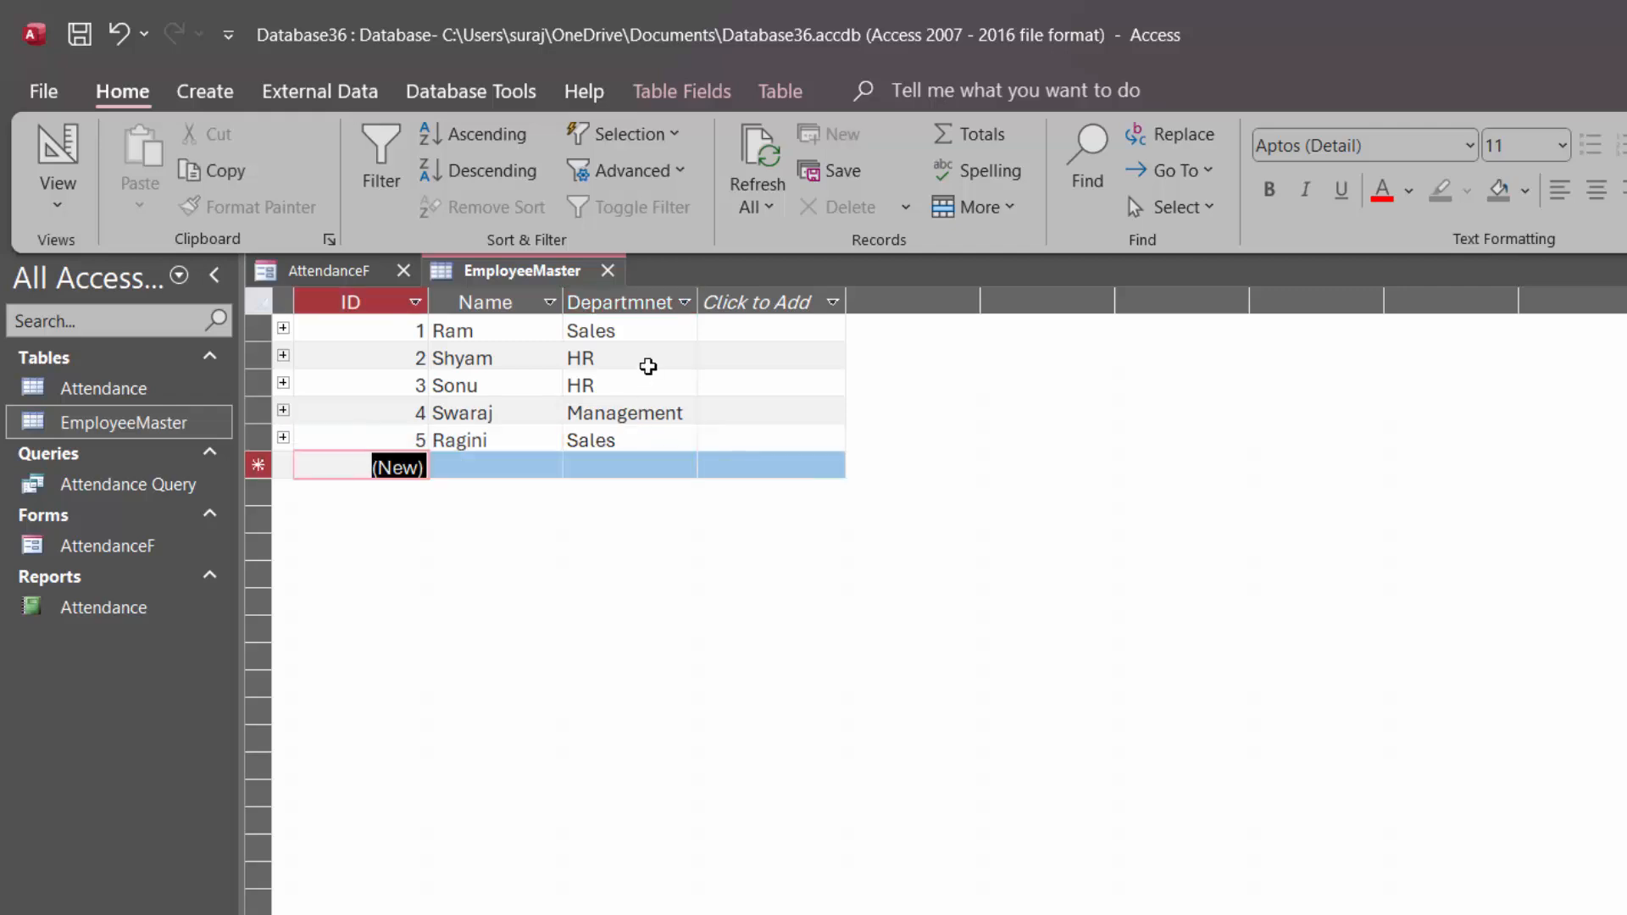
Close the EmployeeMaster table and the AttendanceF form.
click(605, 271)
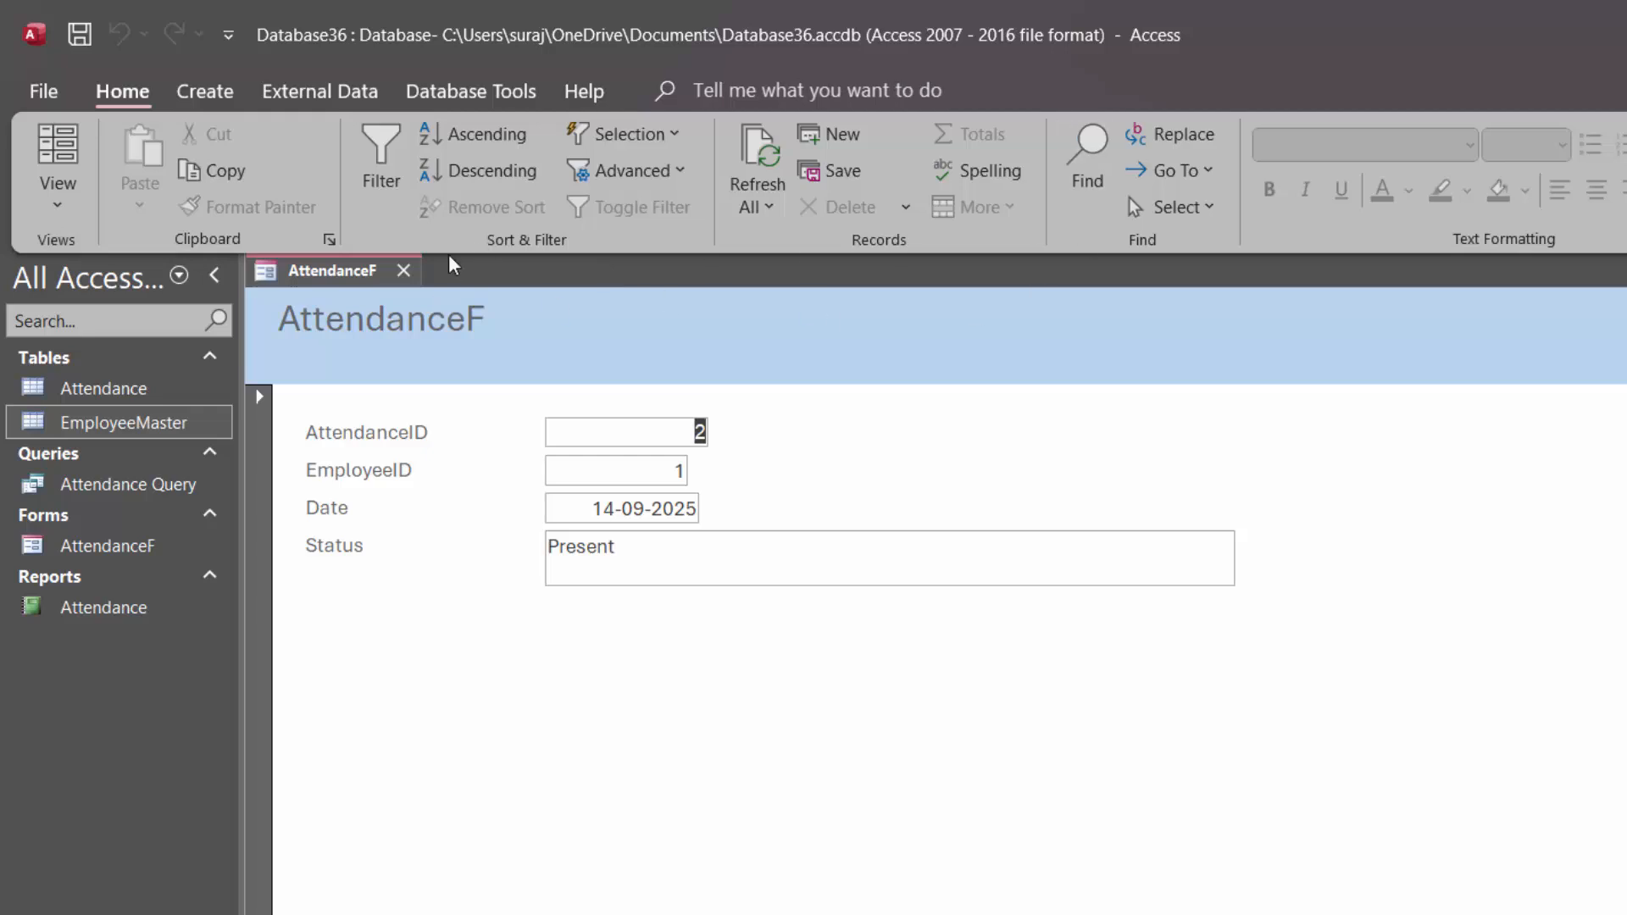
click(403, 271)
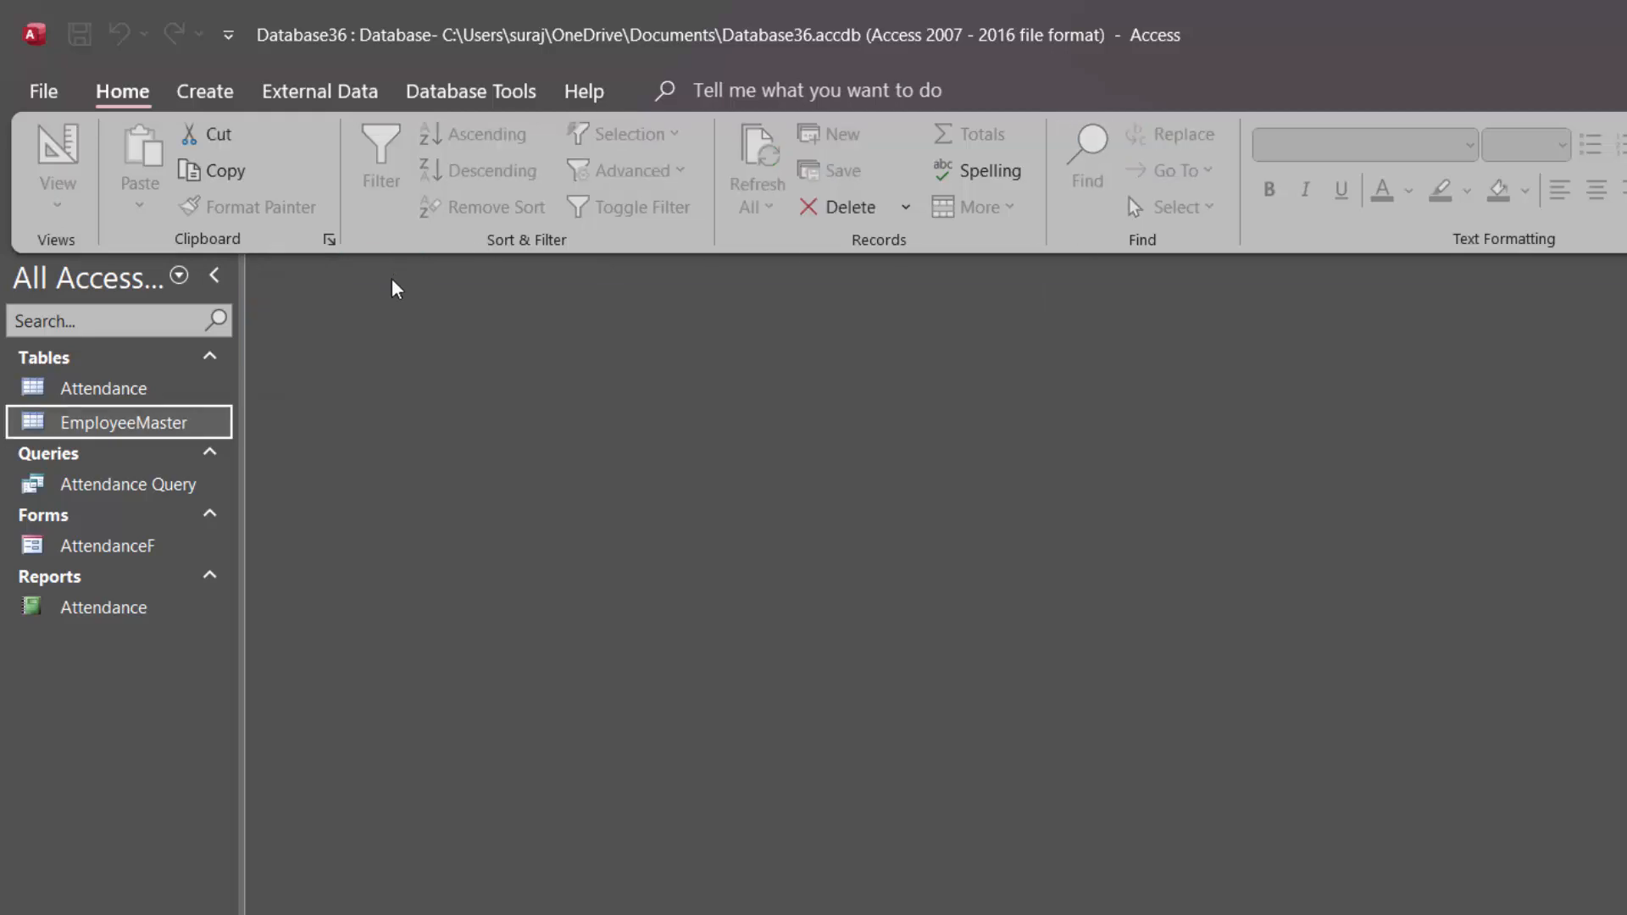
Open the Attendance table and widen the AttendanceID column to fit its full heading.
double_click(102, 391)
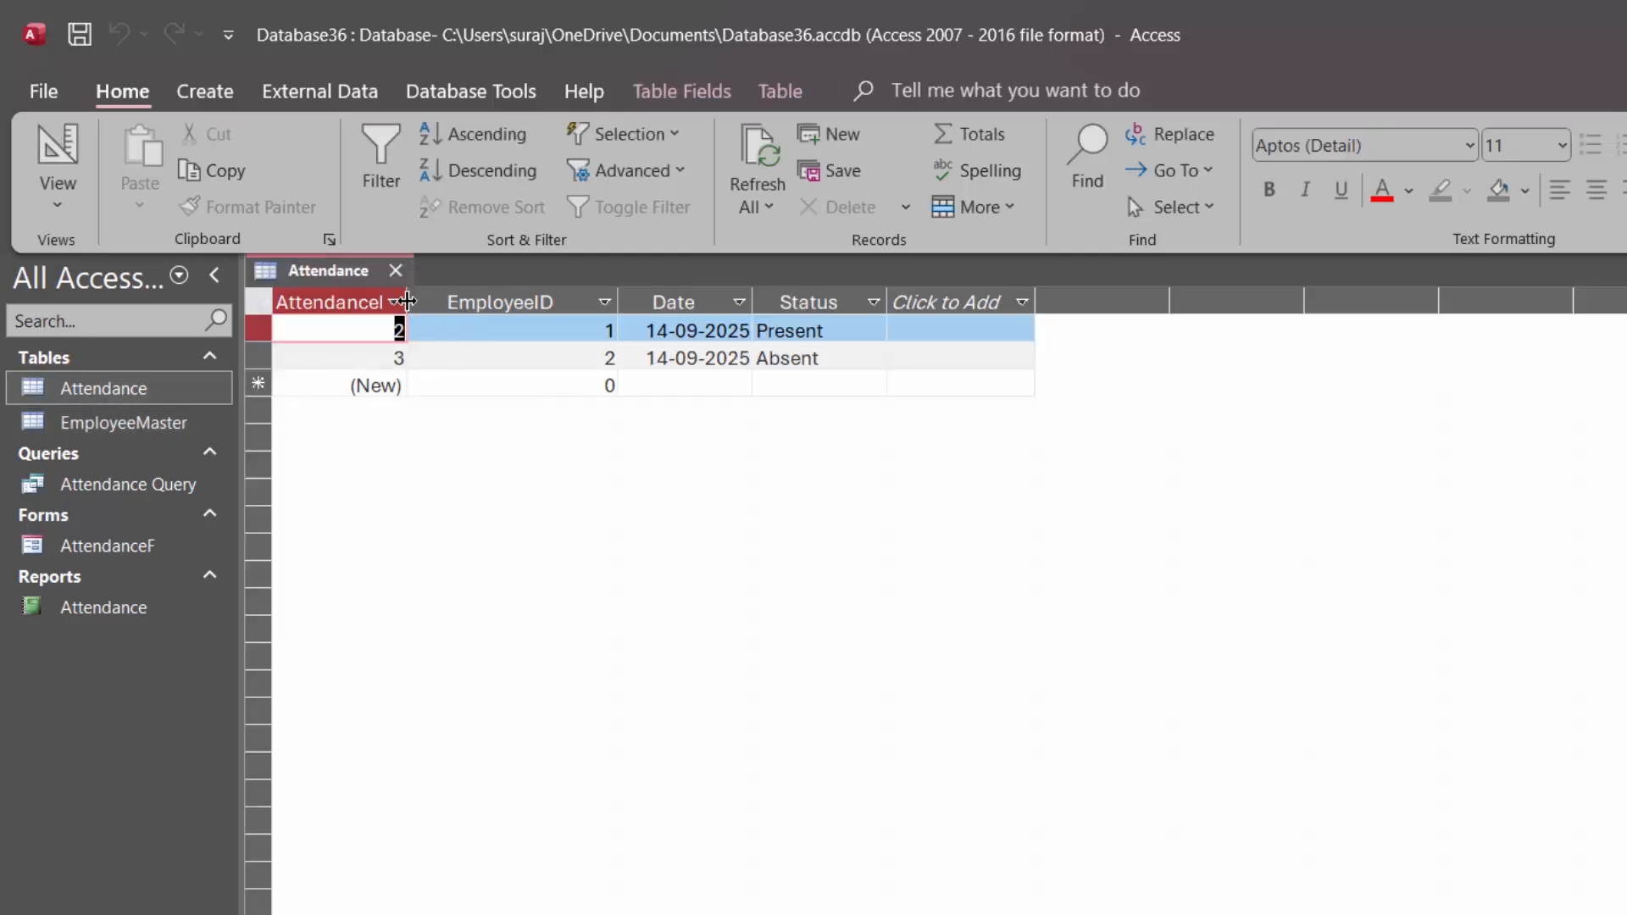
click(430, 319)
drag(431, 320, 480, 326)
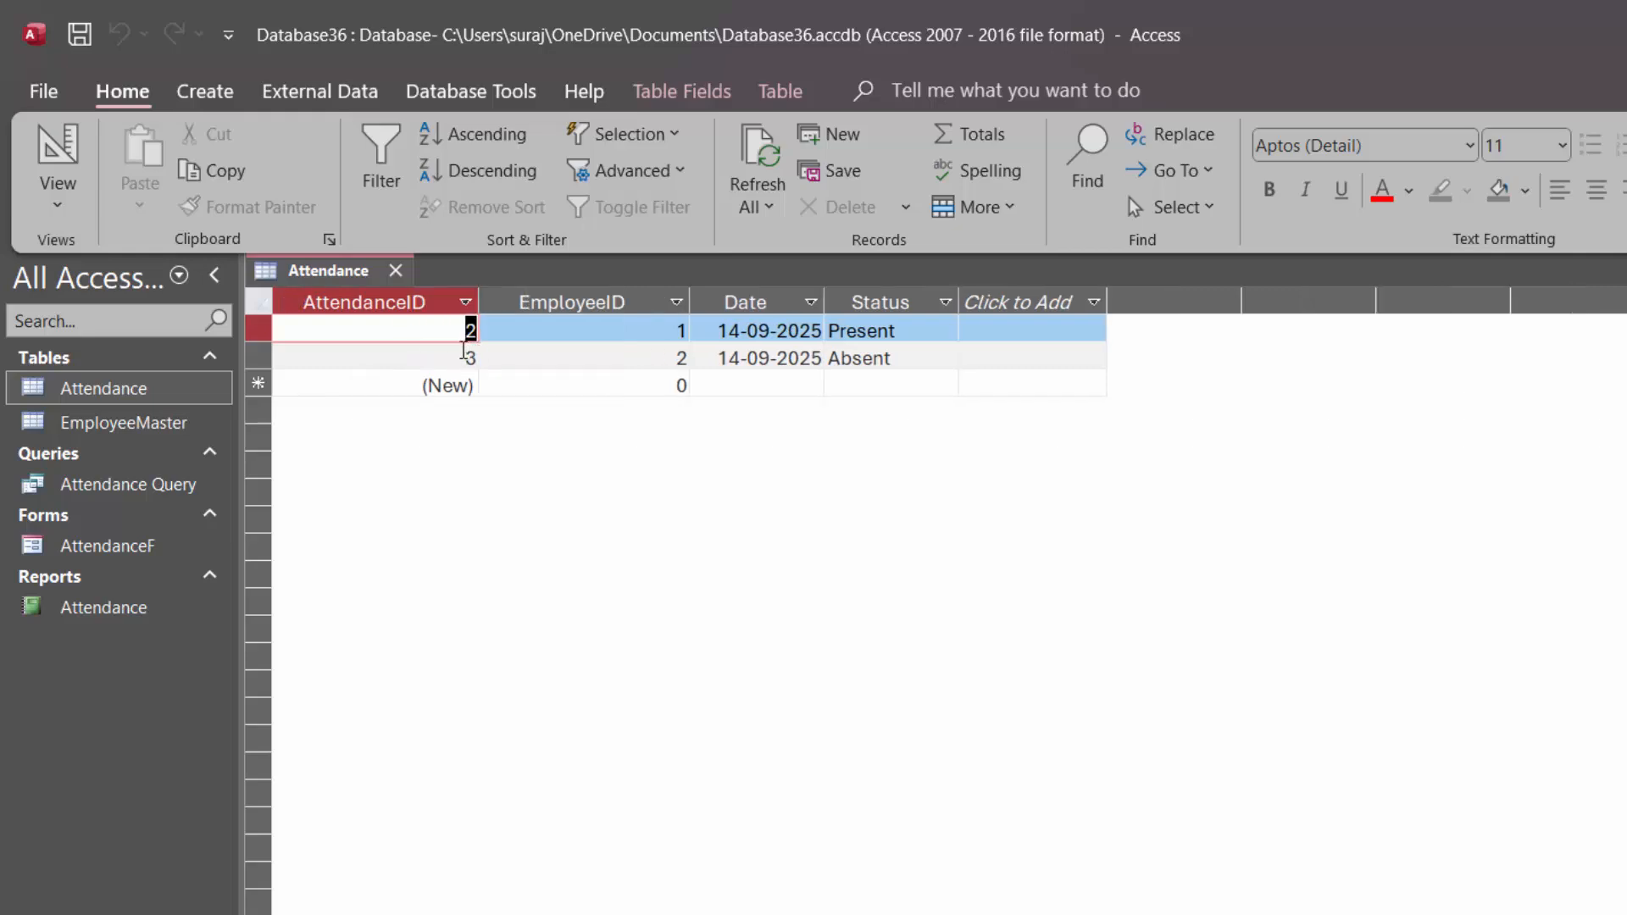
Start a new attendance record below the existing ones and clear the default value in its EmployeeID field.
click(589, 331)
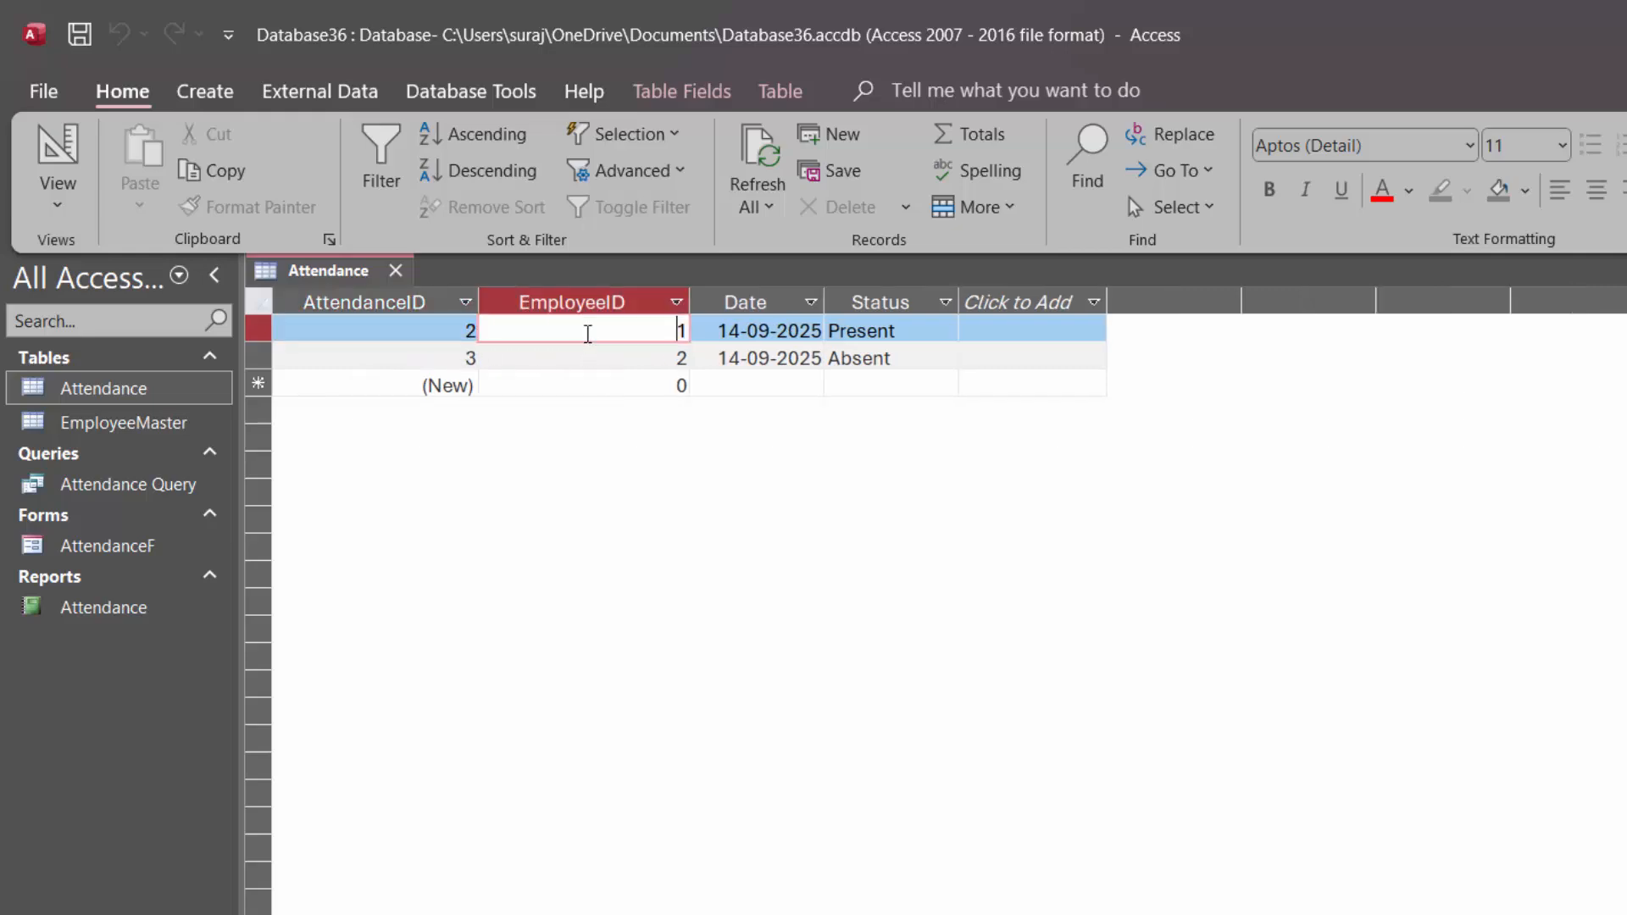
click(773, 334)
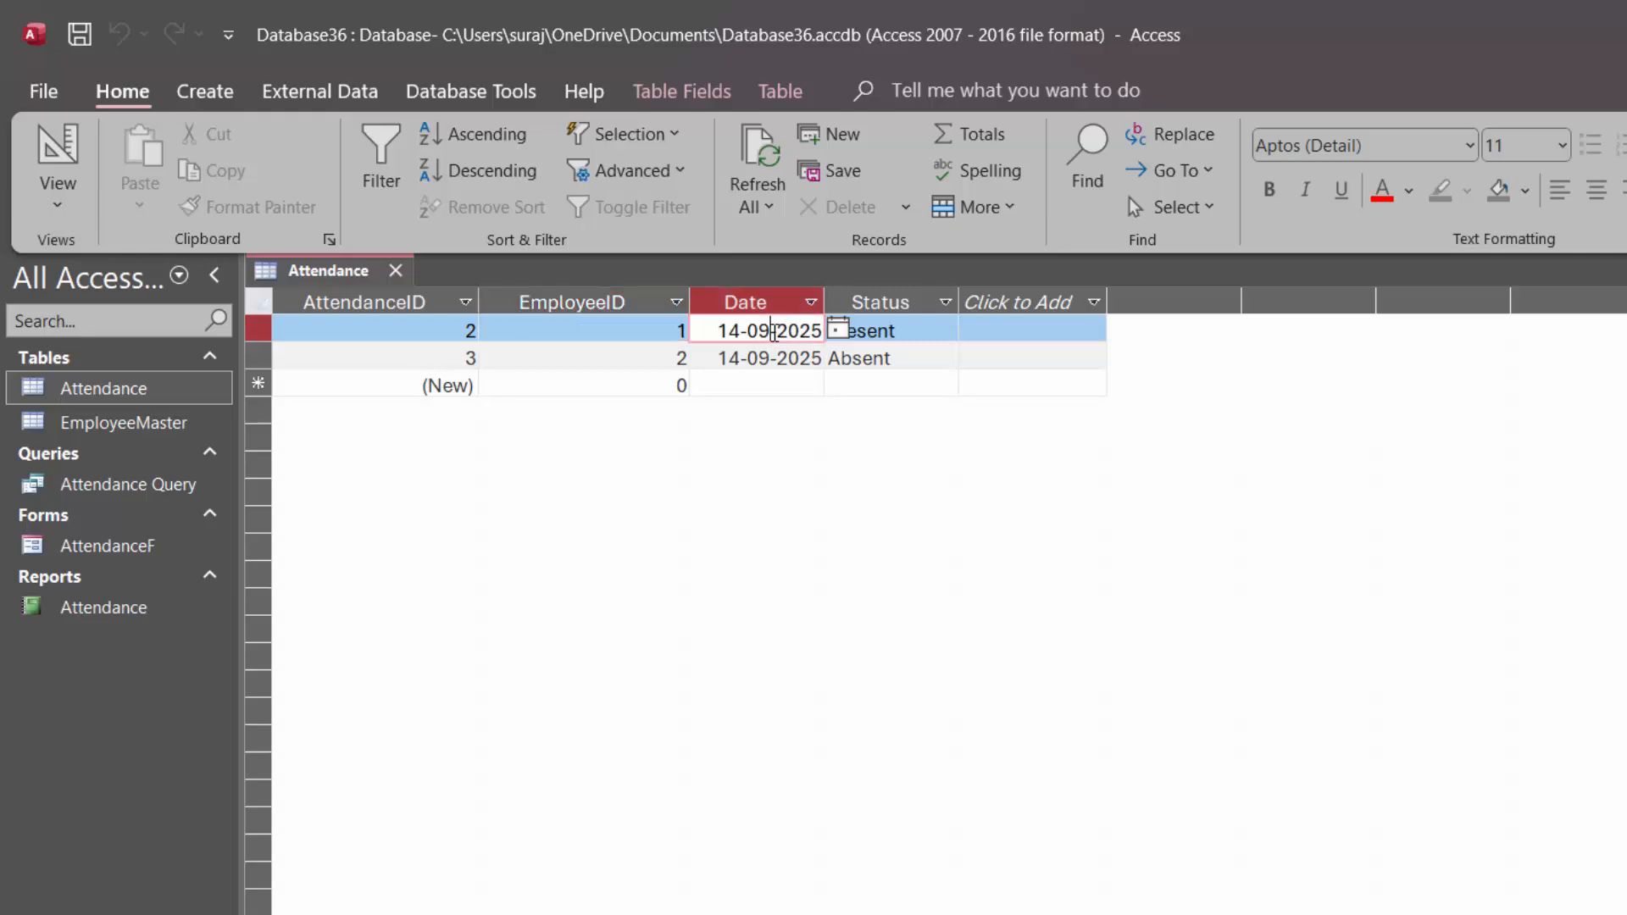
click(907, 330)
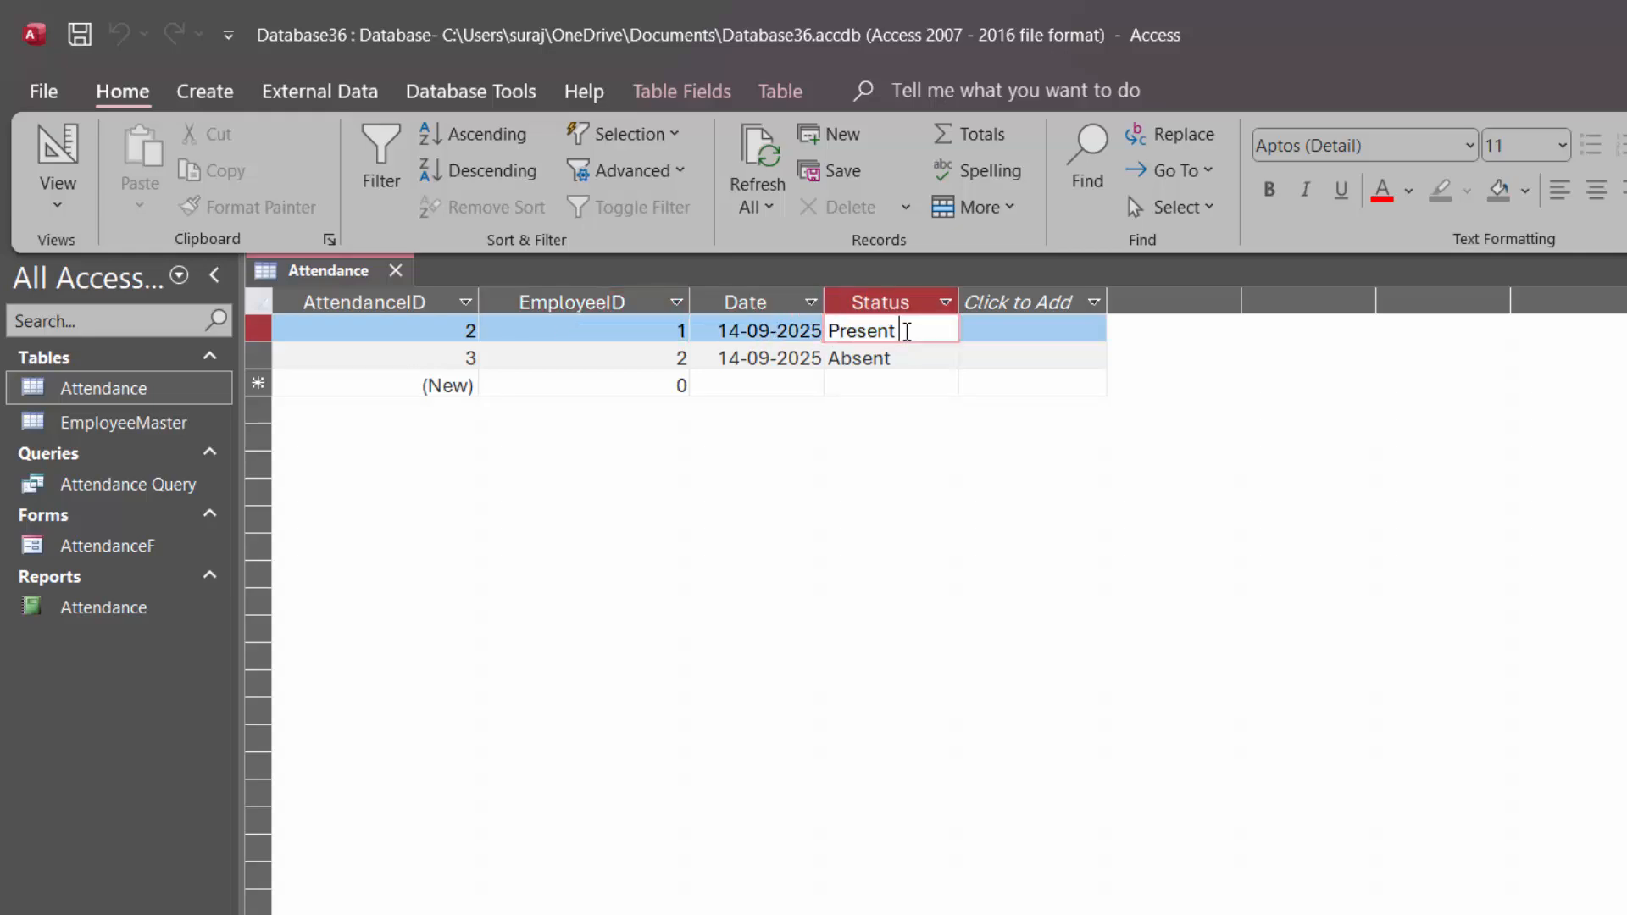
click(898, 360)
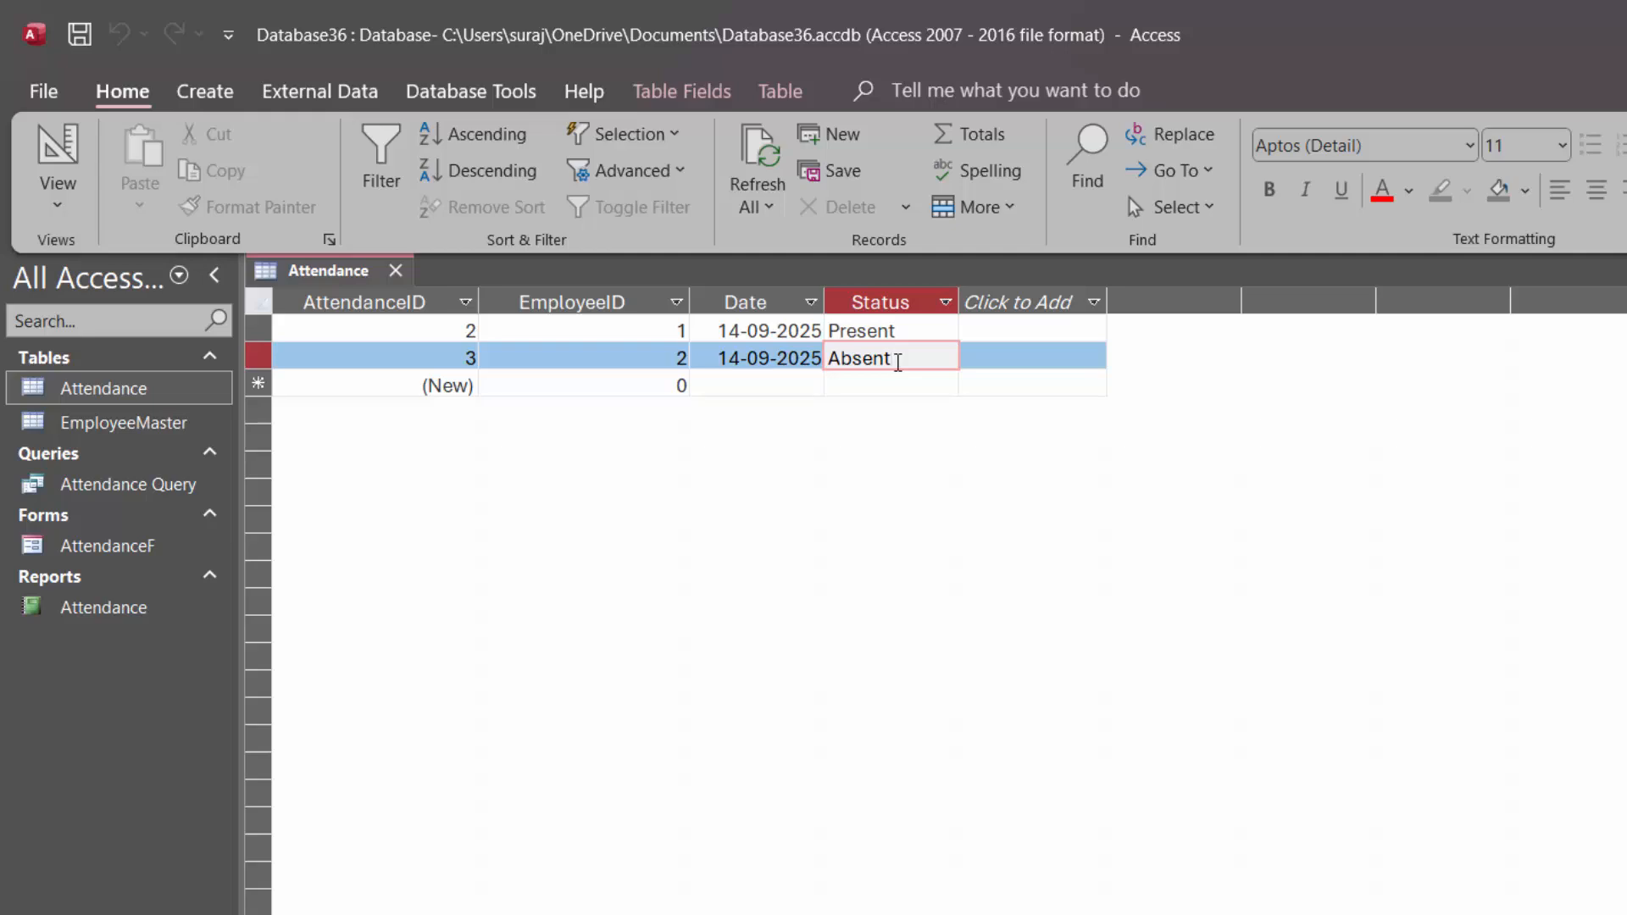
click(550, 378)
key(Delete)
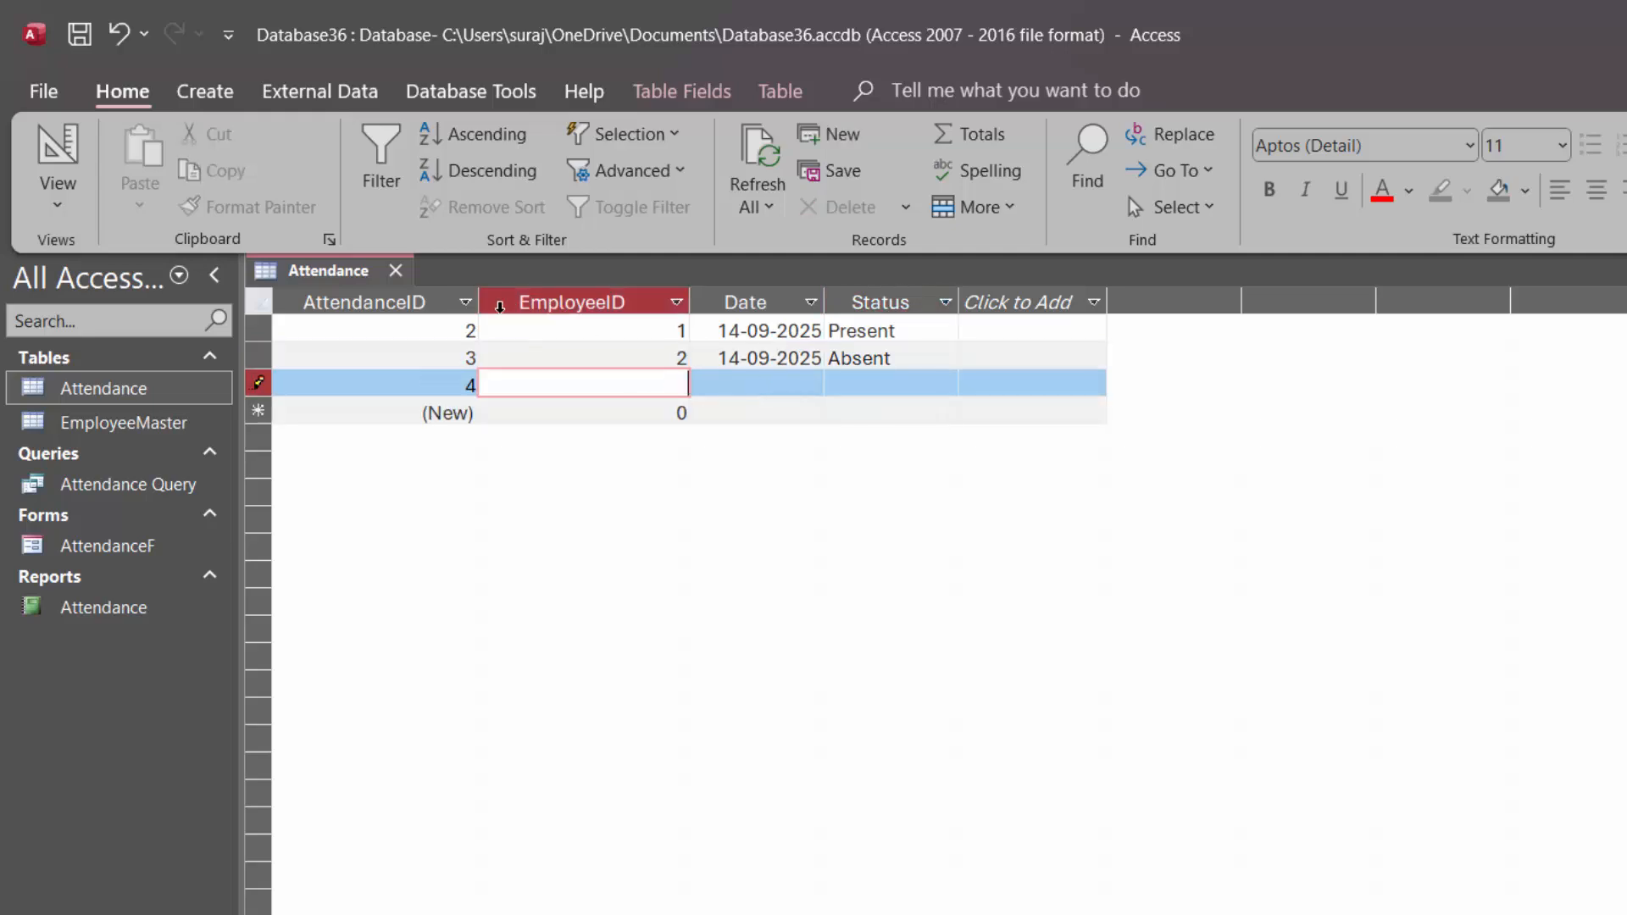
Look up the employee IDs in the EmployeeMaster table and return to the Attendance table.
click(167, 426)
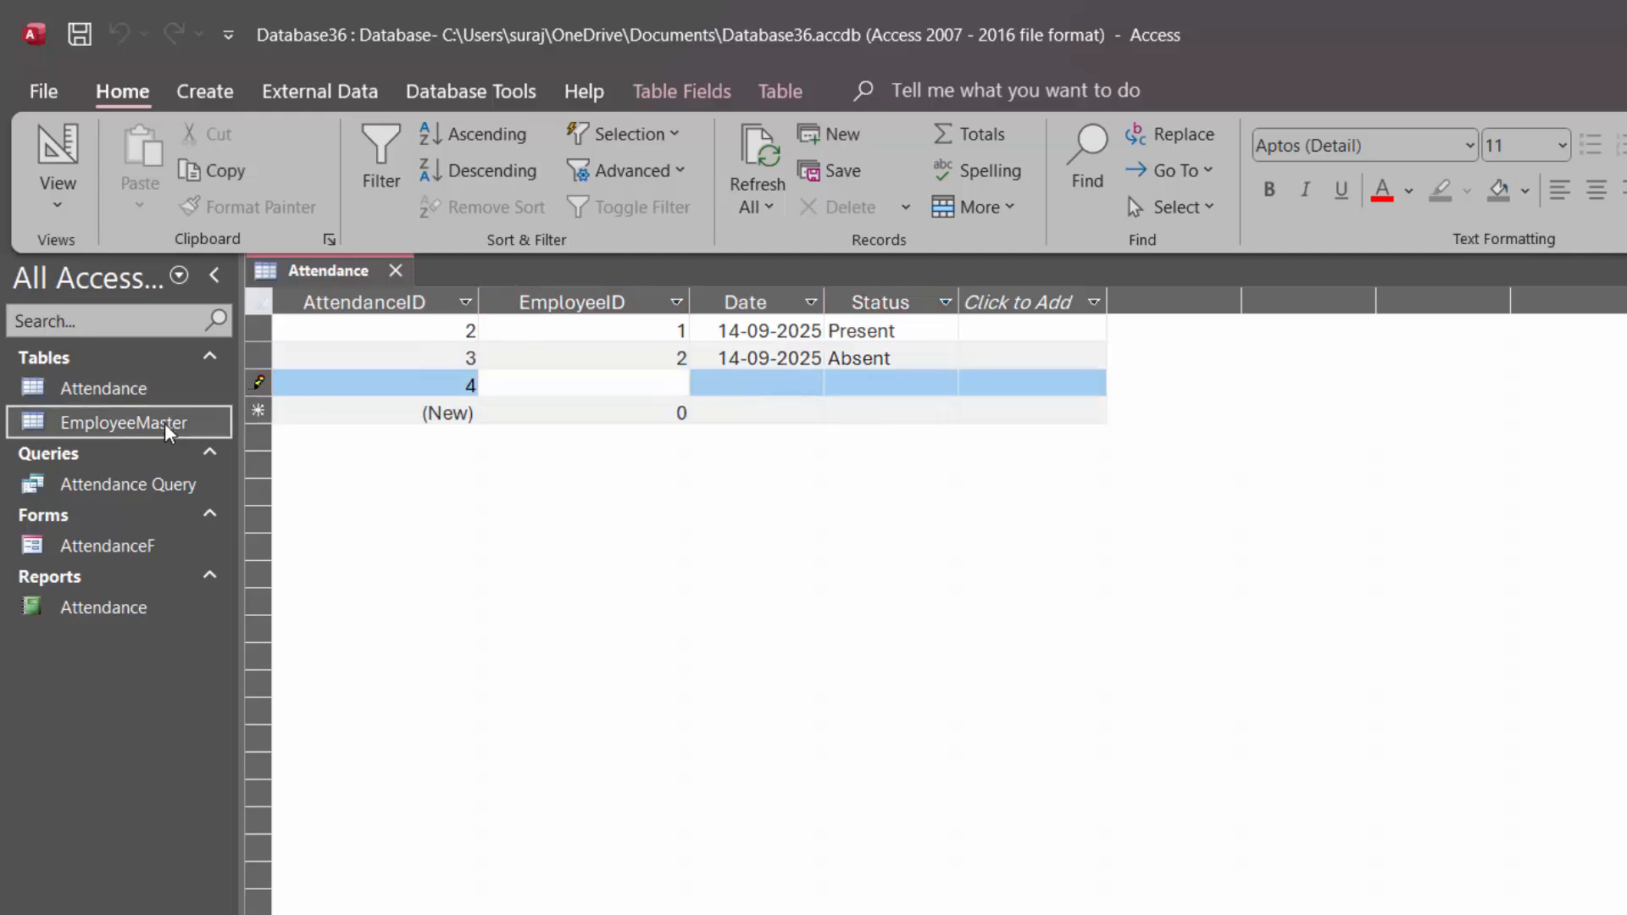
double_click(167, 426)
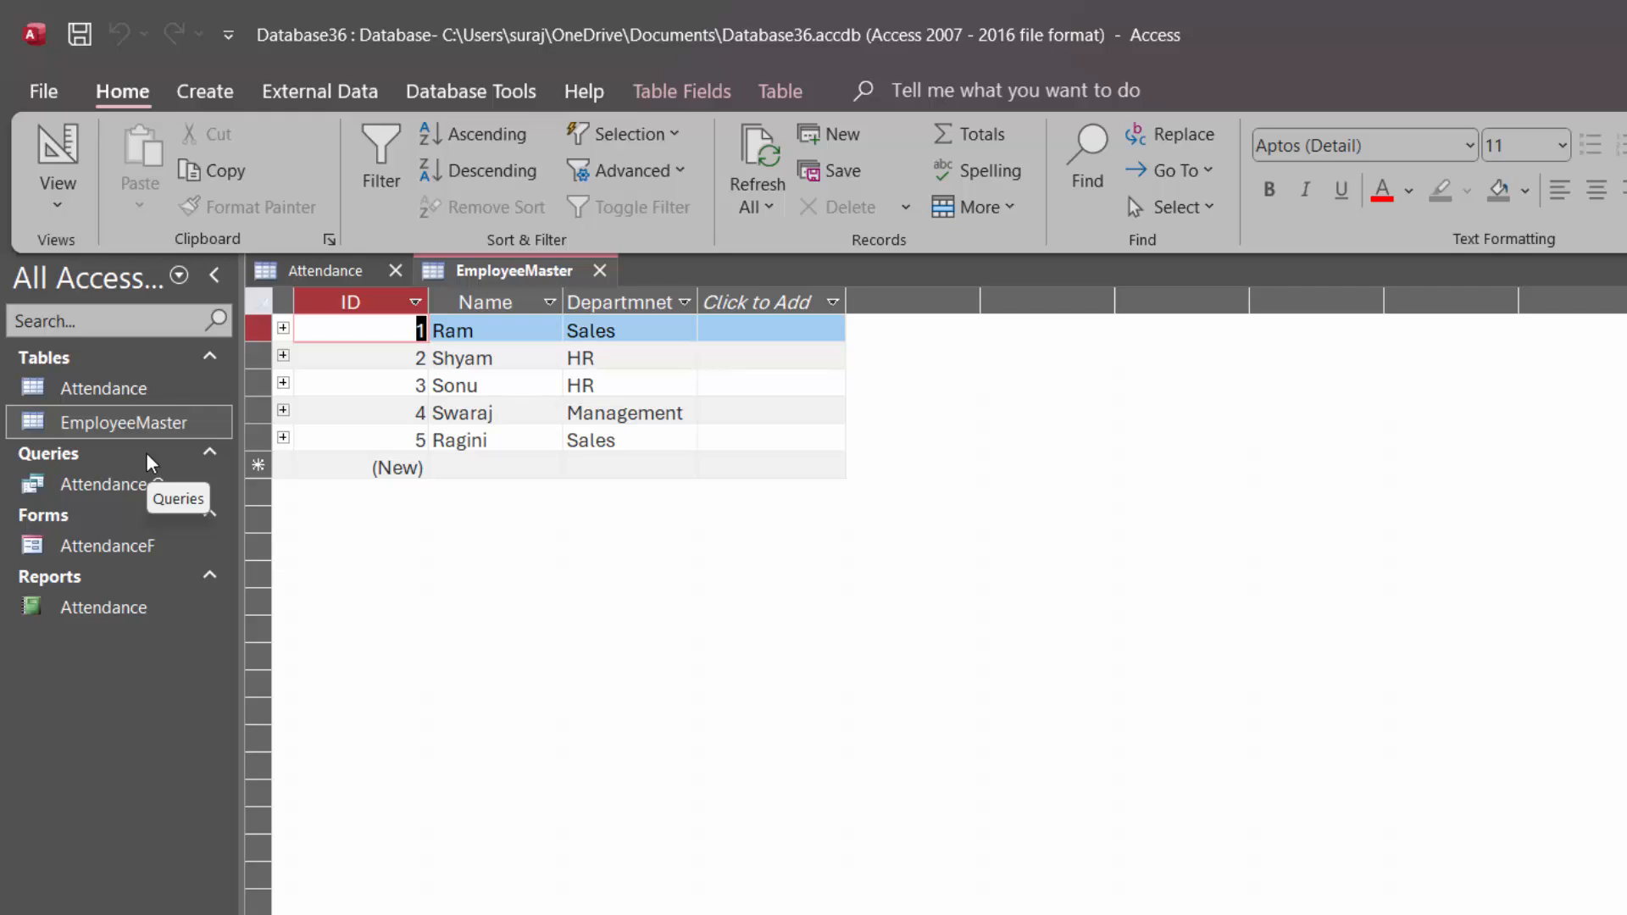
double_click(110, 393)
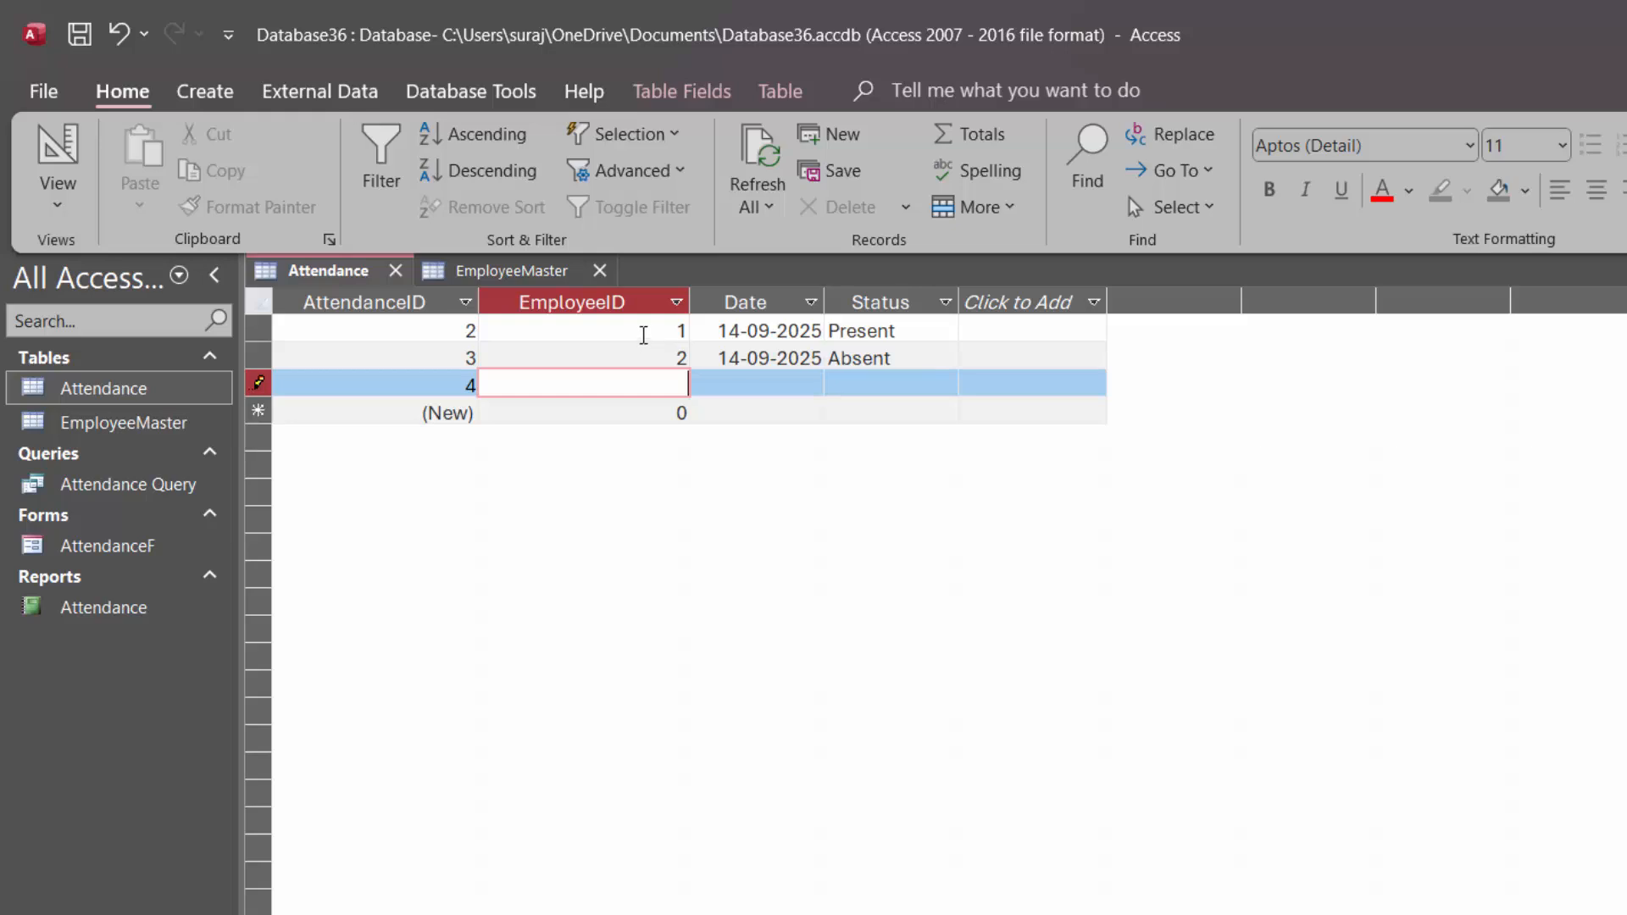
Fill in the started attendance record with EmployeeID 3, date 14-09-2025 and status Present.
click(643, 327)
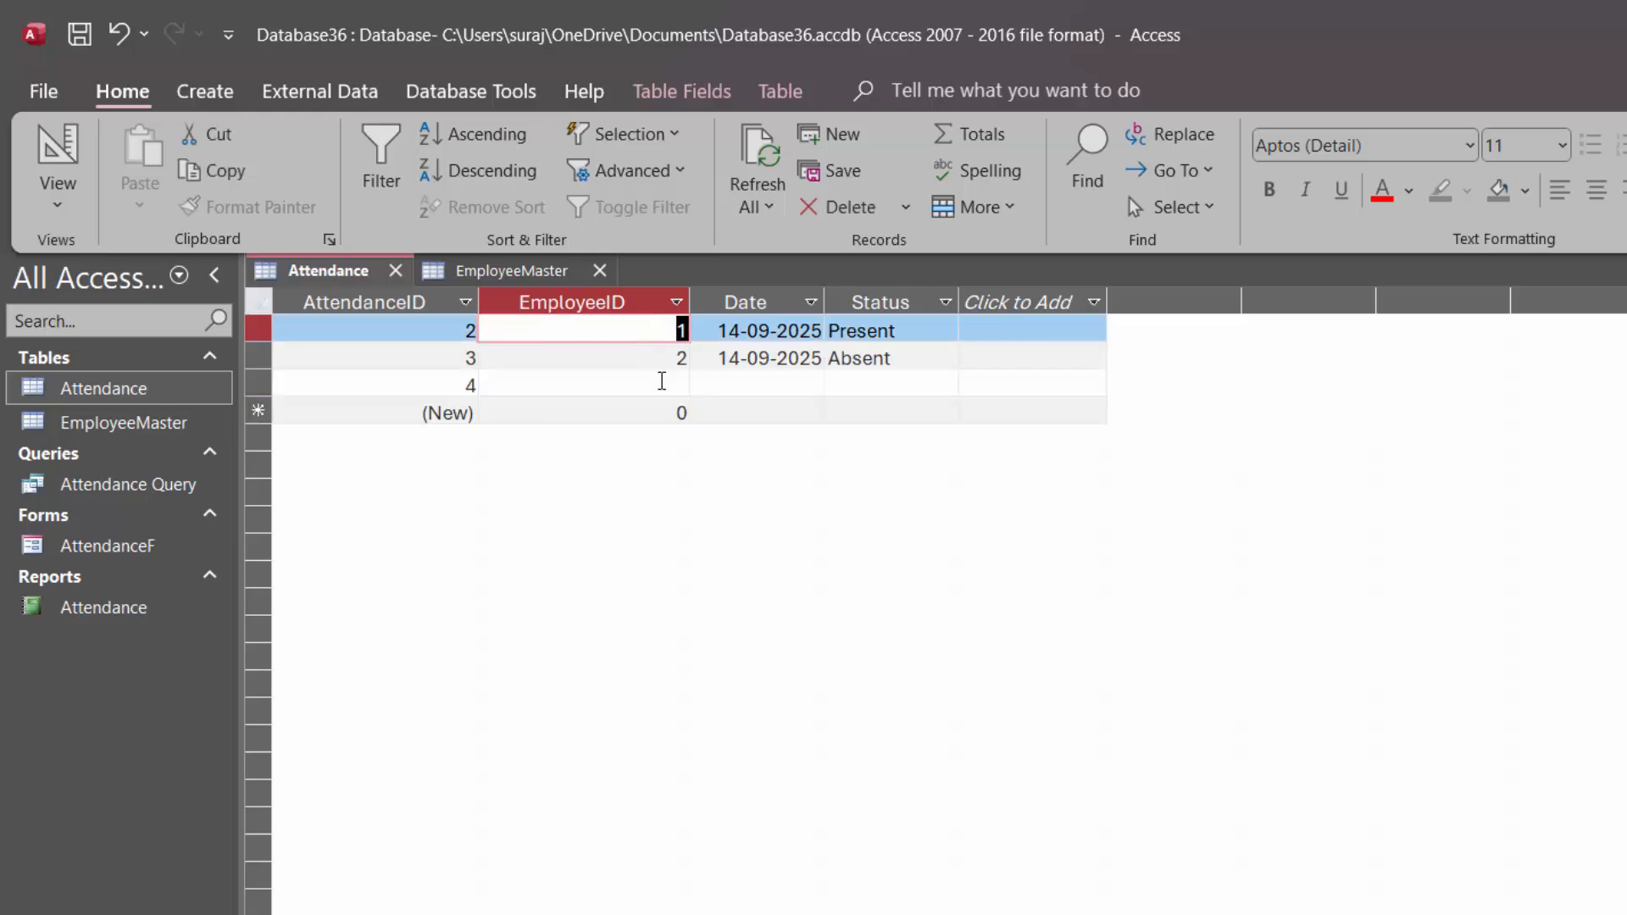
click(662, 381)
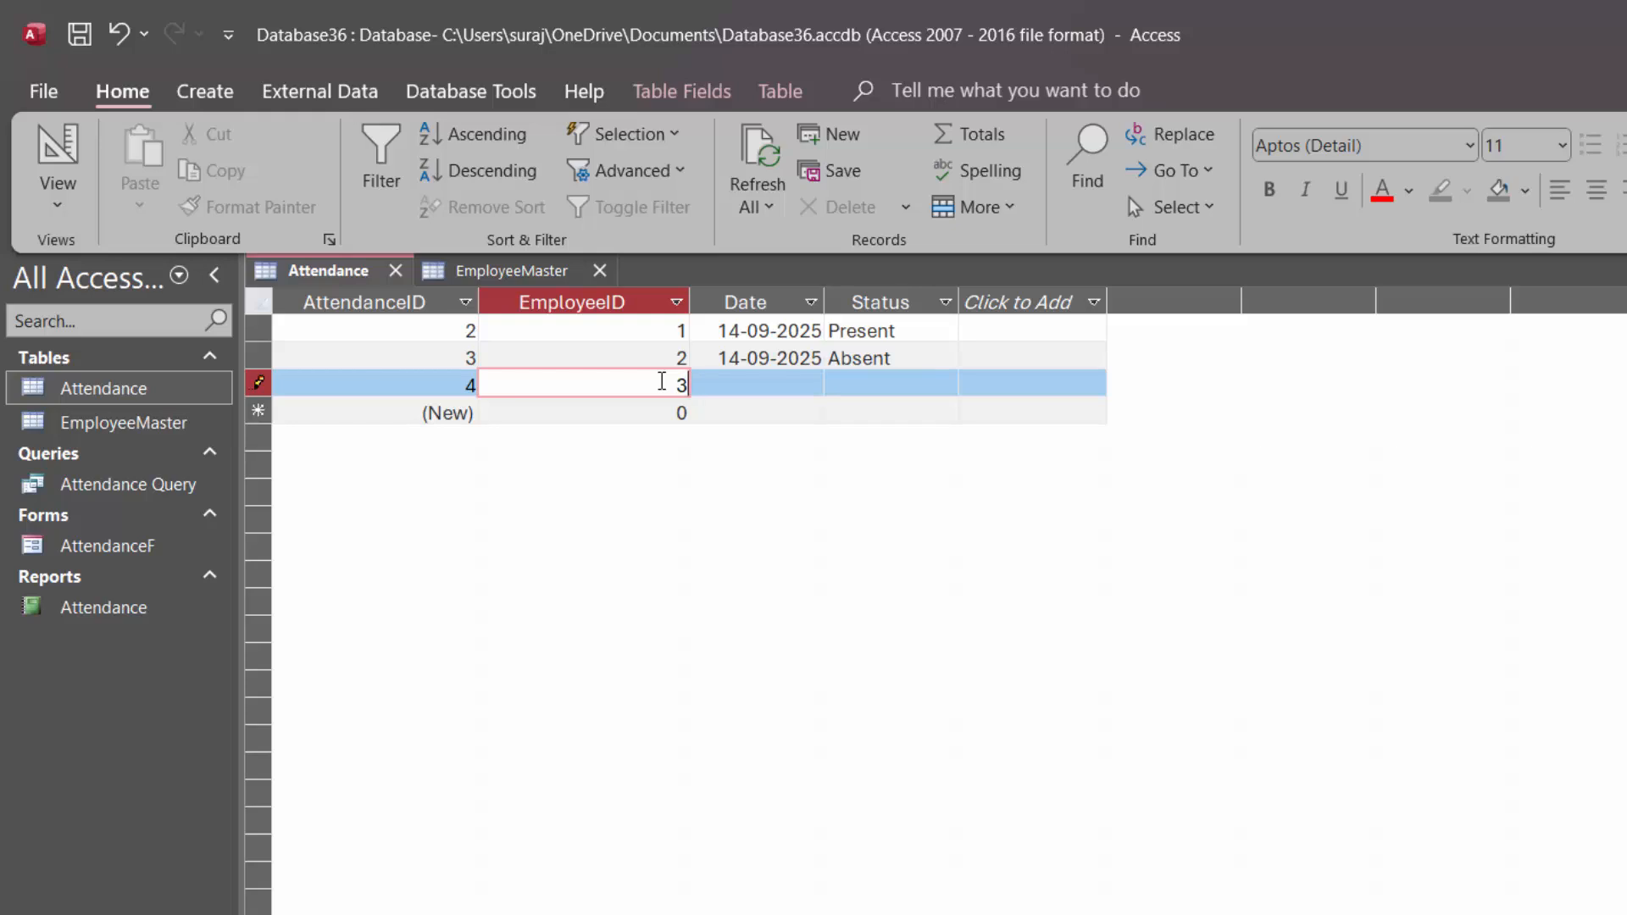
key(Tab)
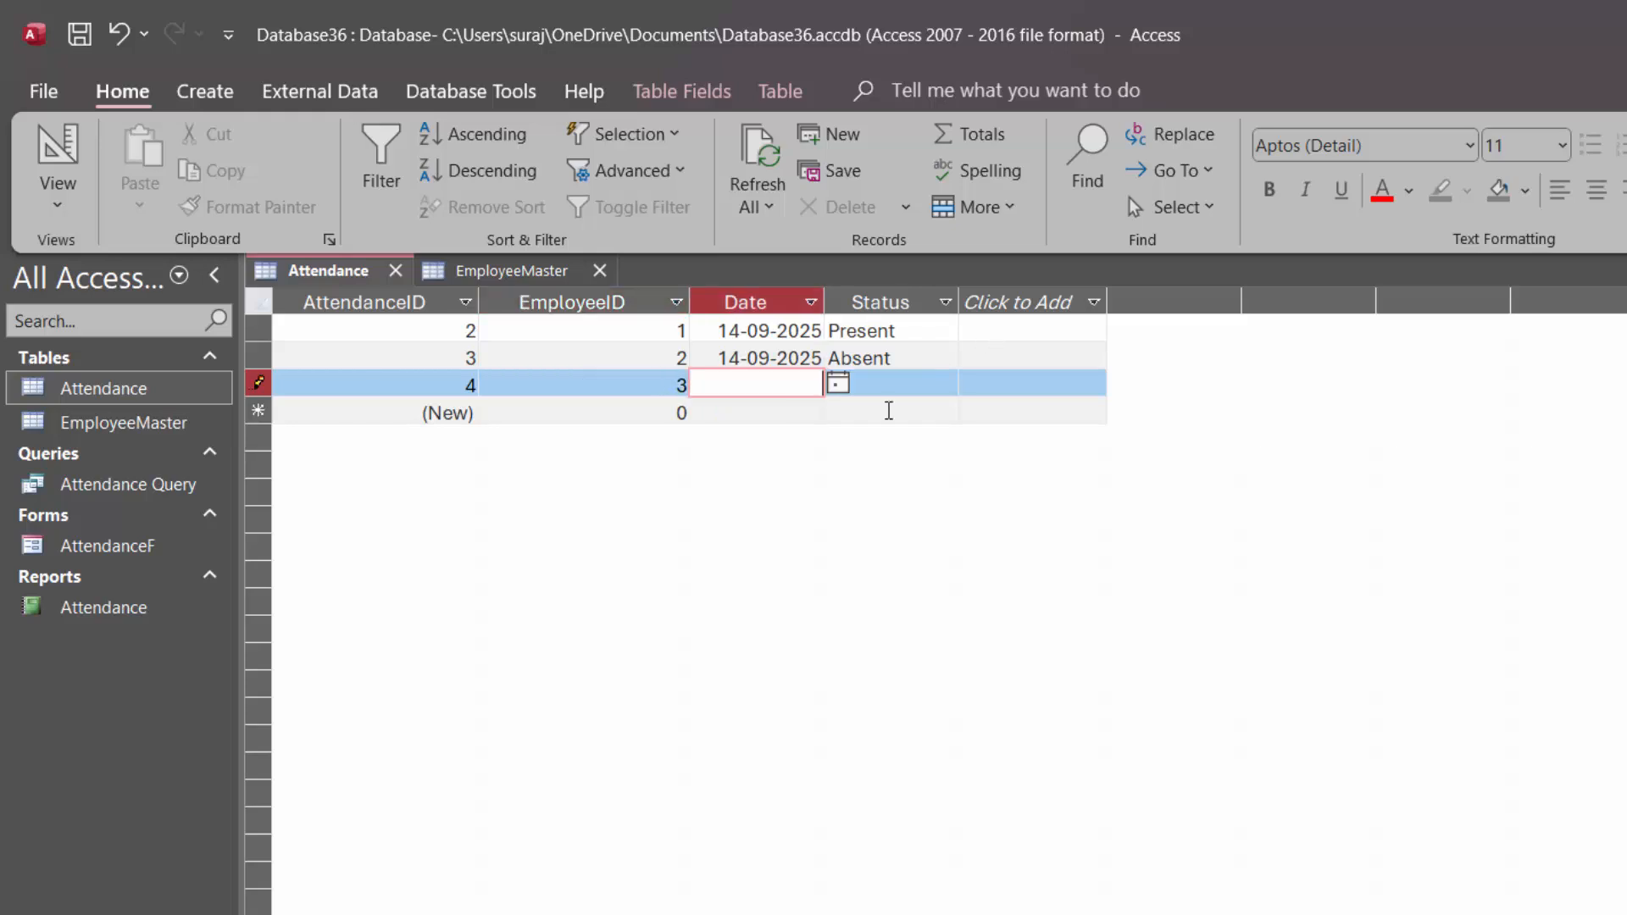
click(838, 385)
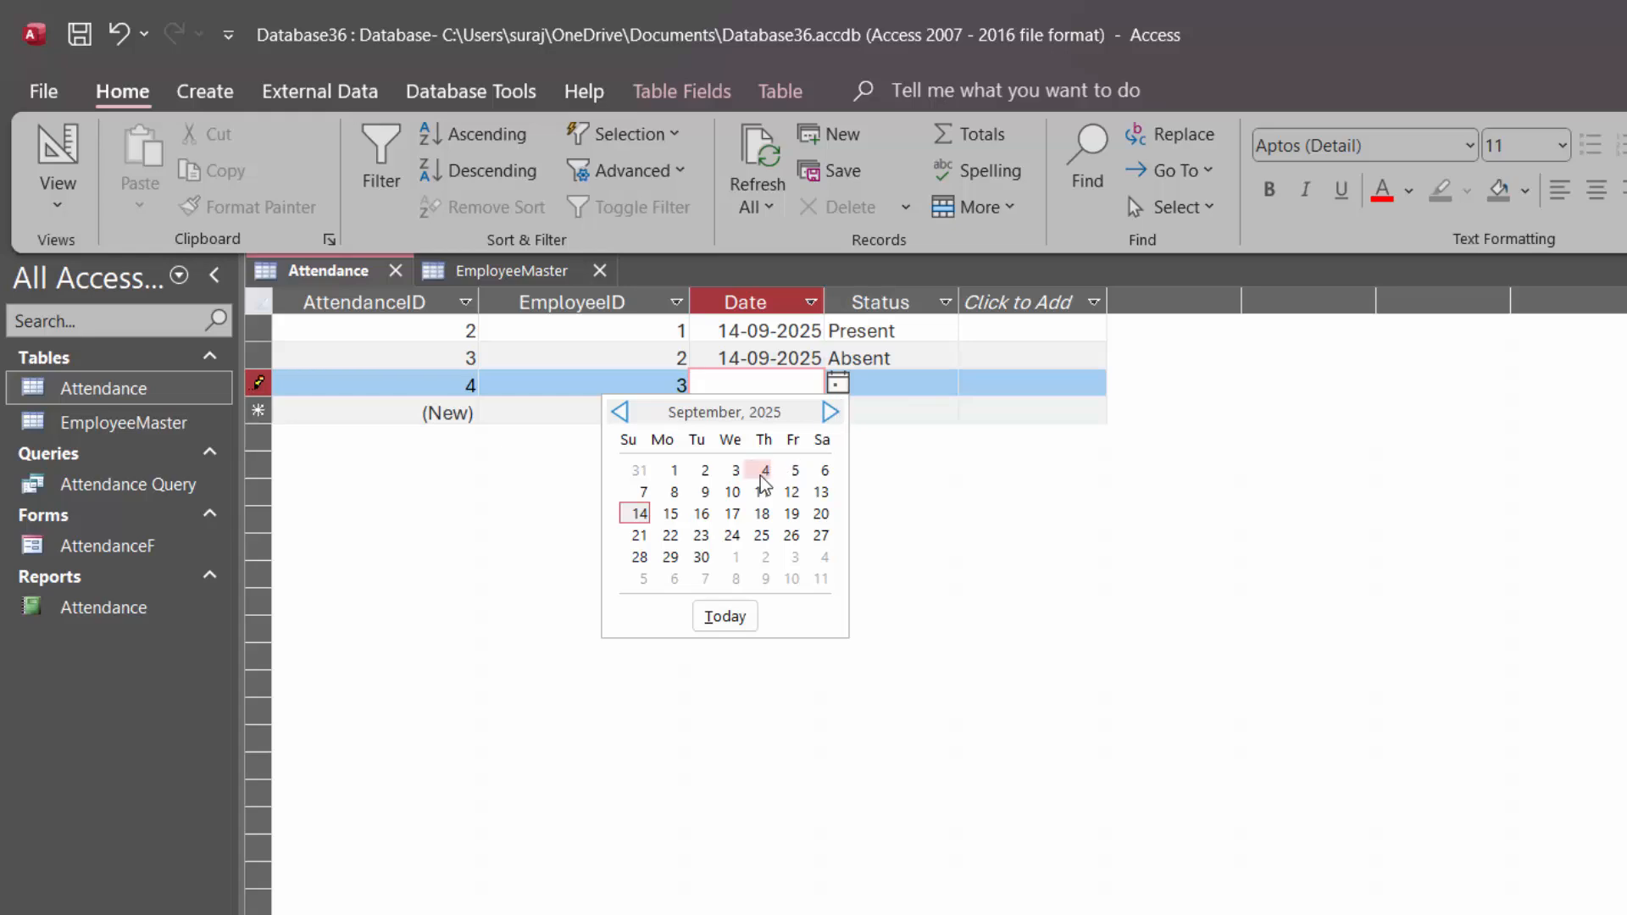
click(640, 514)
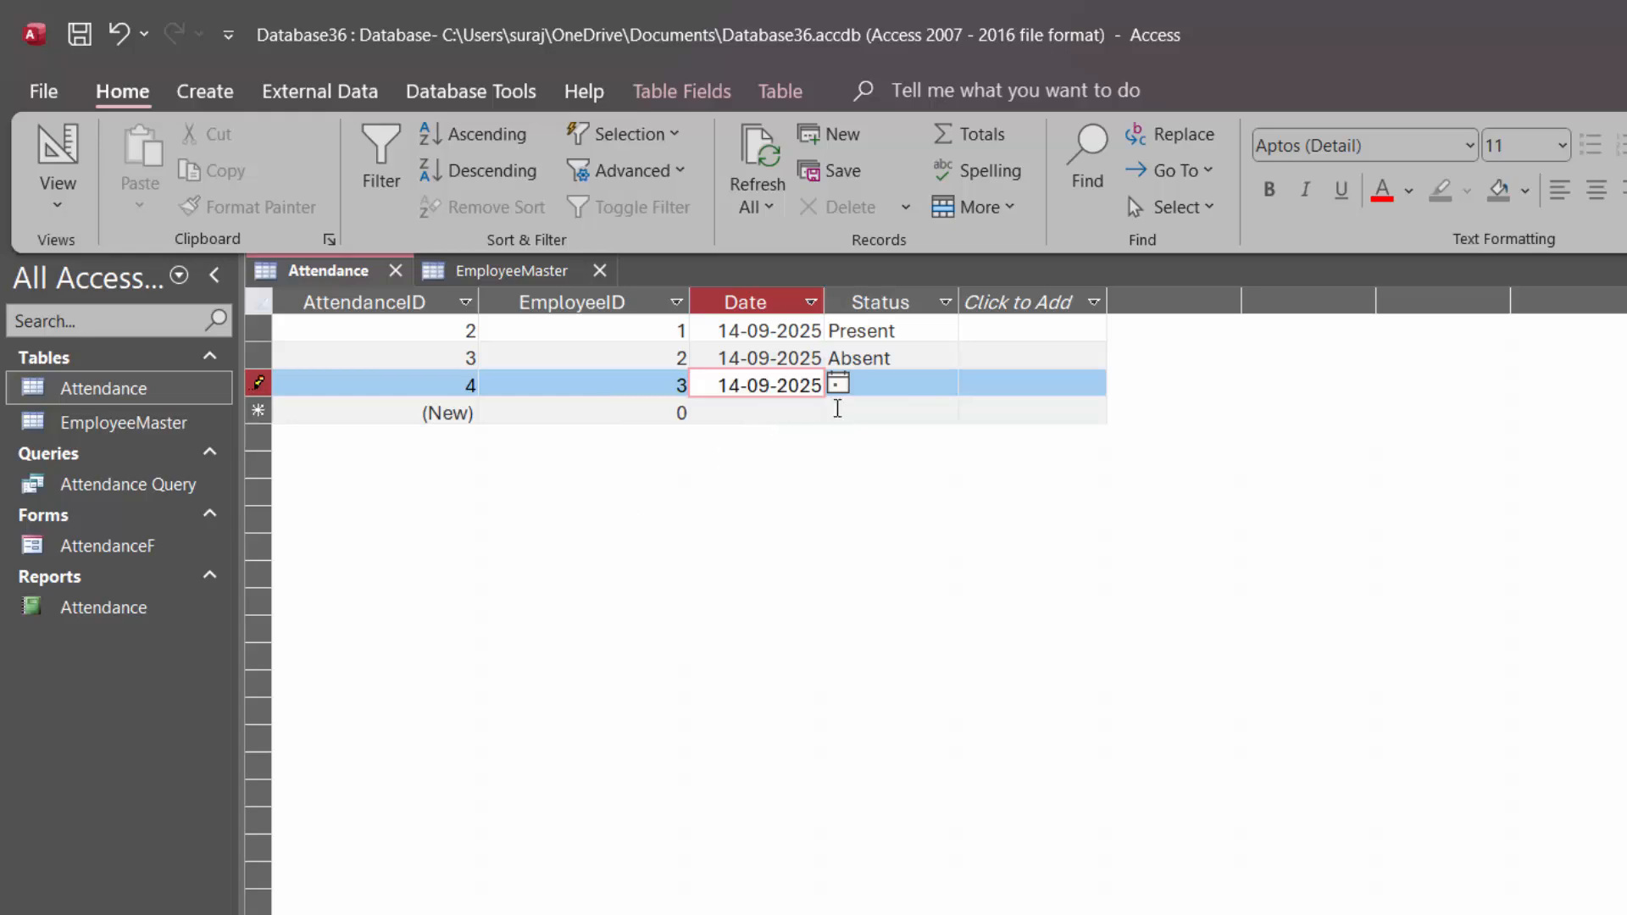
click(870, 378)
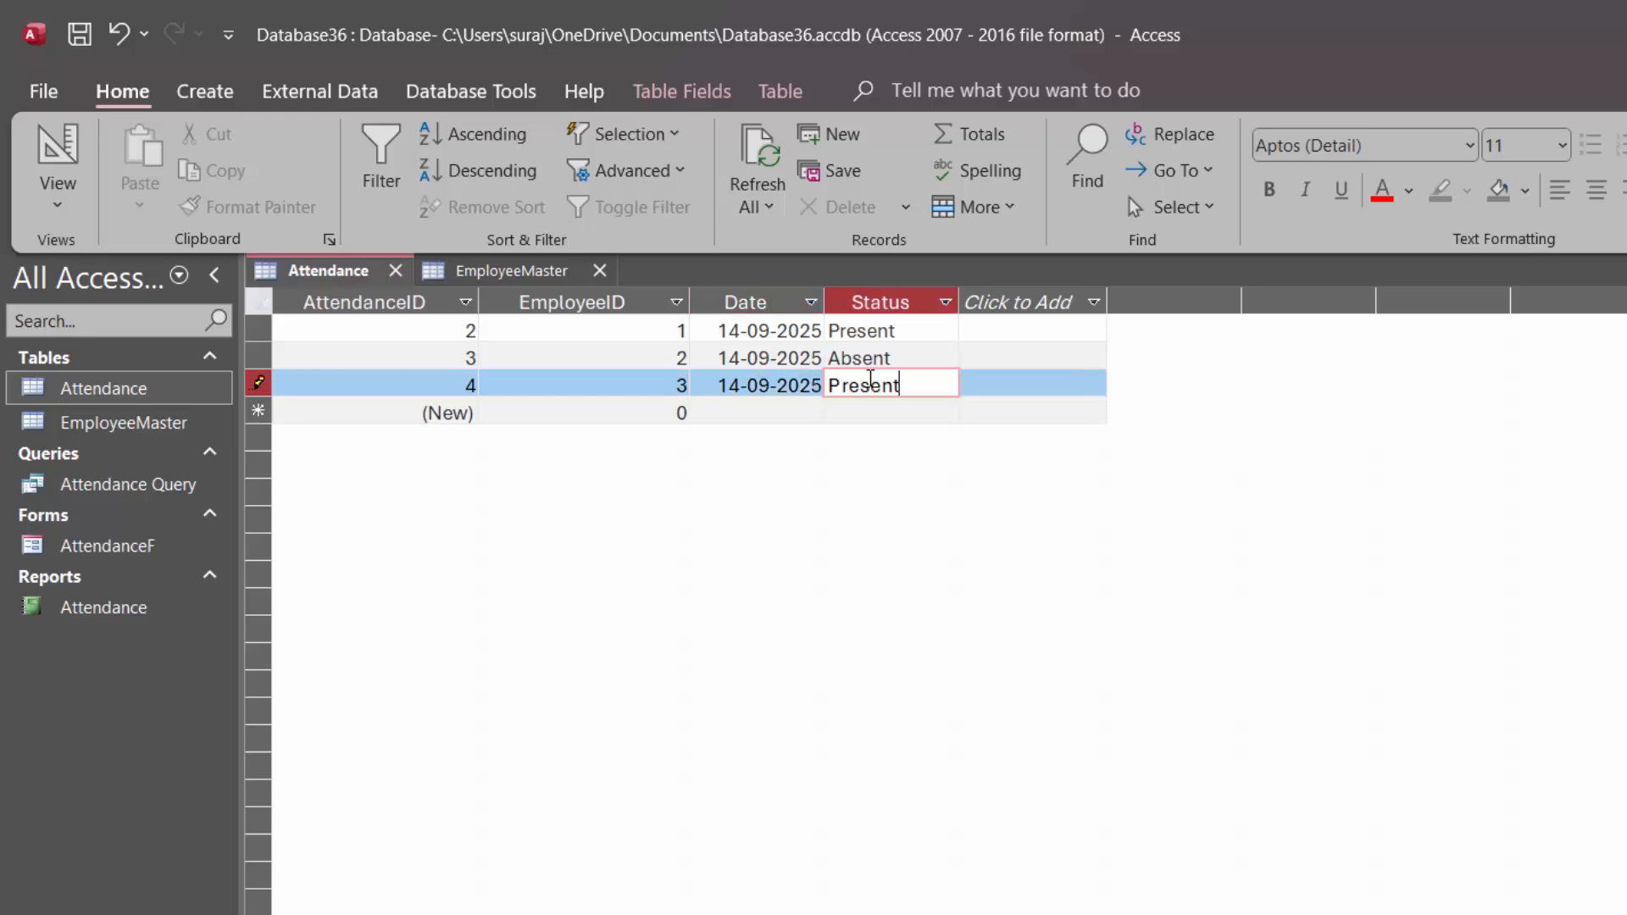
Add another attendance record for EmployeeID 4 with date 14-09-2025 and status Present.
click(621, 409)
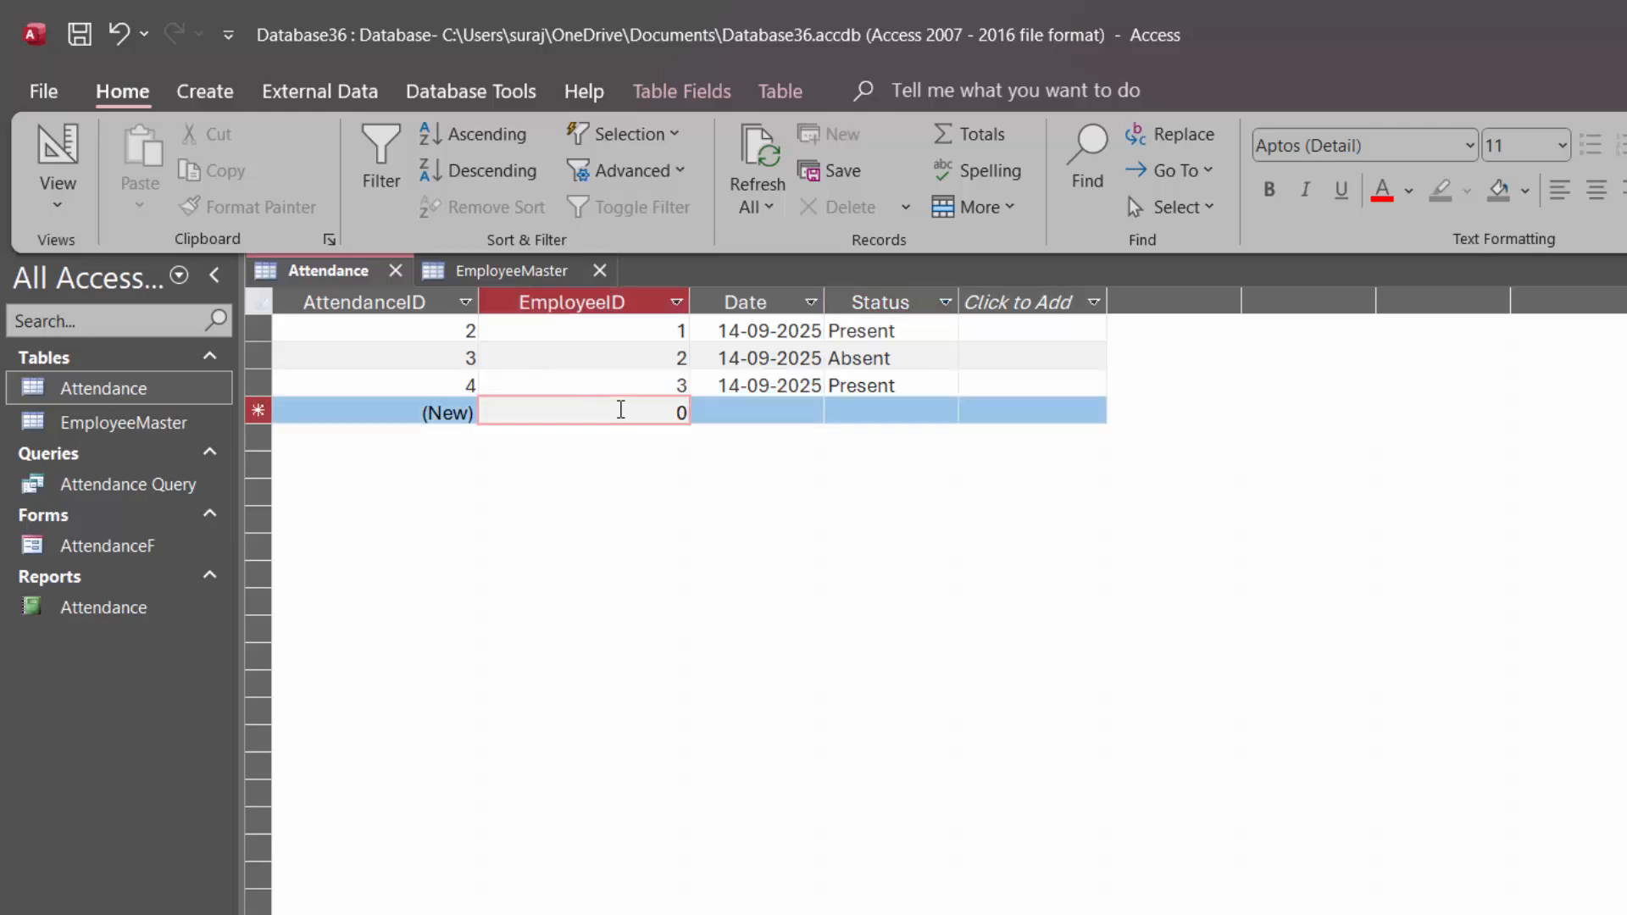
key(BackSpace)
text(4)
key(Tab)
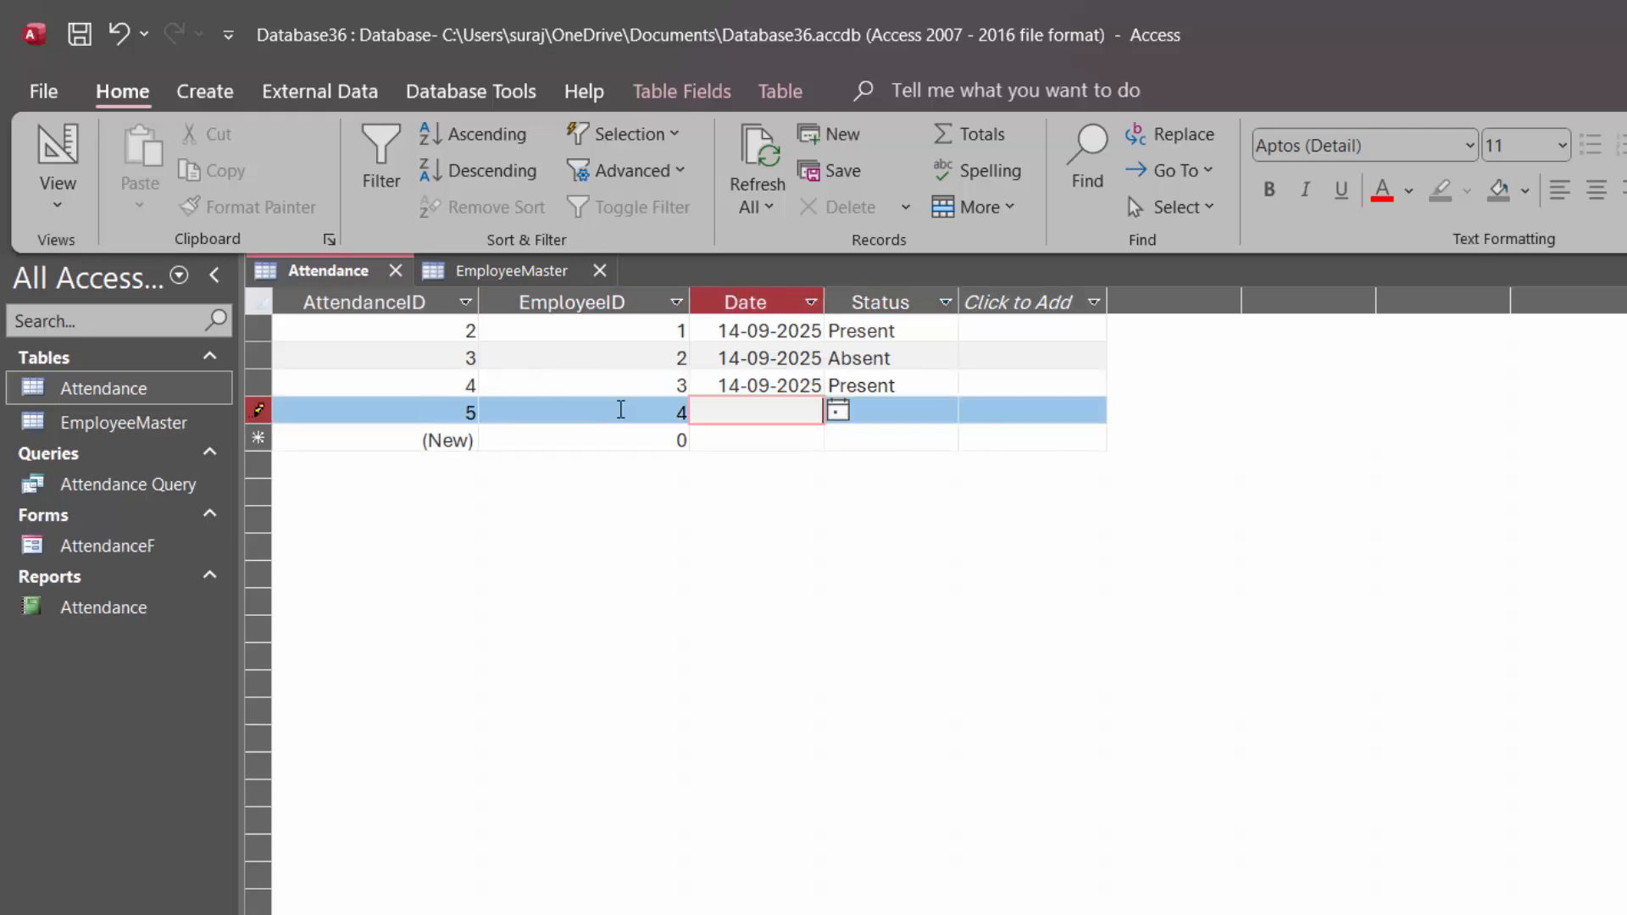
click(838, 410)
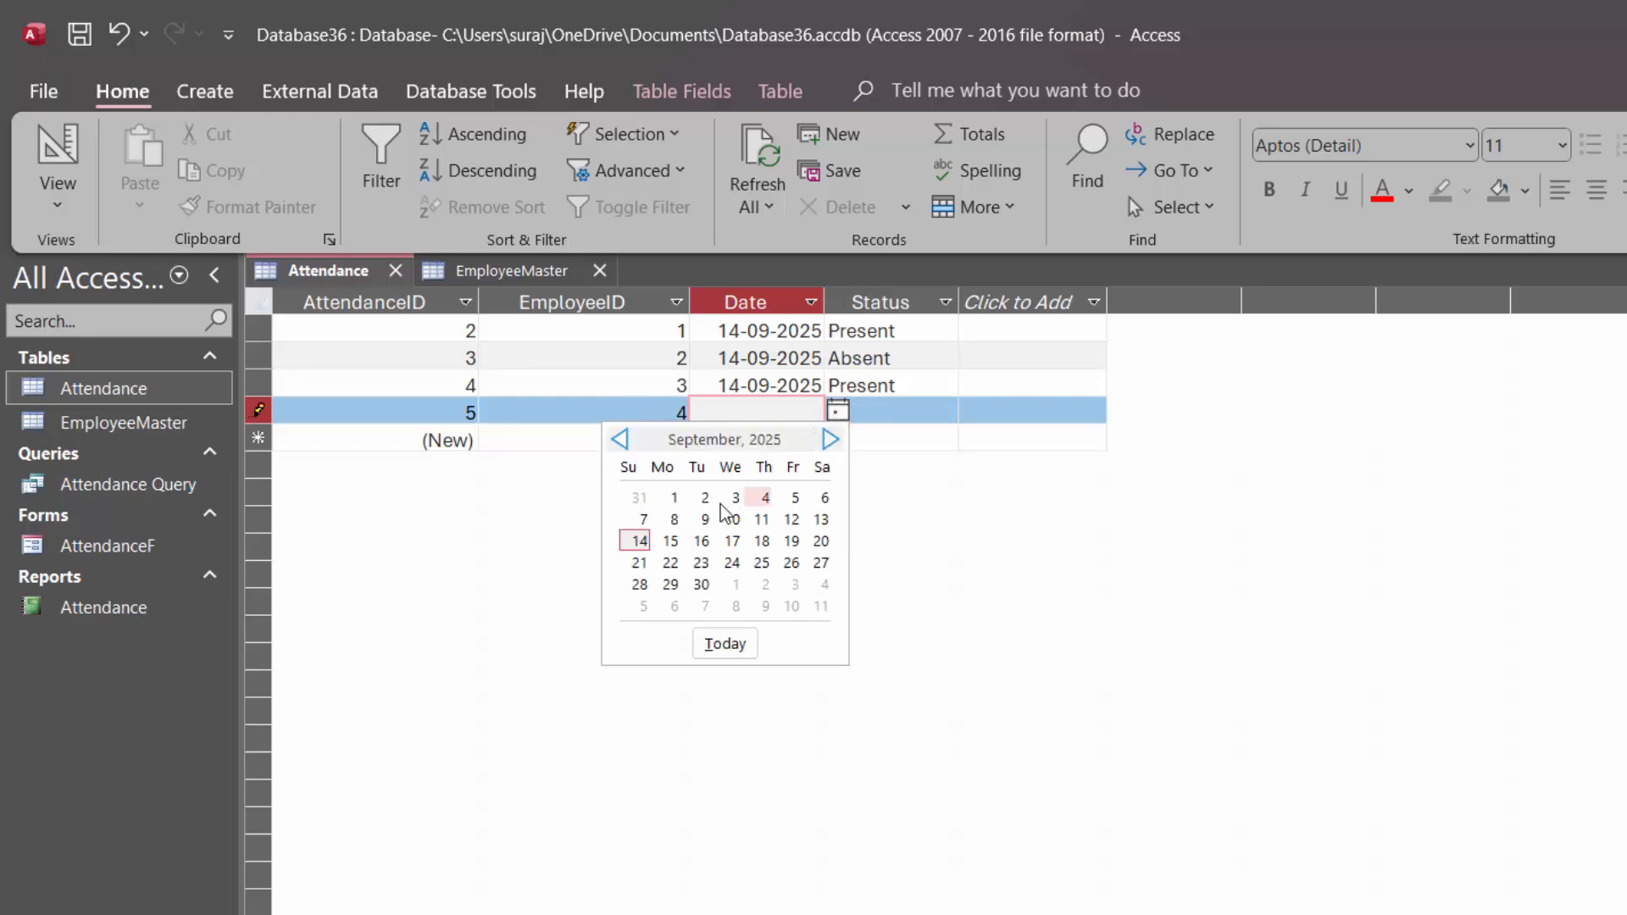
click(640, 541)
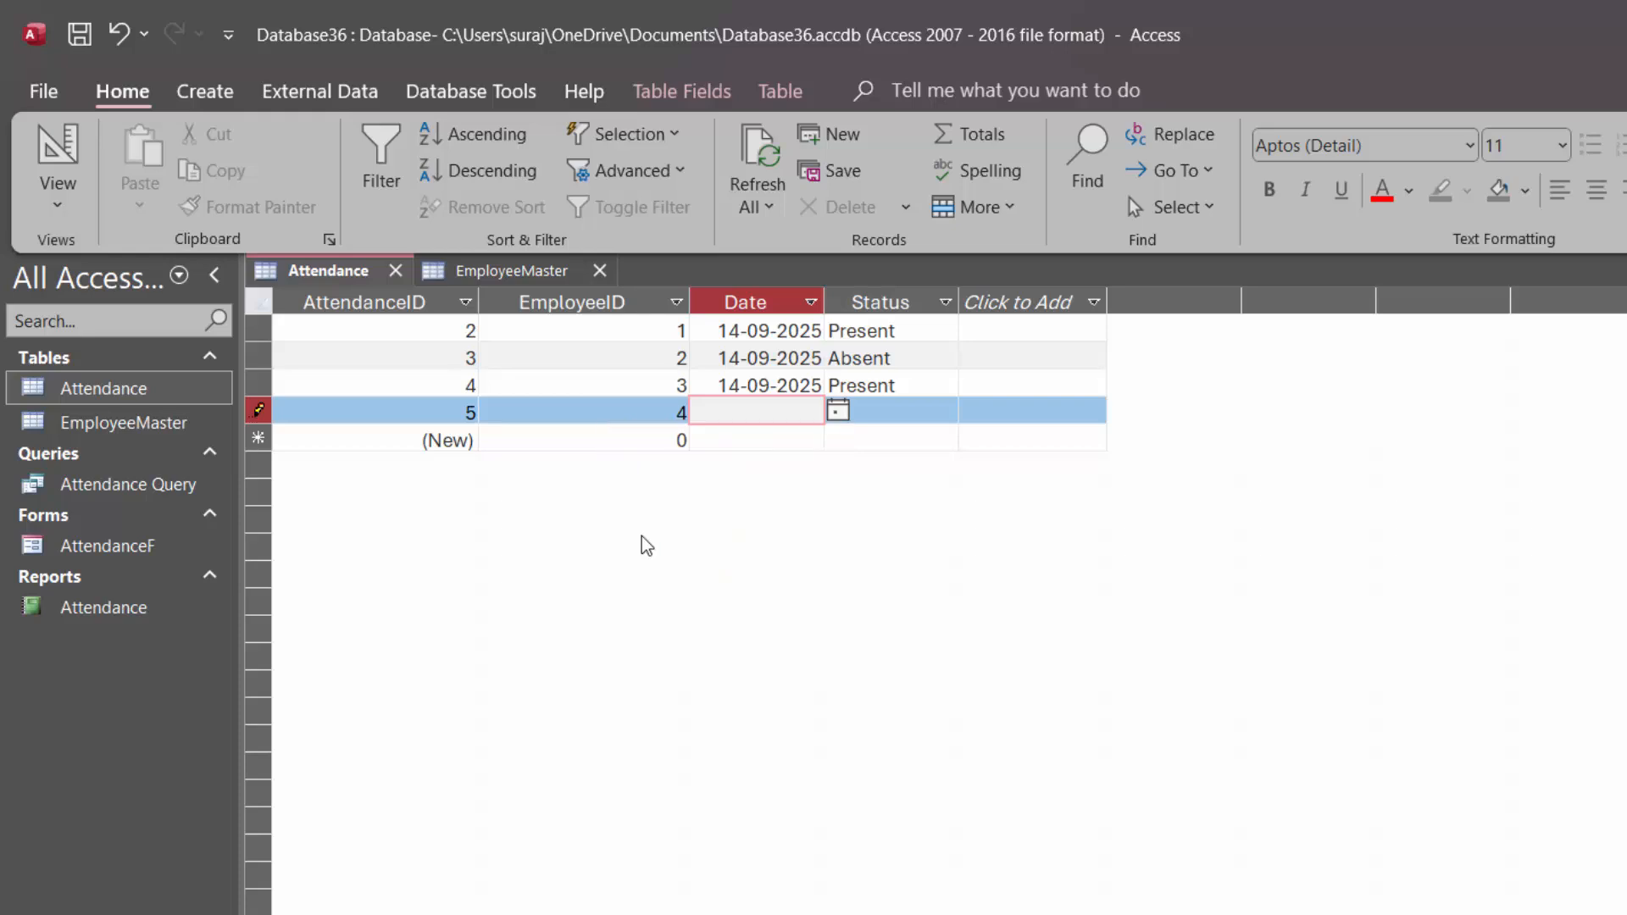
click(864, 408)
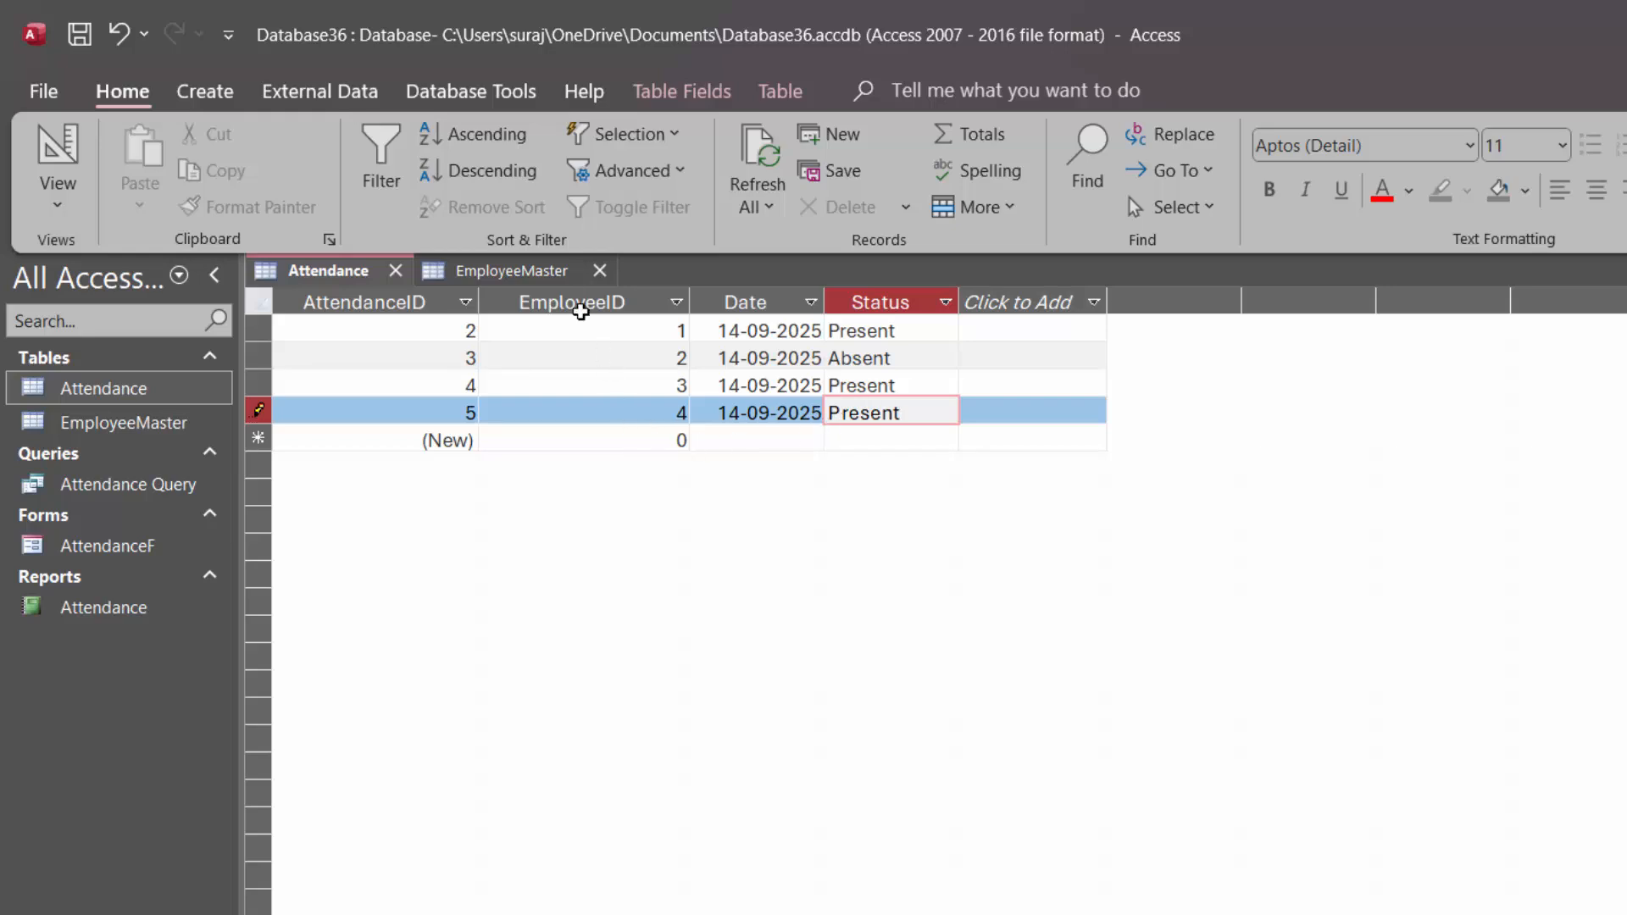
Close the EmployeeMaster and Attendance tables, saving the layout changes to the Attendance table.
click(600, 271)
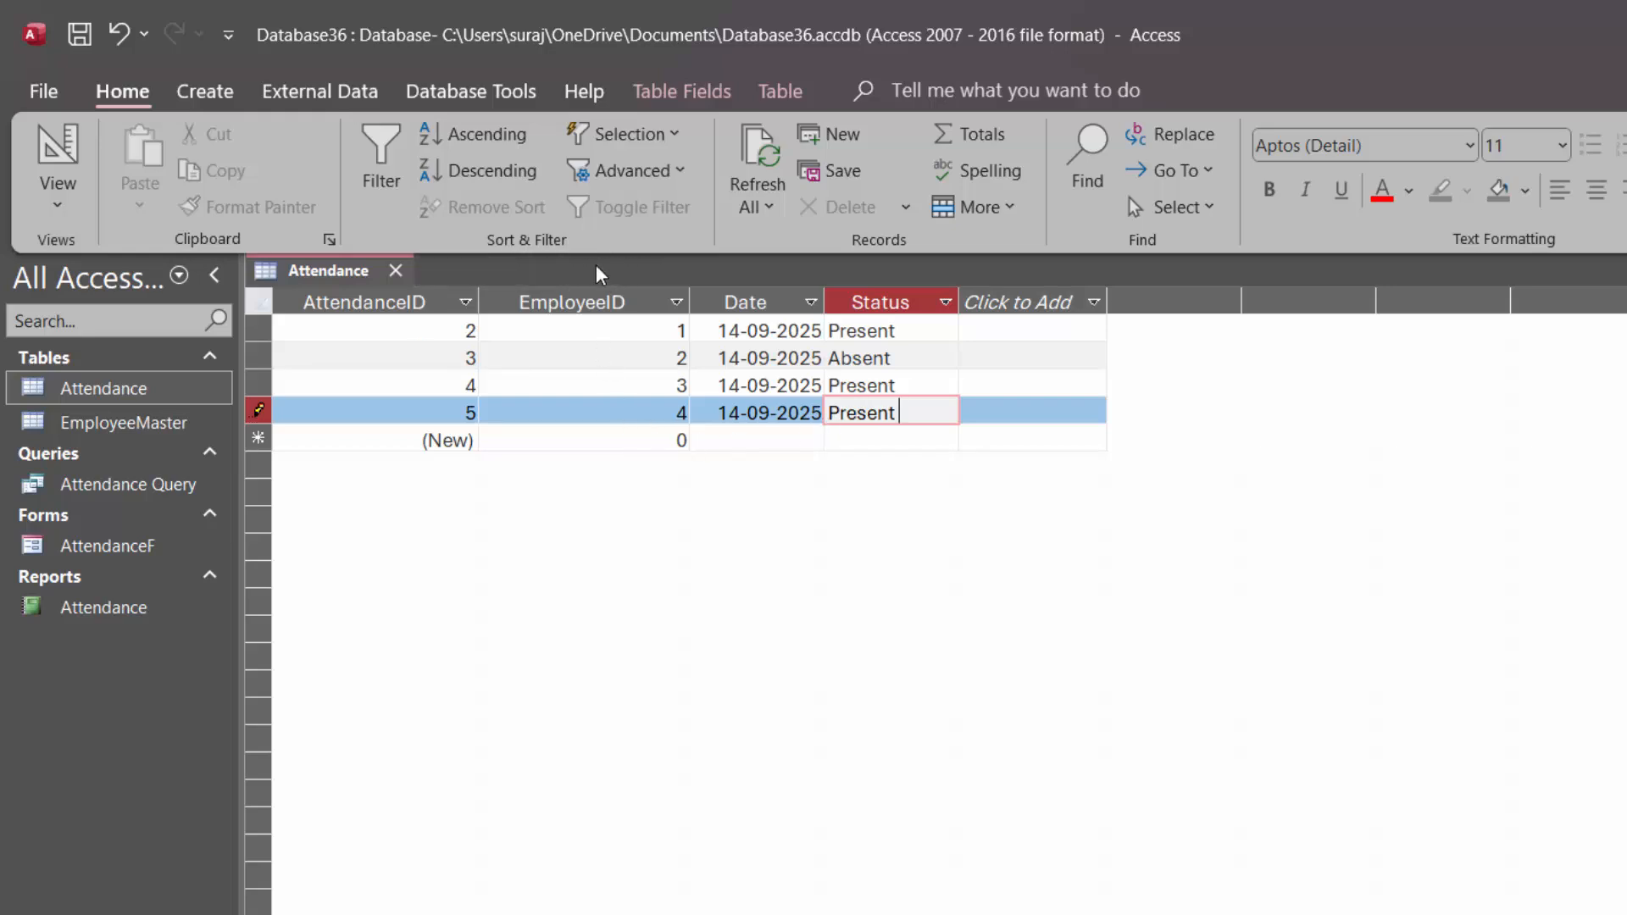
click(394, 273)
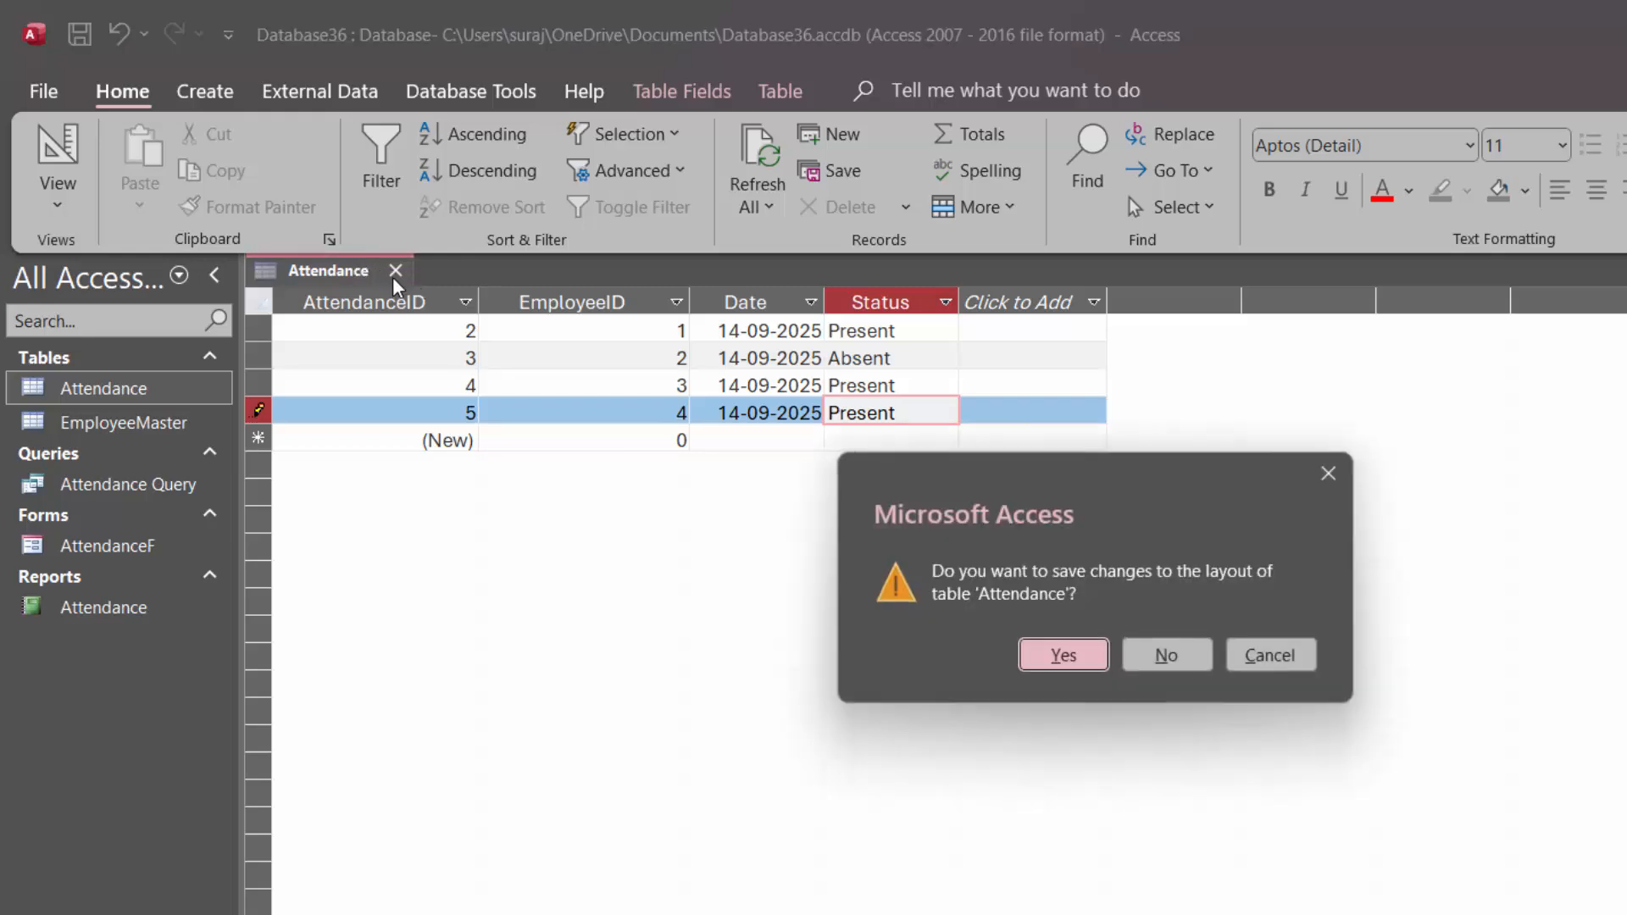
click(1064, 657)
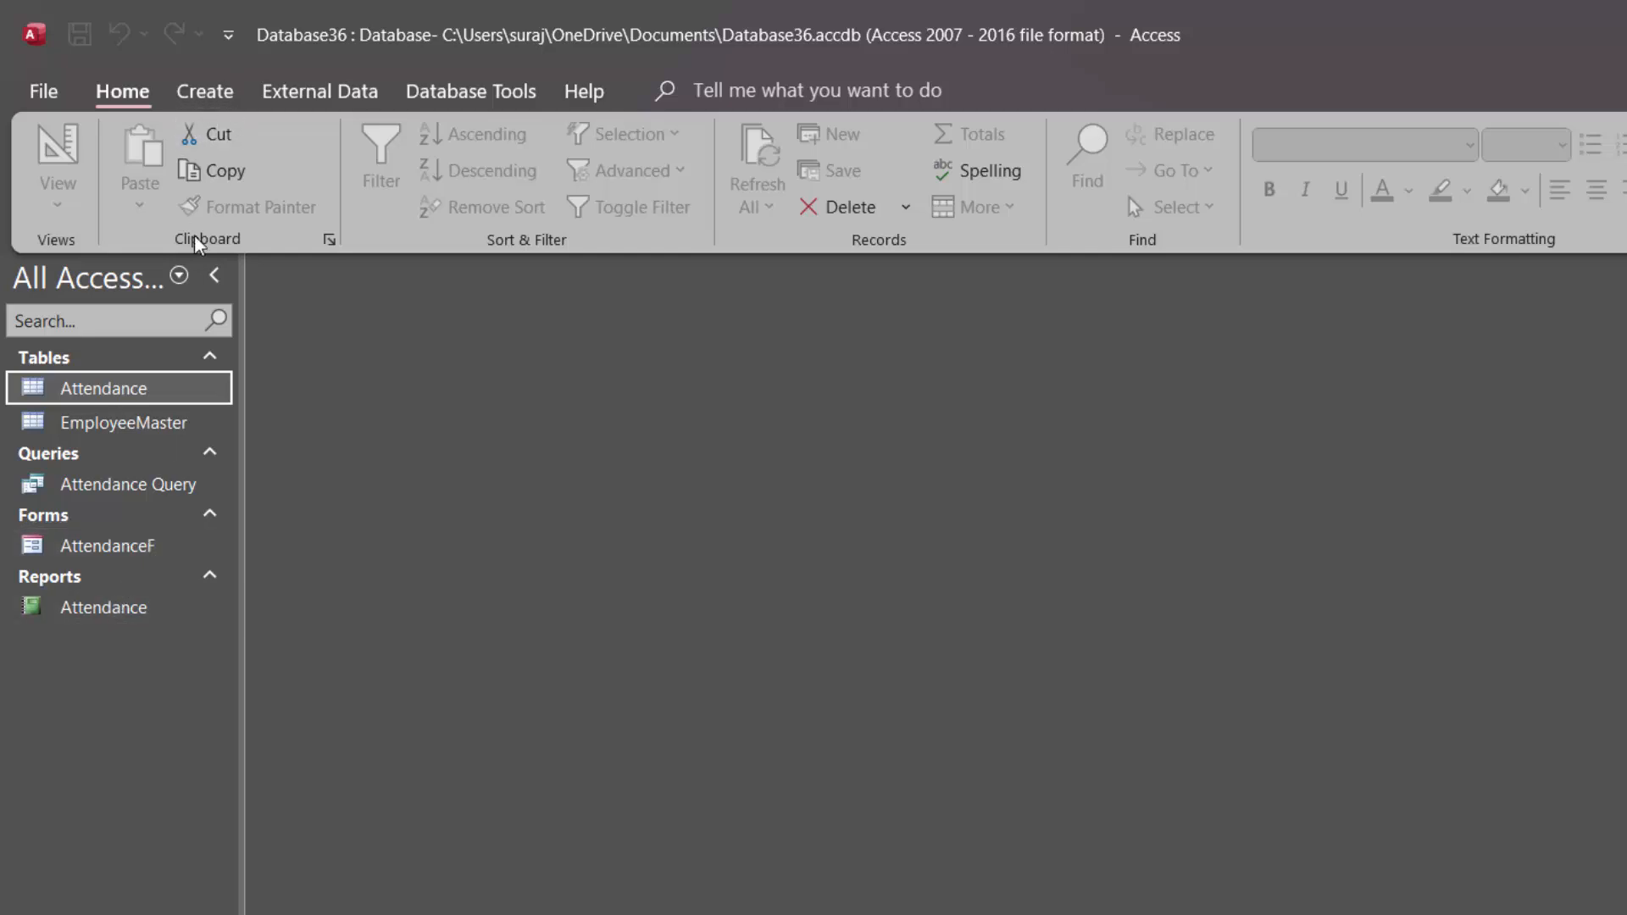
Open the AttendanceF form in Design View.
click(207, 93)
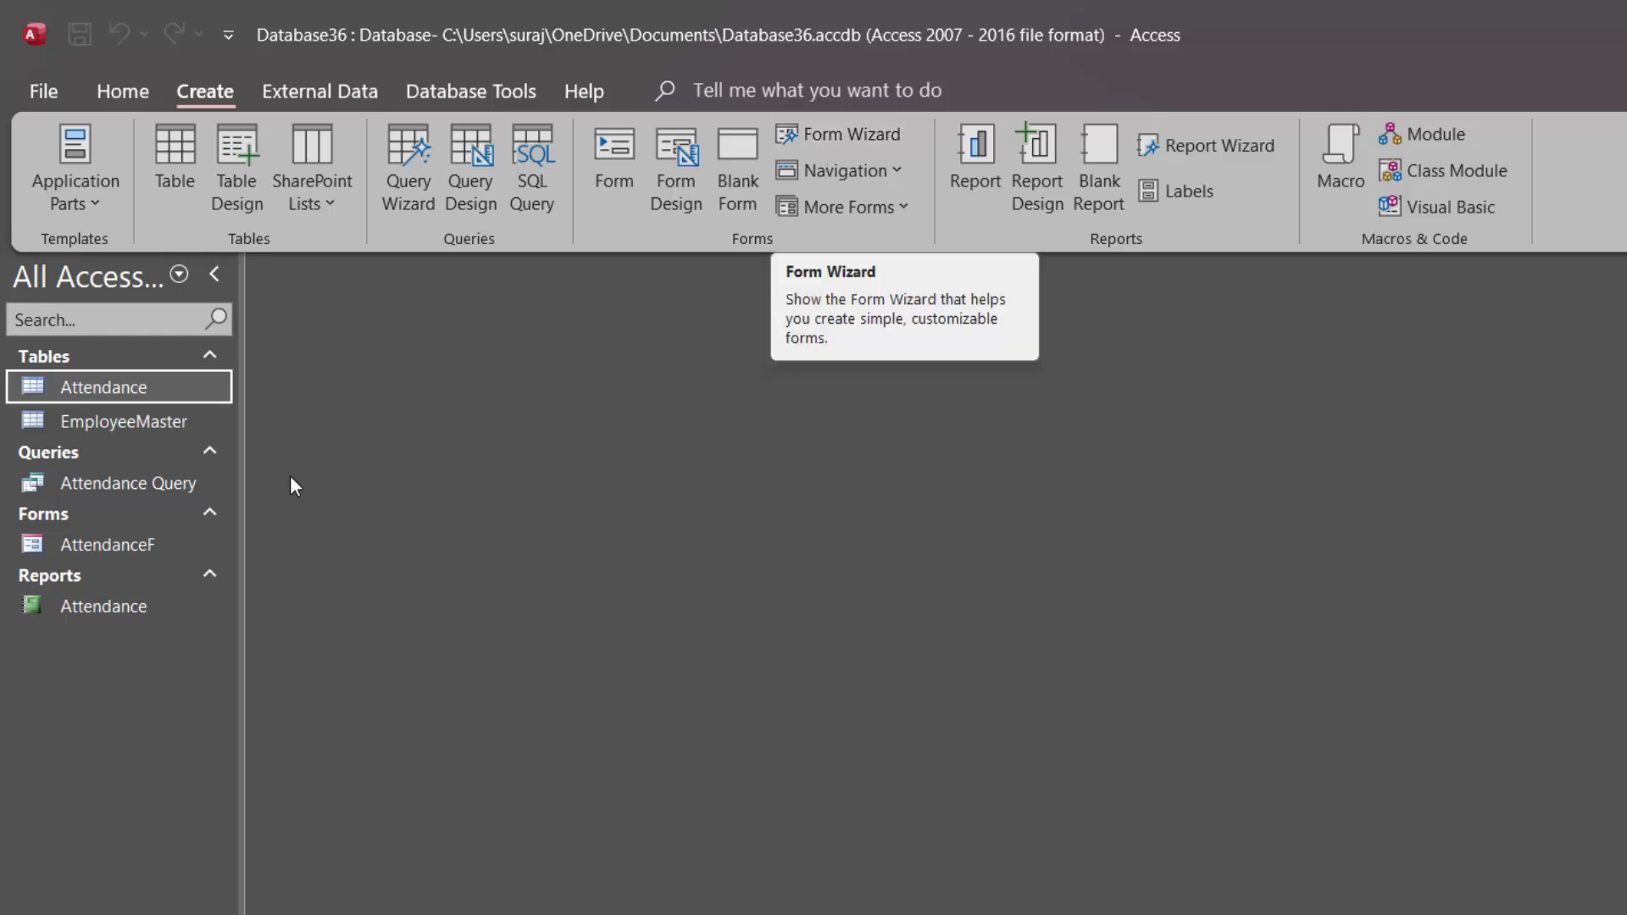
click(144, 547)
right_click(144, 547)
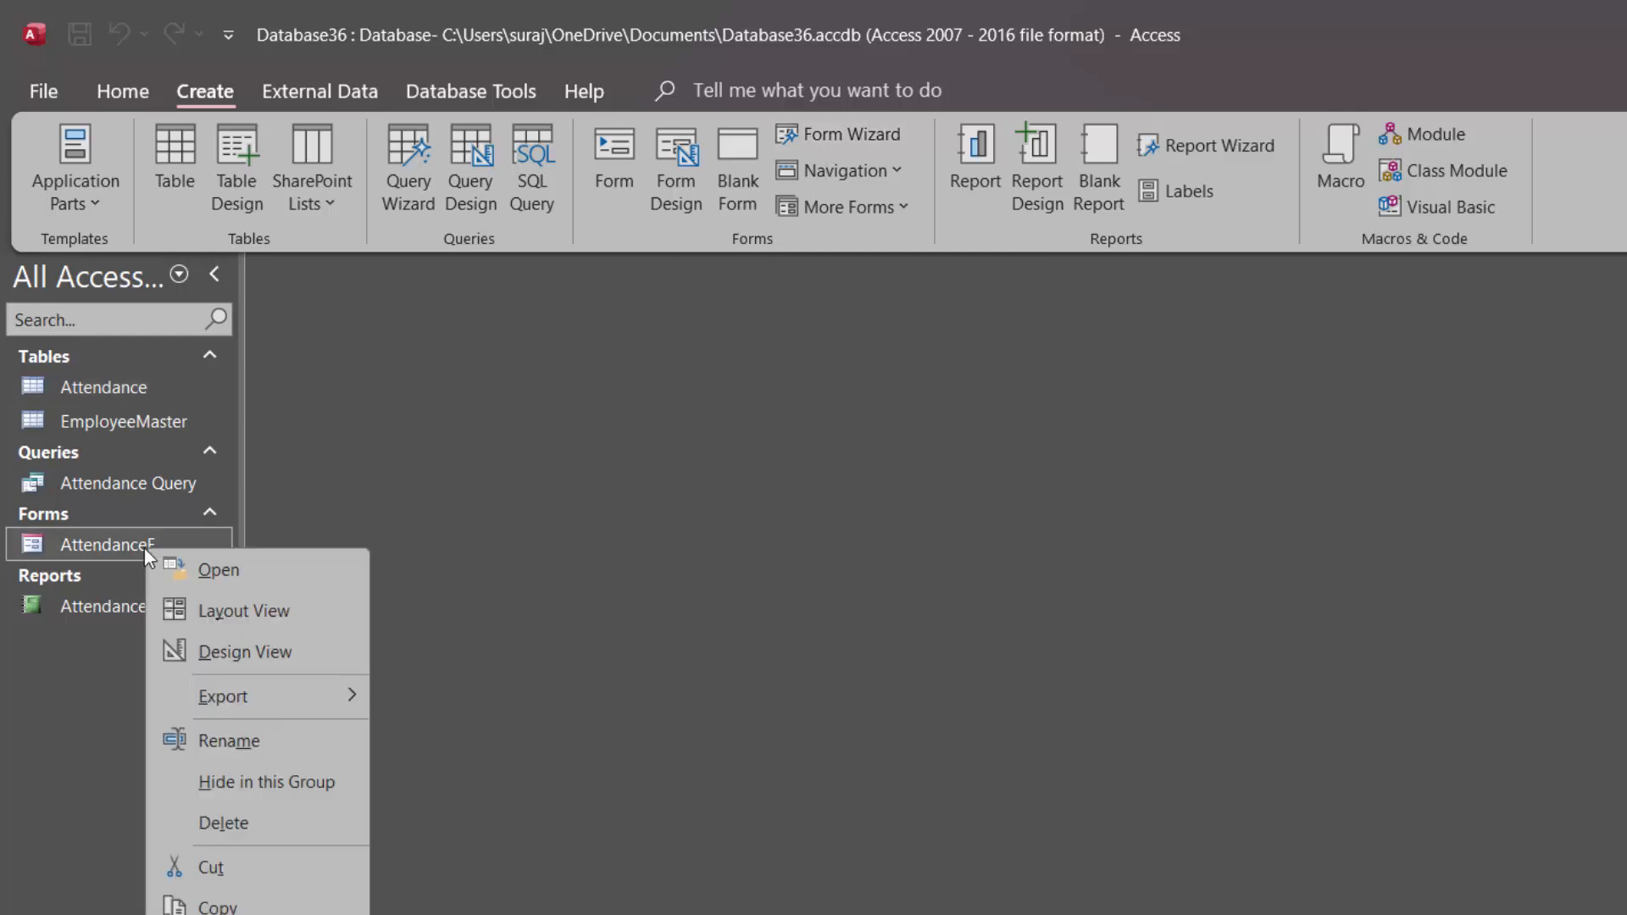
click(262, 654)
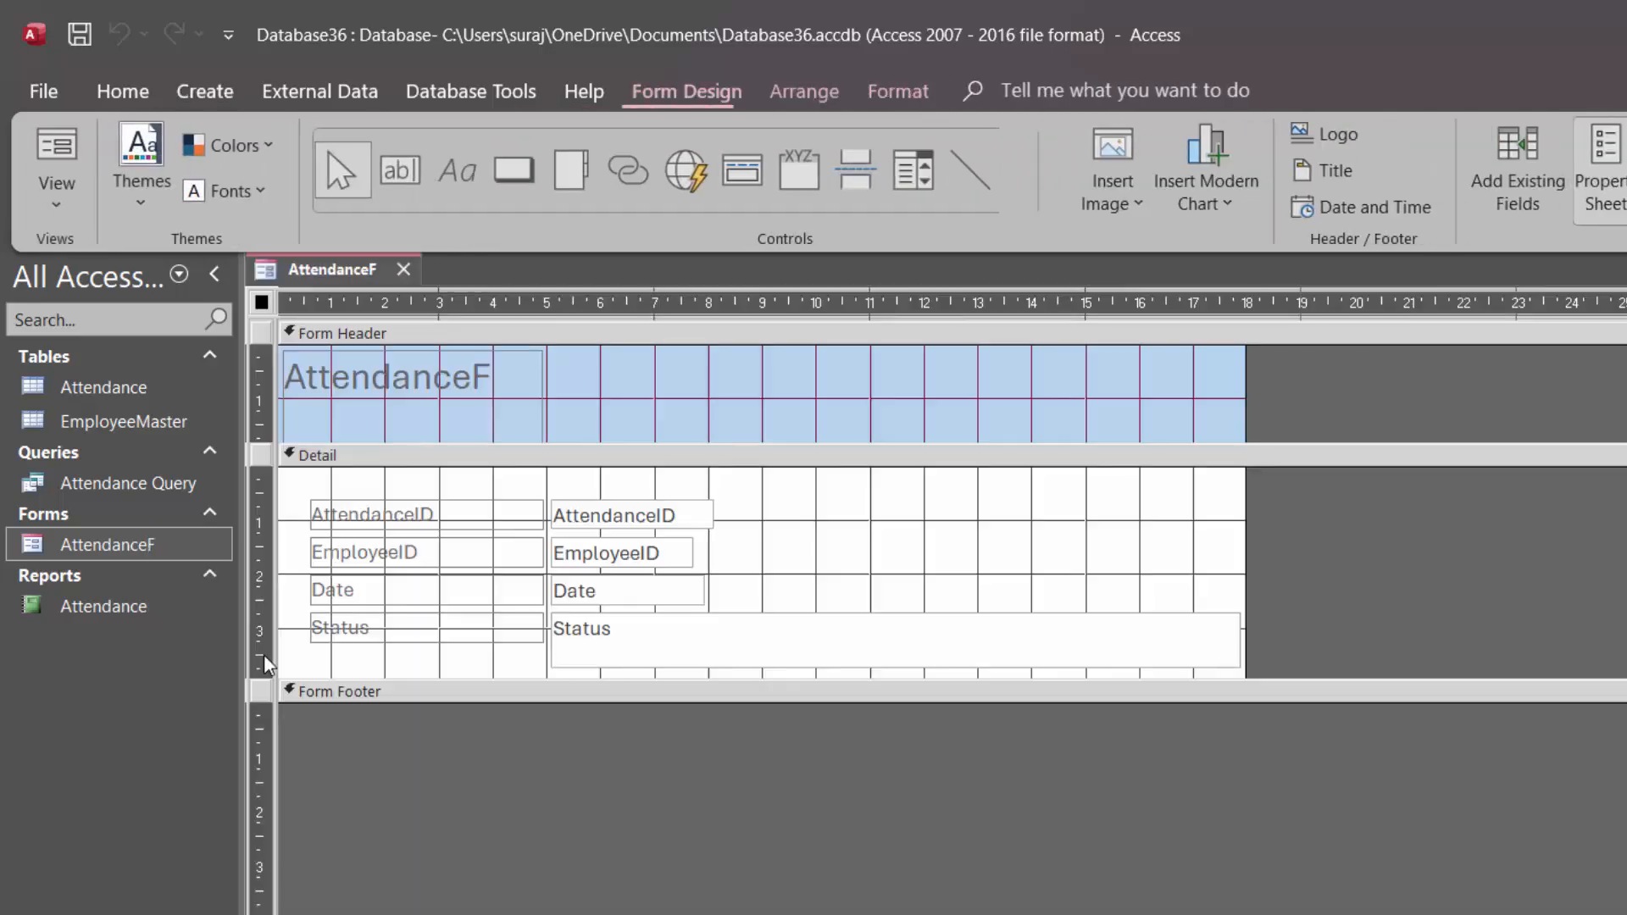
Narrow and shorten the Status text box in the Detail section to about the width of the AttendanceID box.
click(812, 658)
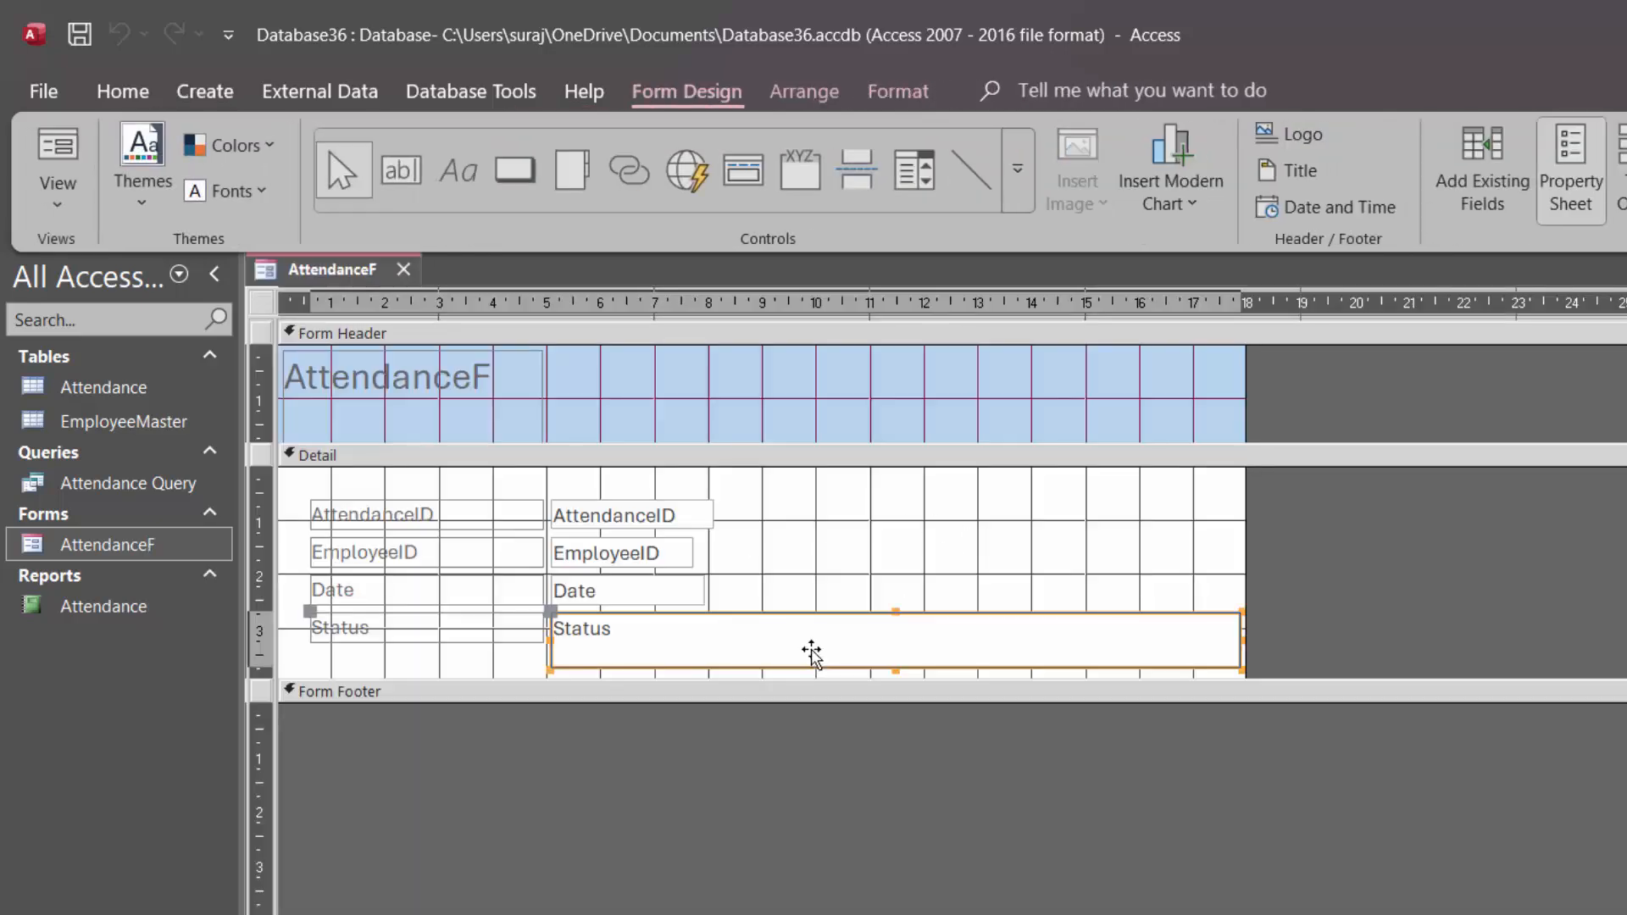
click(1242, 638)
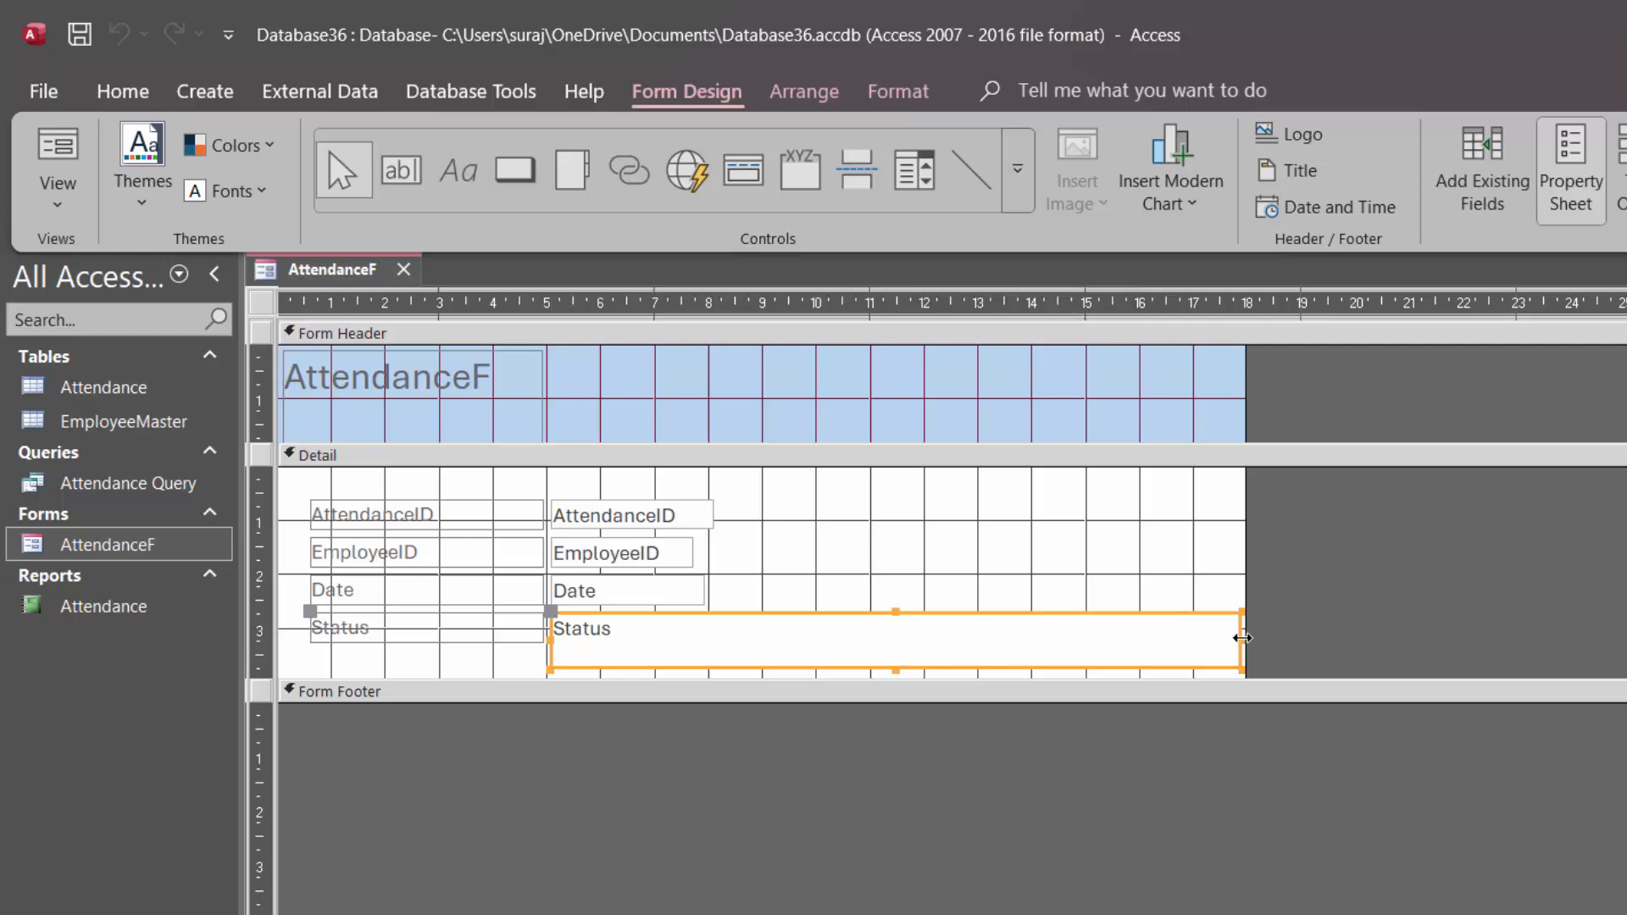
drag(1239, 637, 628, 651)
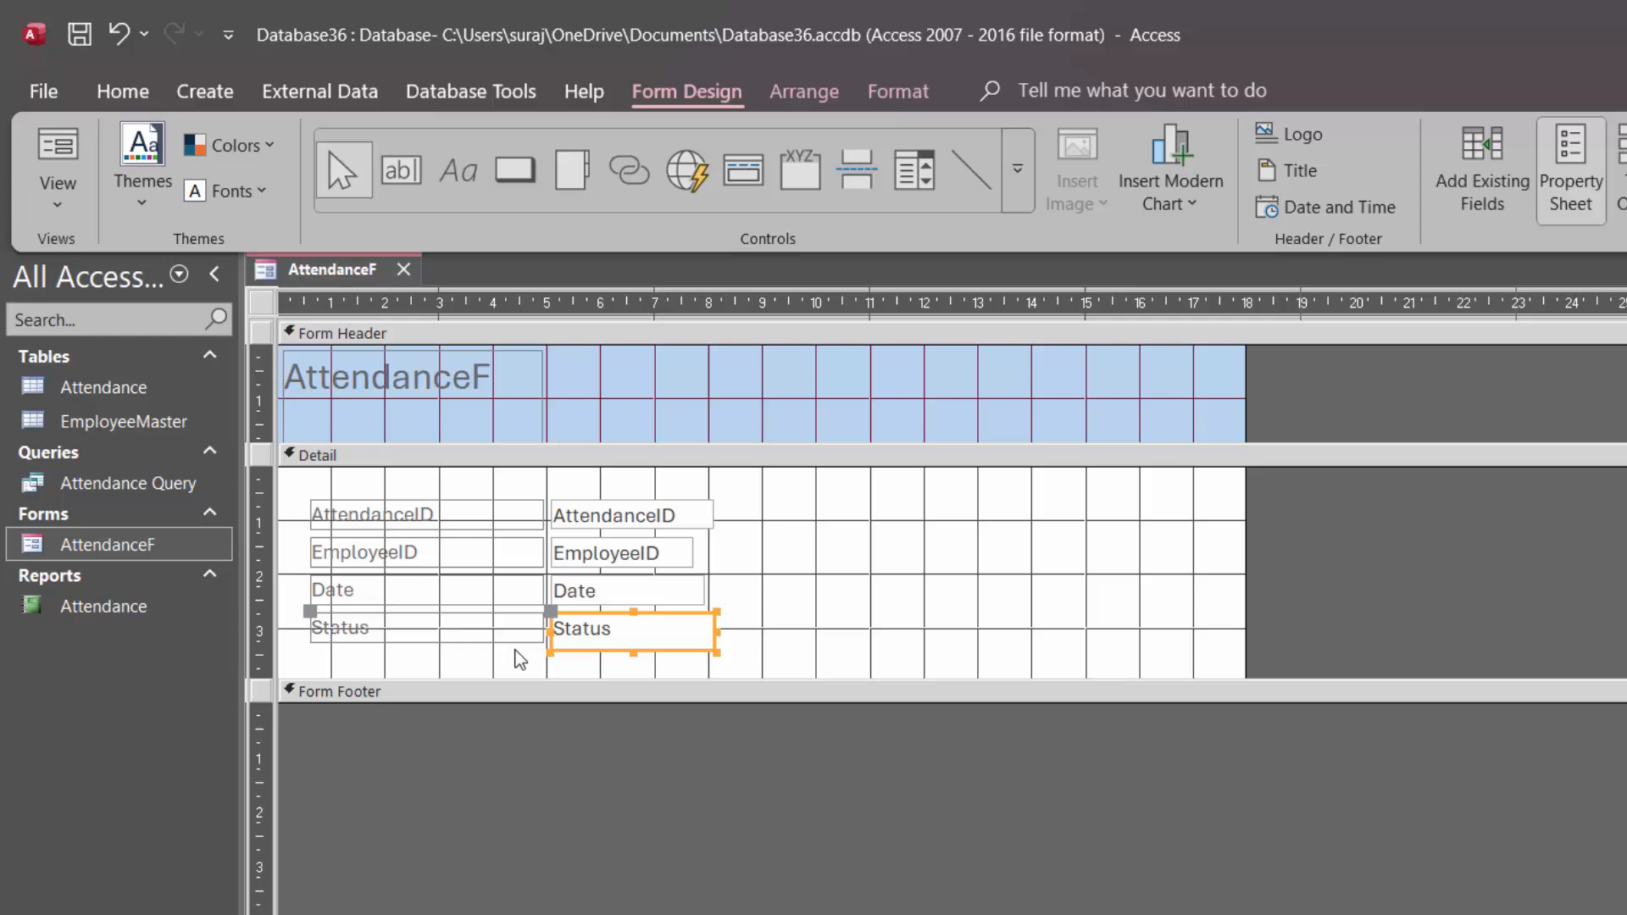
Change the title in the form header to Attendance Detail.
click(477, 415)
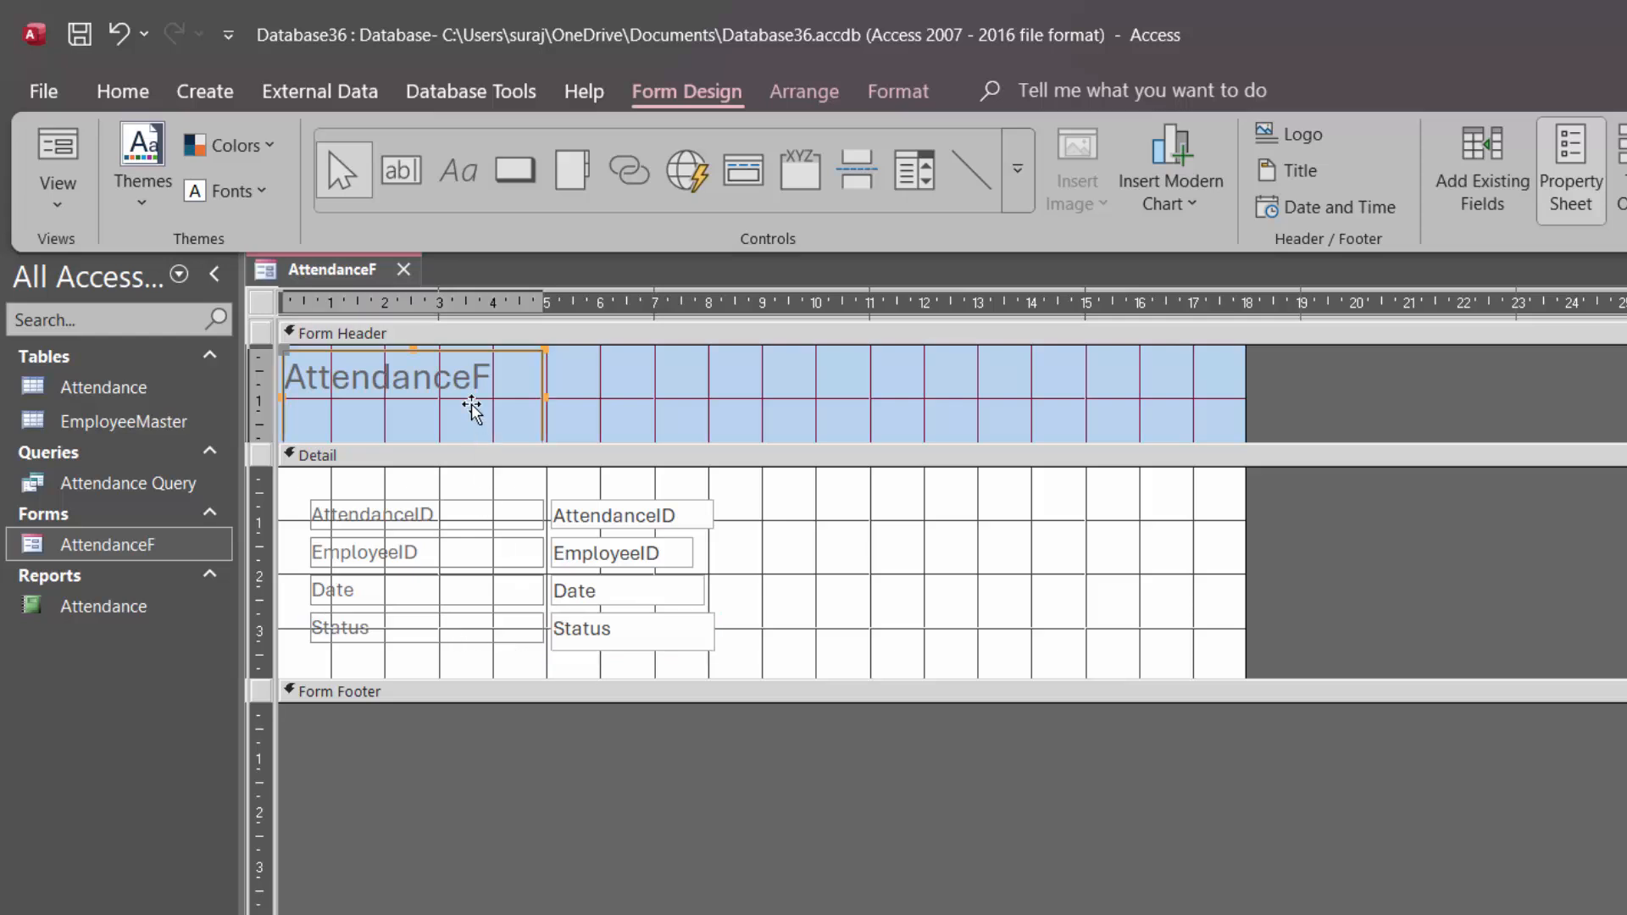
click(473, 411)
key(BackSpace)
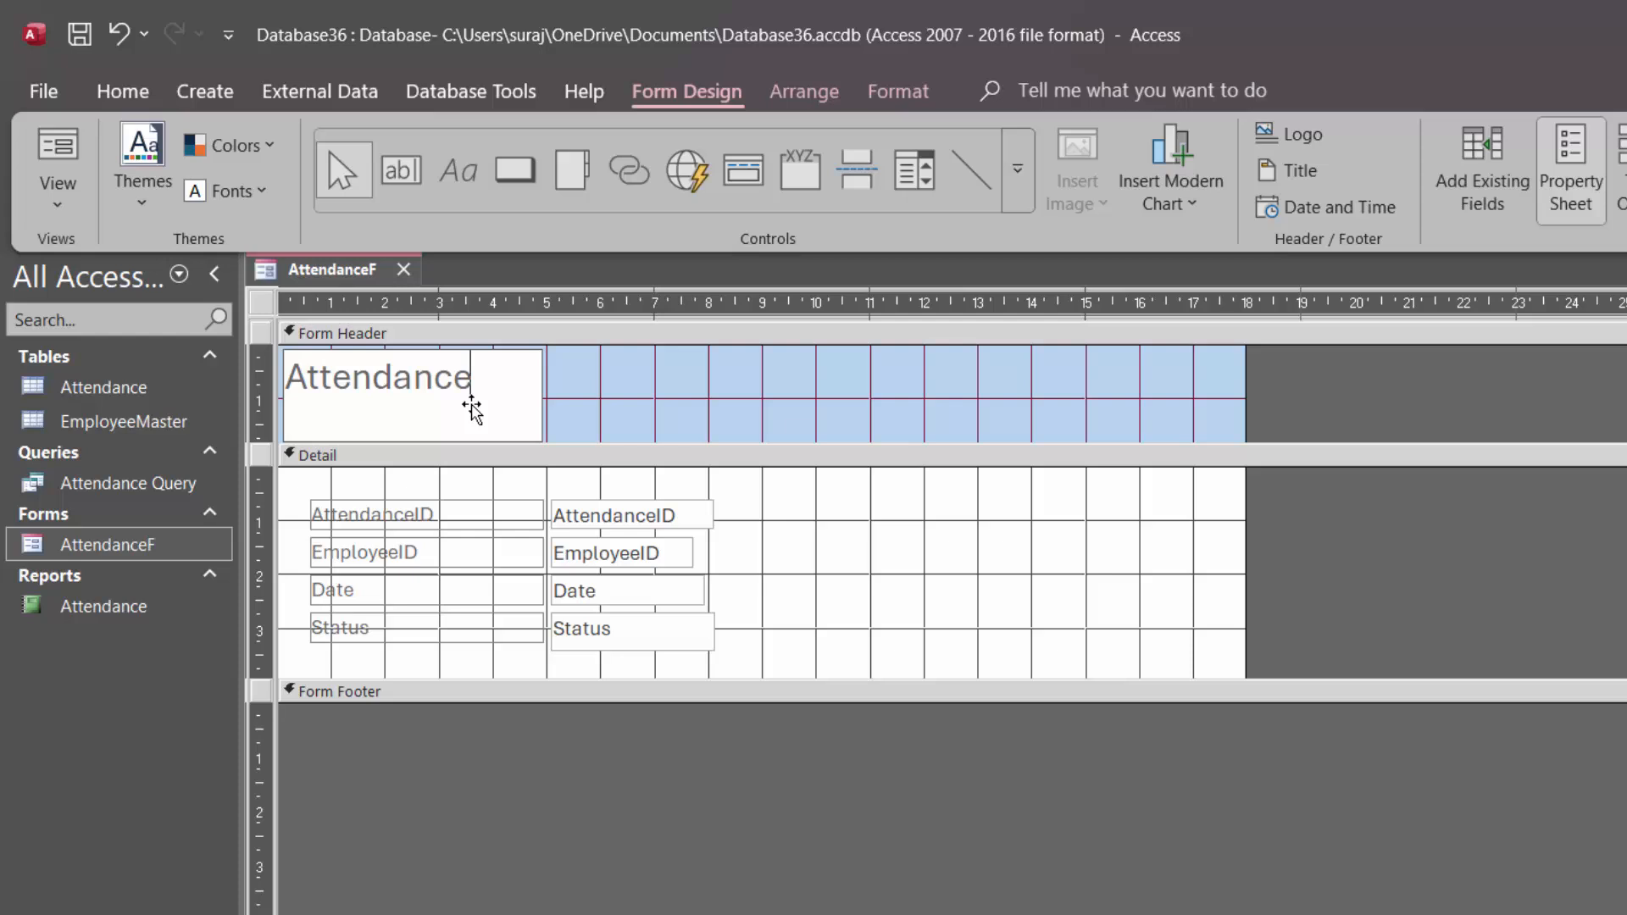
text(Detail)
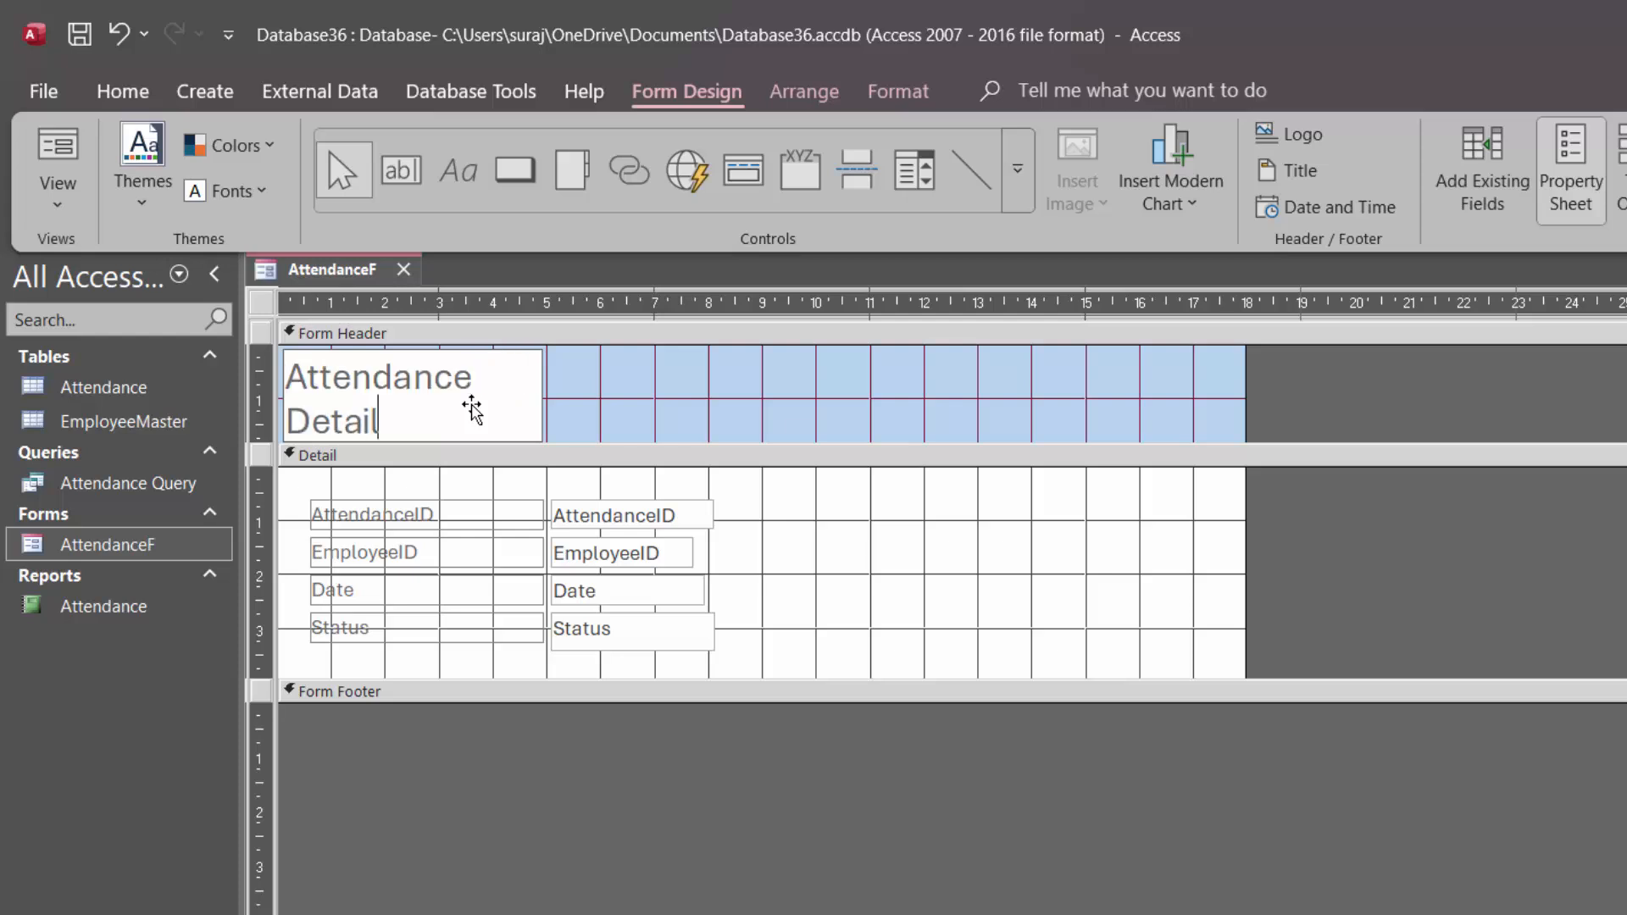
click(675, 390)
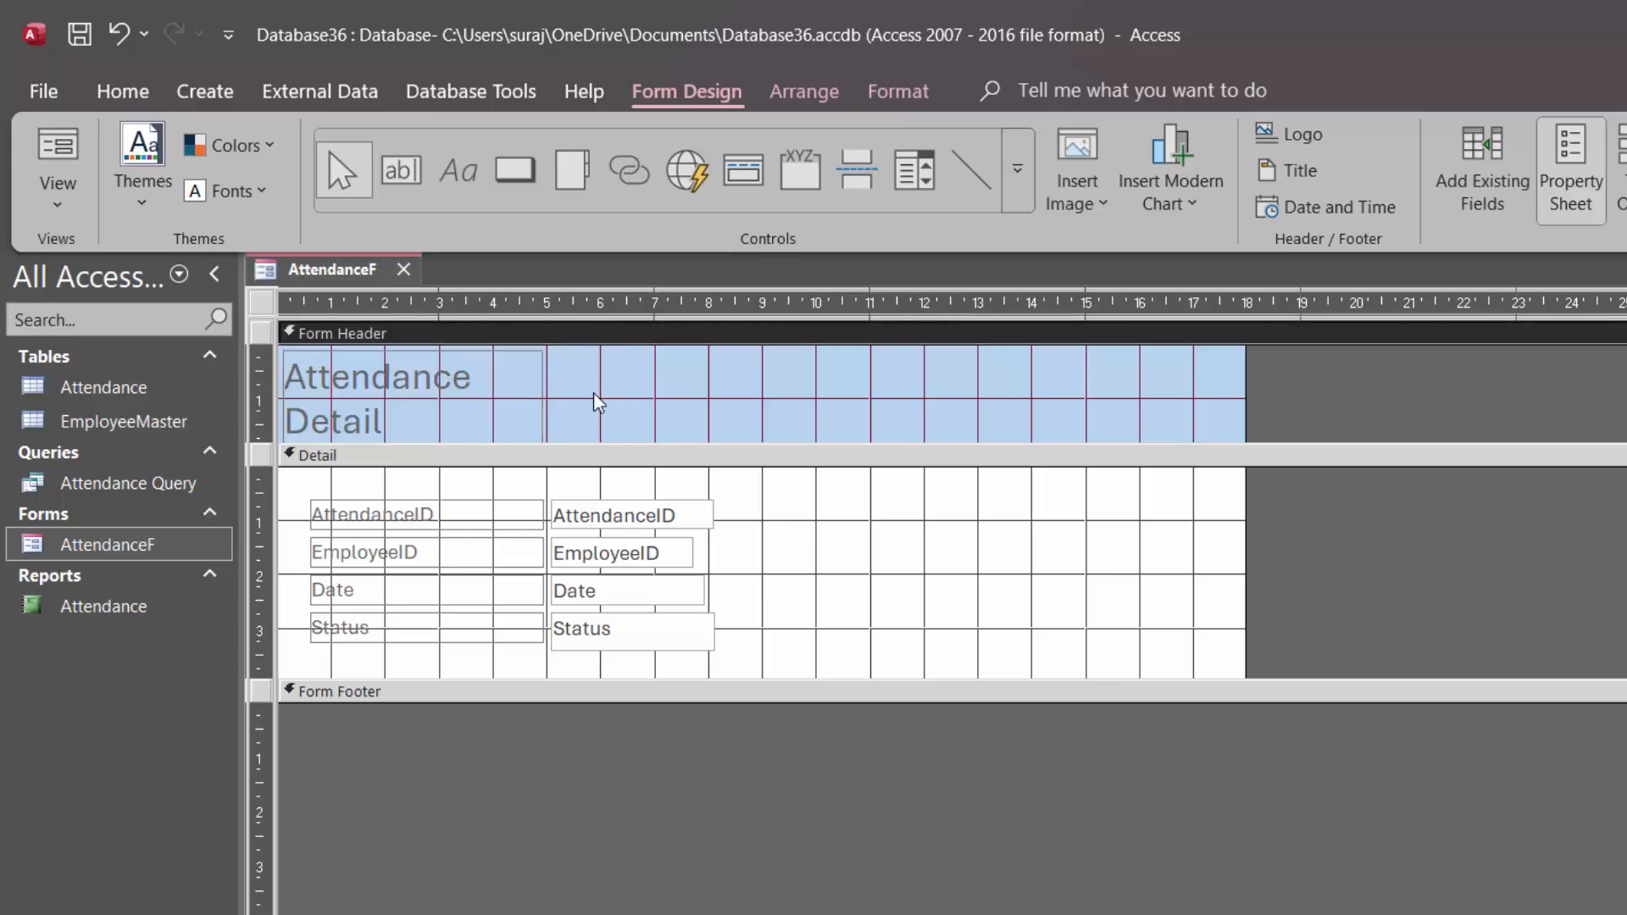
Widen the header title label so its text fits on one line, and narrow the form to about the 11.6 ruler mark.
click(549, 405)
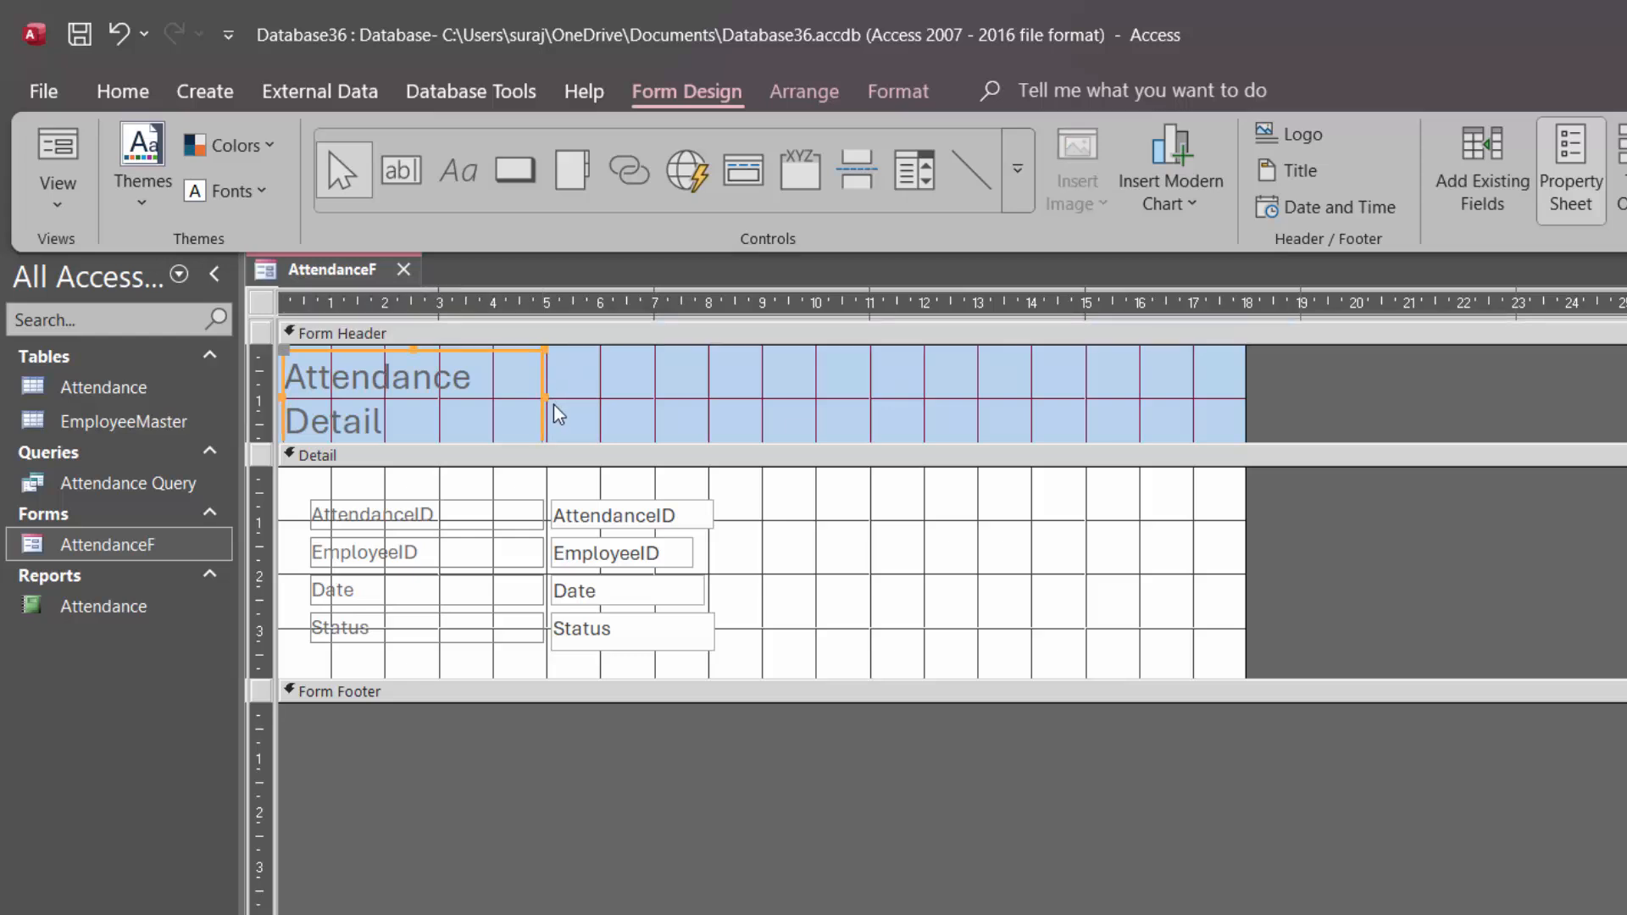
drag(544, 396, 742, 423)
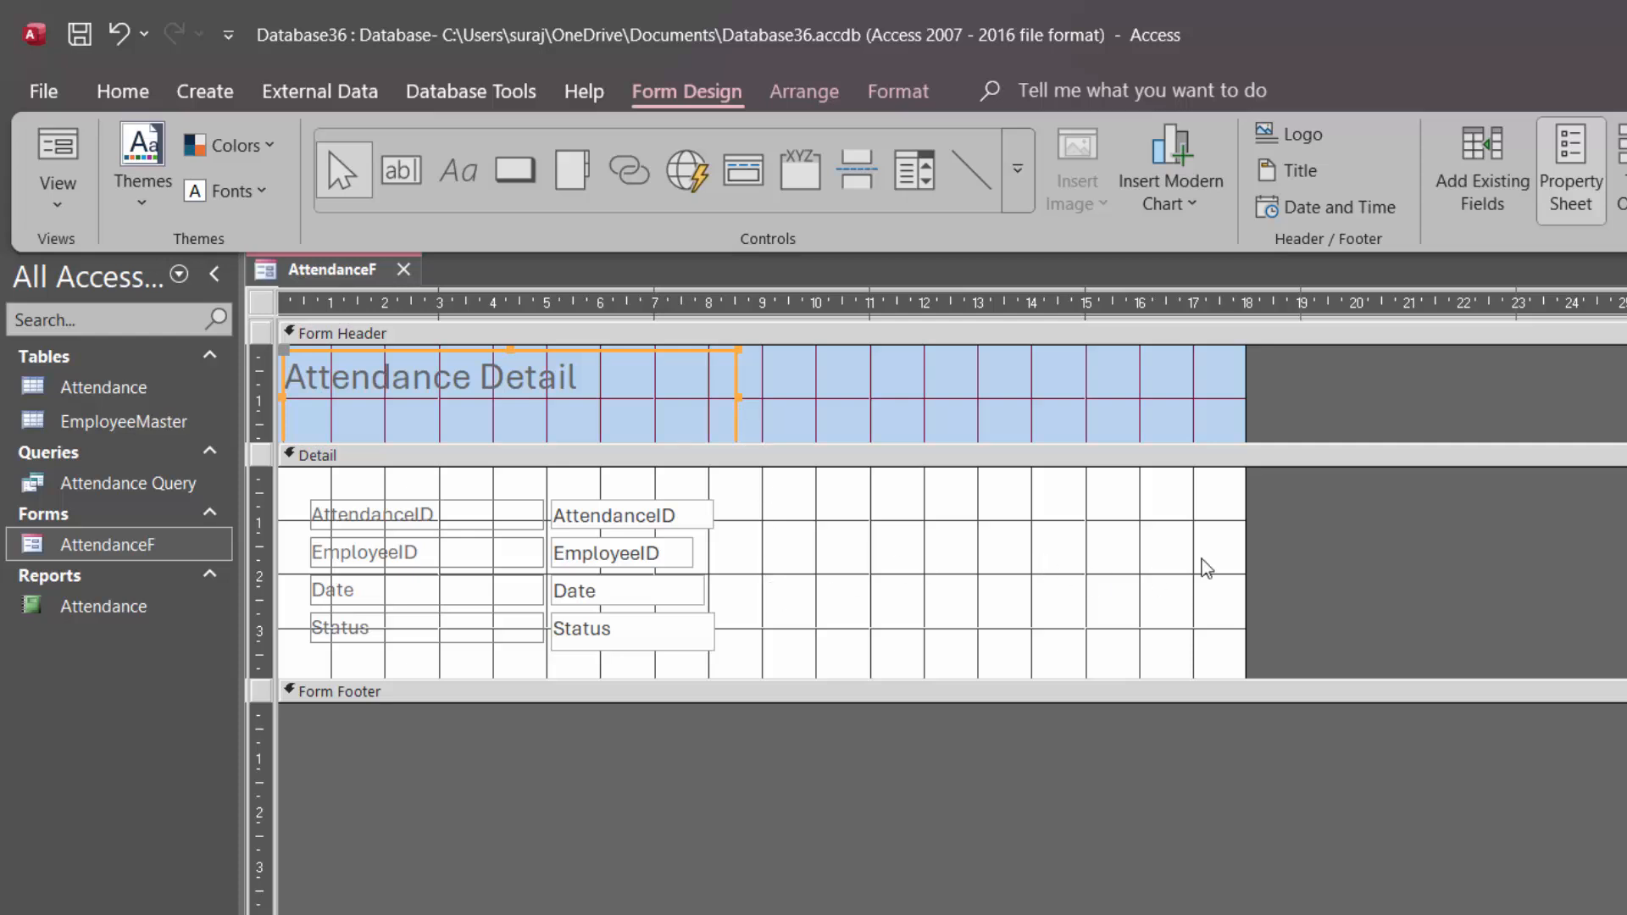
drag(1245, 563, 902, 559)
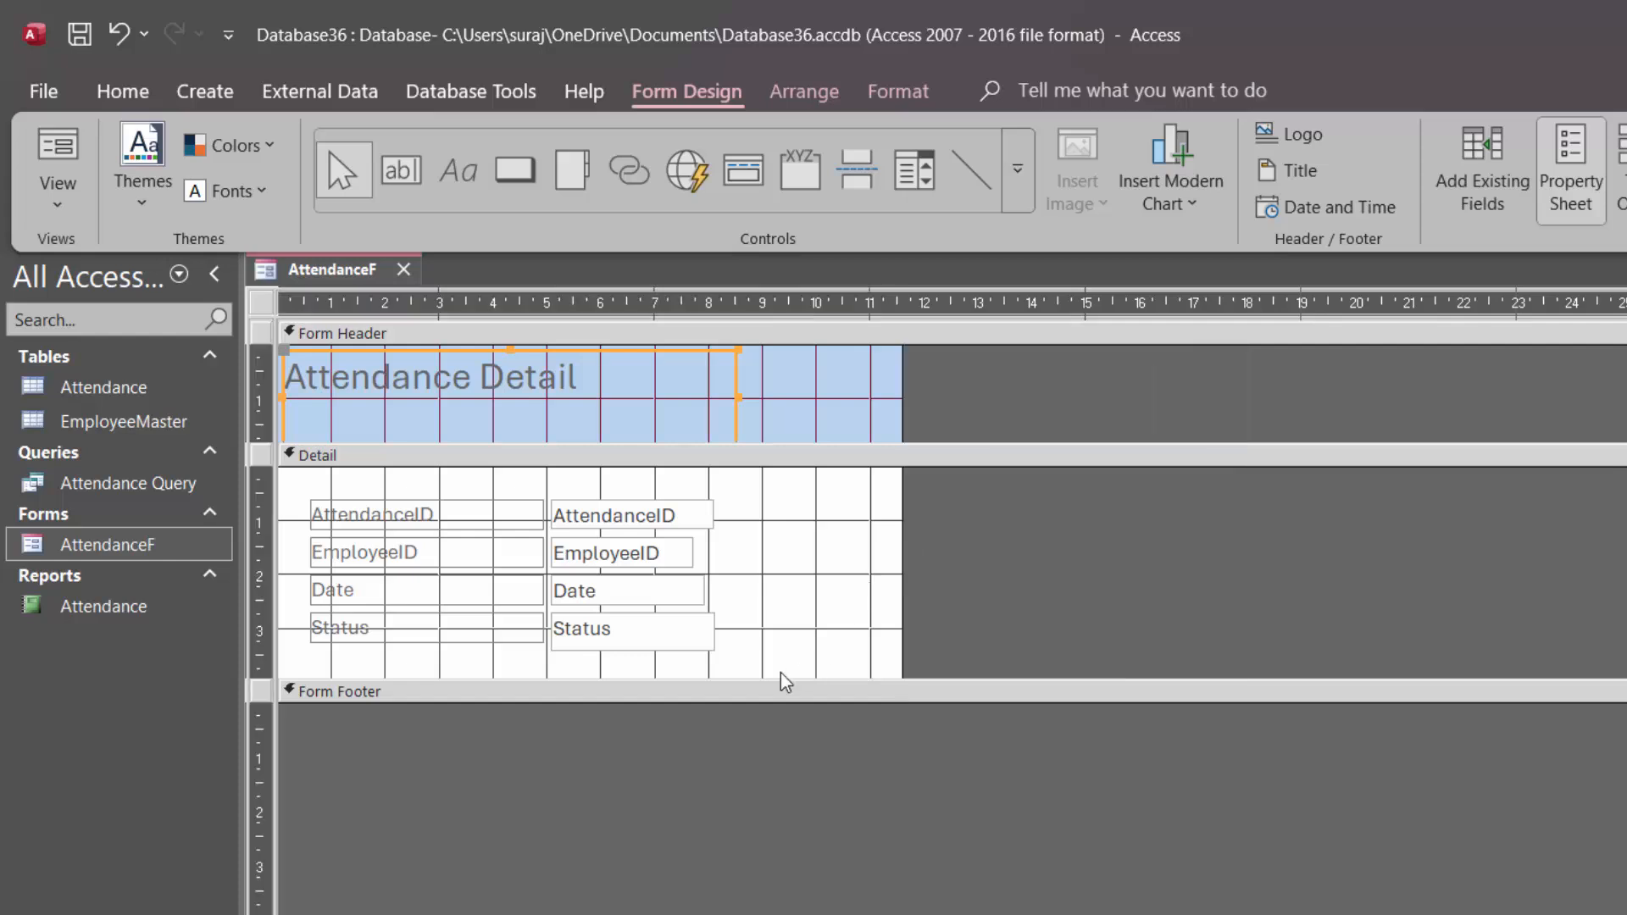
drag(777, 679, 801, 762)
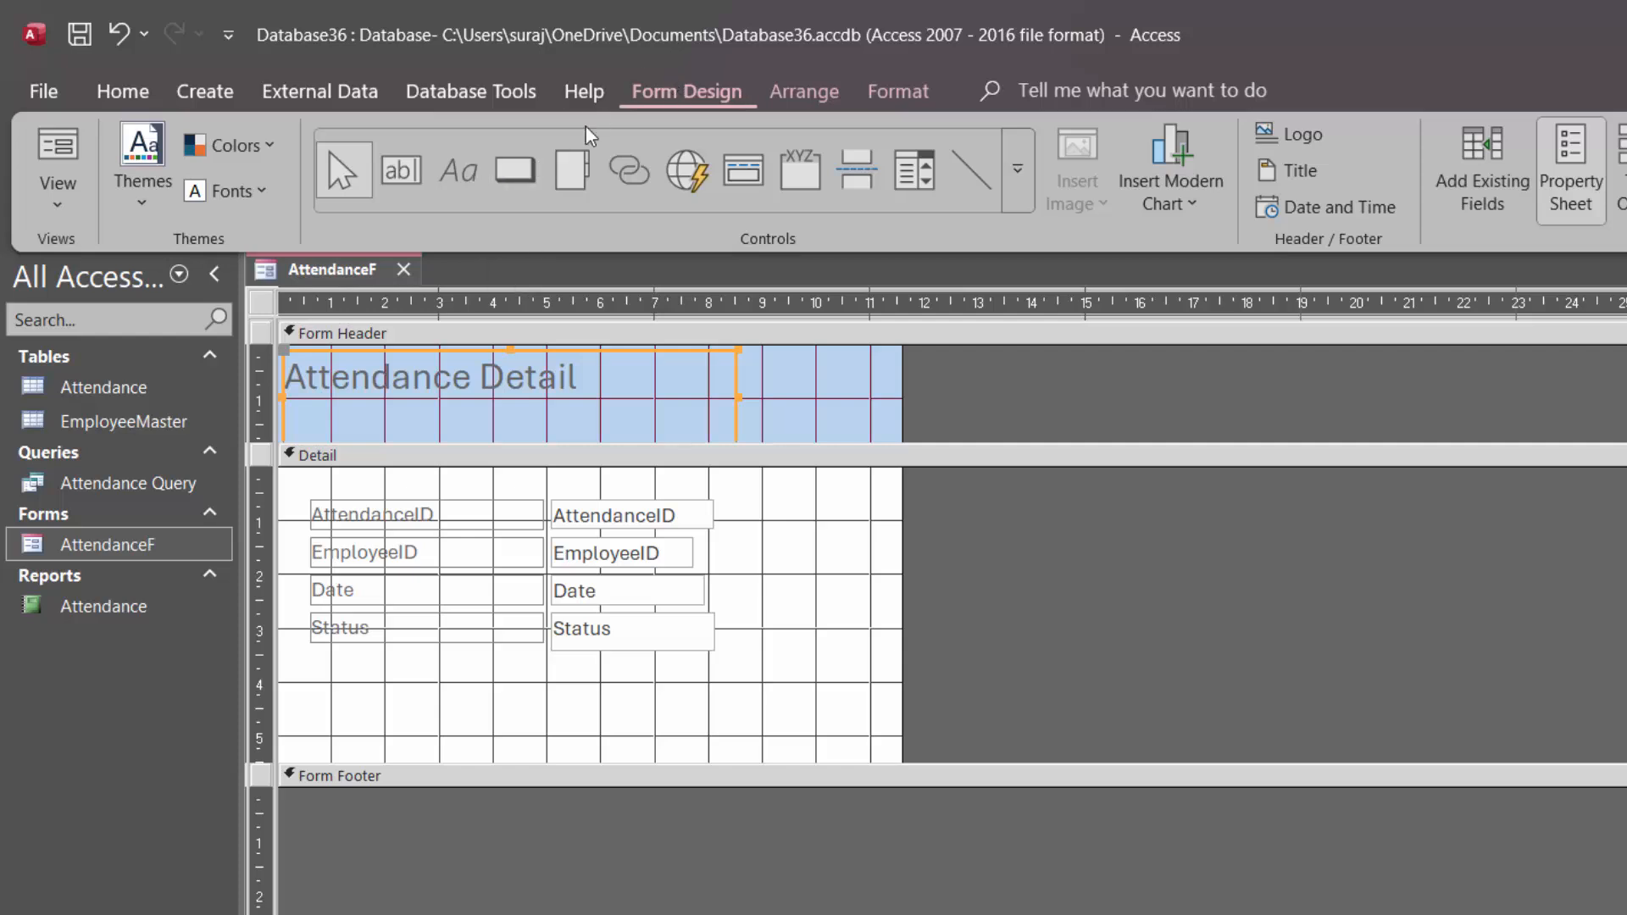
click(536, 166)
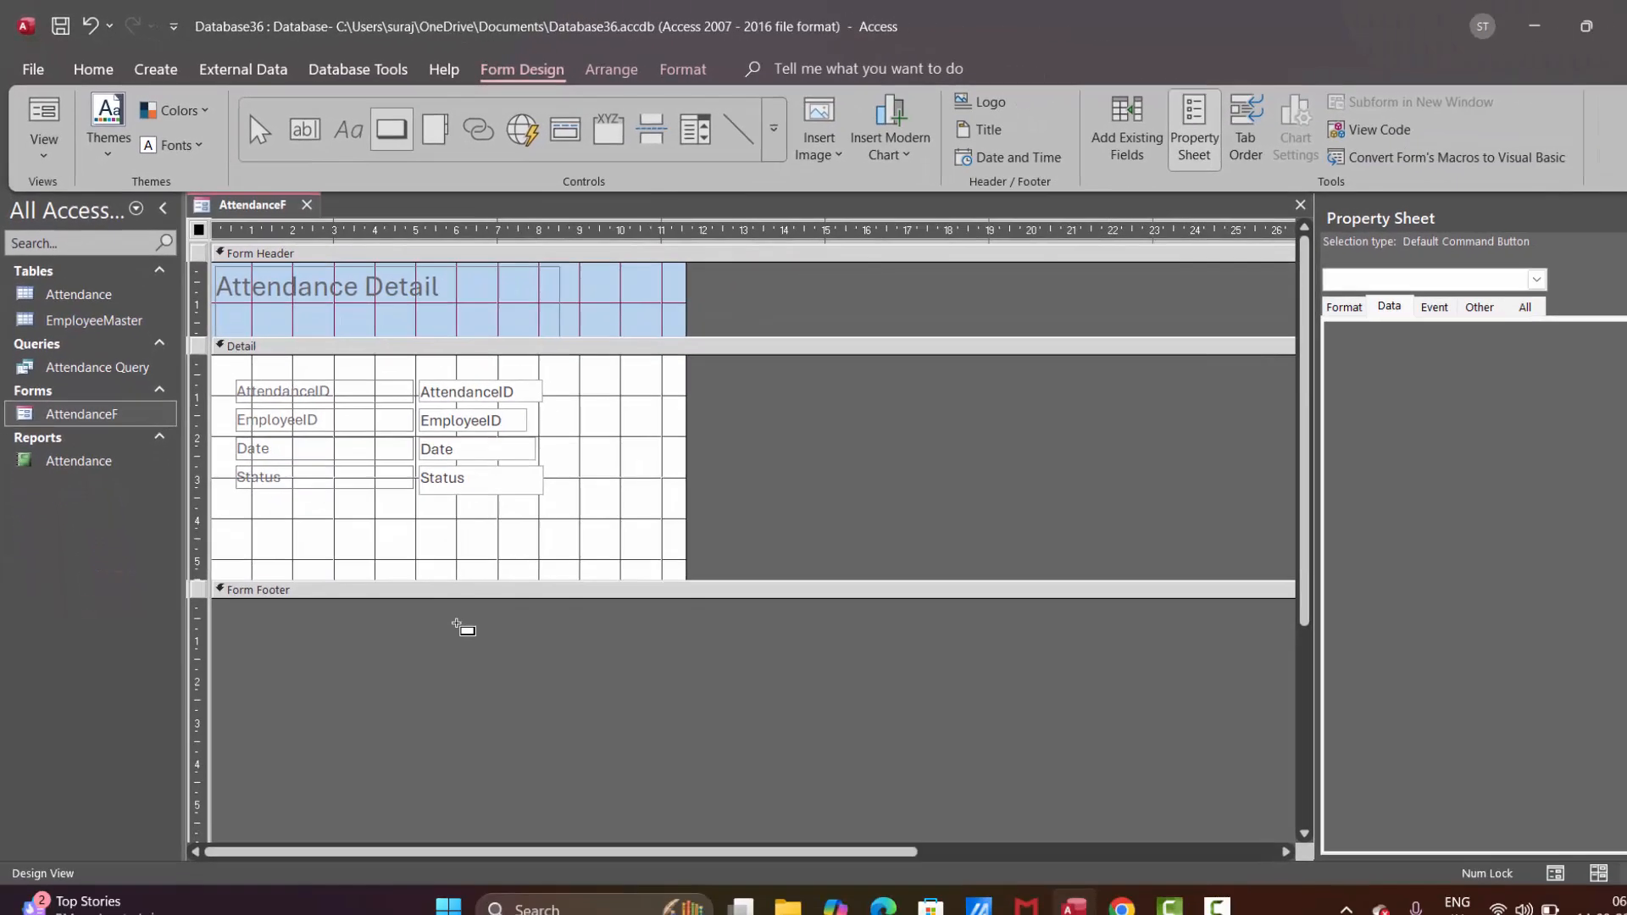
drag(457, 625, 602, 665)
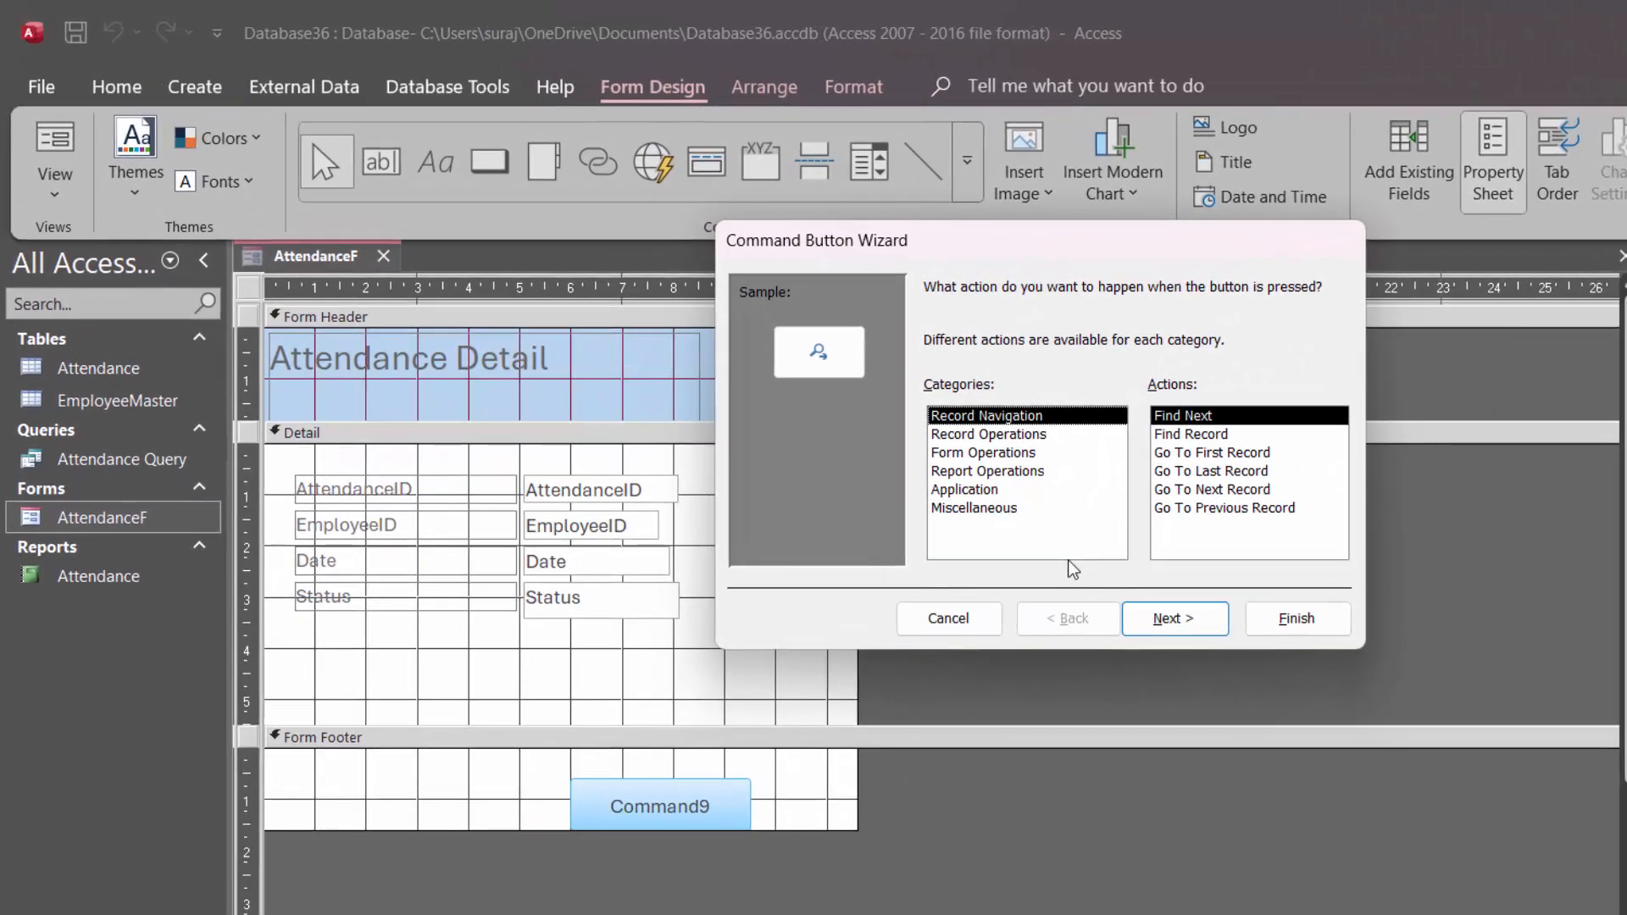
click(710, 809)
click(940, 616)
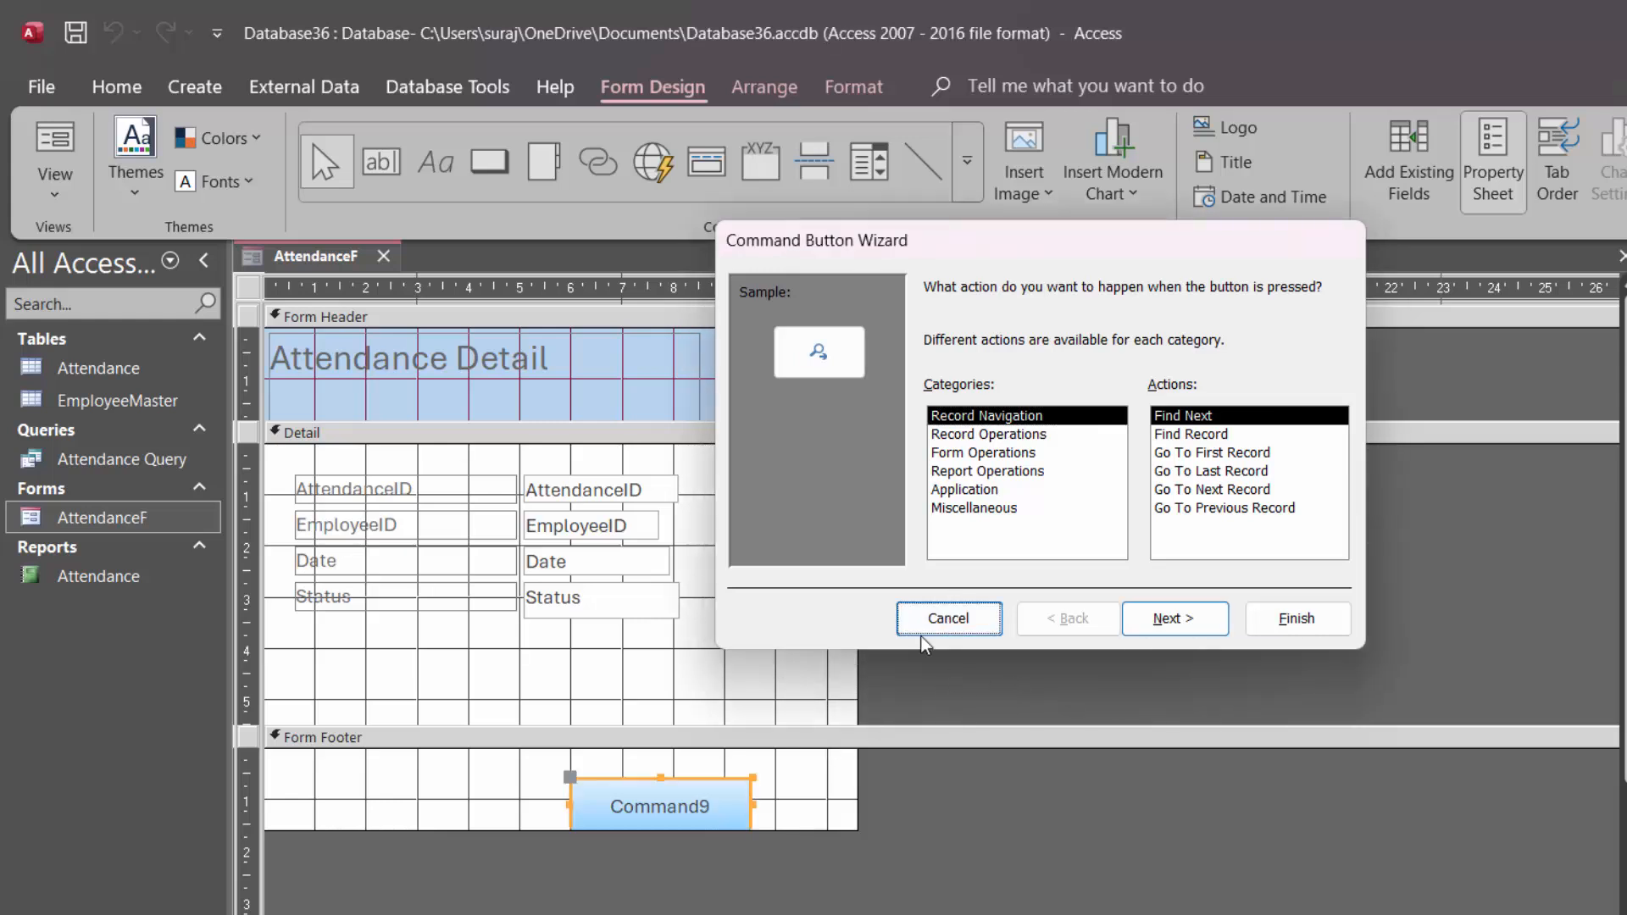
key(Delete)
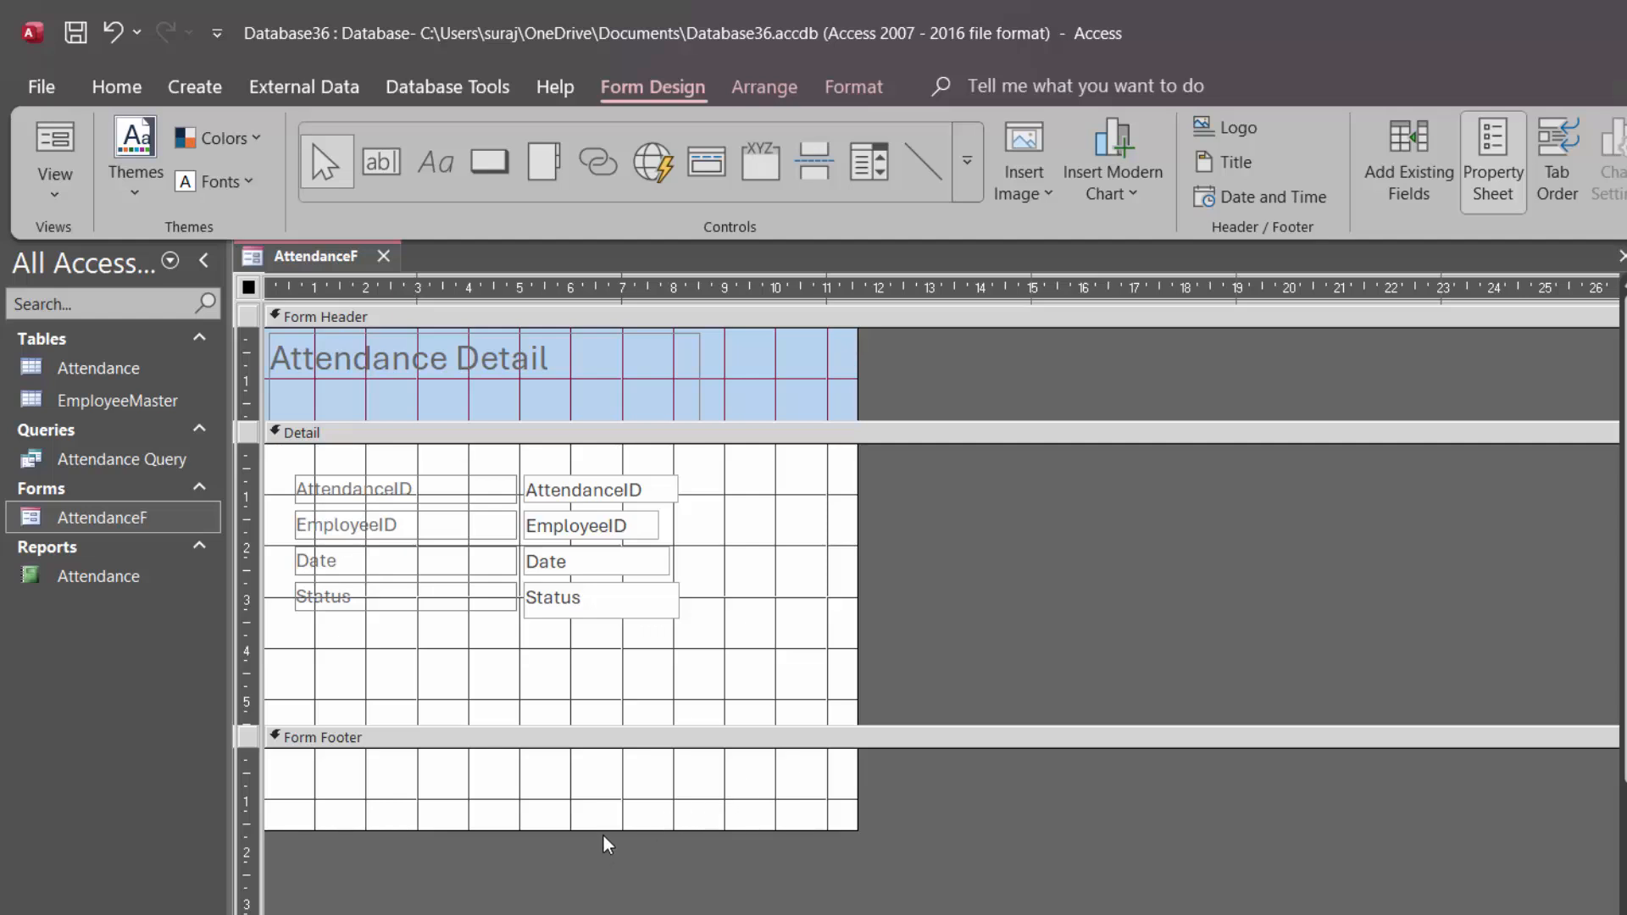
Extend the form's Detail section to about 7.2 cm tall and draw a command button below the Status text box.
mouse_move(604, 831)
mouse_down()
mouse_move(603, 737)
mouse_move(612, 811)
mouse_up()
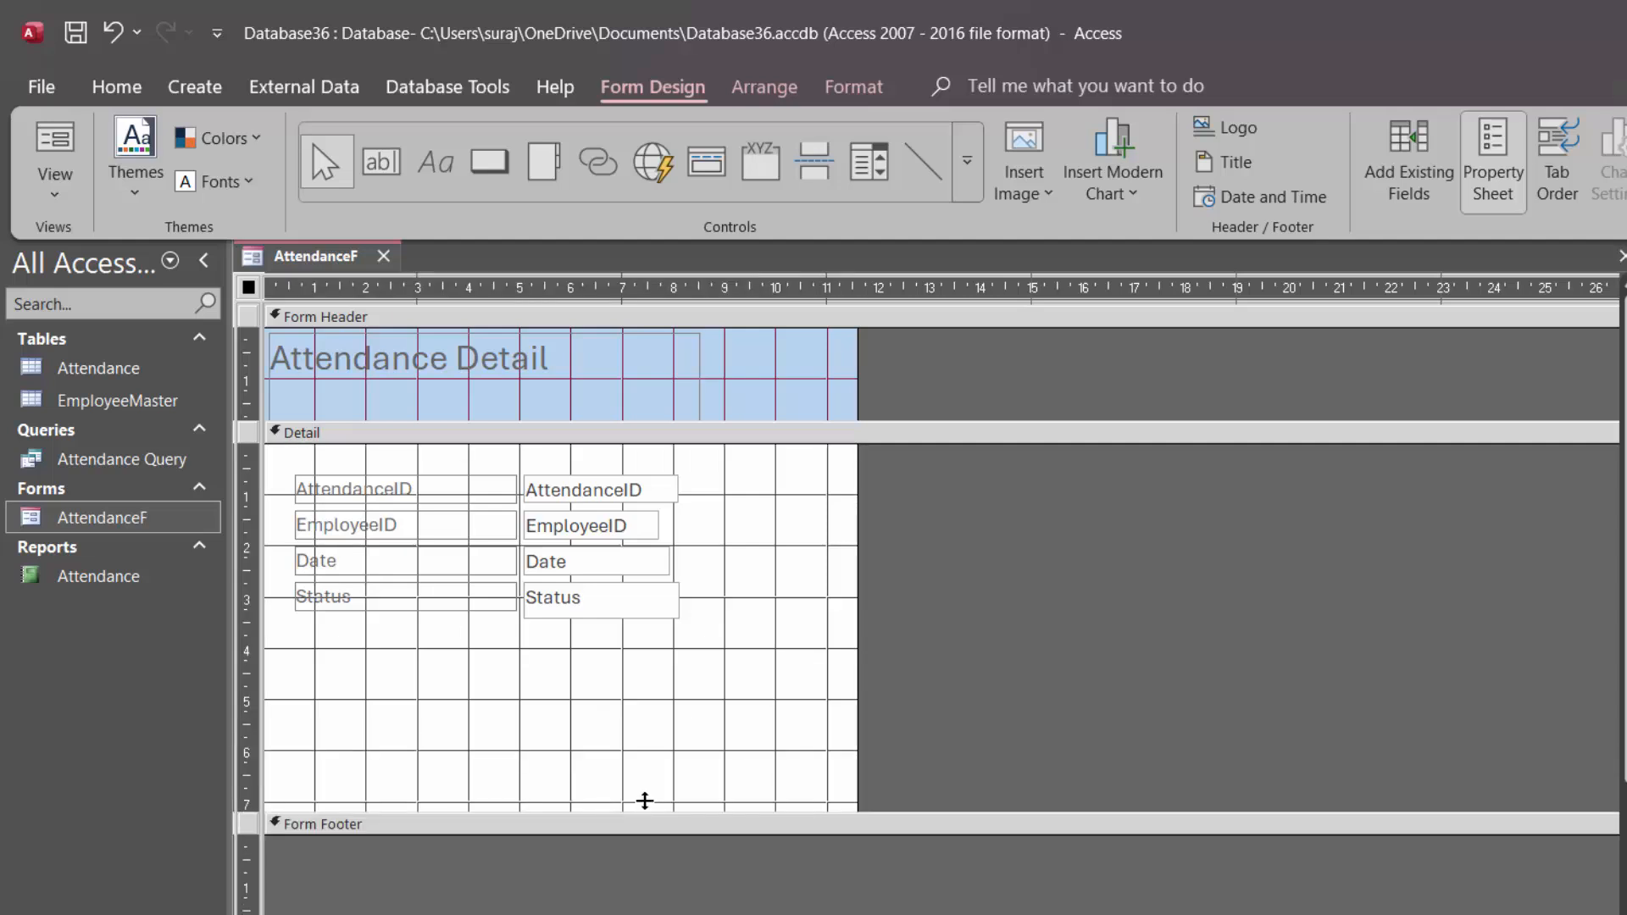
click(496, 165)
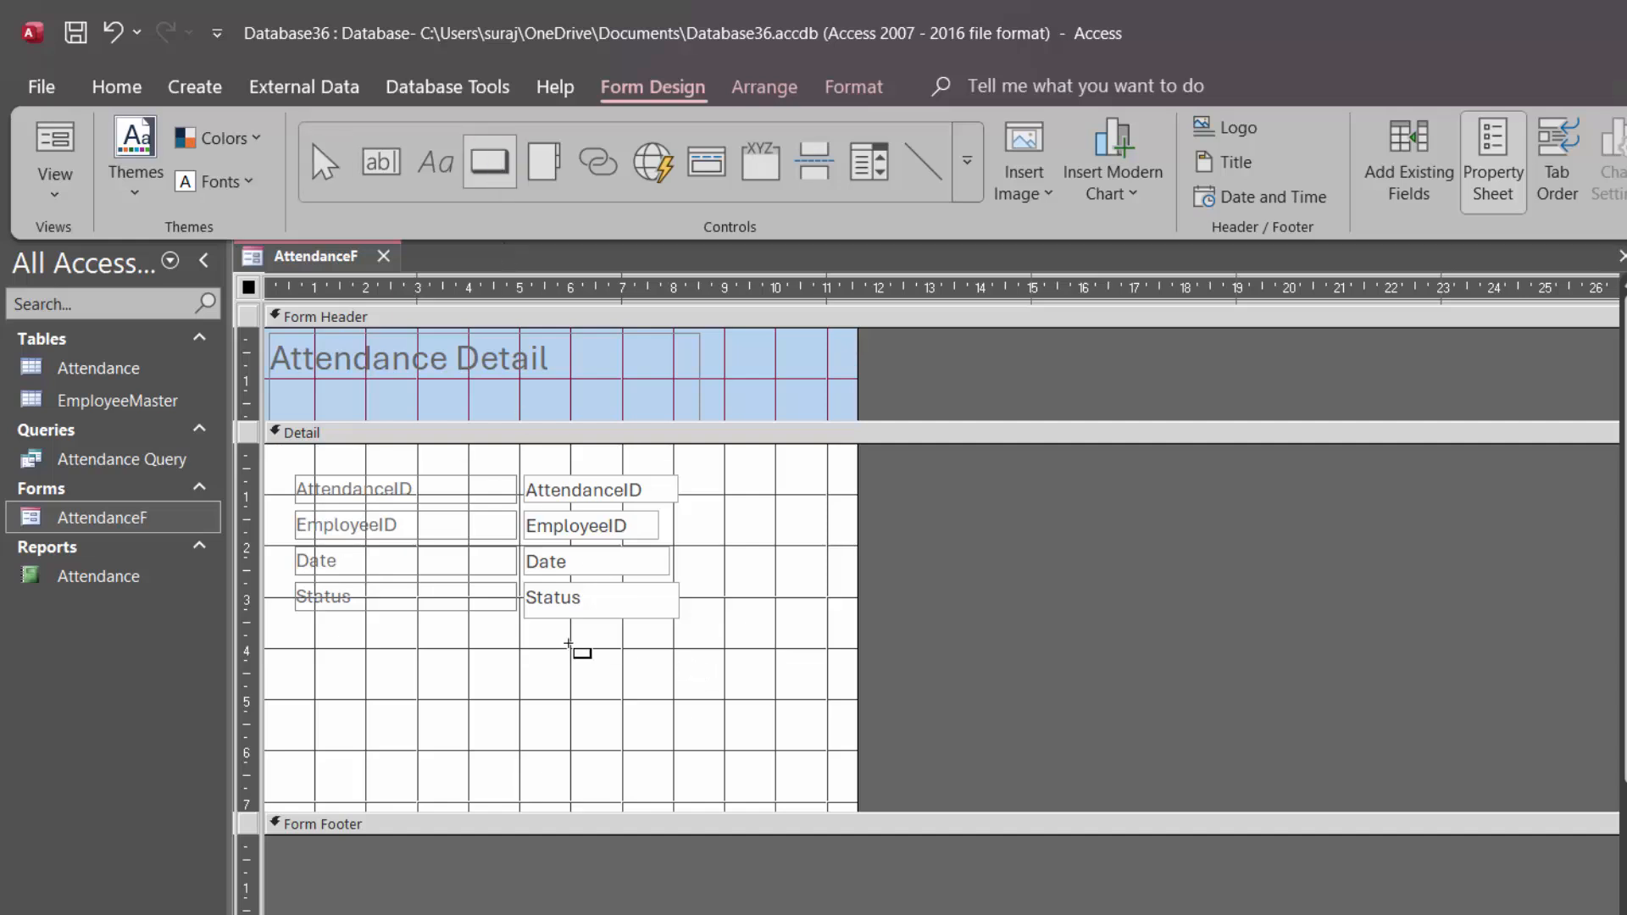
drag(529, 653, 666, 689)
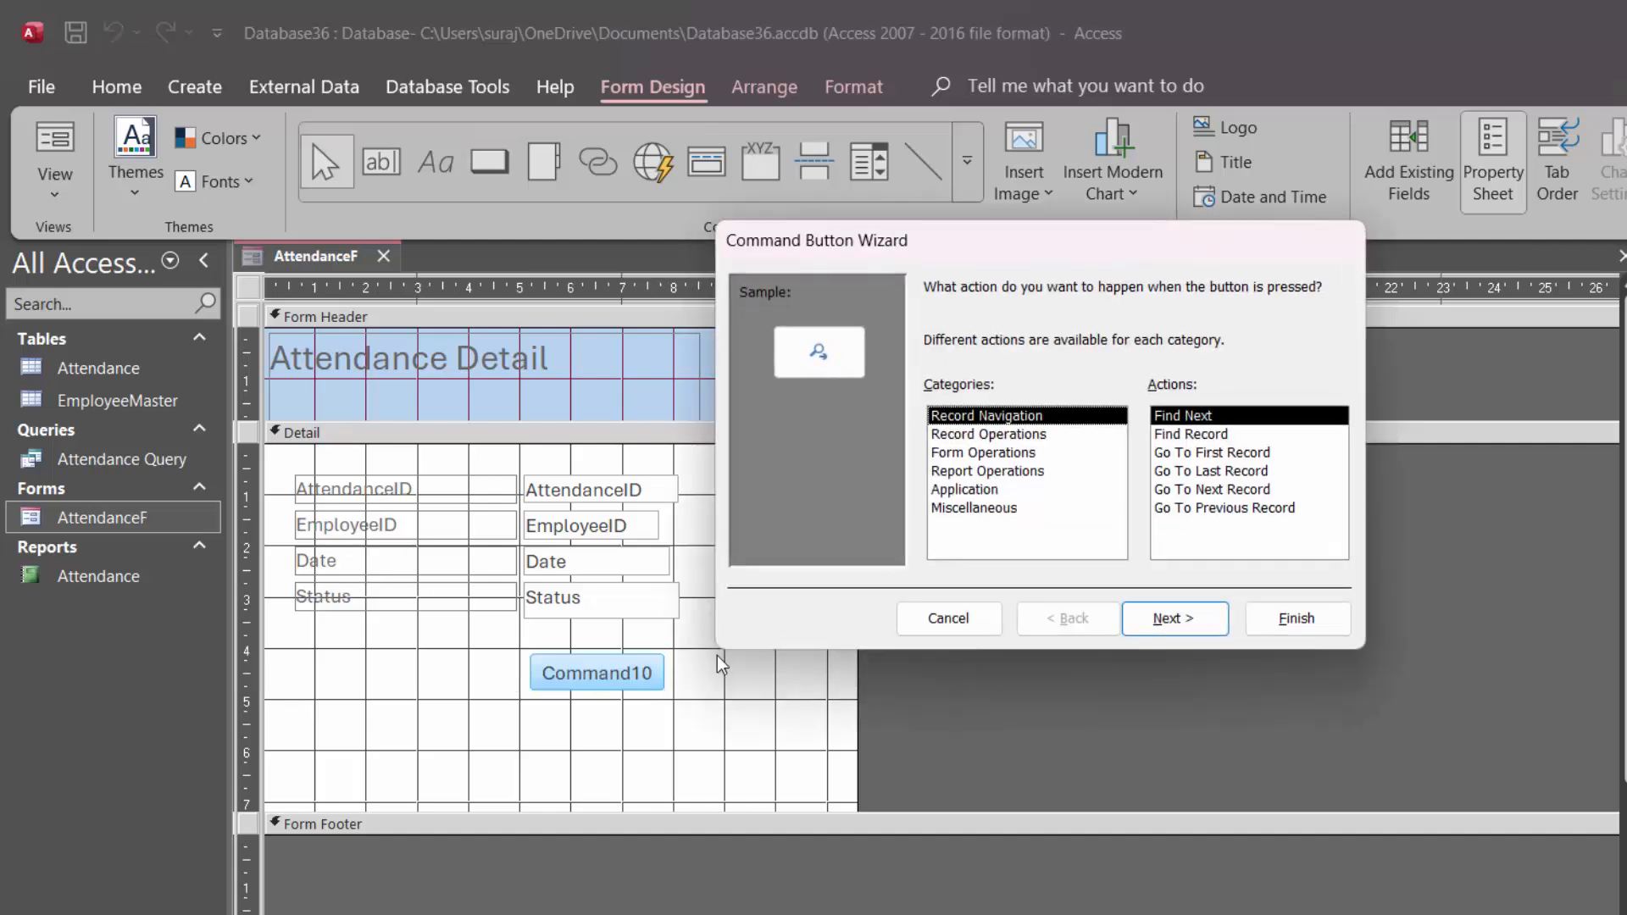
Make the new button go to the next record with the Go To Next picture, and enlarge it to about 1.6 × 1.2 cm.
click(1242, 493)
click(1176, 617)
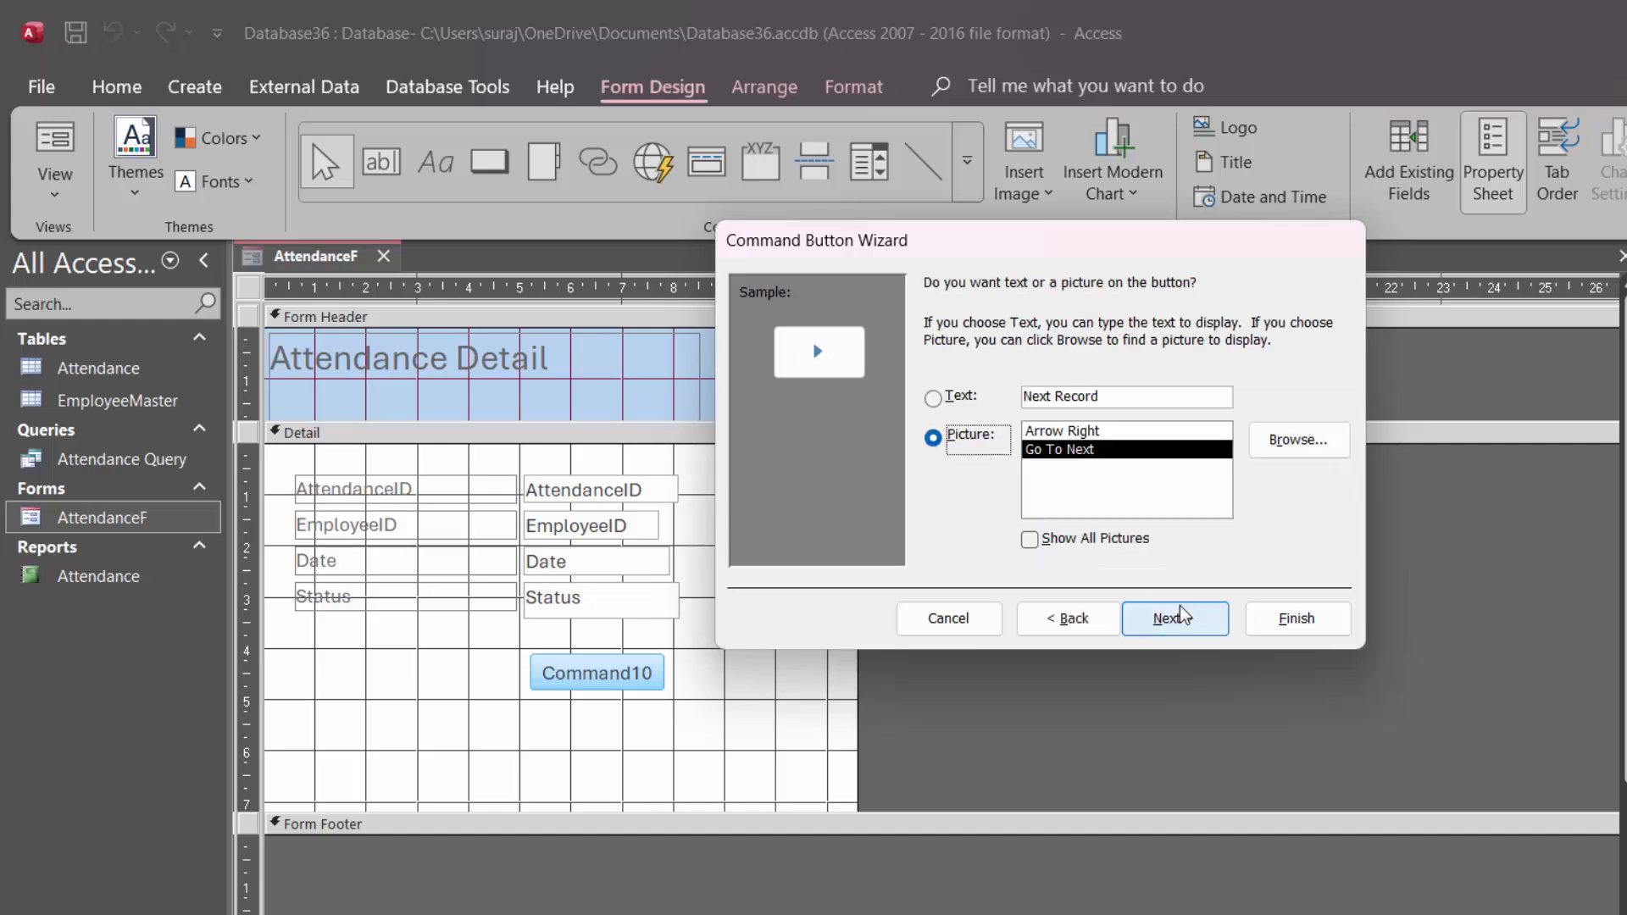
click(960, 398)
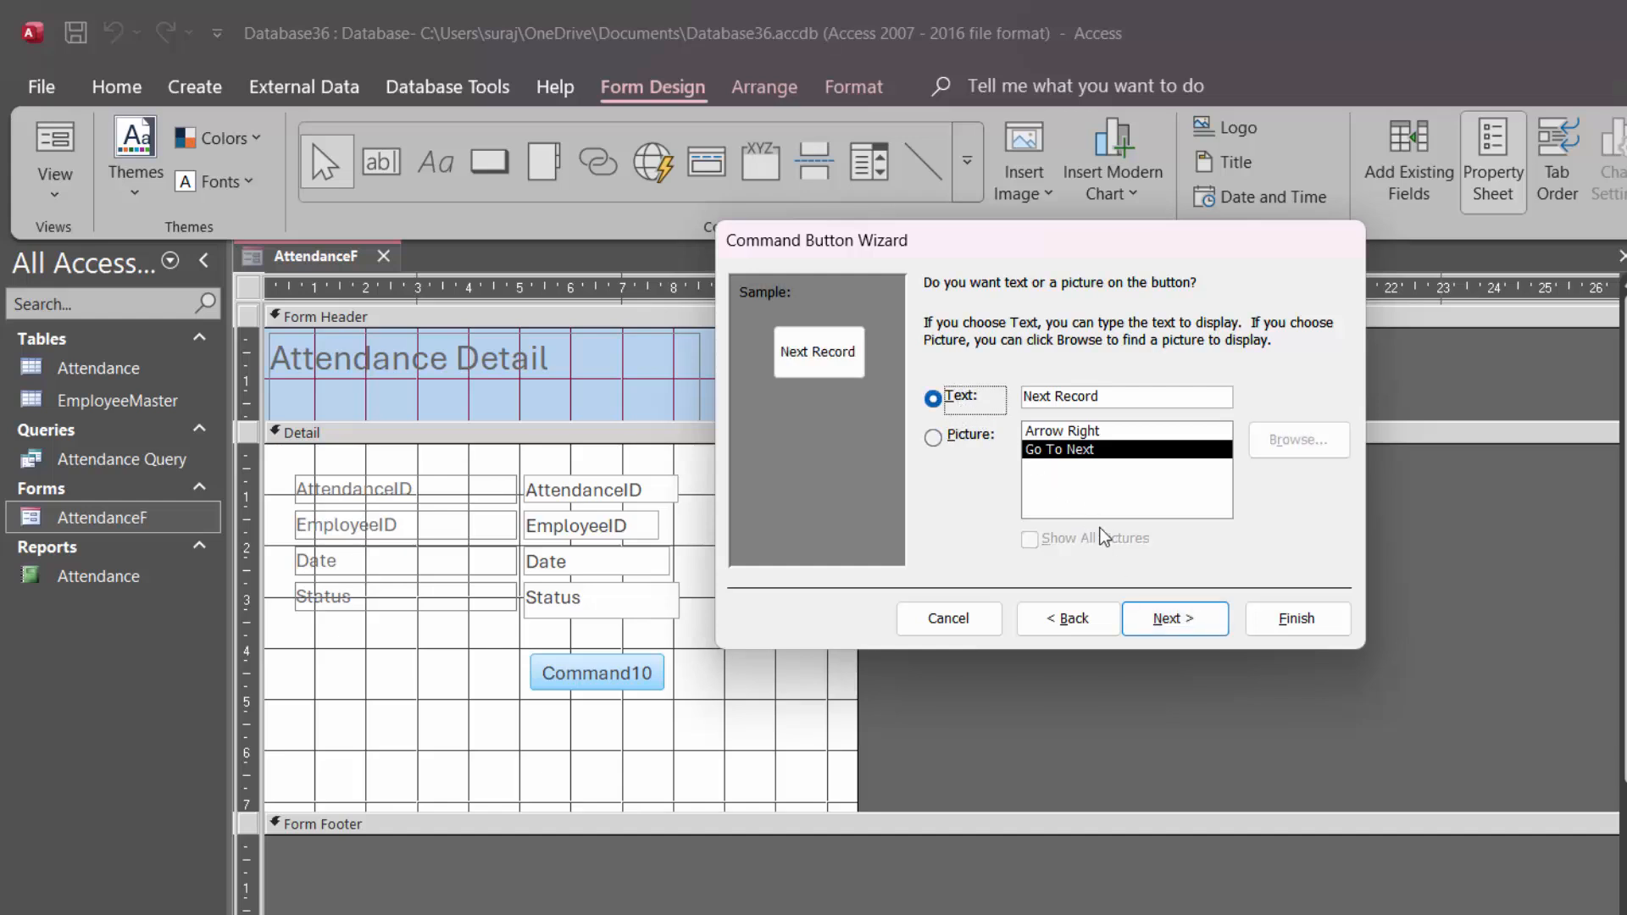
click(963, 441)
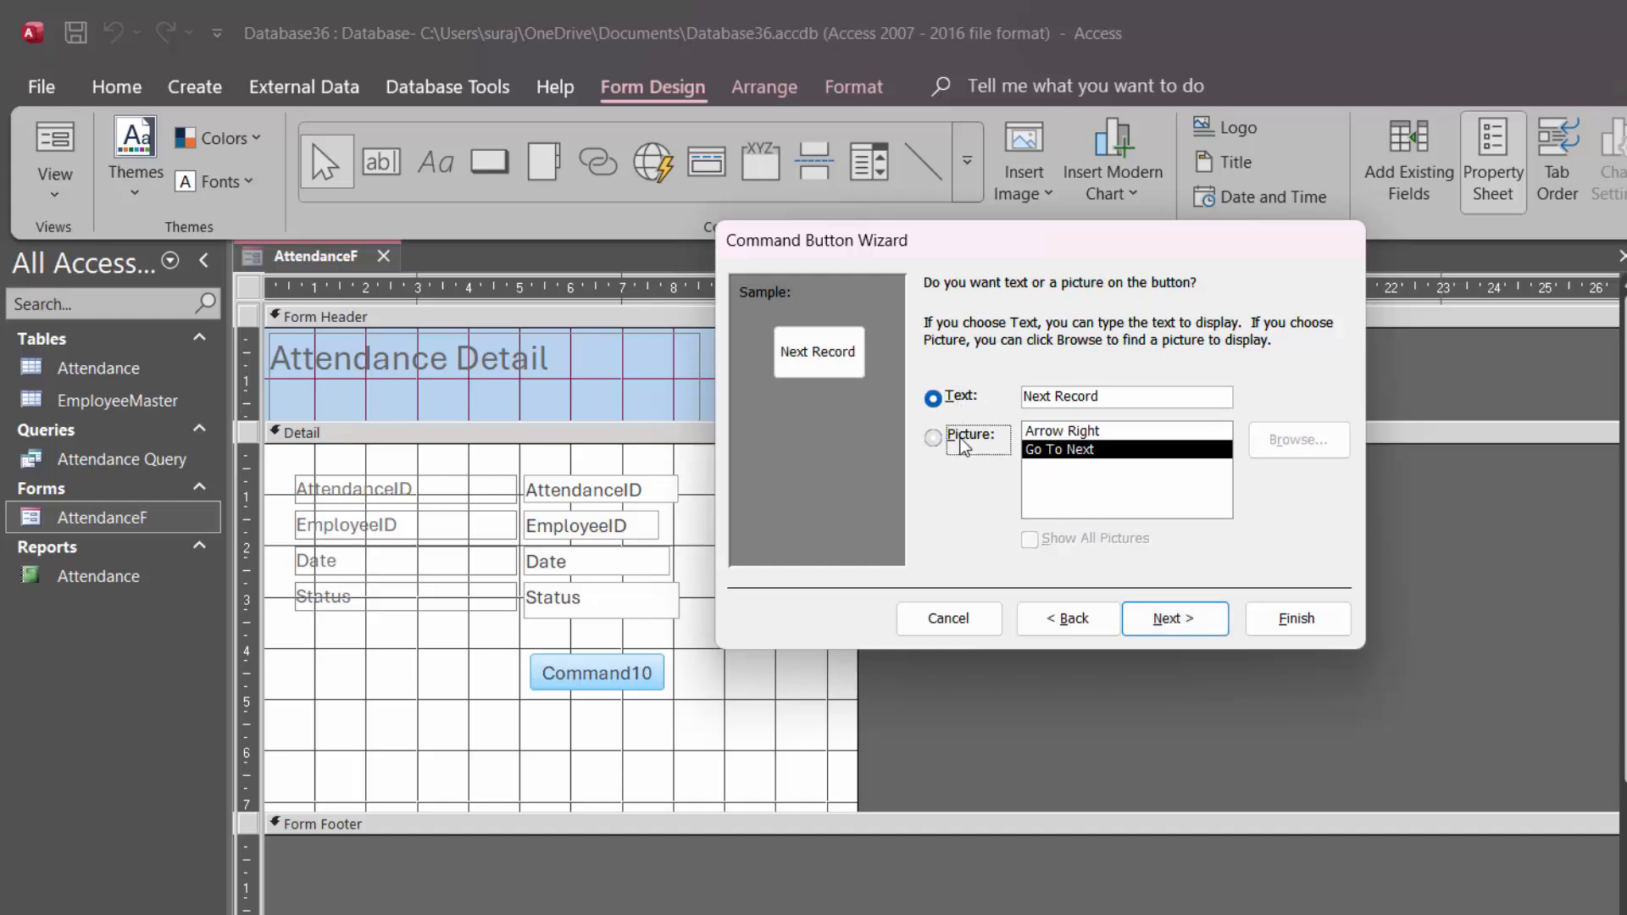
click(1164, 619)
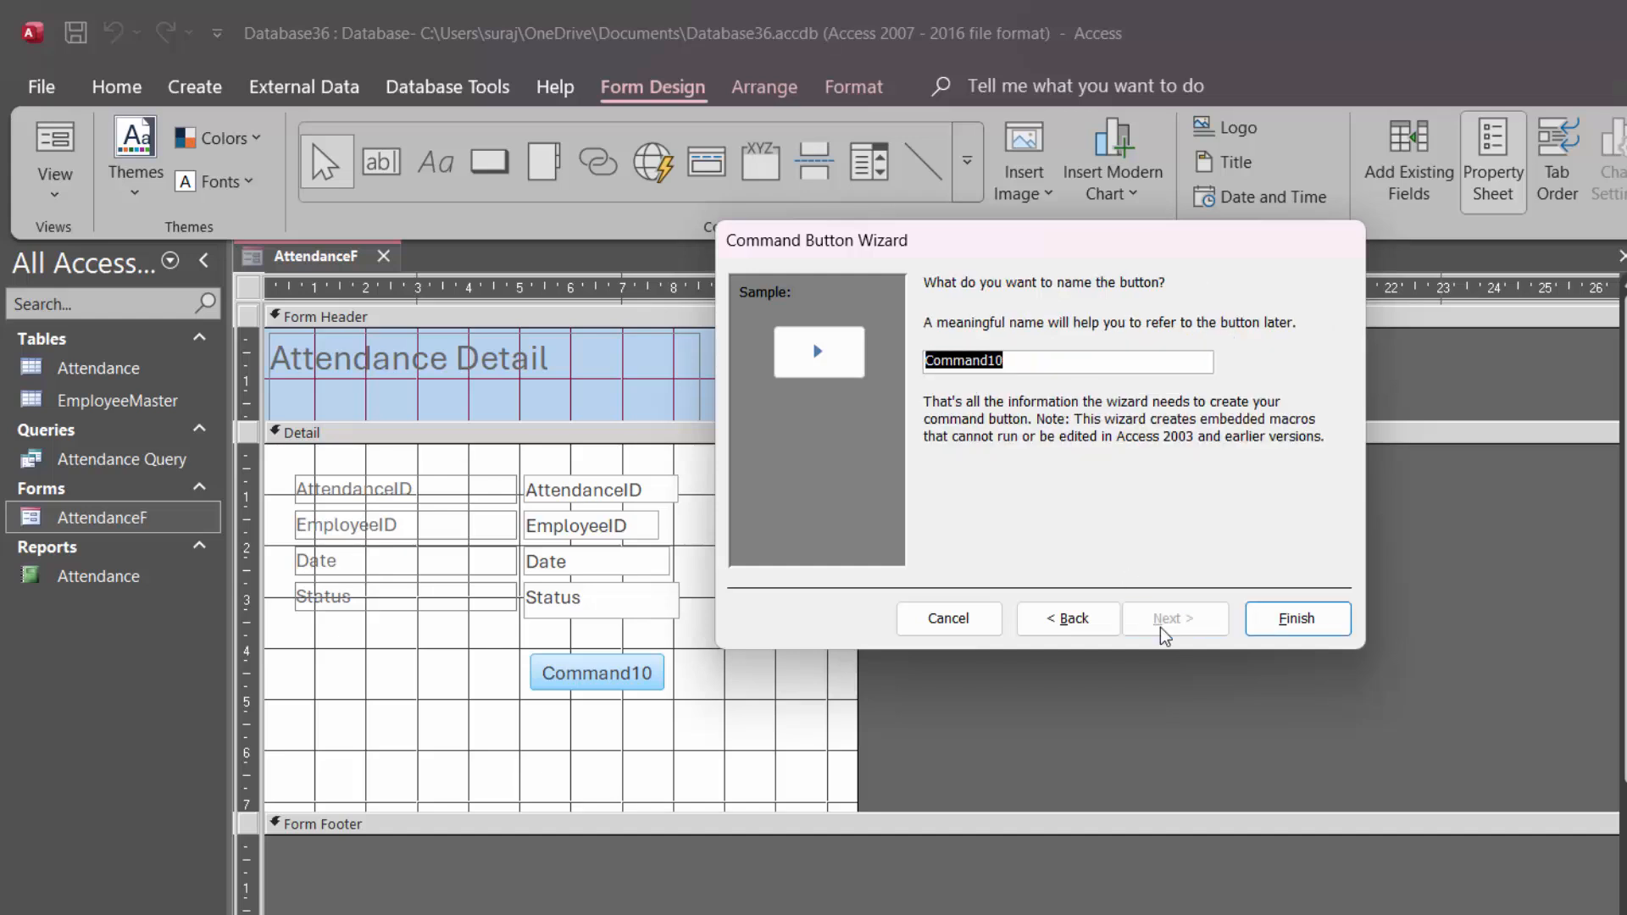
click(1292, 619)
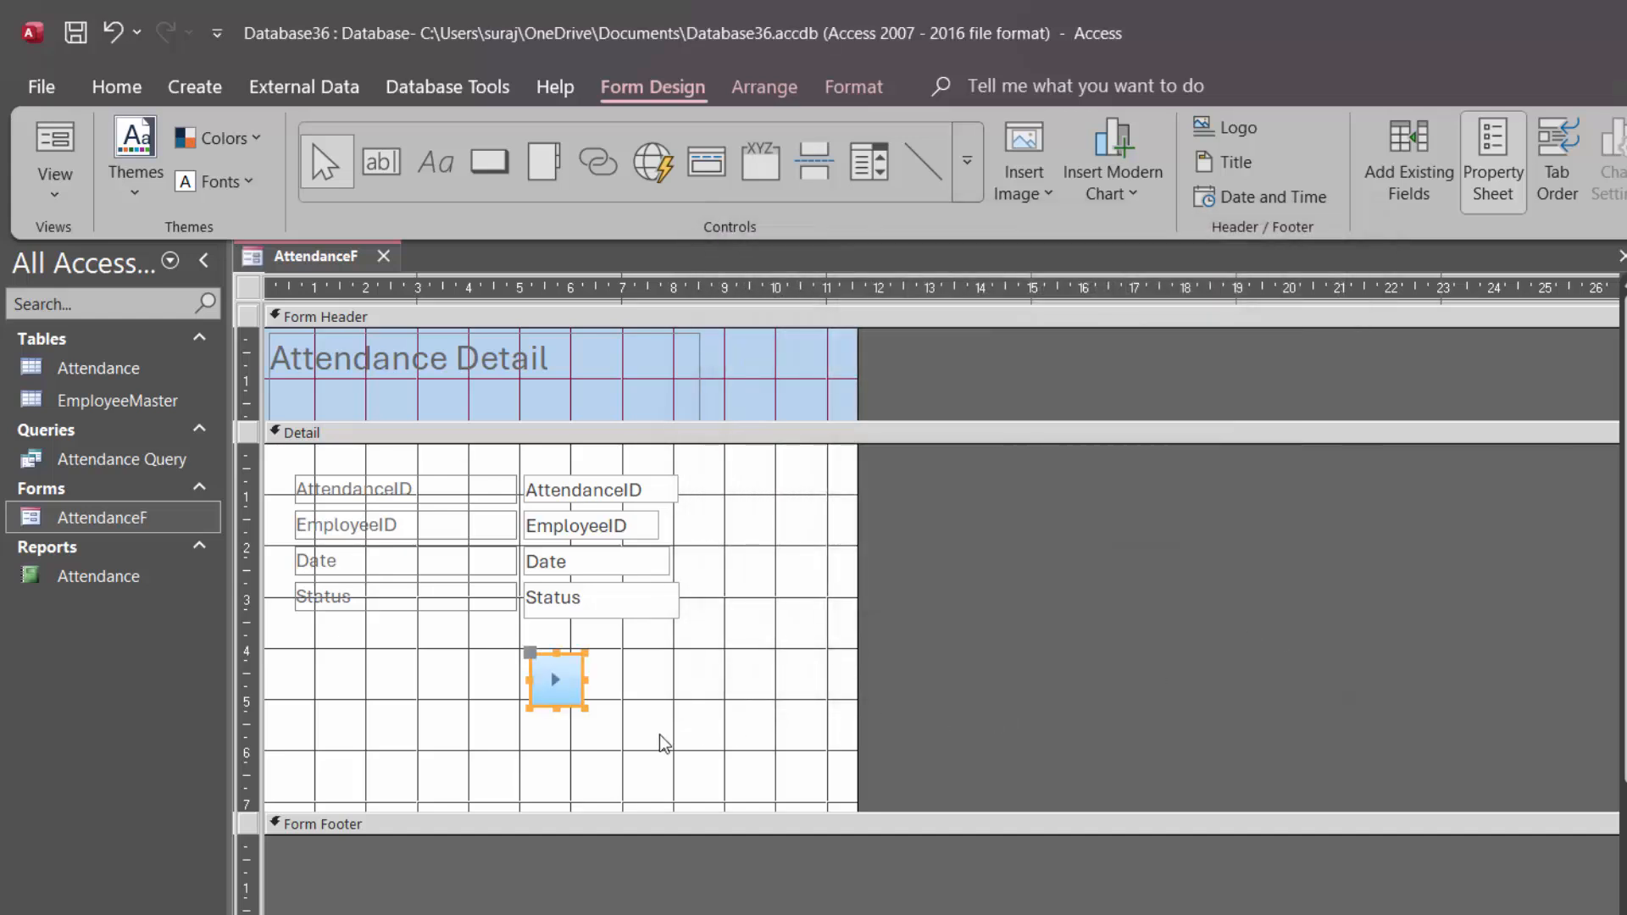
drag(585, 708, 618, 714)
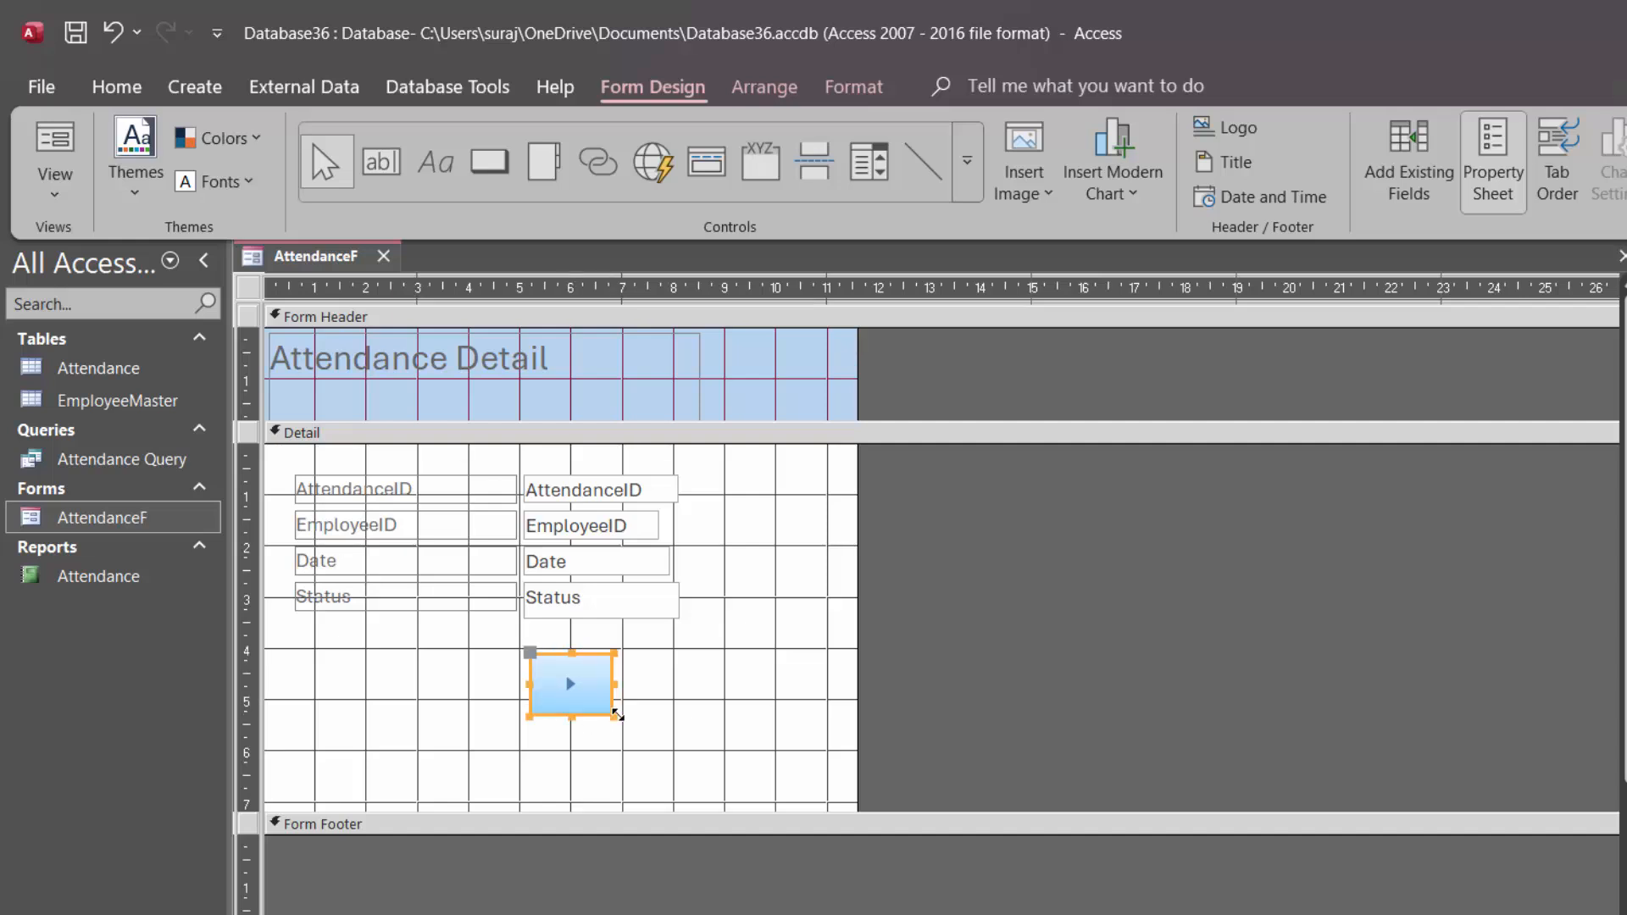
Add a second command button beside the next-record button that goes to the previous record, using the Go To Previous picture.
click(478, 174)
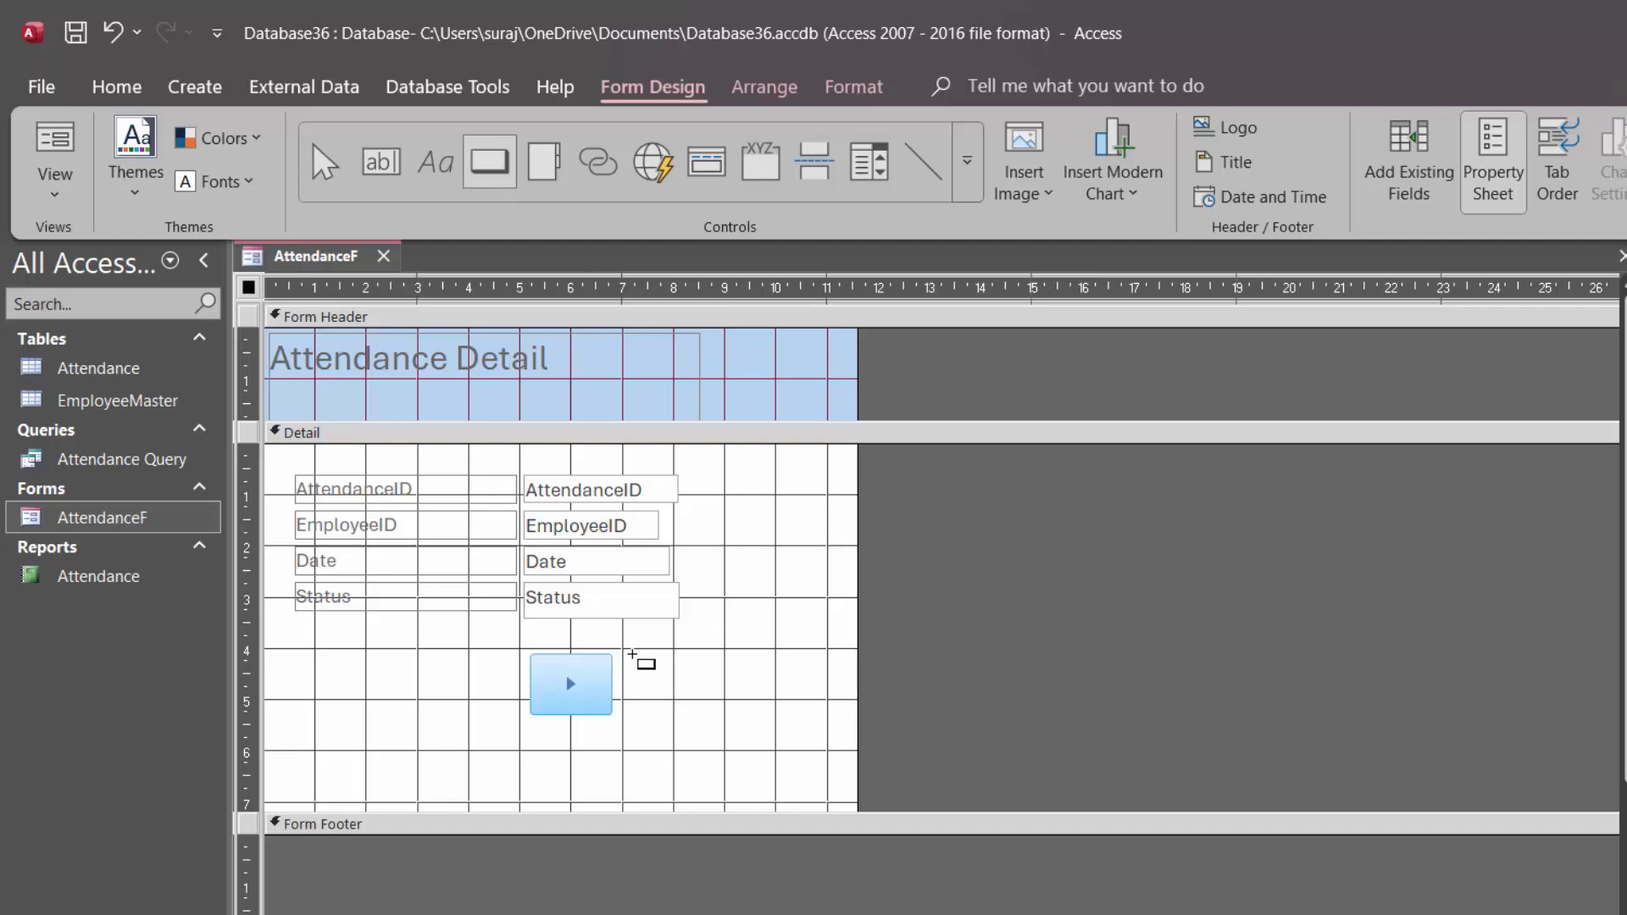
drag(632, 653, 709, 708)
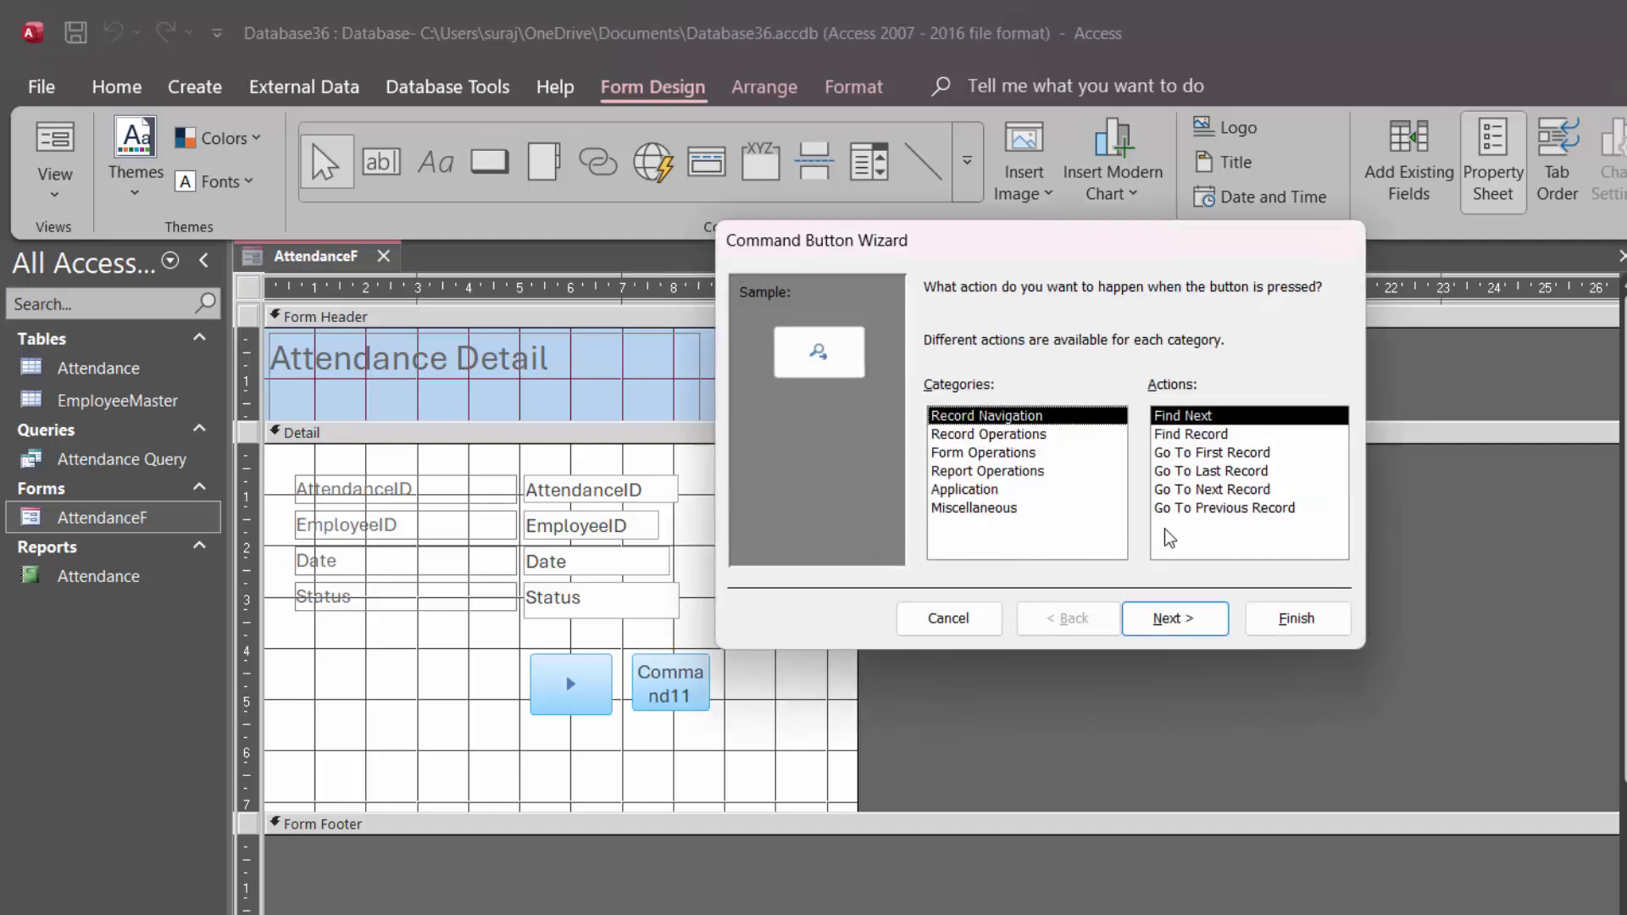
click(1230, 510)
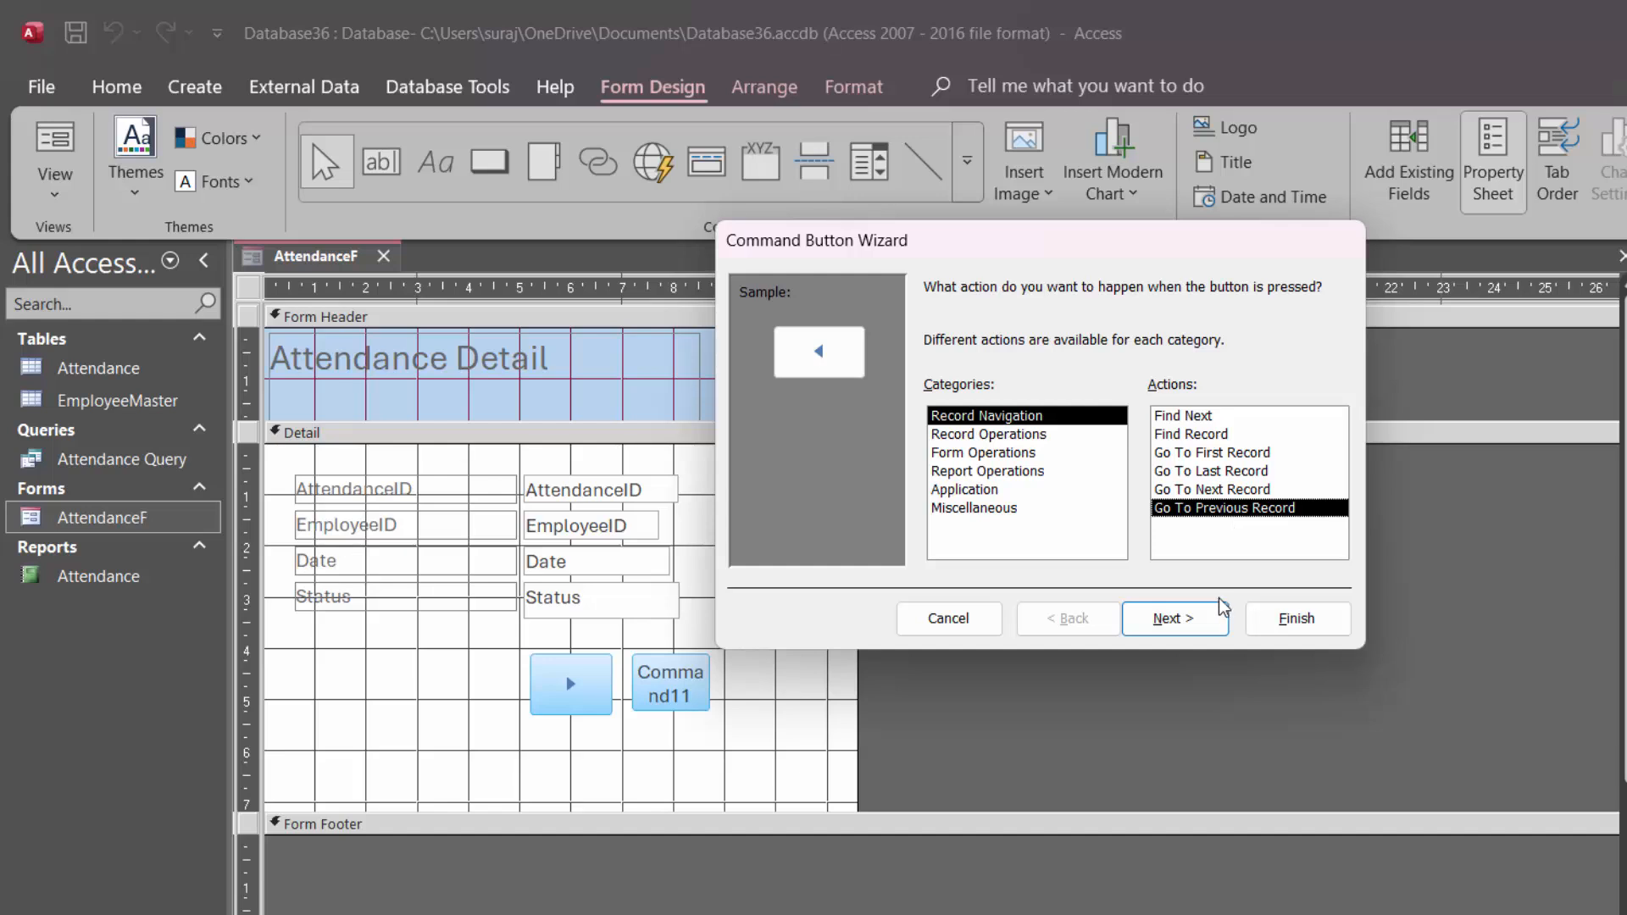
click(1207, 626)
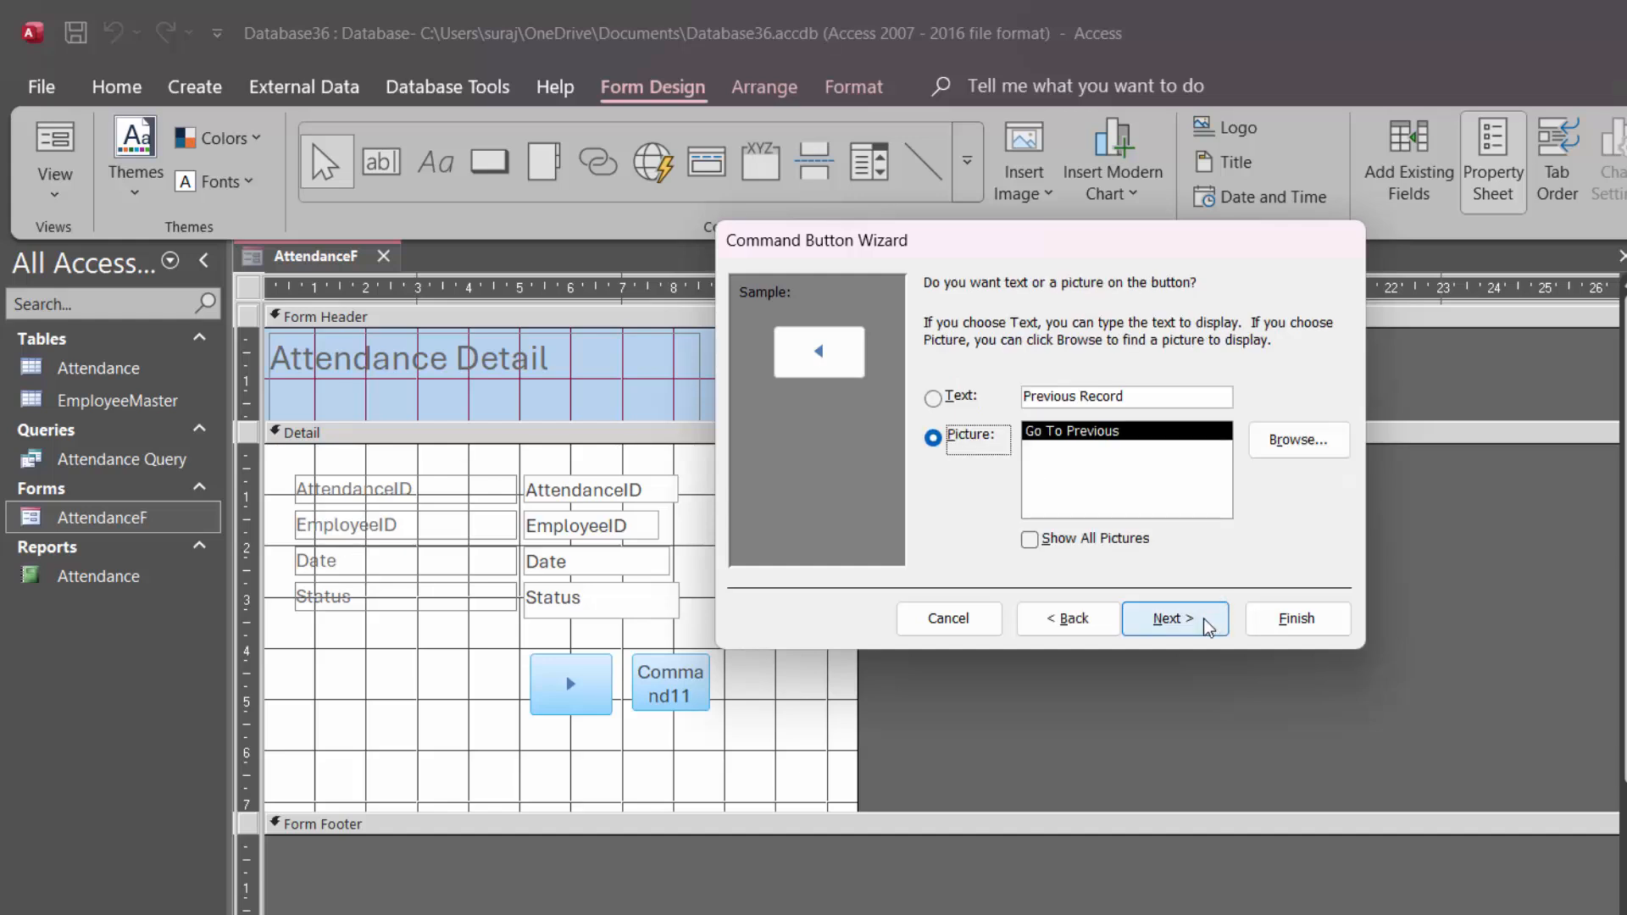
click(1208, 626)
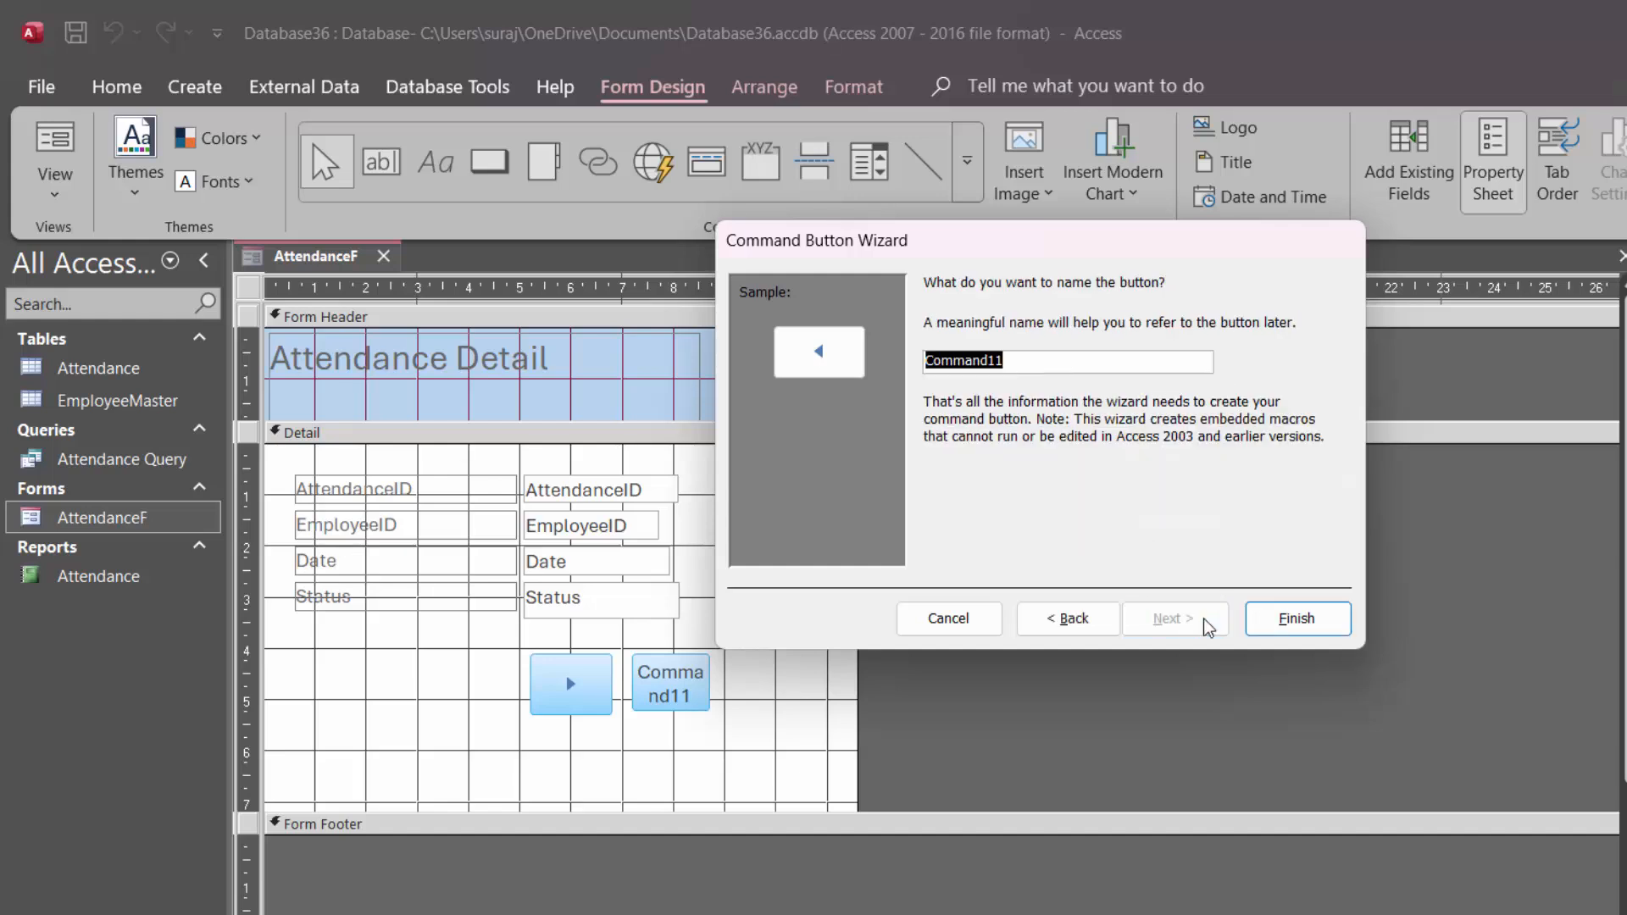
click(1296, 618)
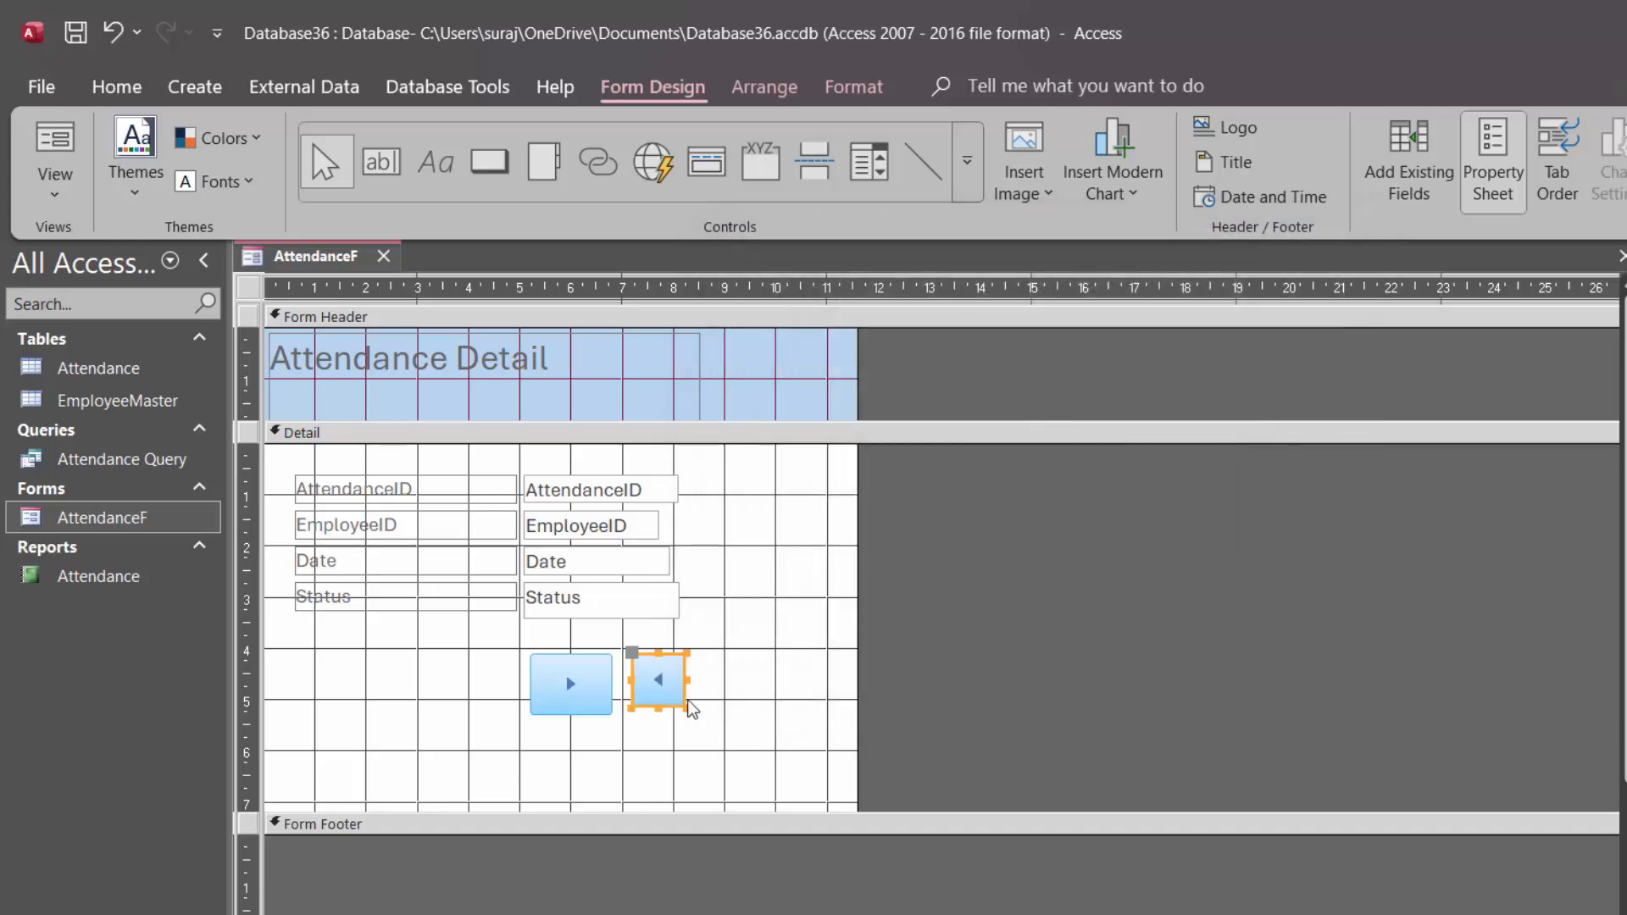
Enlarge the previous-record button to about 1.5 × 1.2 cm and align it level with the next-record button.
drag(683, 706, 694, 711)
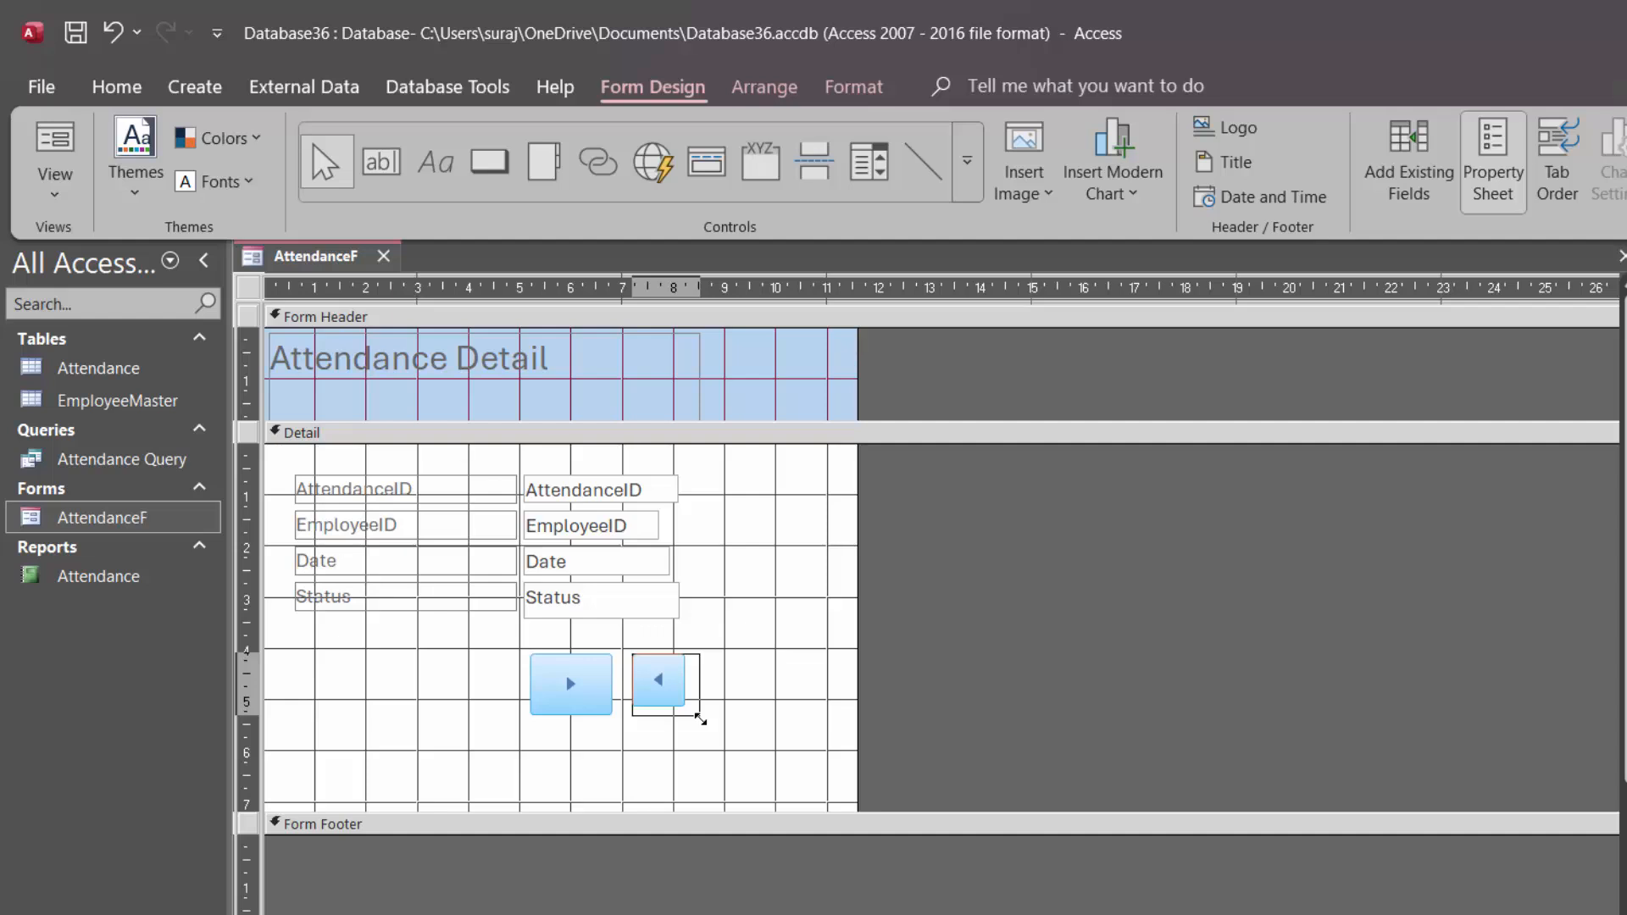
drag(701, 719, 702, 717)
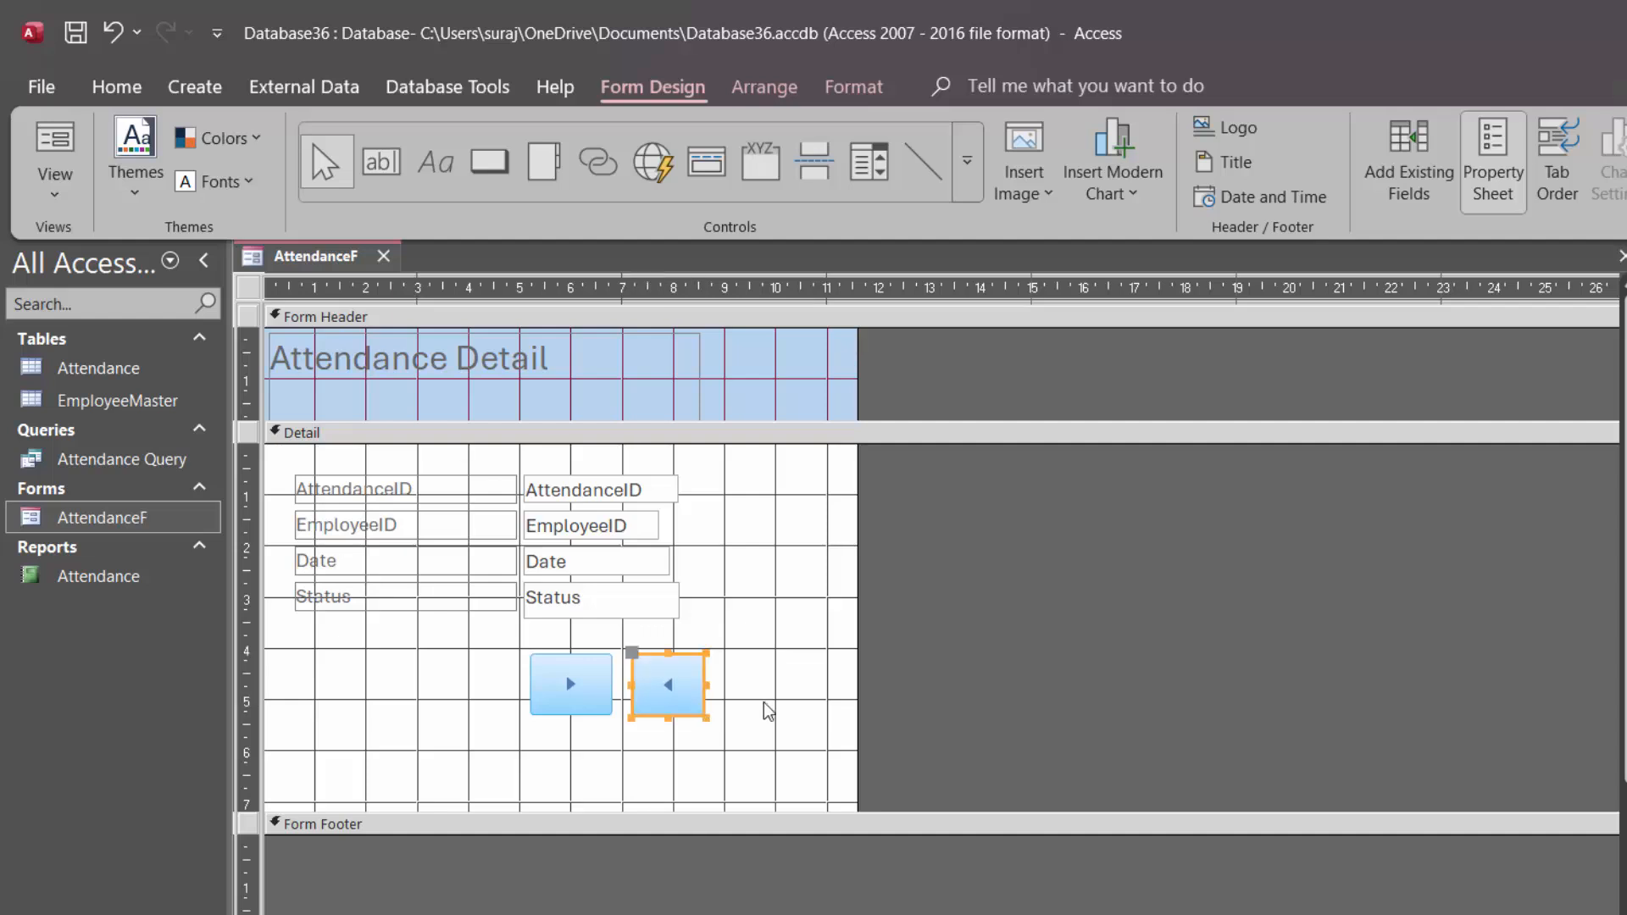
click(789, 705)
click(691, 699)
drag(707, 650, 711, 647)
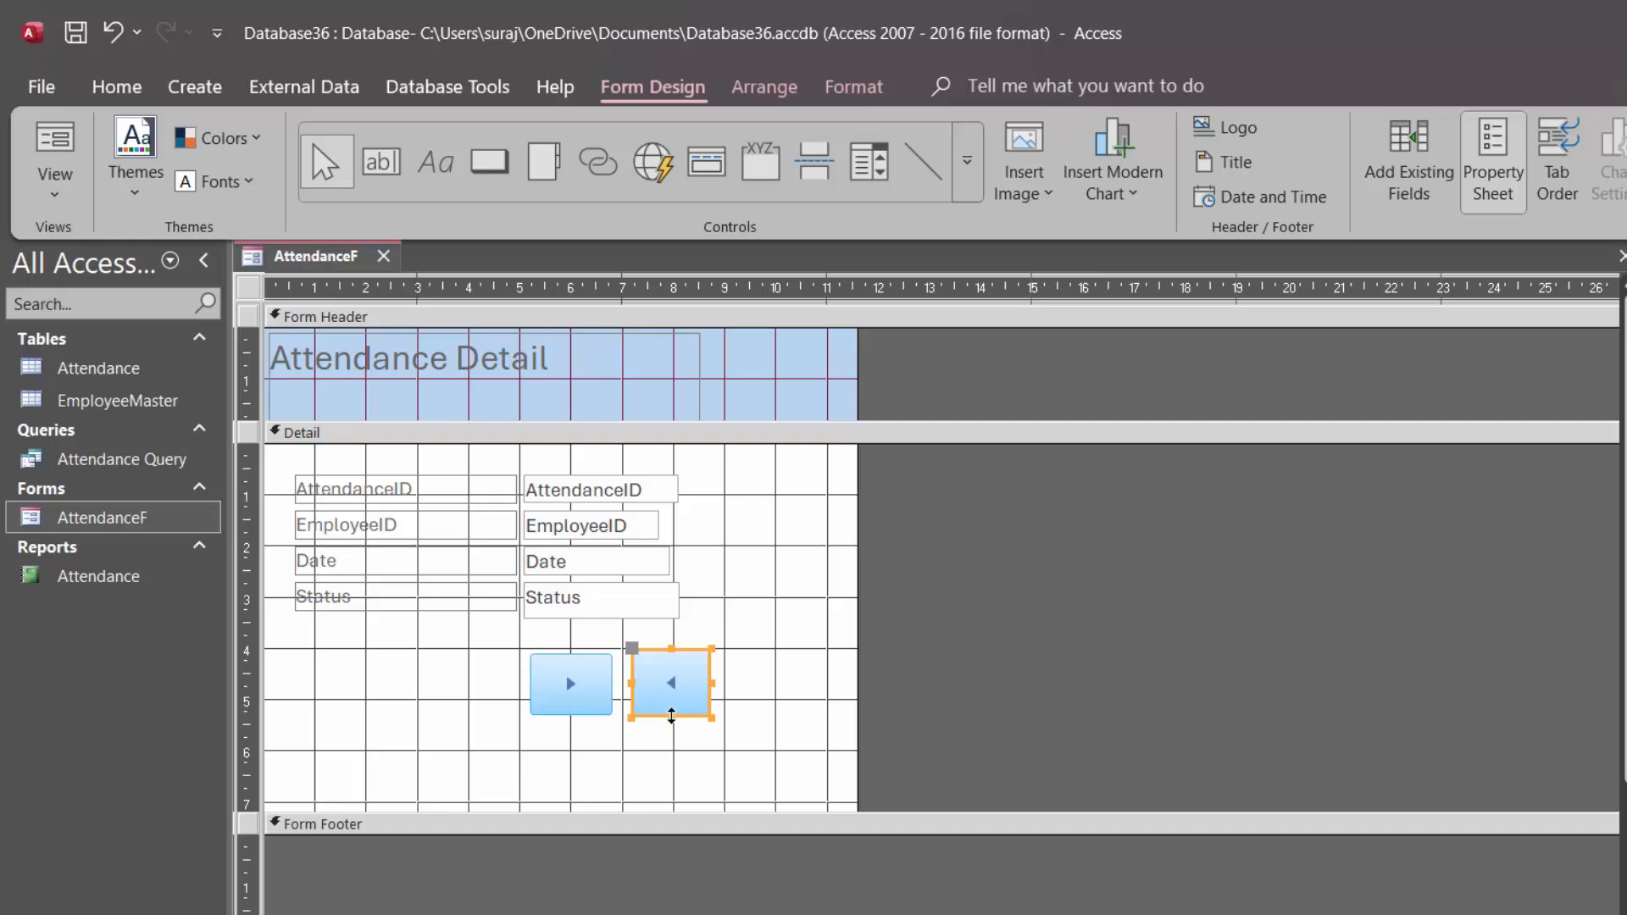
drag(671, 718, 674, 710)
click(752, 734)
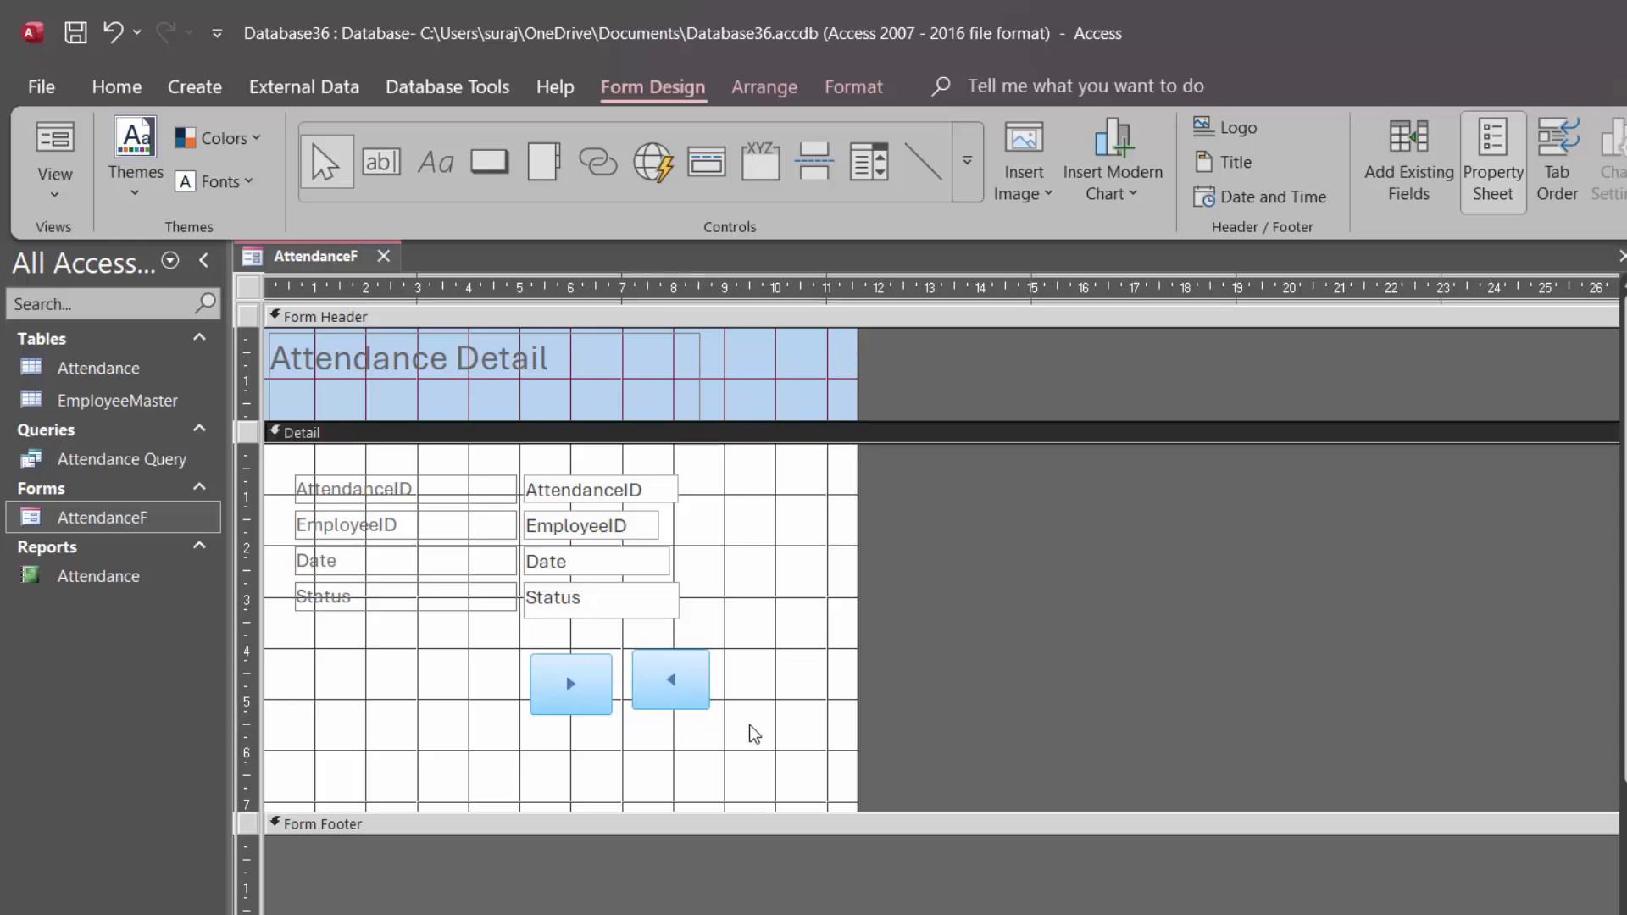
click(688, 697)
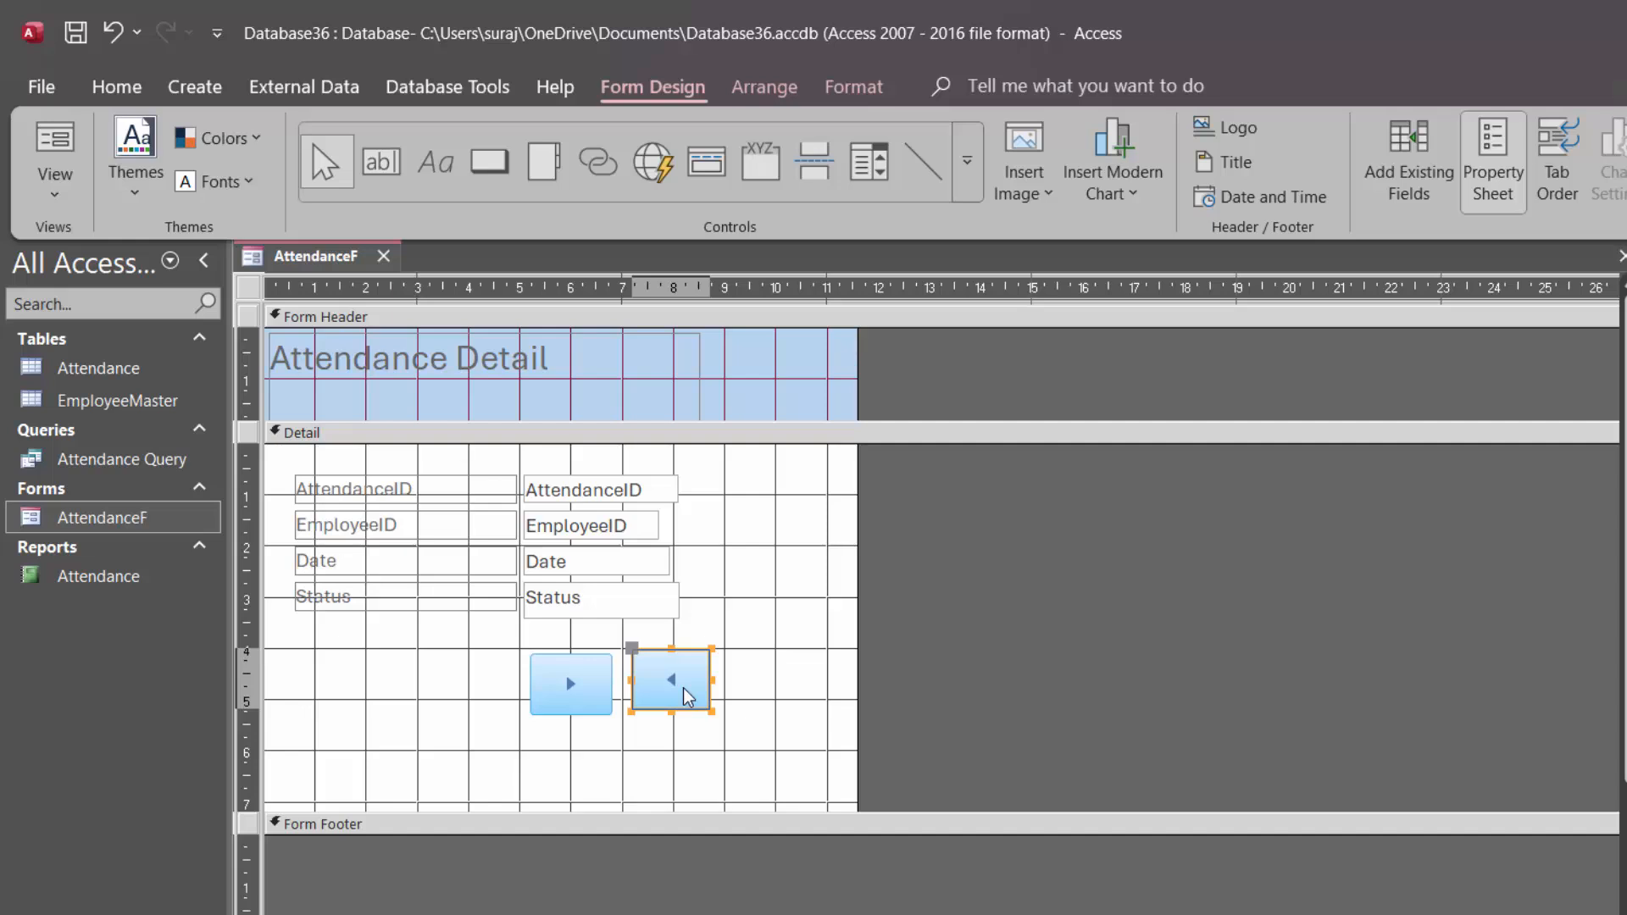
drag(686, 697, 683, 700)
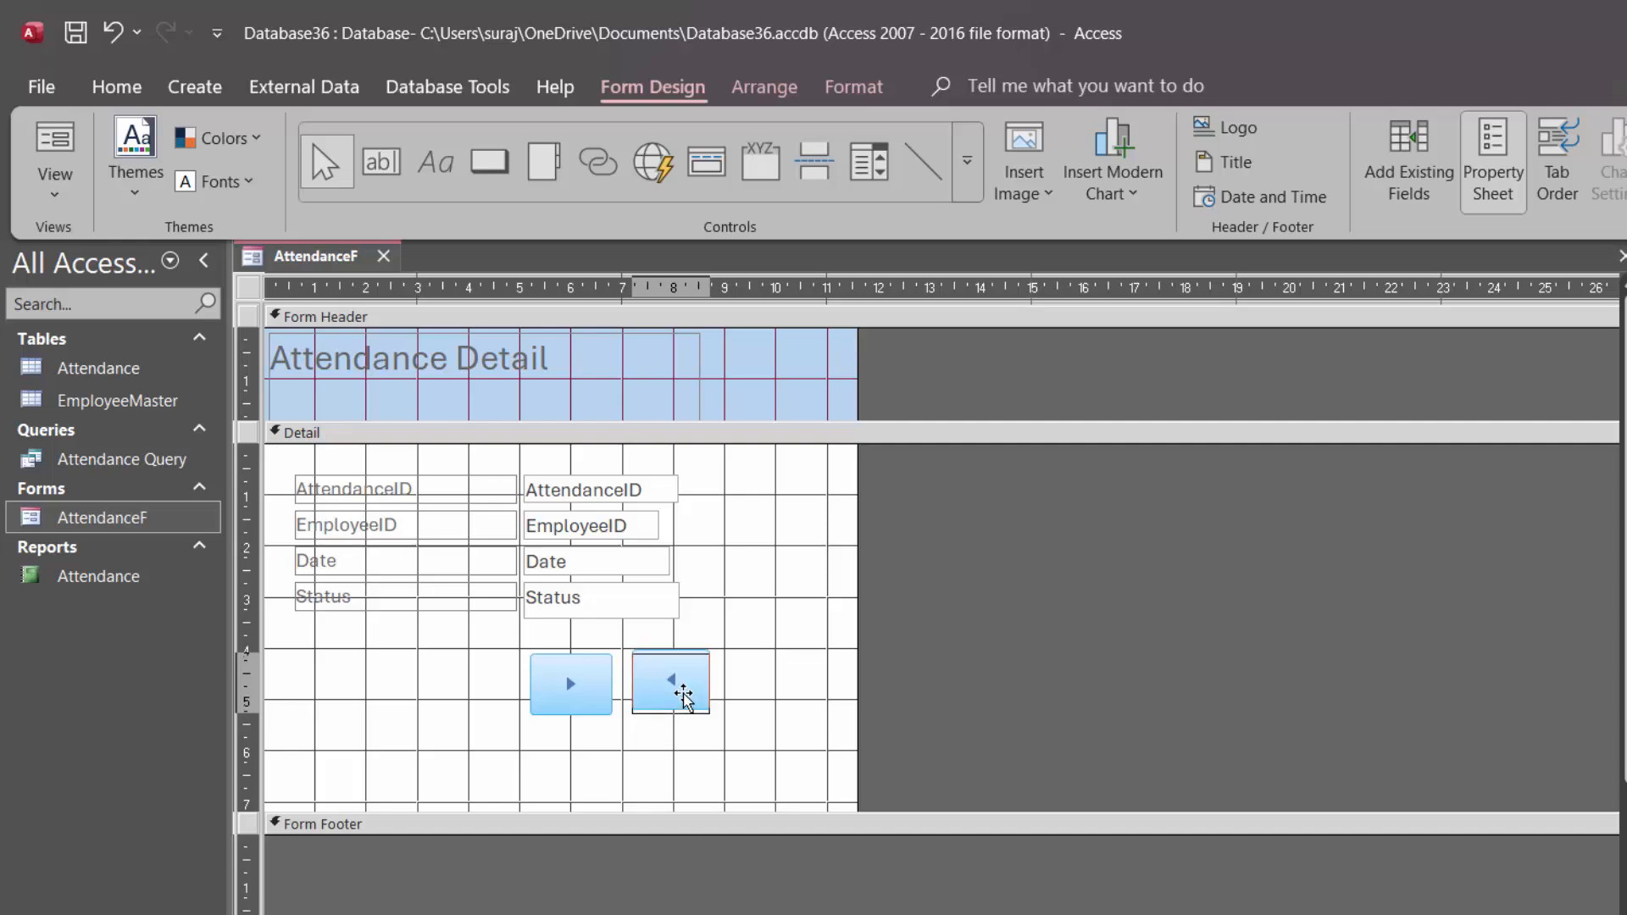
click(749, 732)
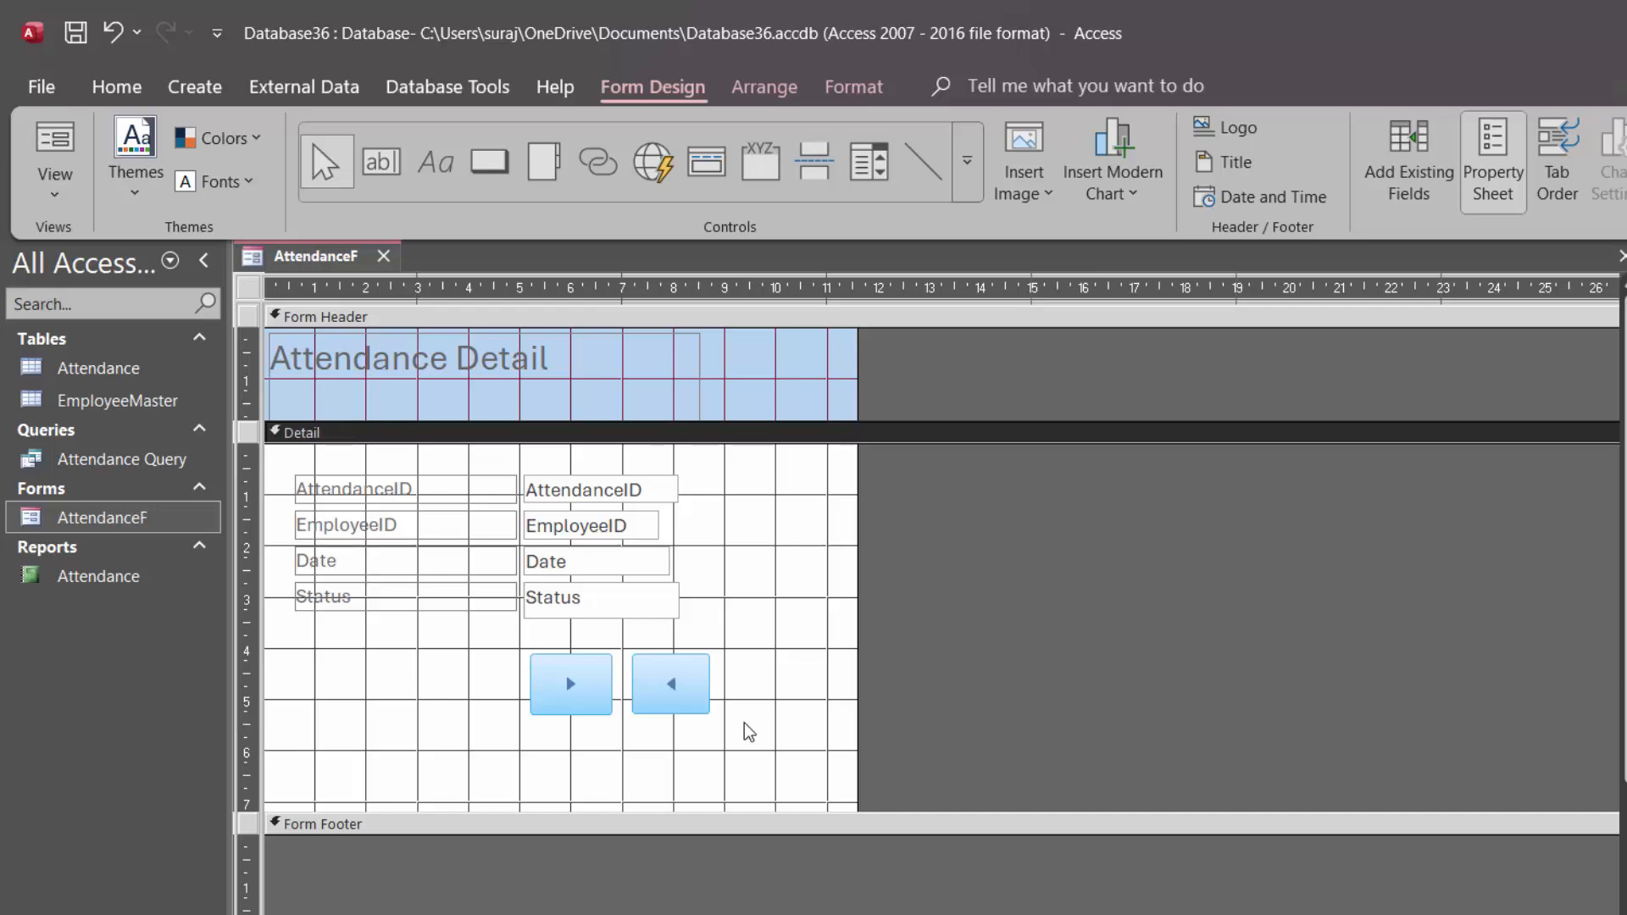
Set the Pop Up property of the whole form to Yes.
key(F4)
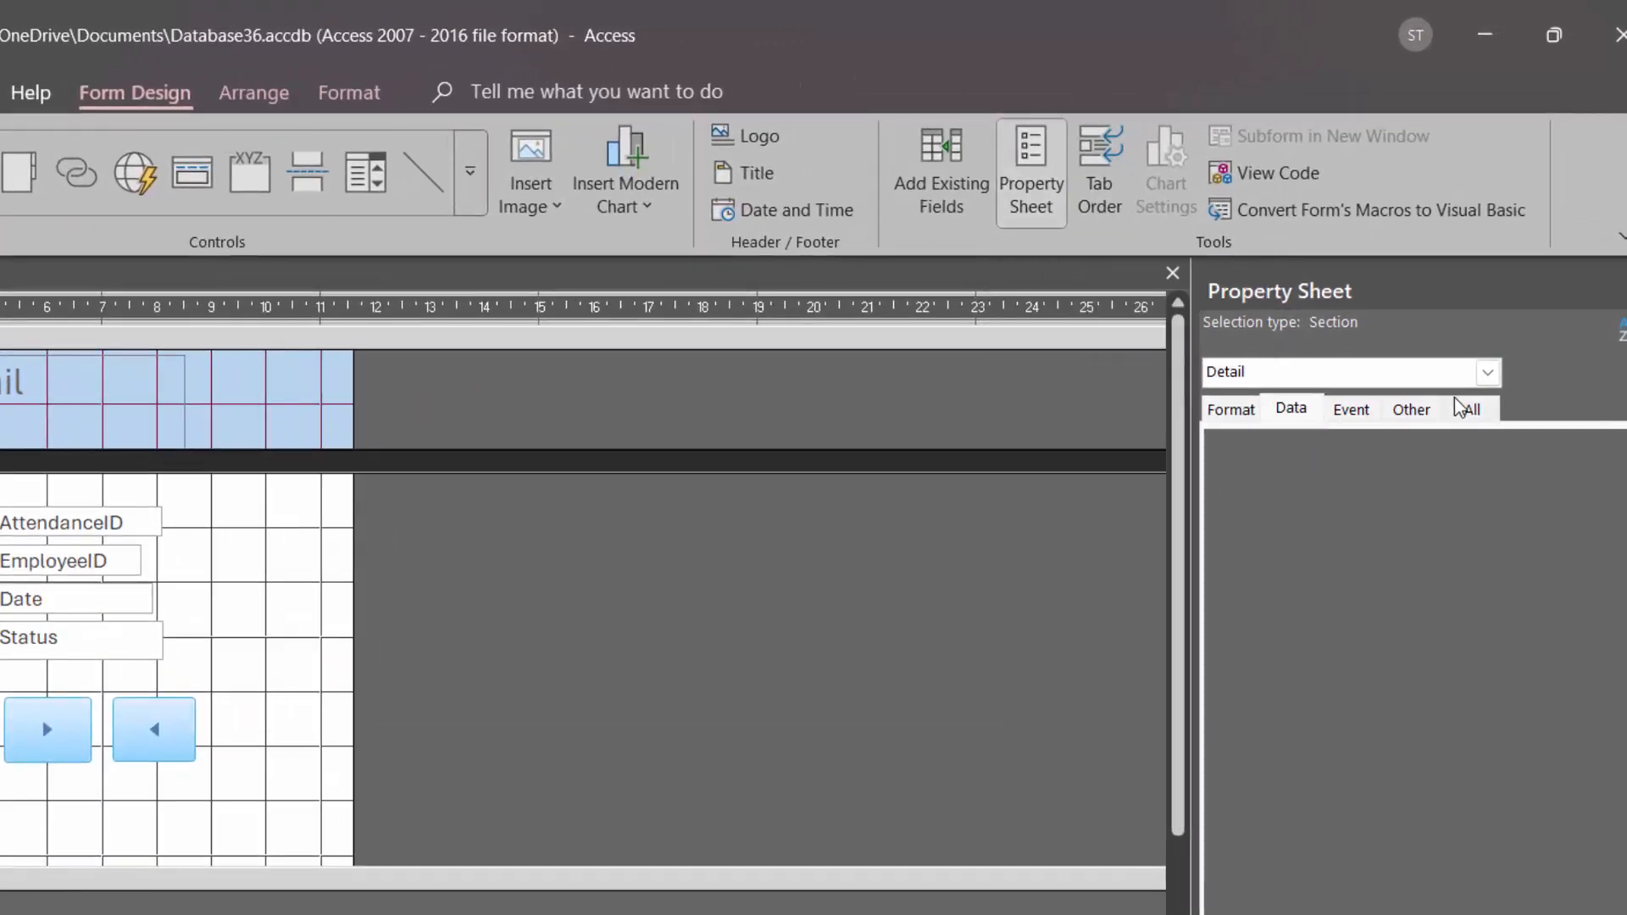
click(1425, 415)
click(1476, 418)
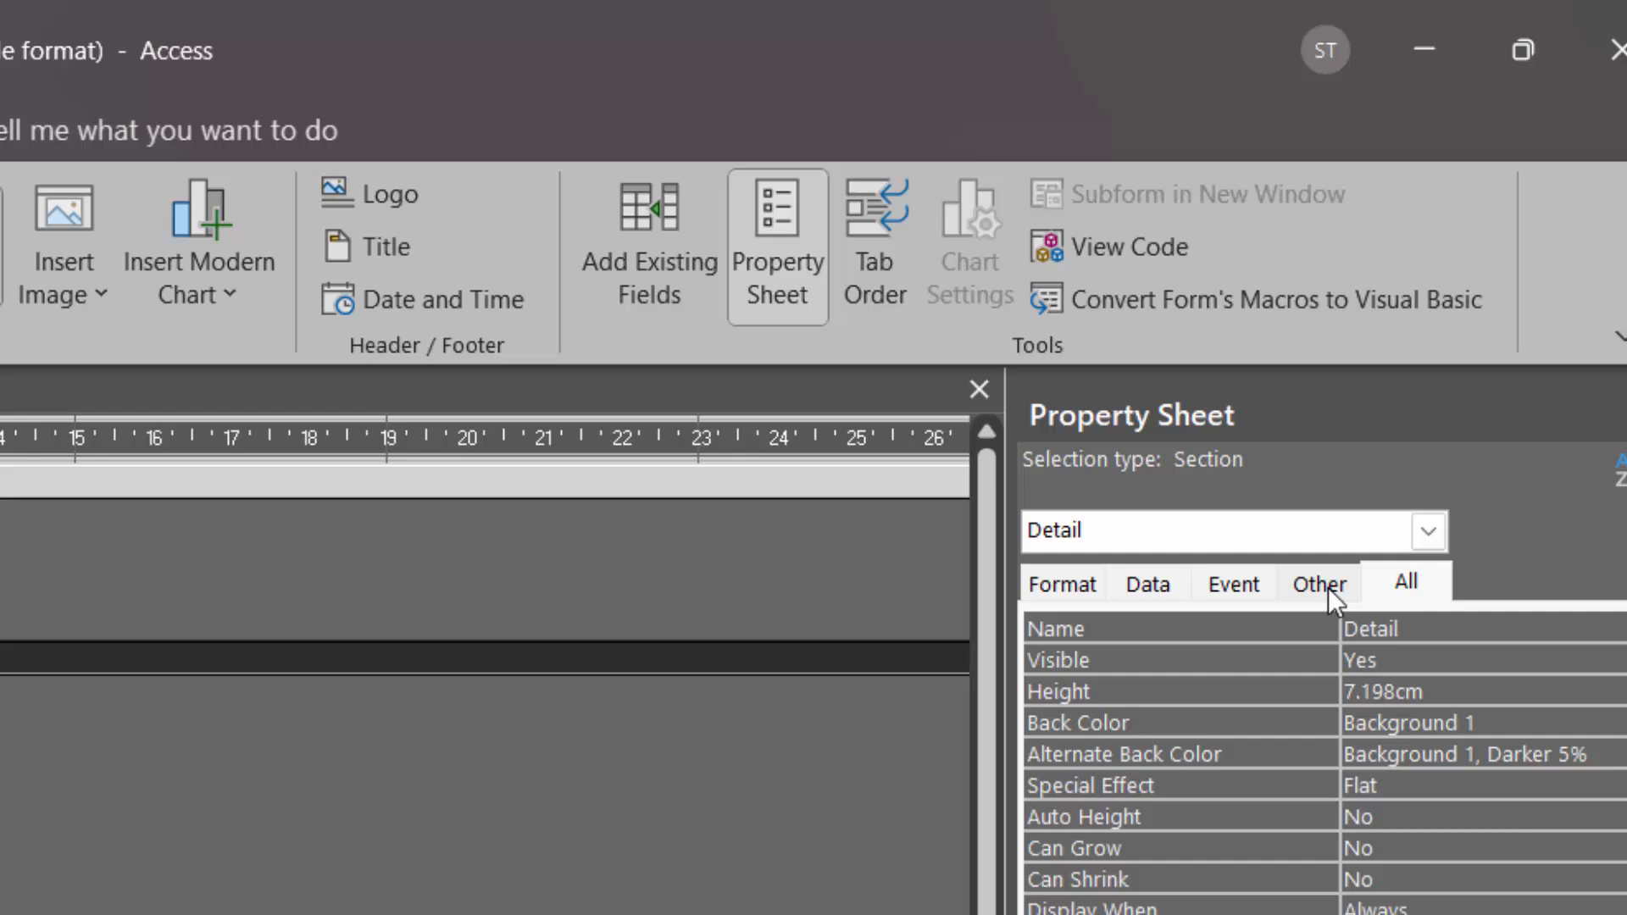
click(1326, 584)
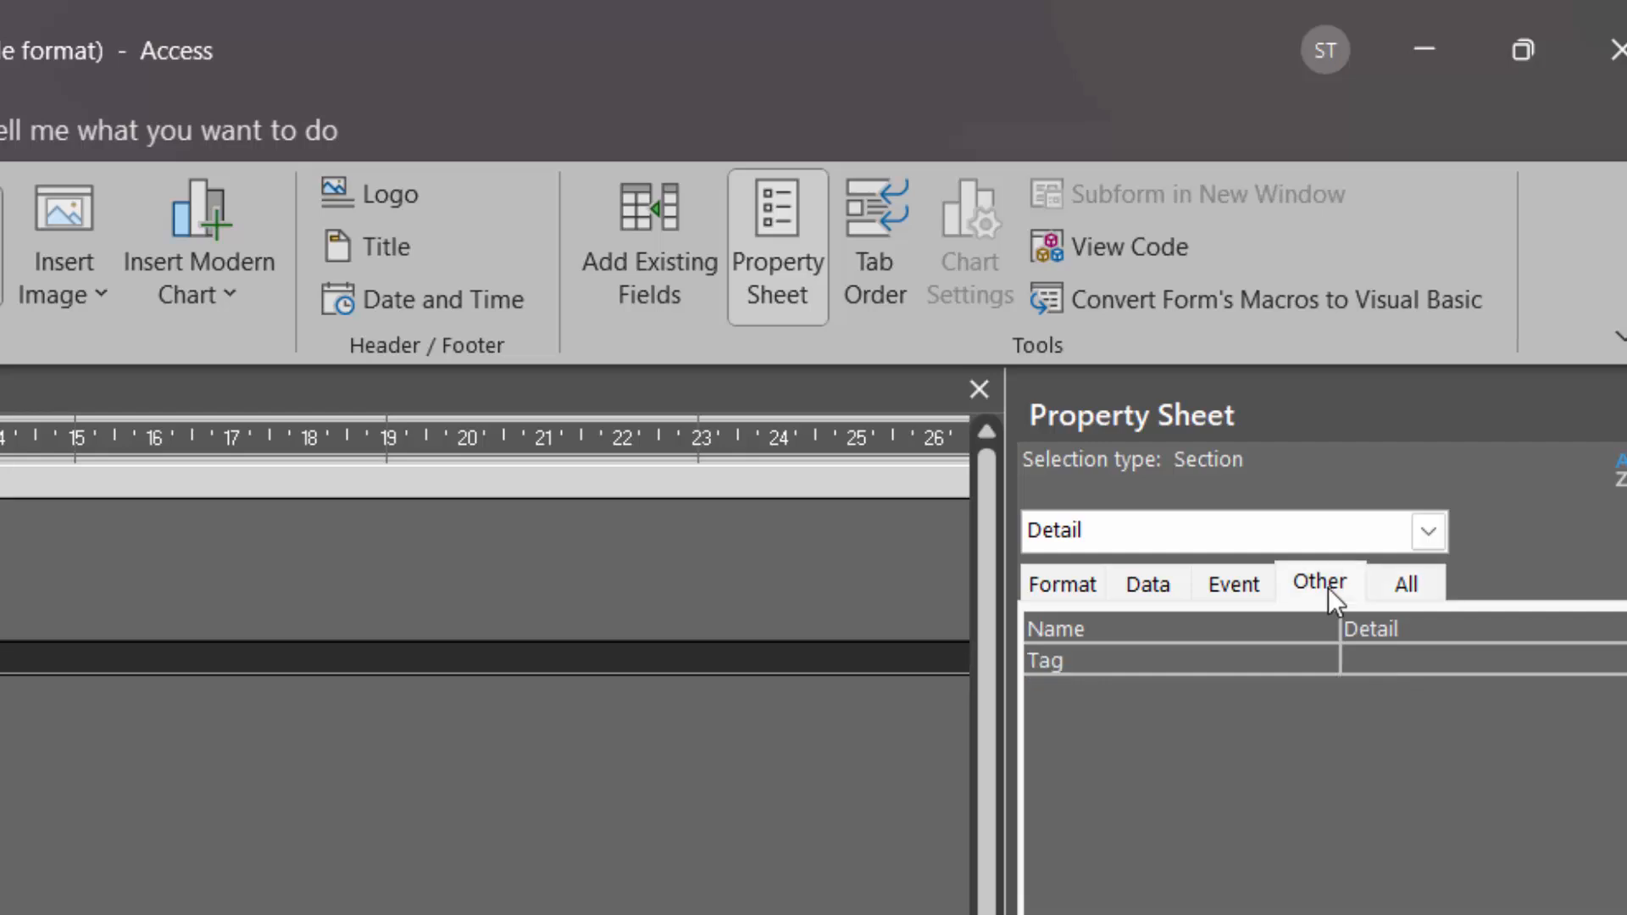
click(1428, 533)
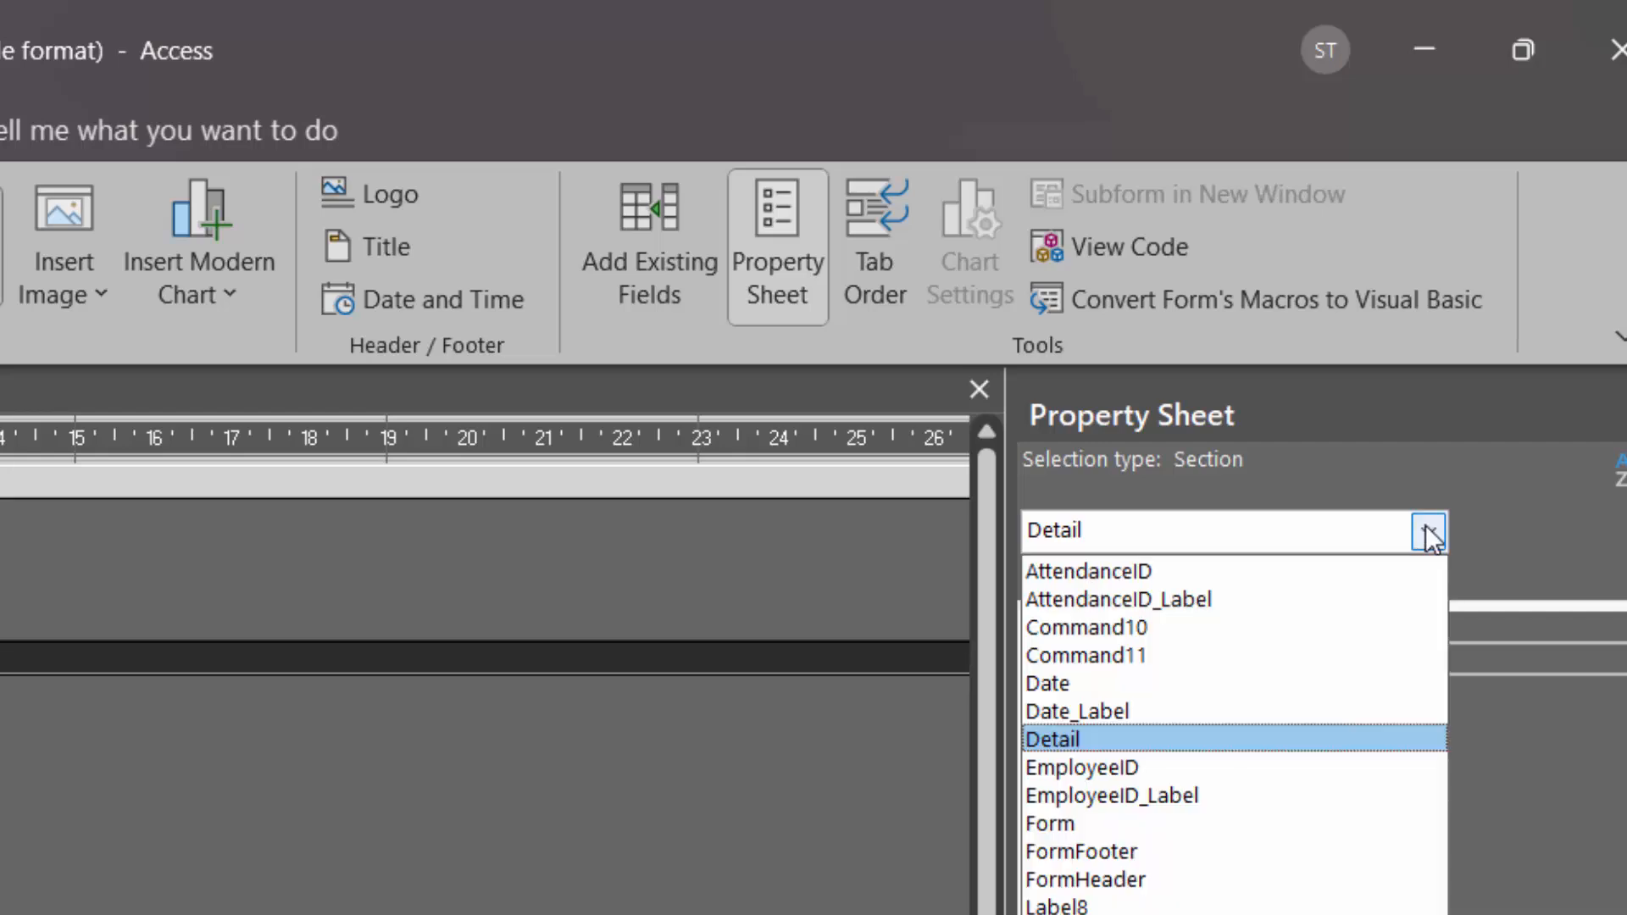
click(1145, 824)
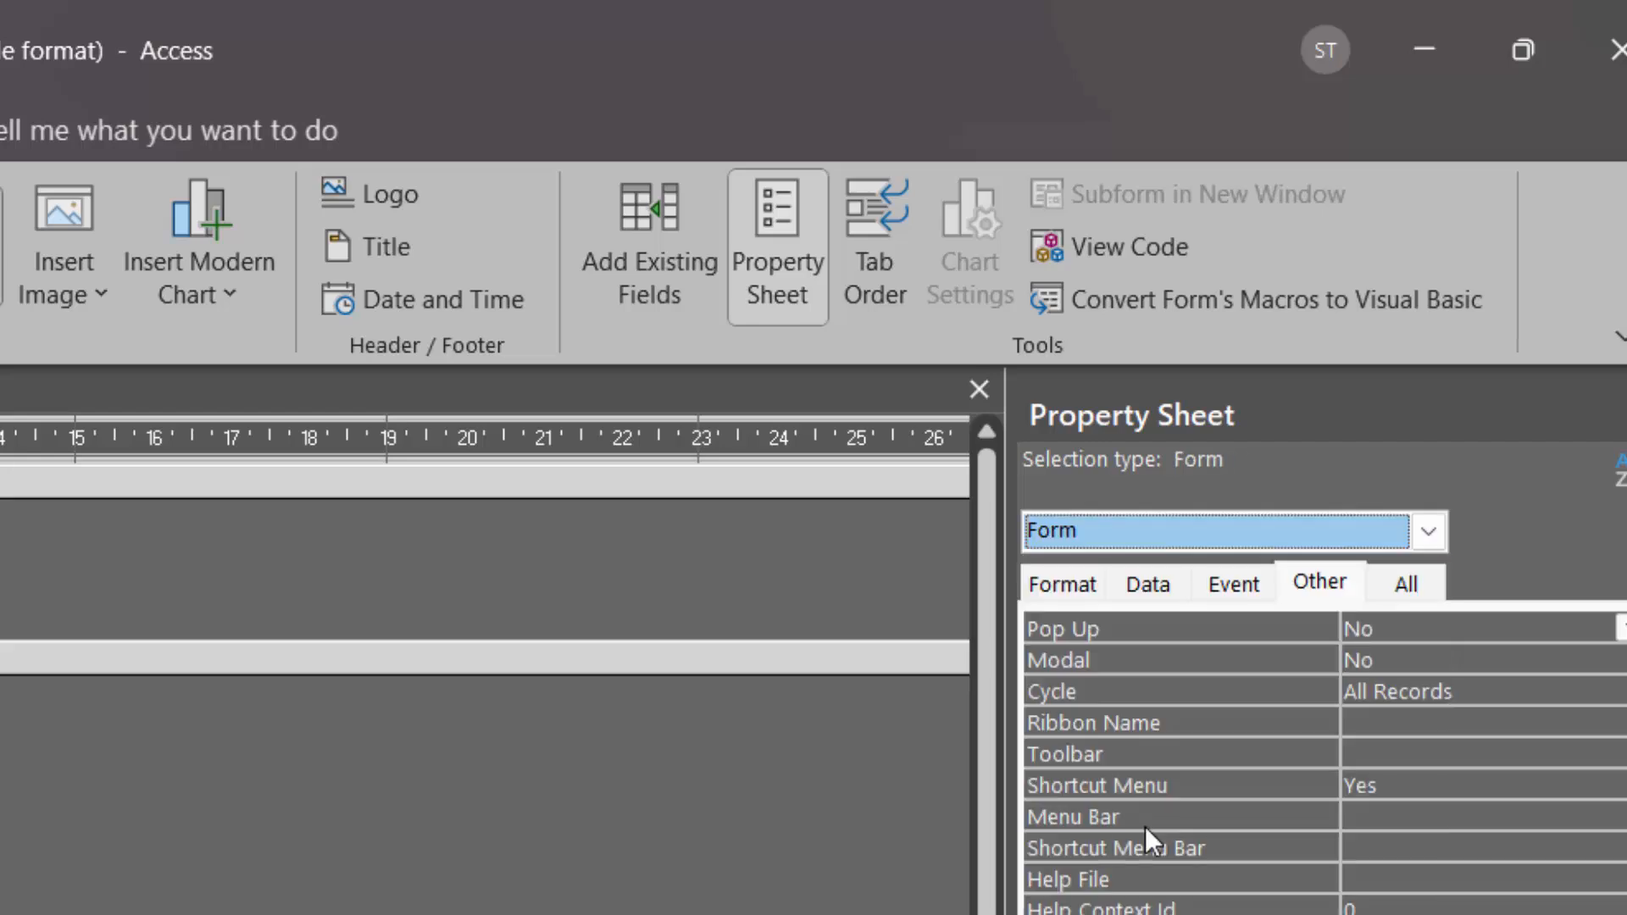
click(1319, 588)
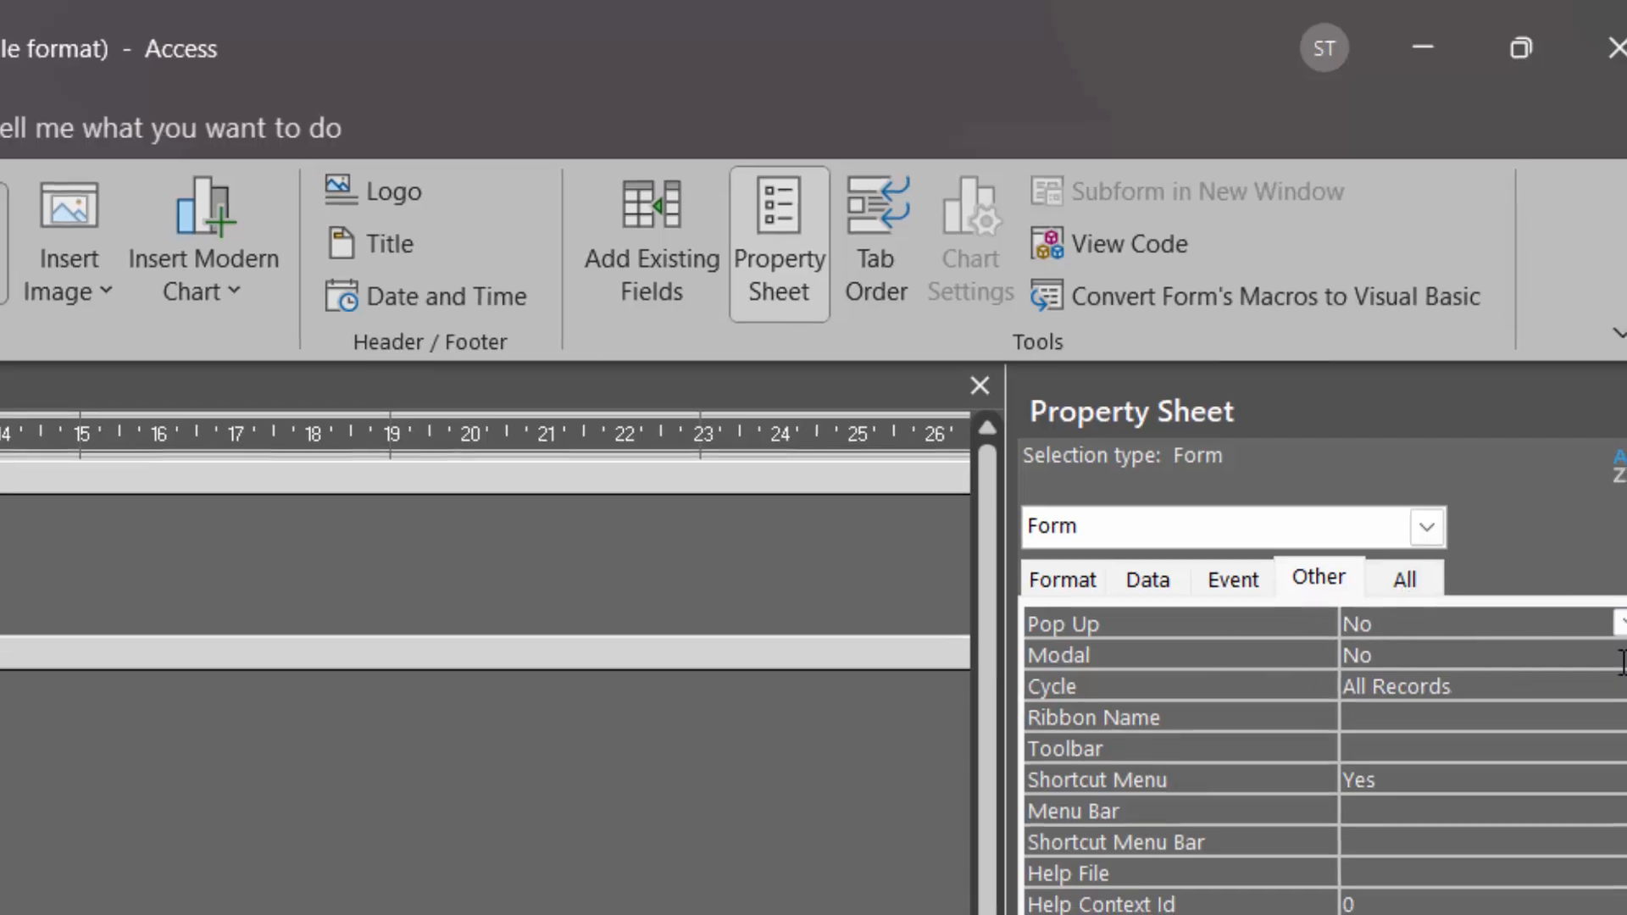
click(1621, 623)
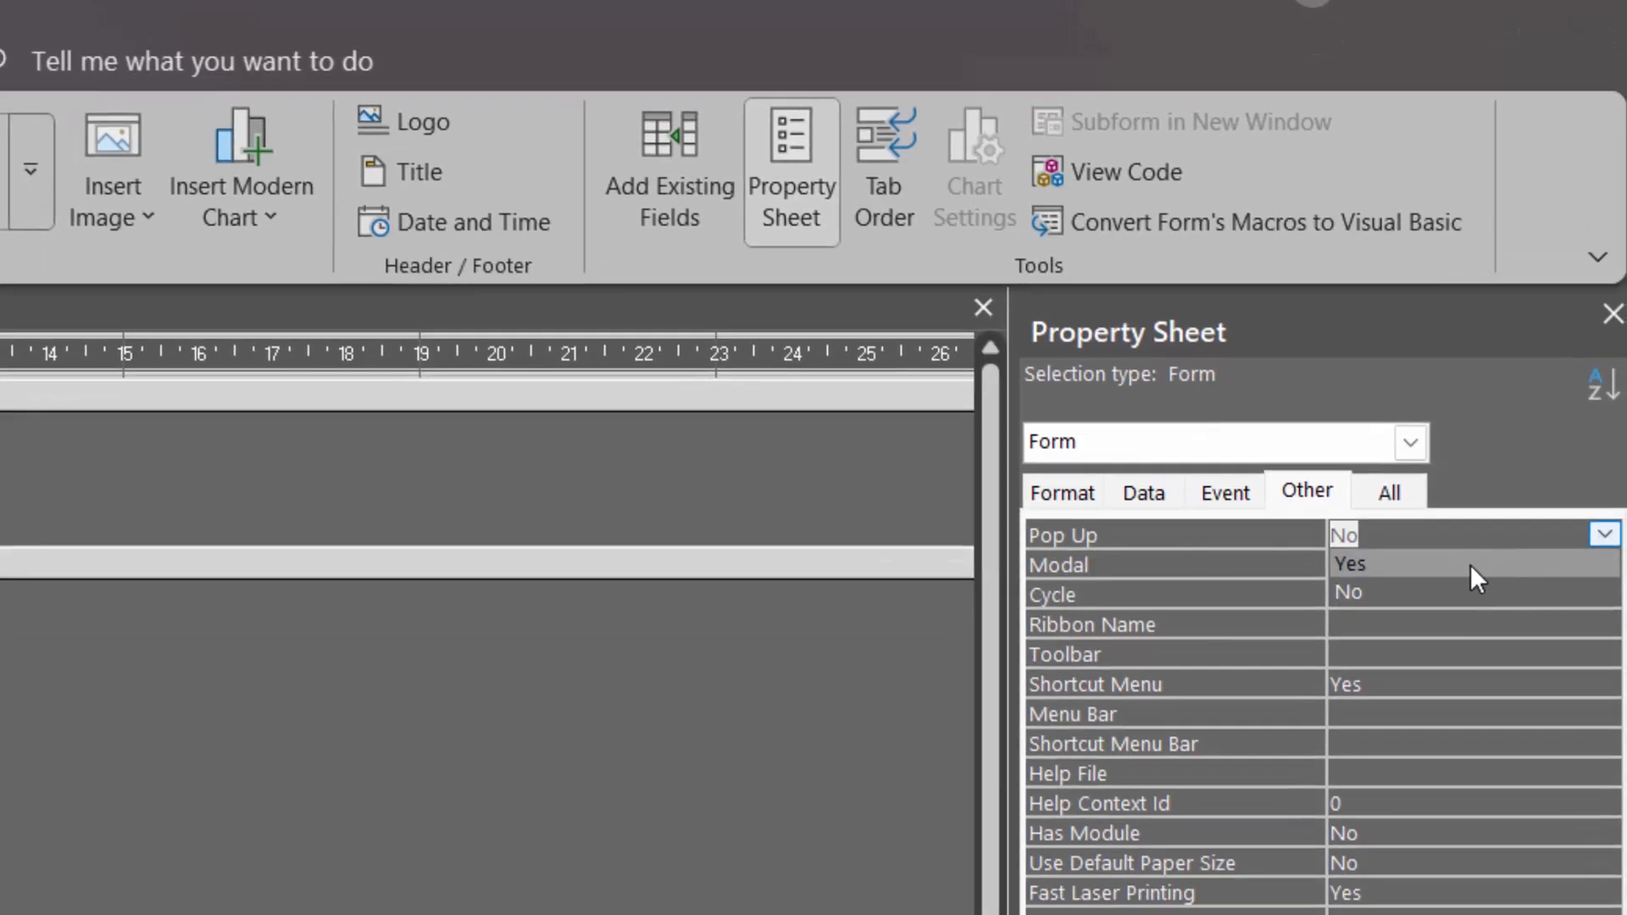
click(1470, 564)
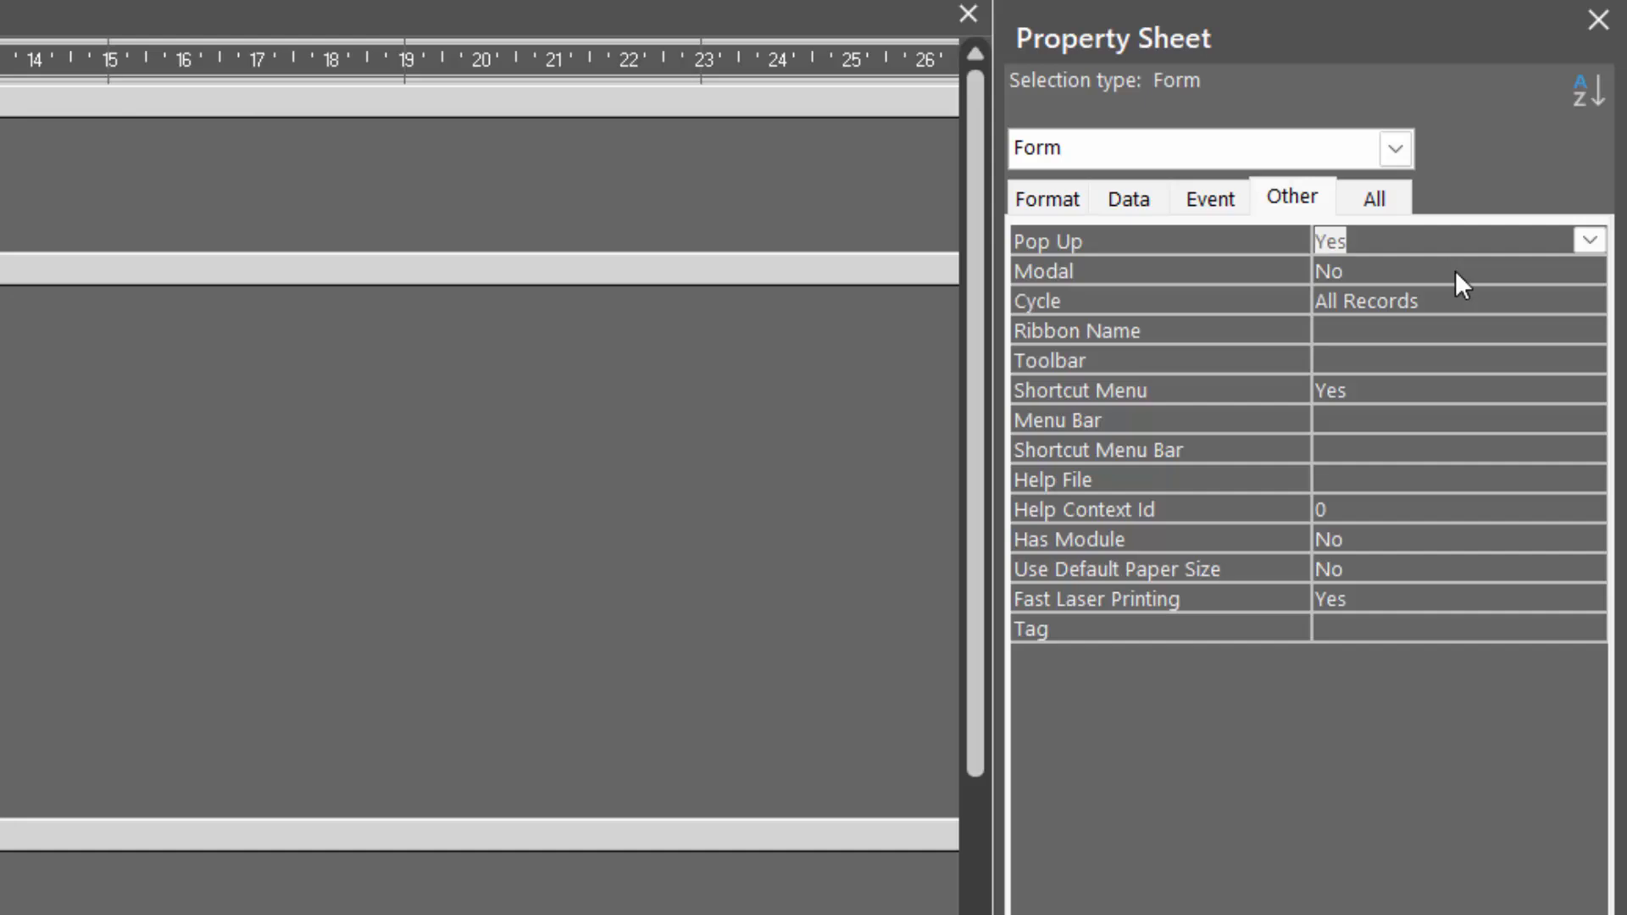
Set the Border Style property of the whole form to None, leaving Auto Resize at Yes.
click(1044, 203)
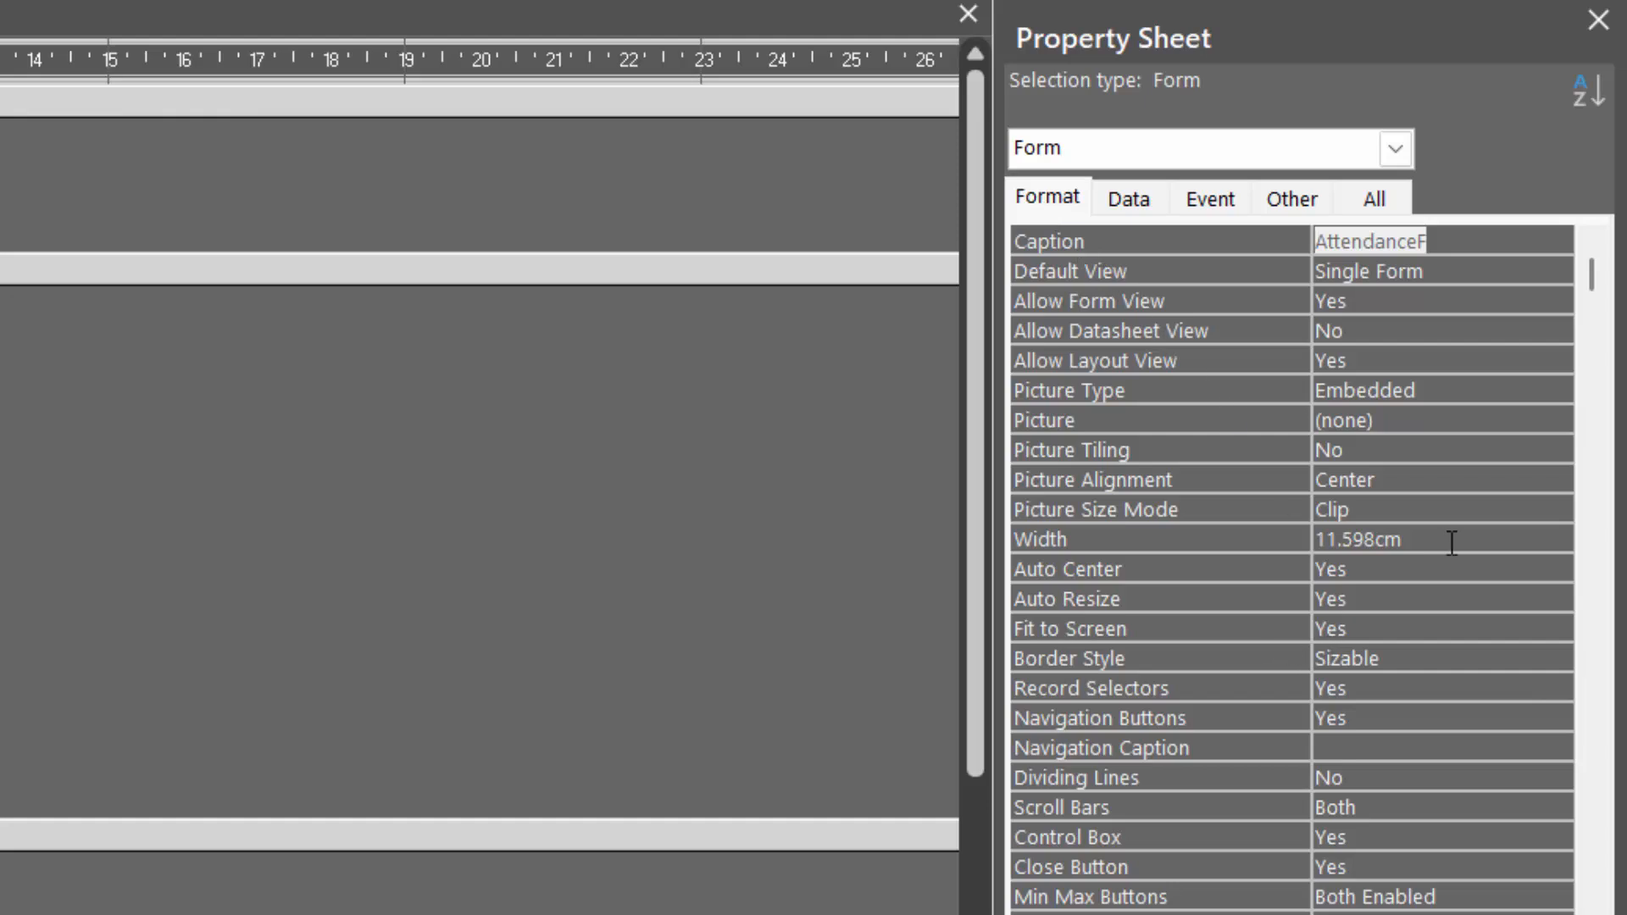
click(1387, 593)
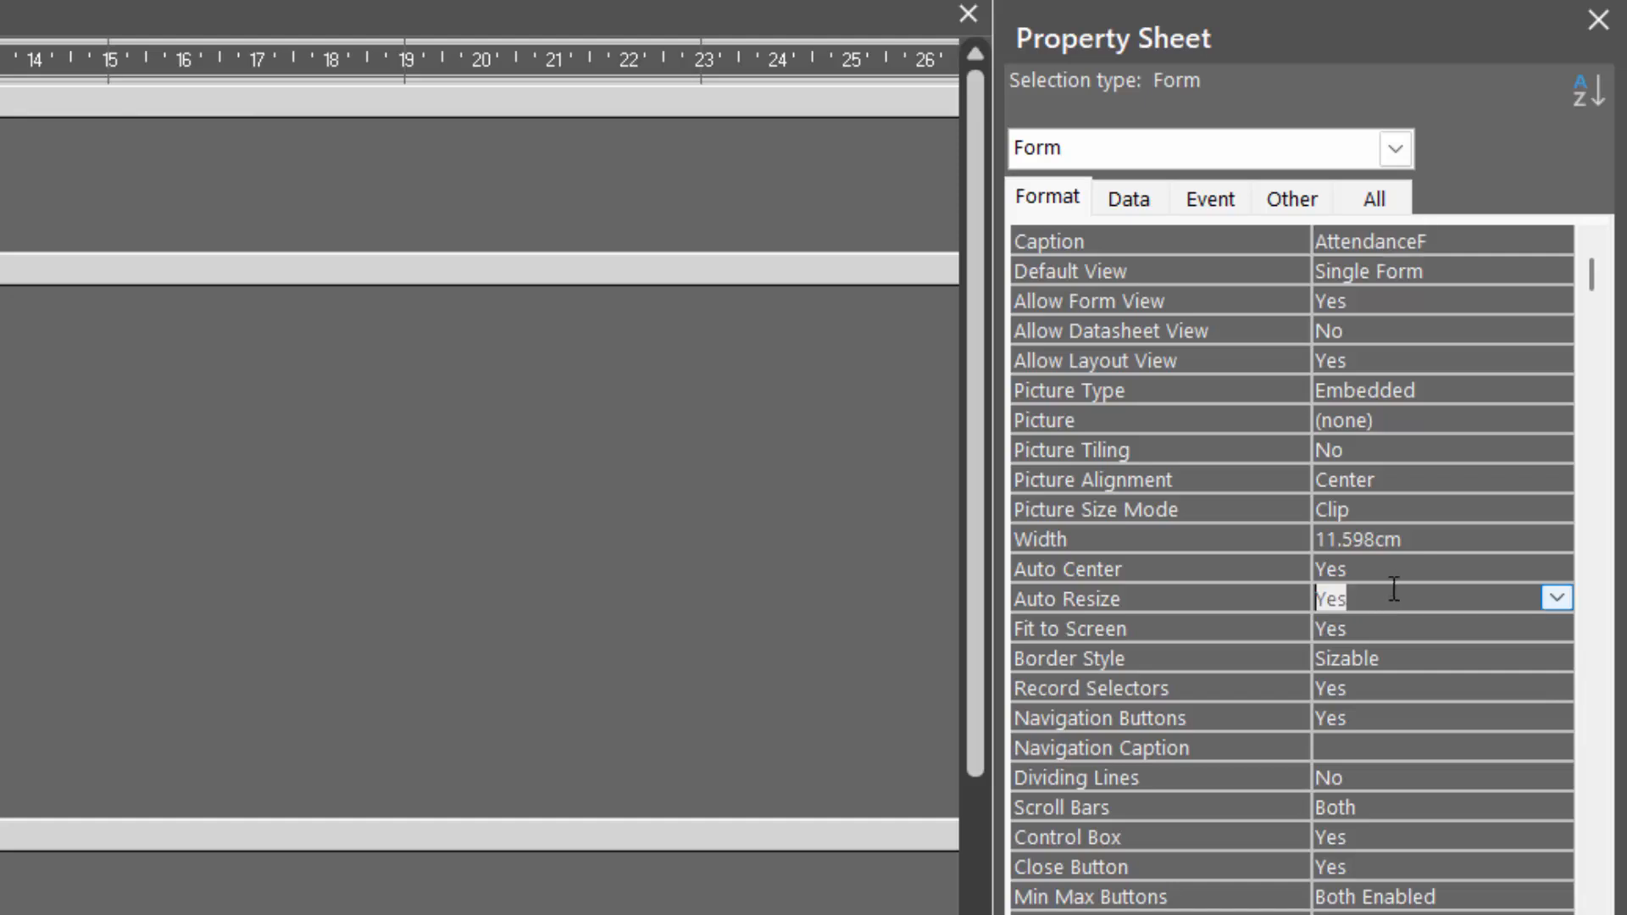
click(1556, 598)
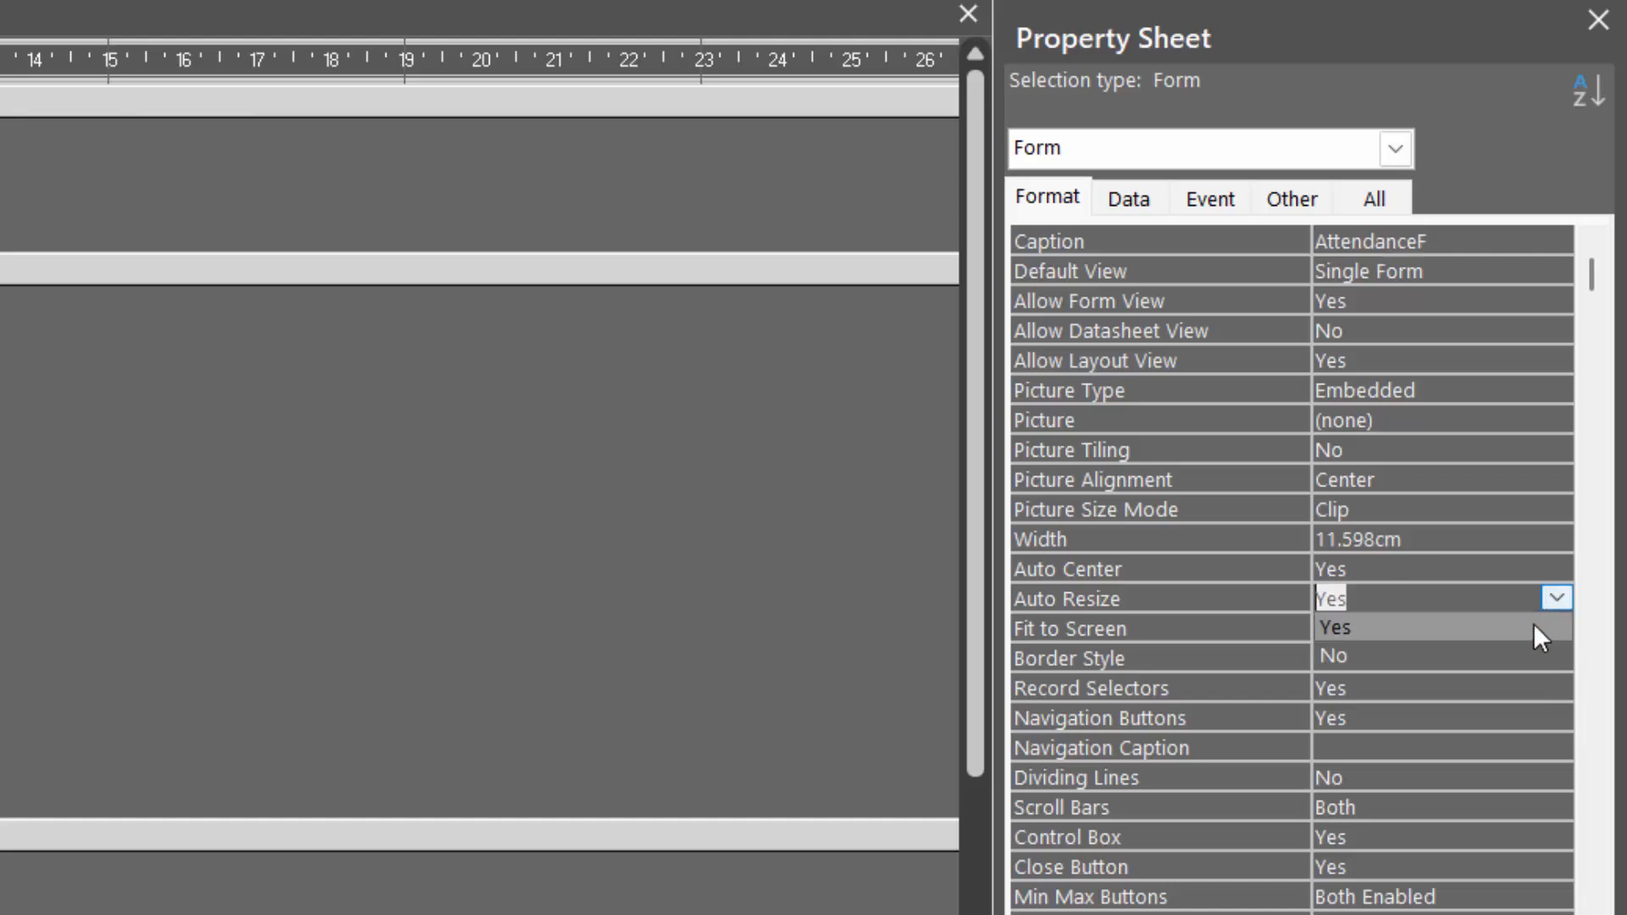
click(1488, 684)
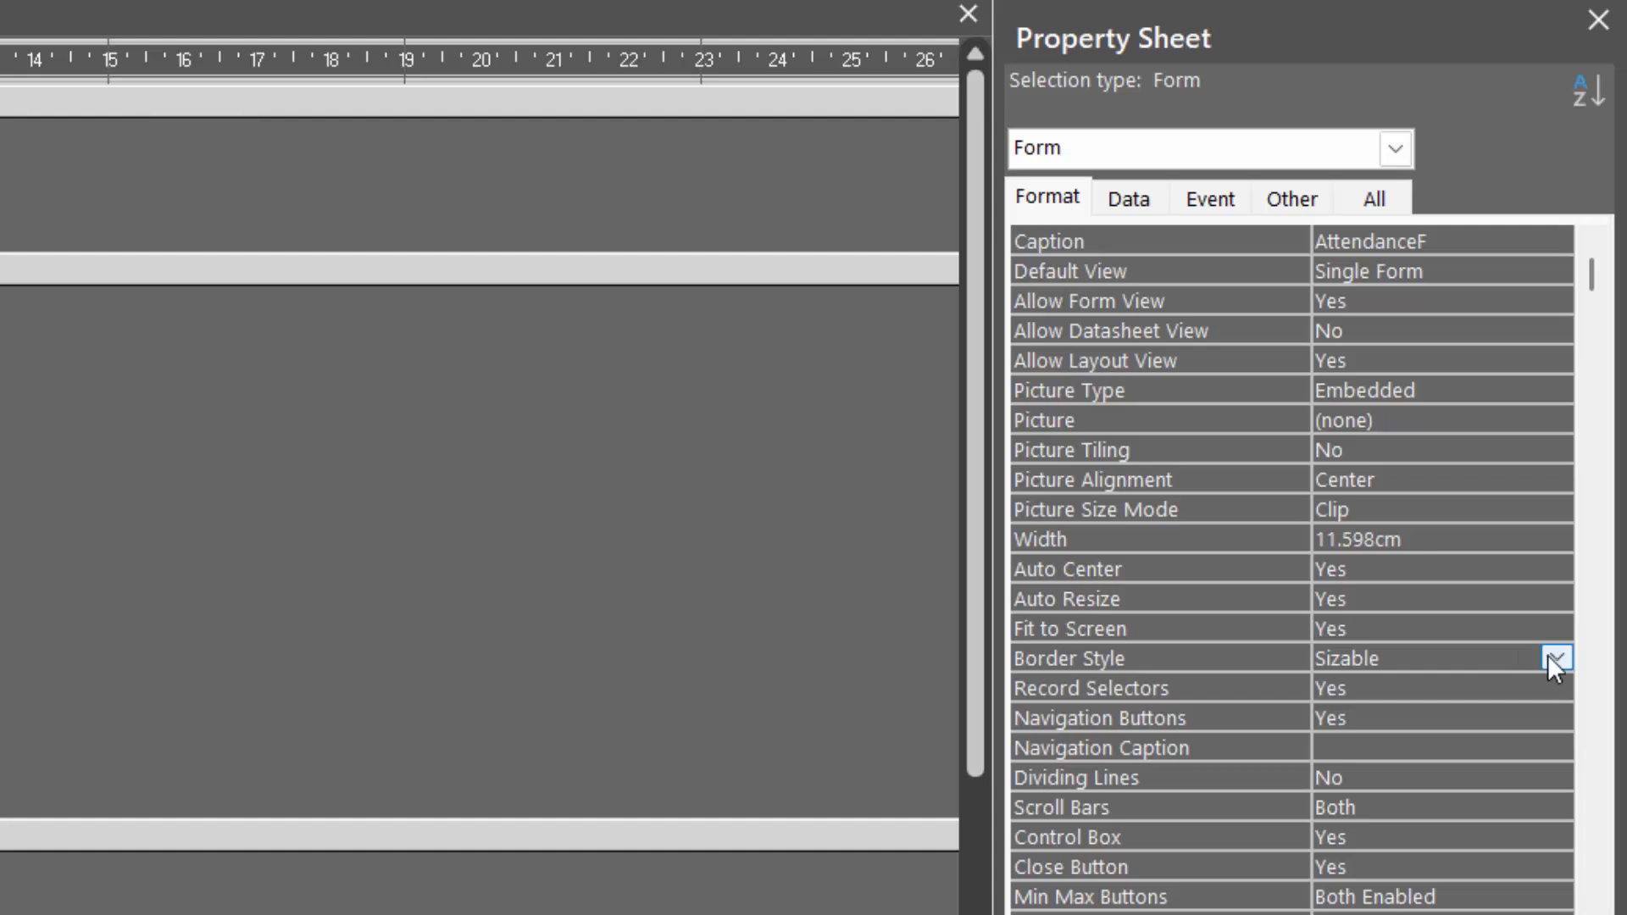
click(1556, 657)
click(1513, 684)
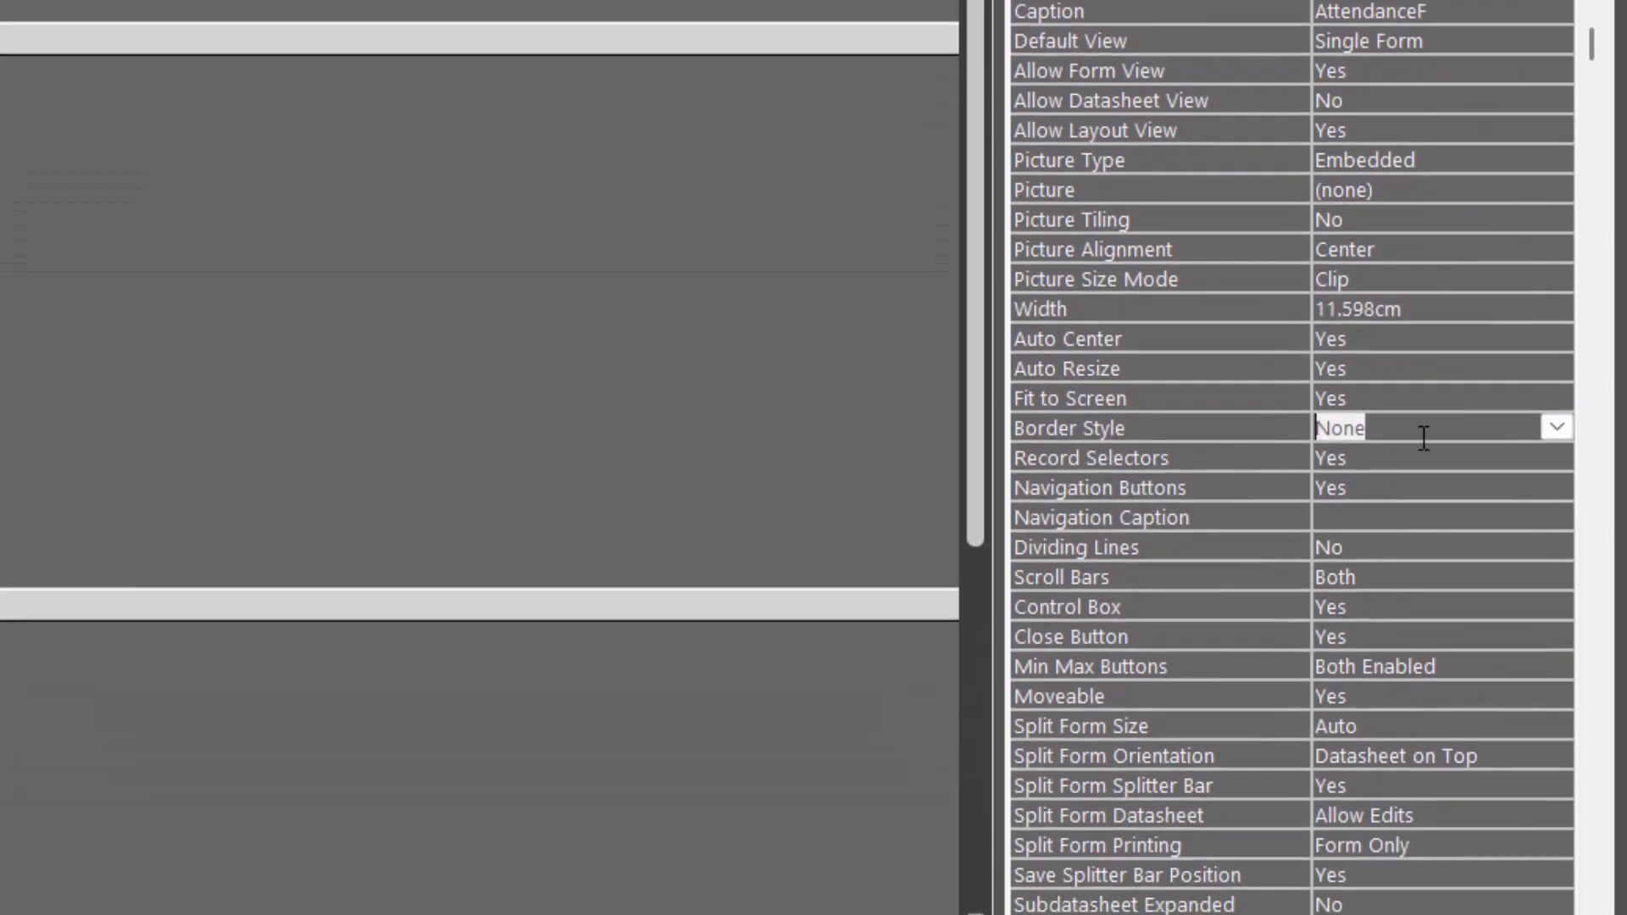
Set the form's Record Selectors property to No and its Scroll Bars property to Vertical Only.
click(1442, 457)
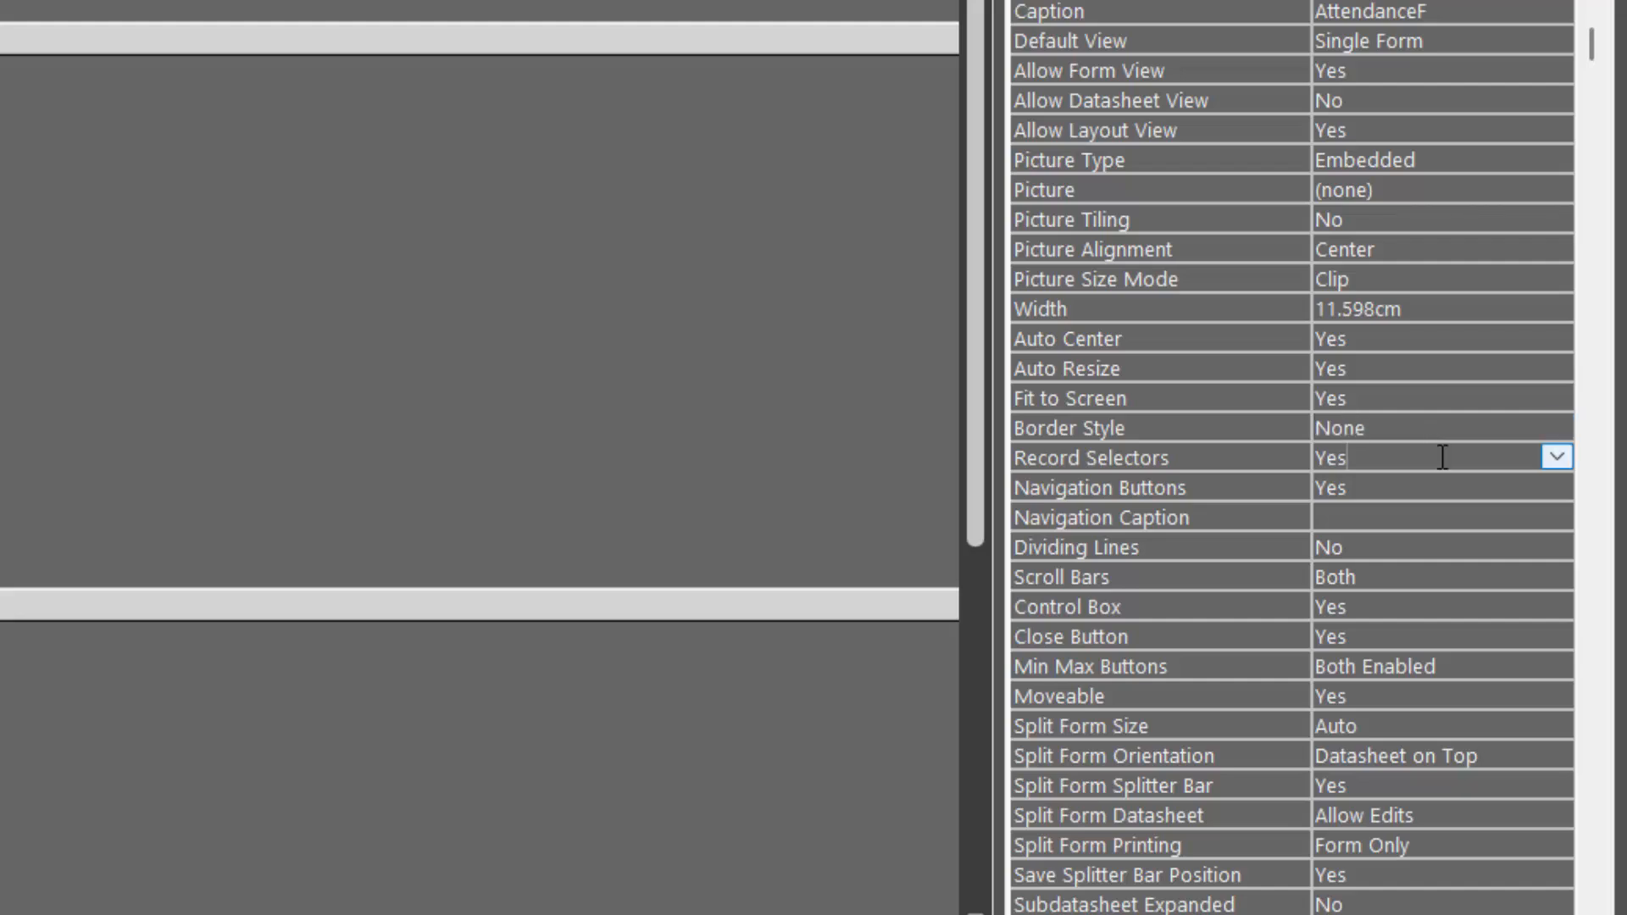
click(1558, 456)
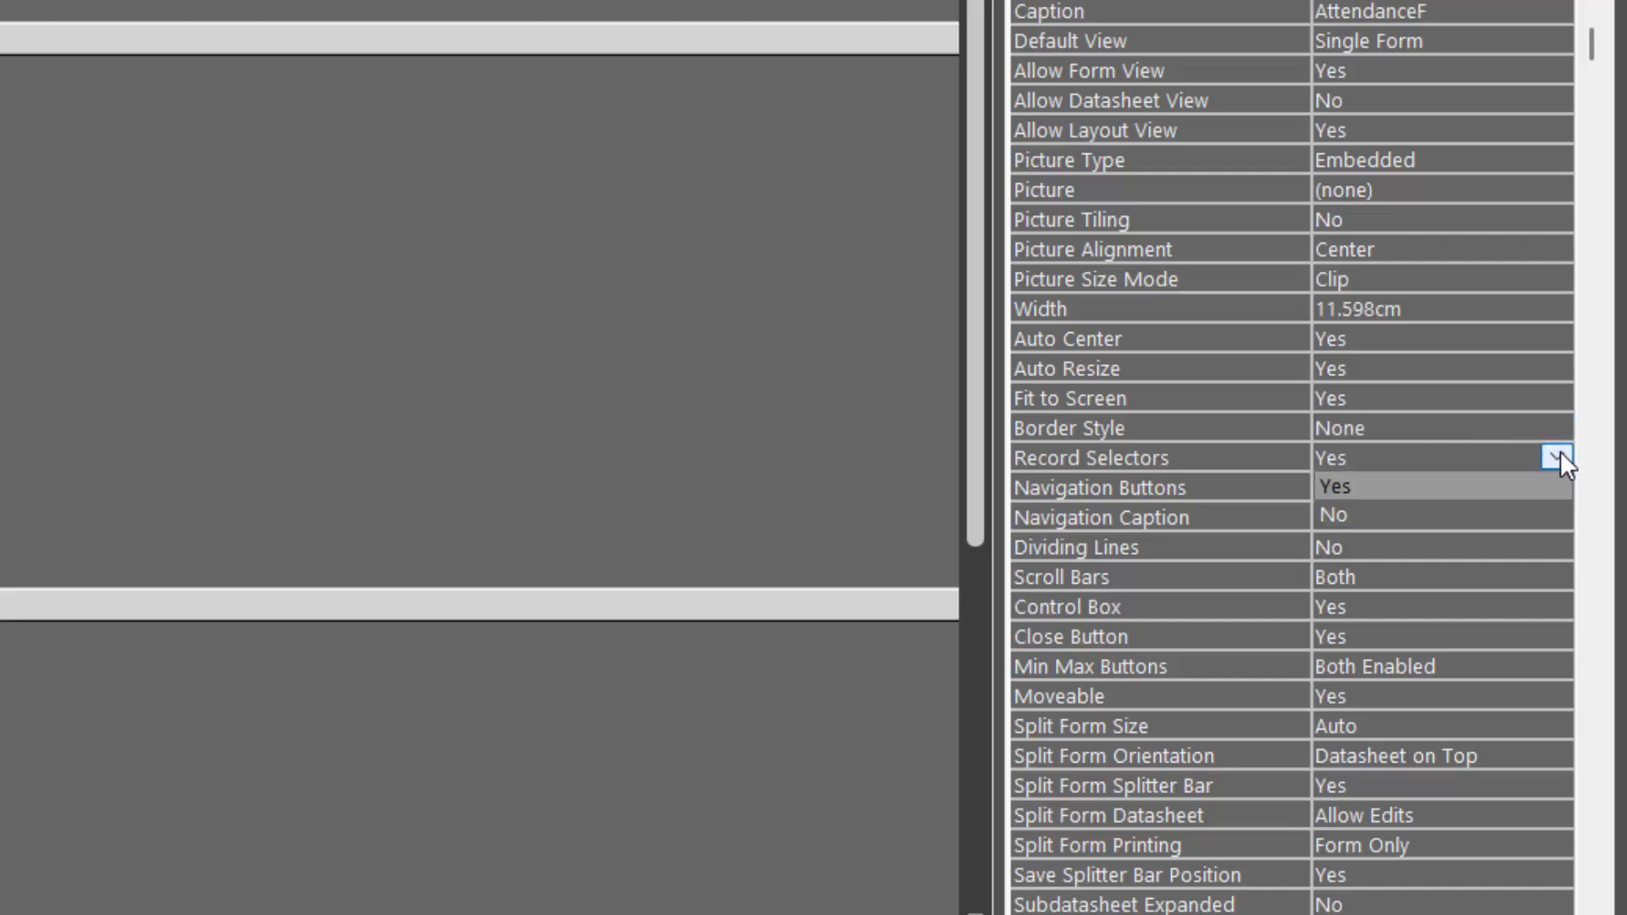
click(1497, 514)
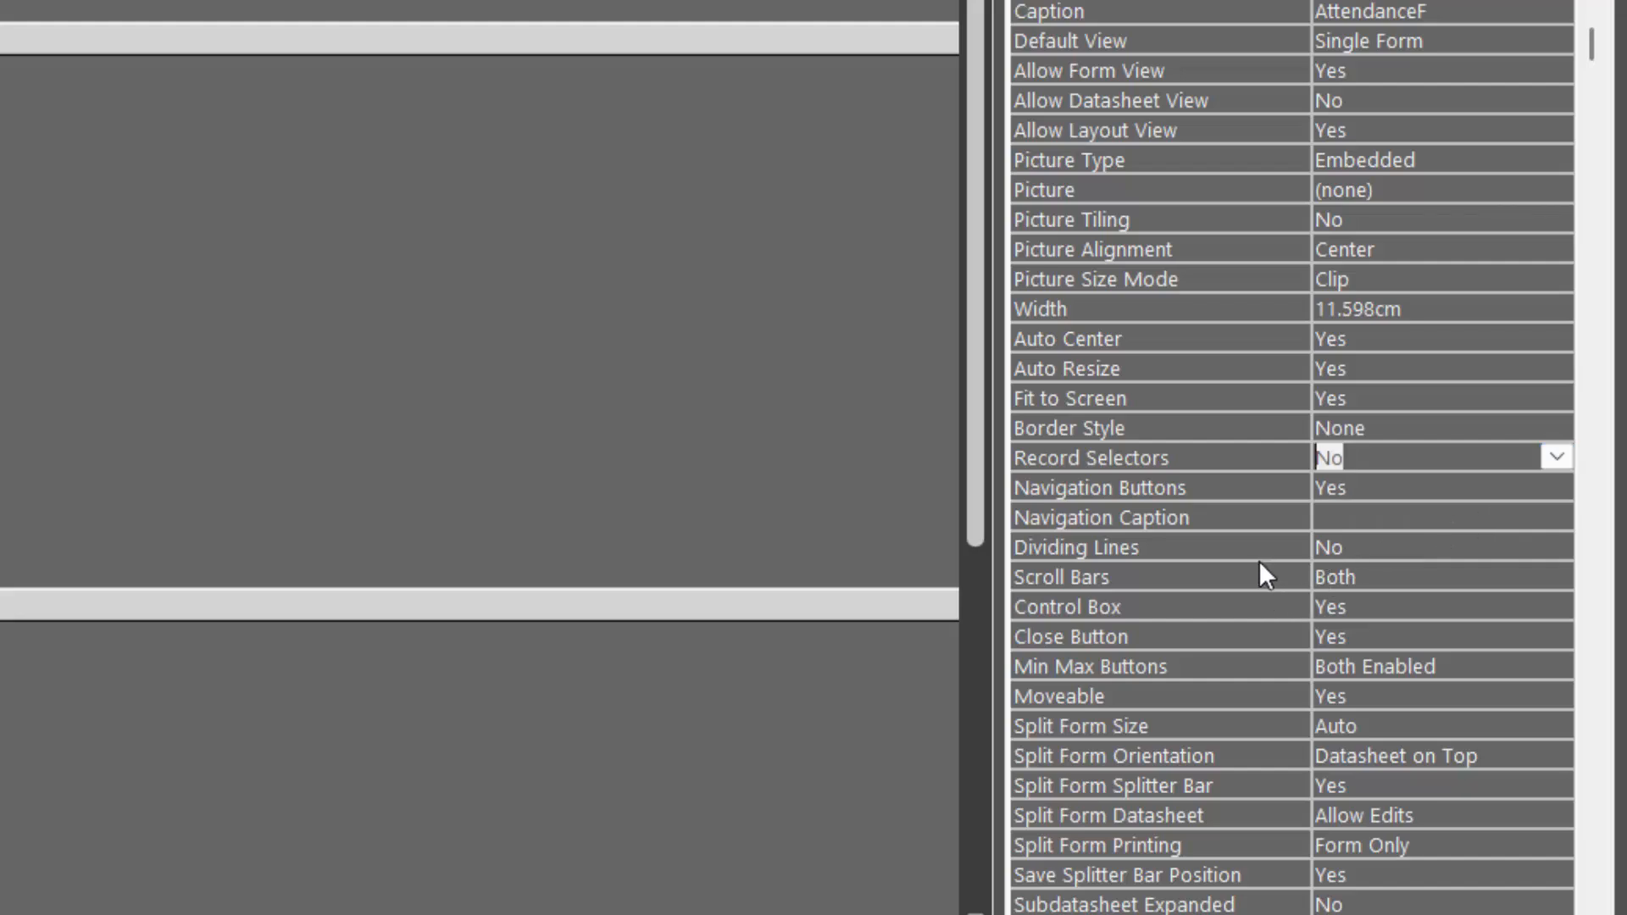
click(1364, 576)
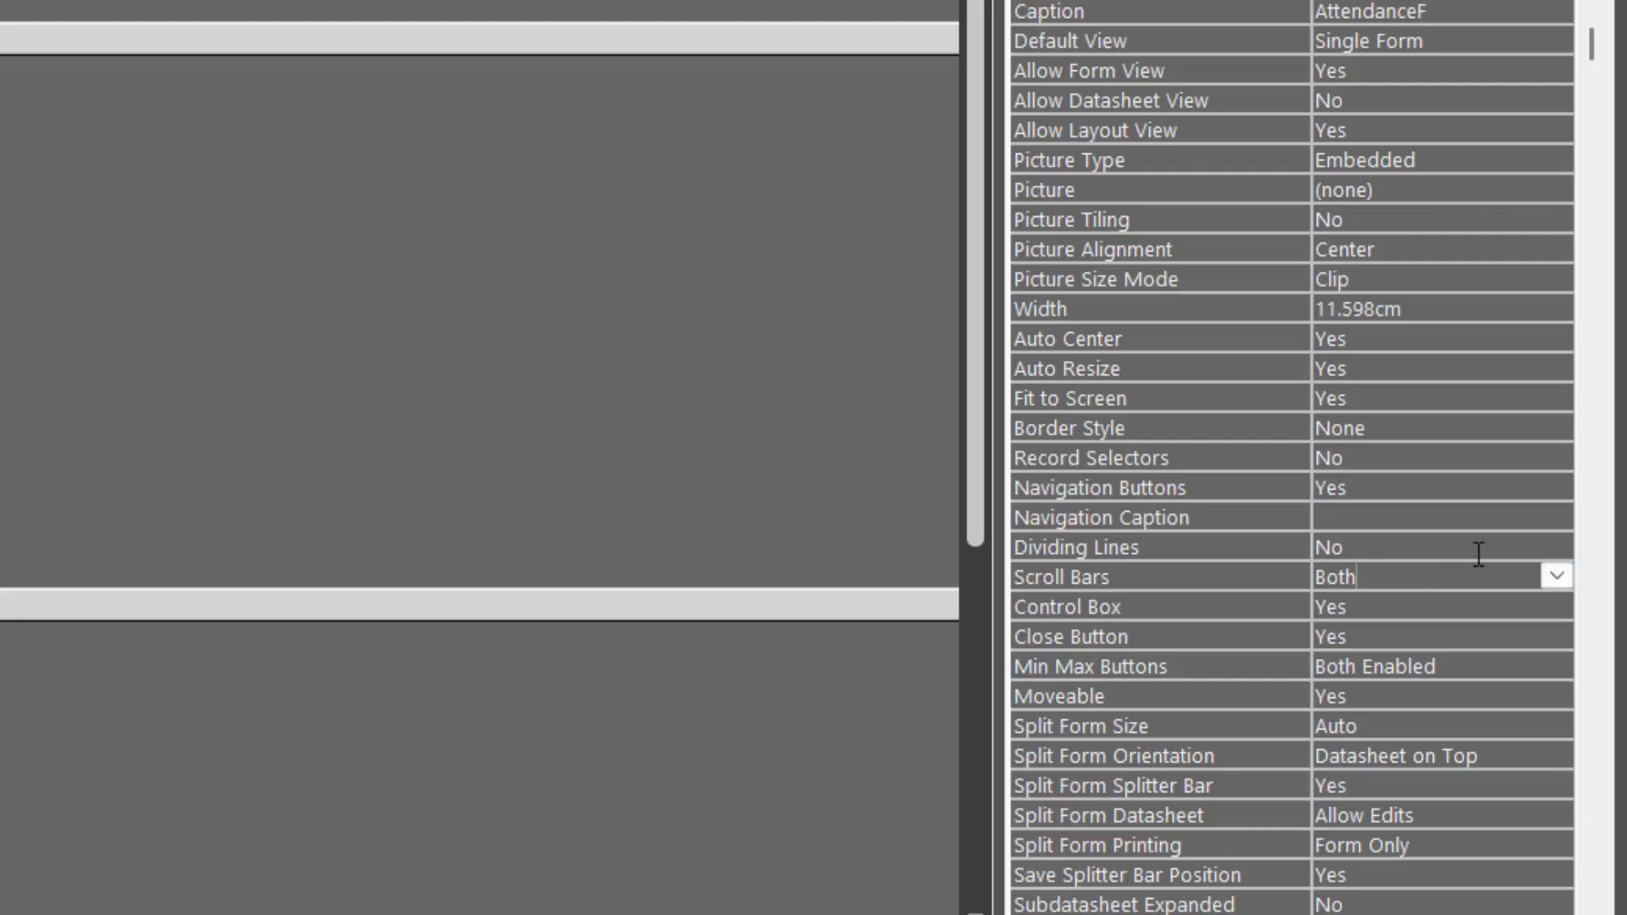
click(1557, 576)
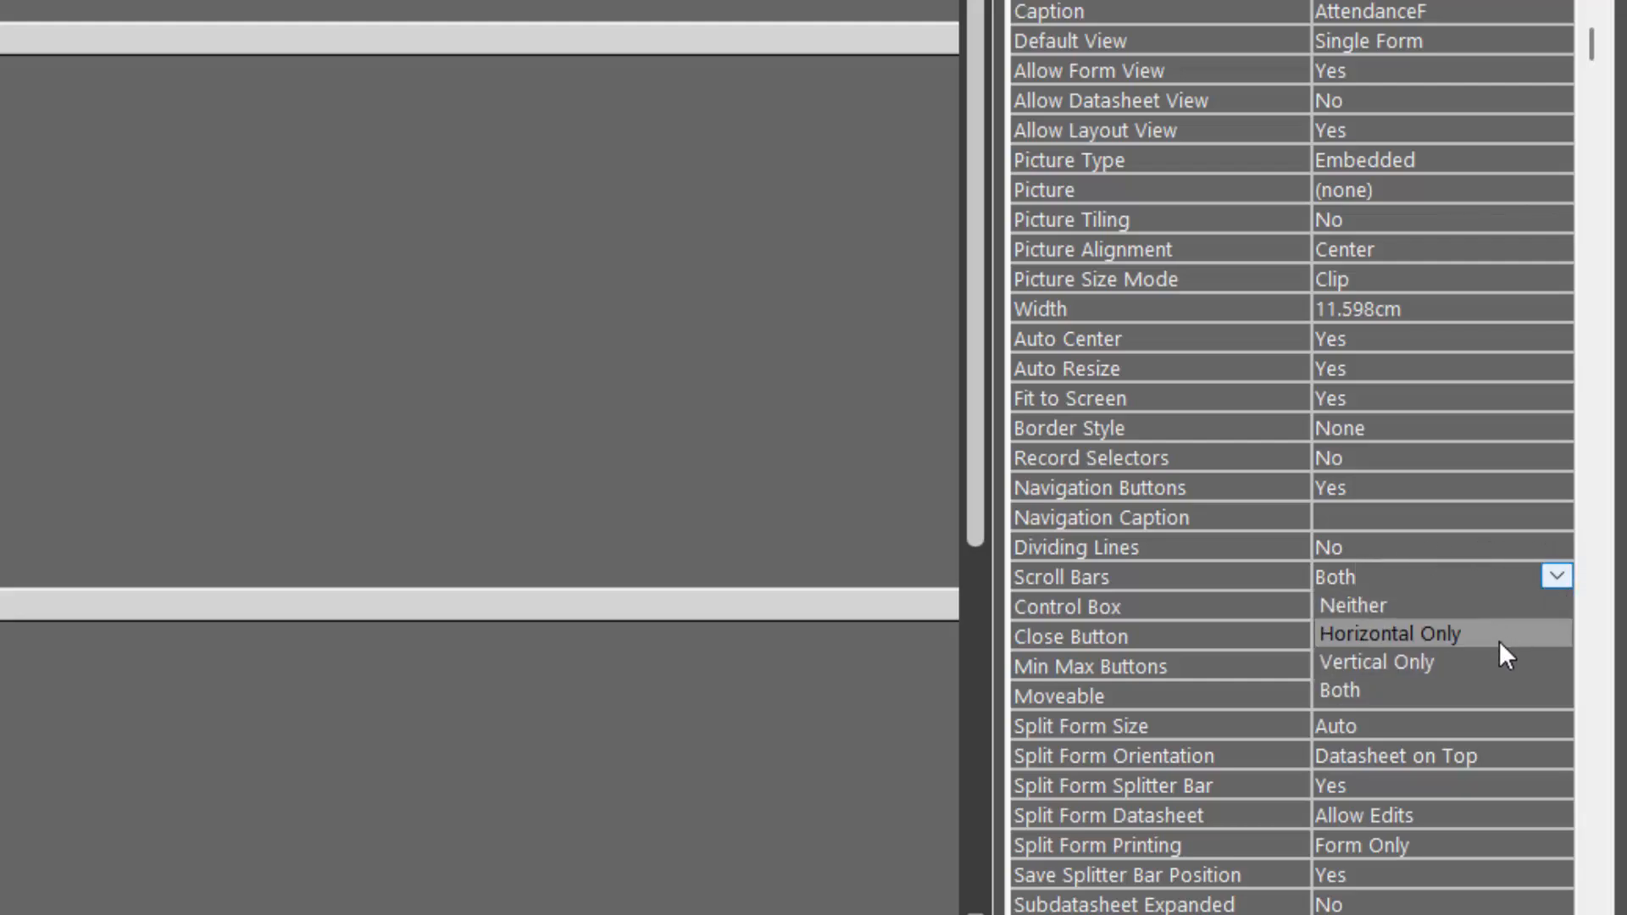
click(1491, 663)
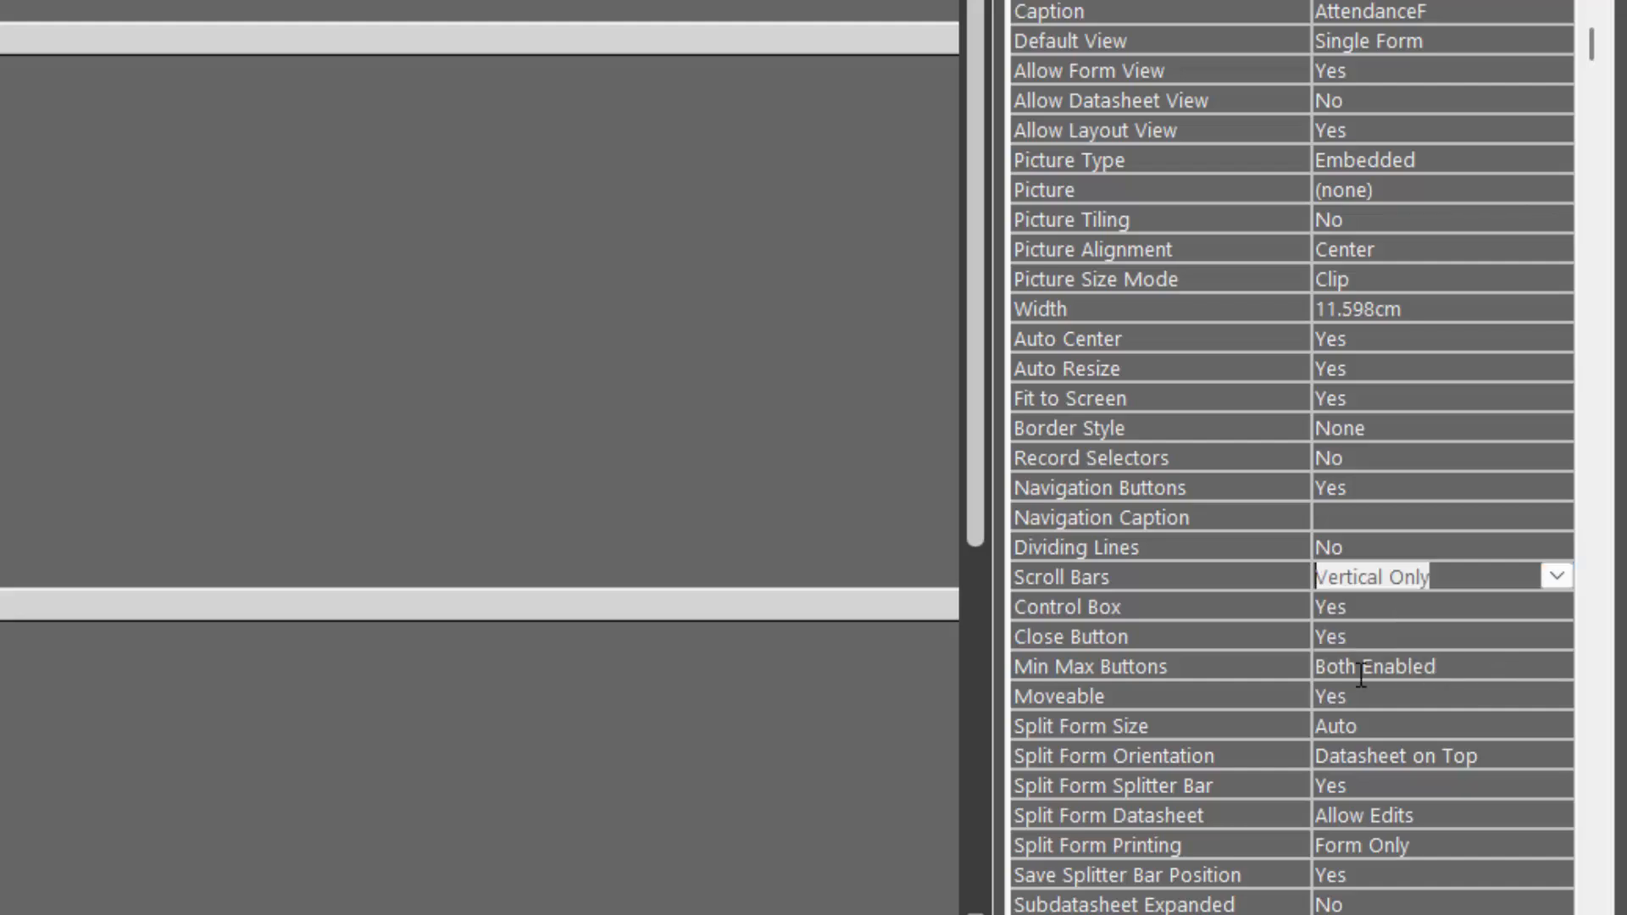
Set the form's Min Max Buttons property to None.
click(1516, 654)
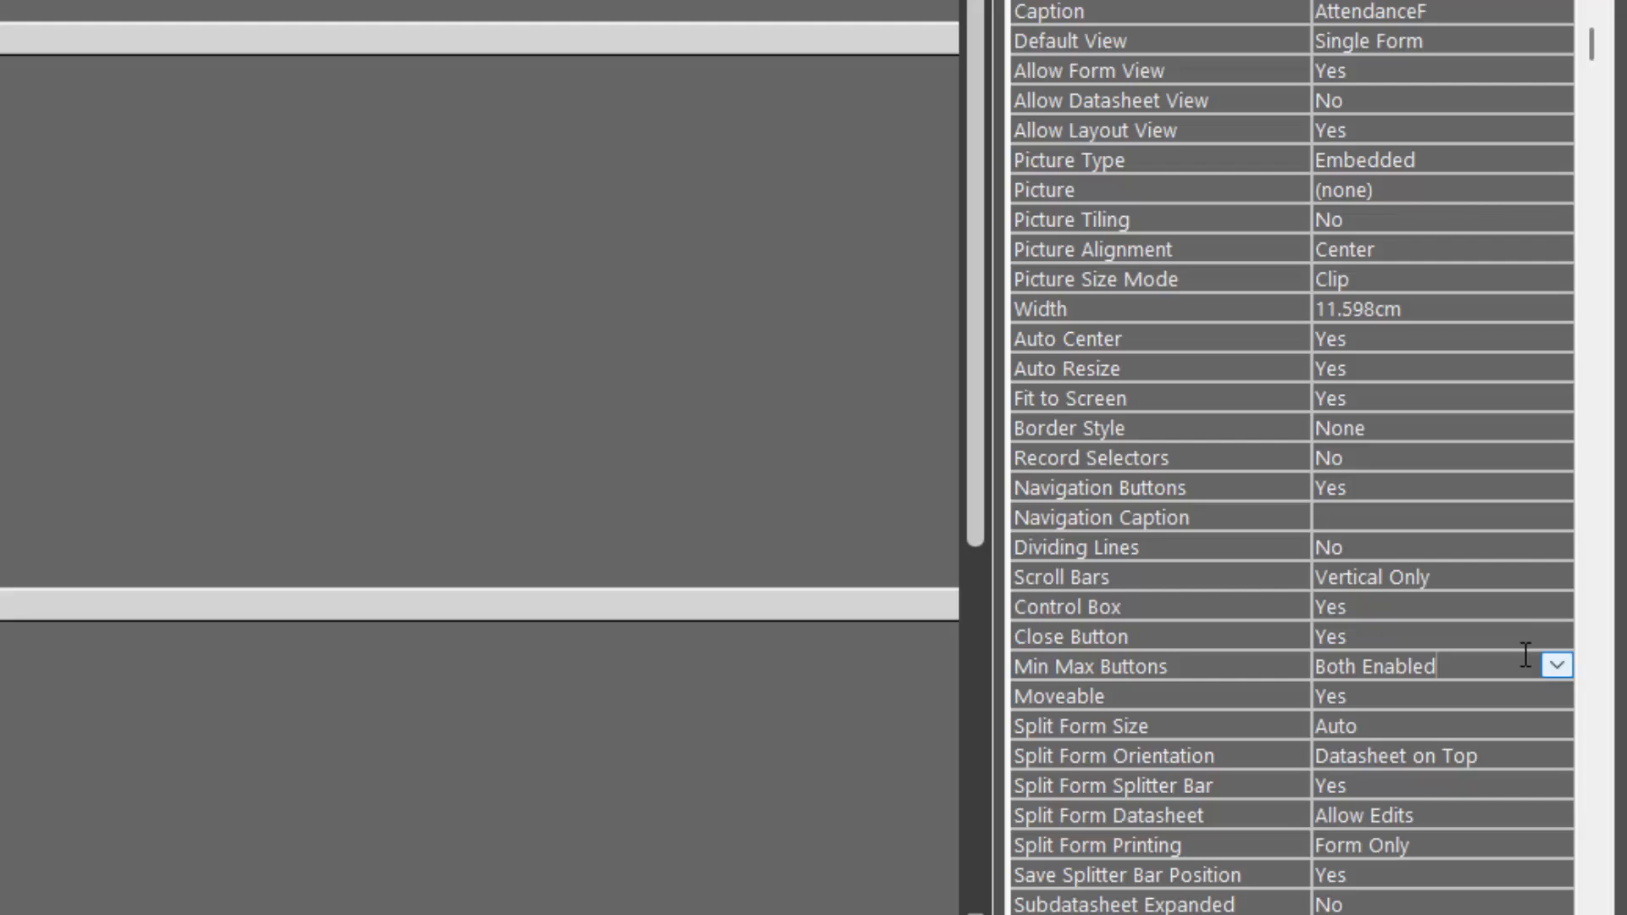
click(1555, 667)
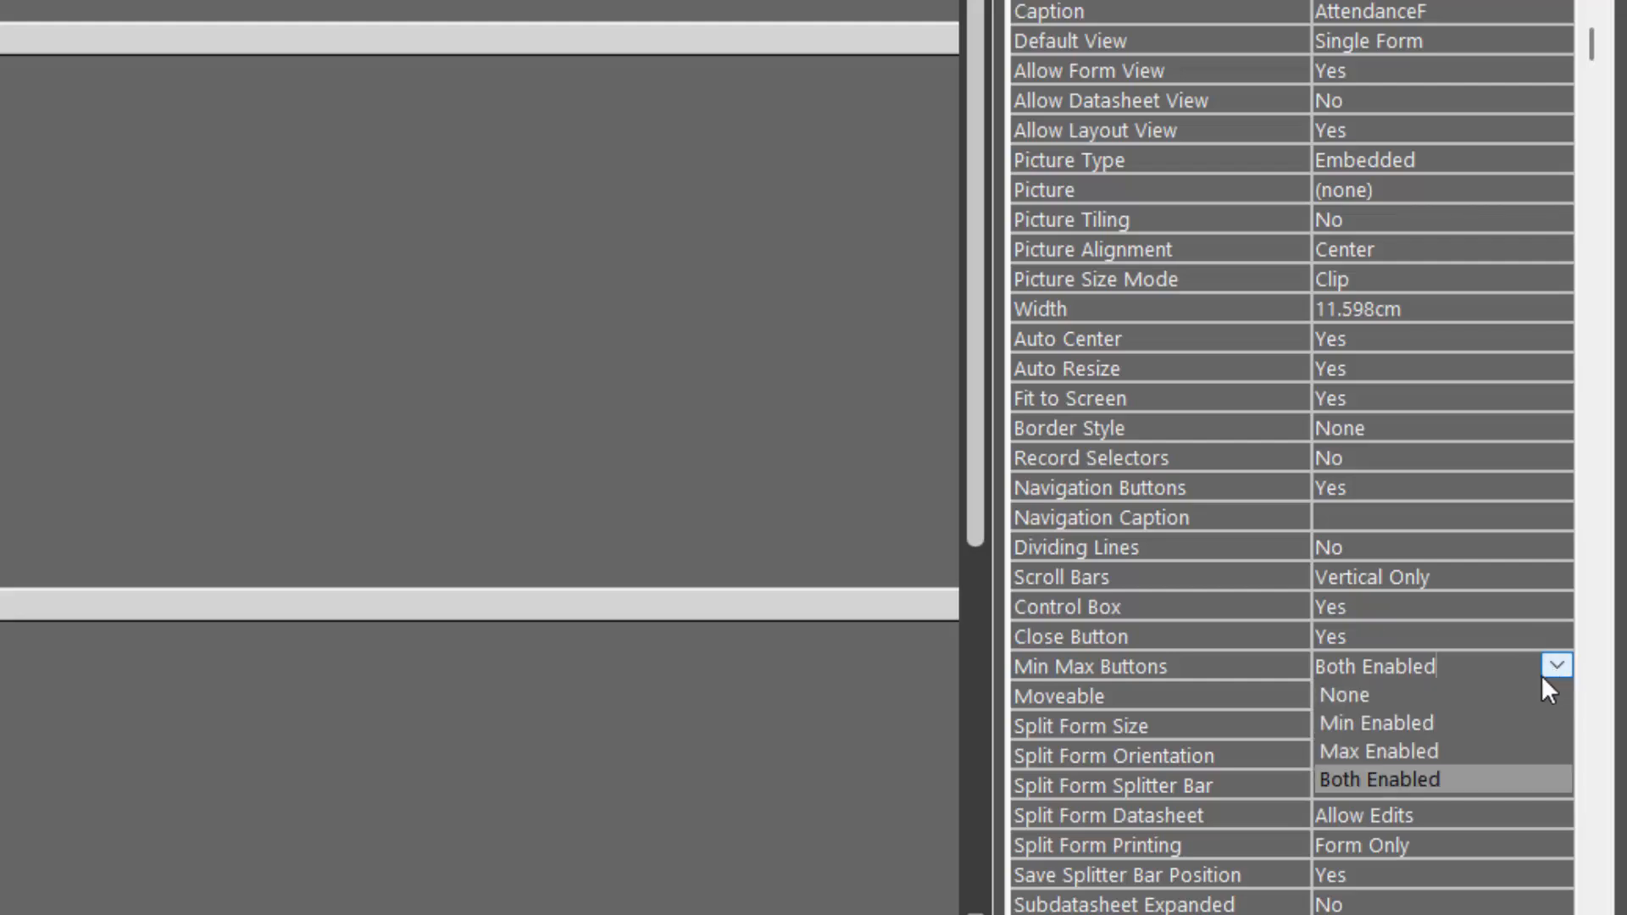
click(1478, 691)
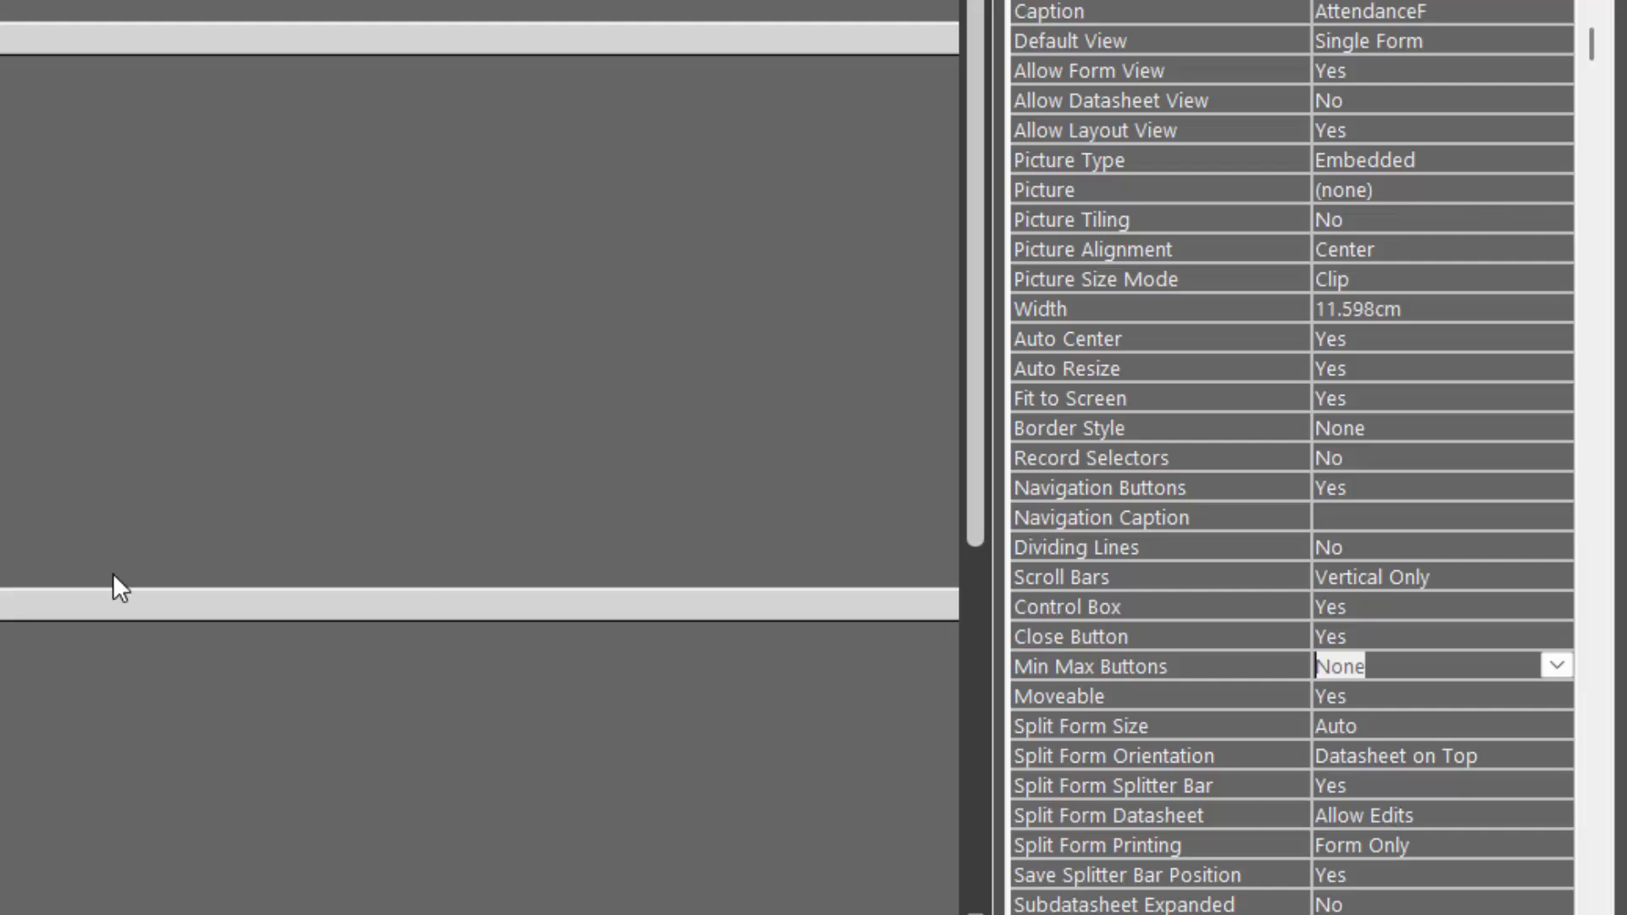
Fill the background of the form's Detail section with the lightest pink theme color.
click(16, 38)
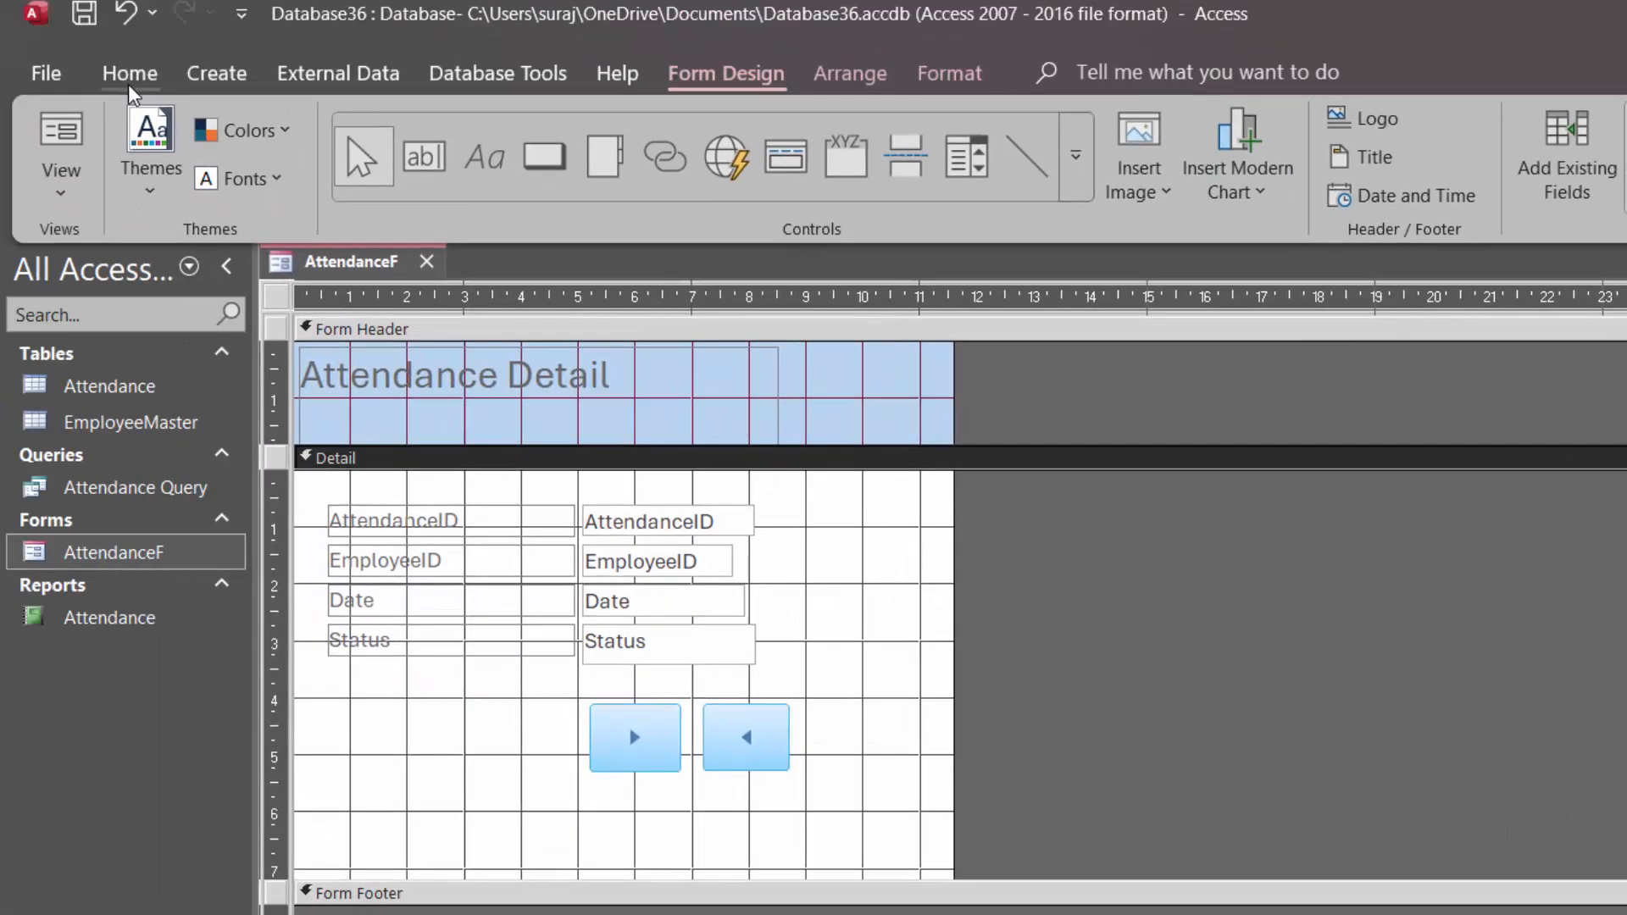
click(130, 77)
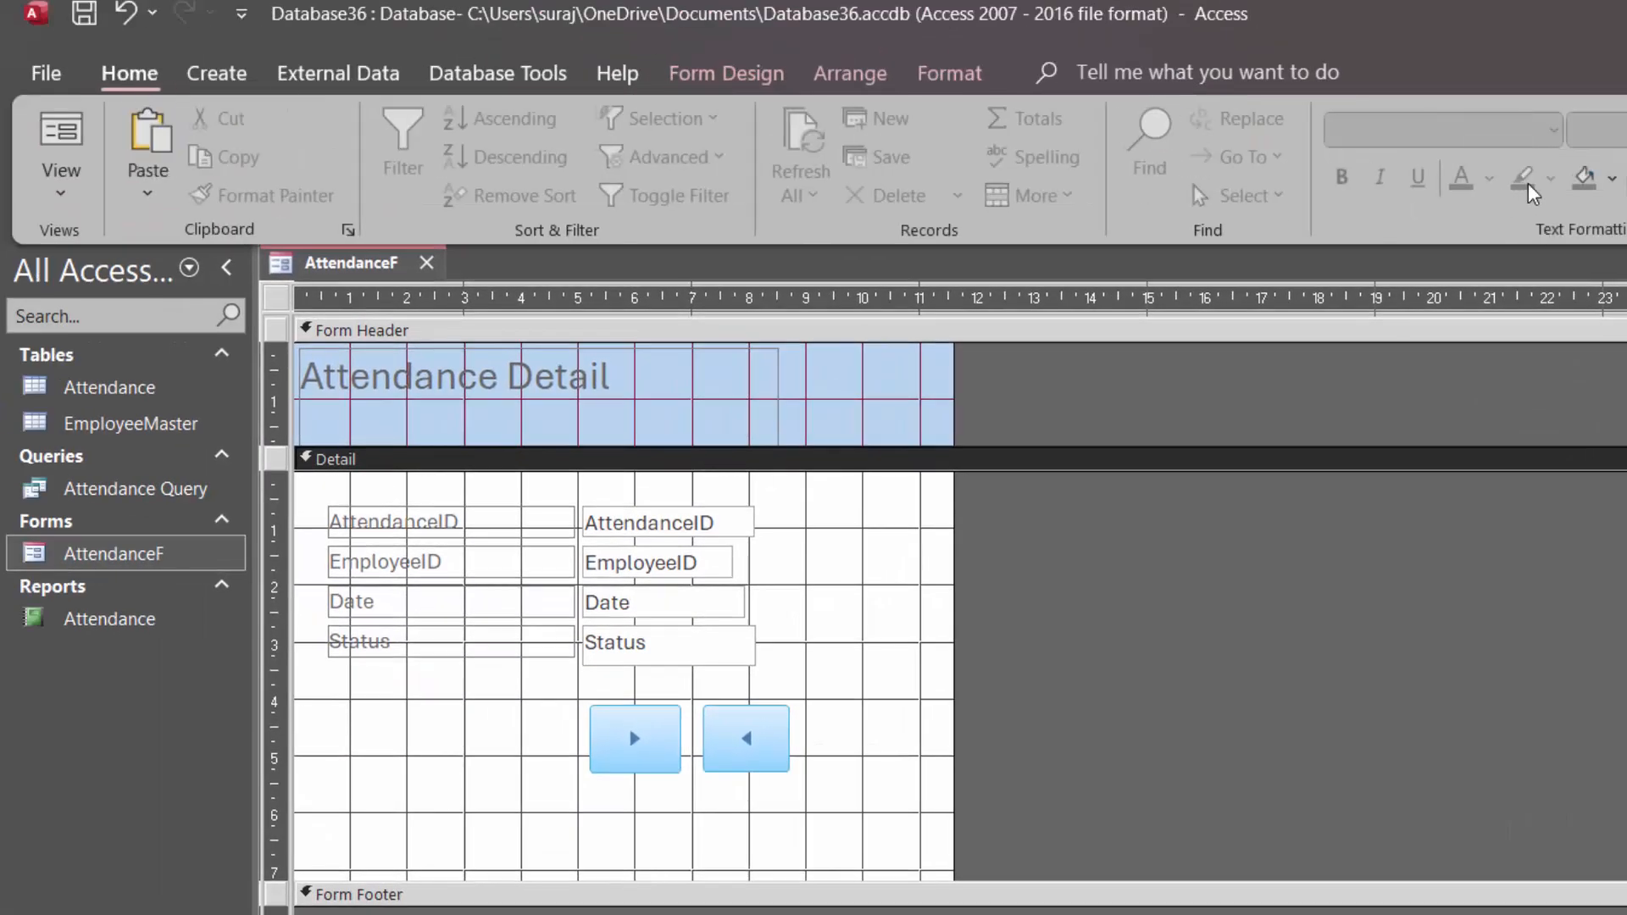
click(1601, 188)
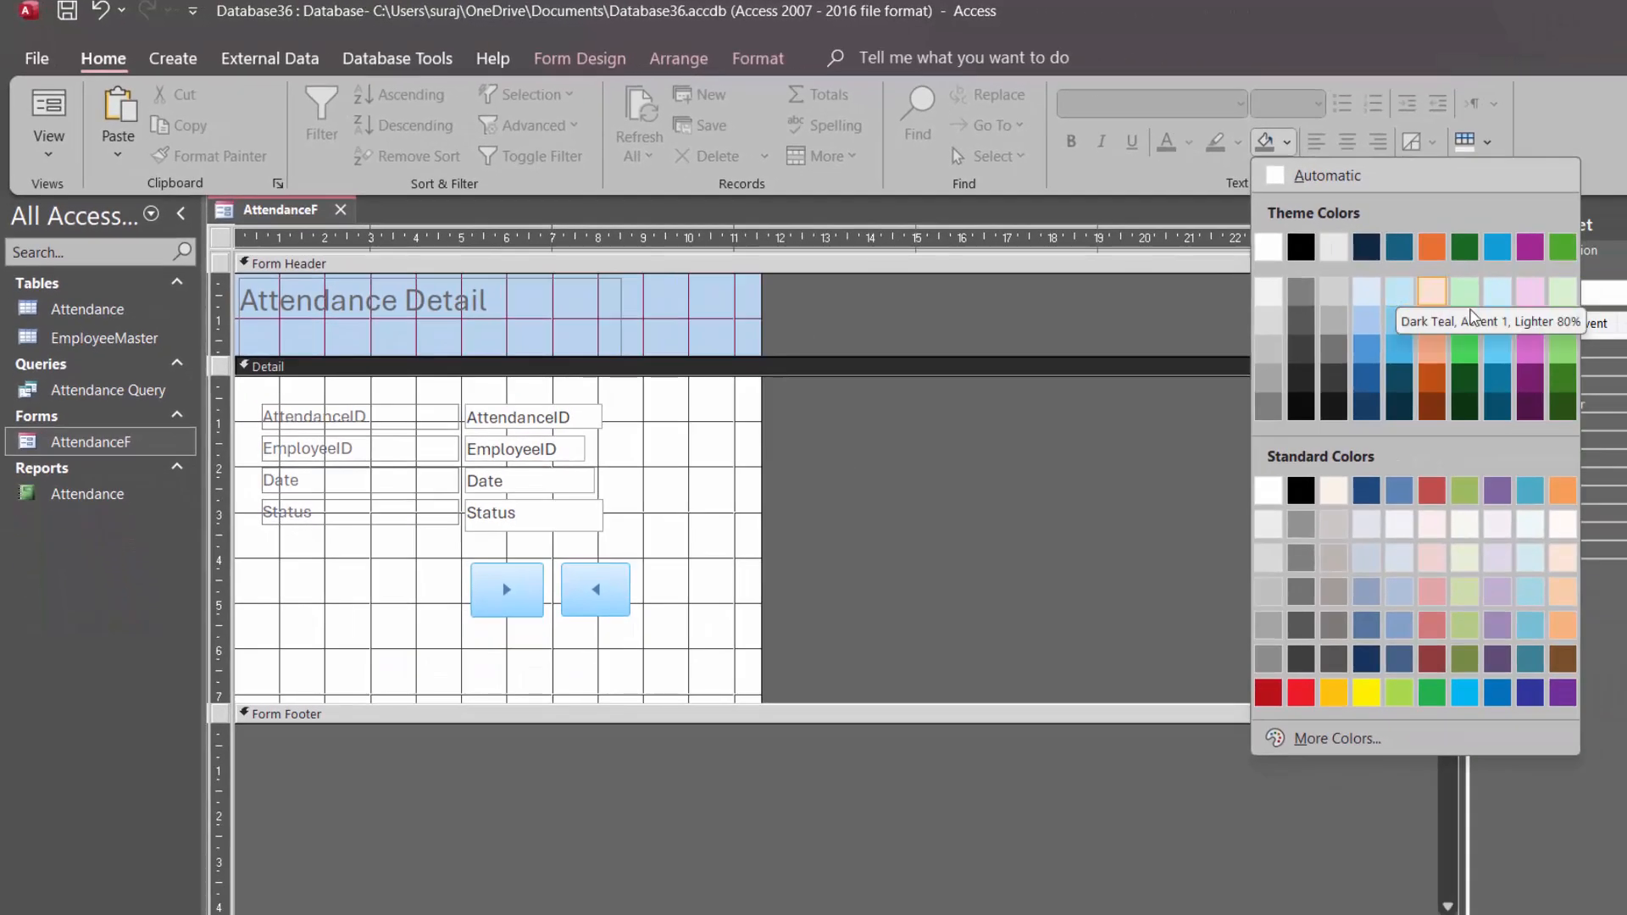
click(1533, 294)
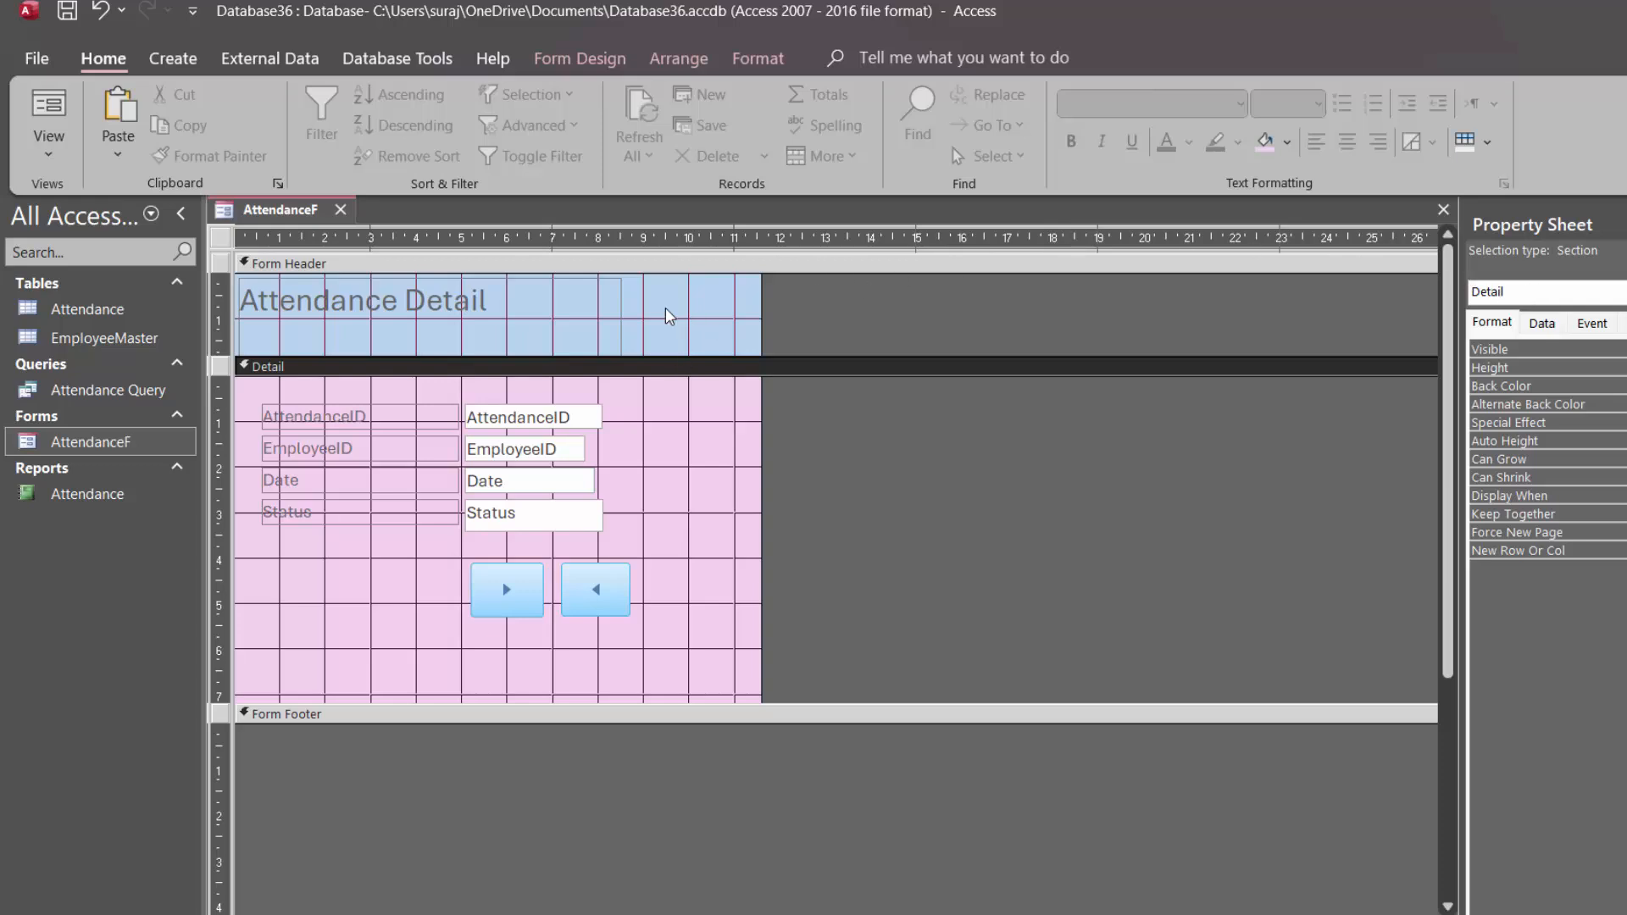
Make the text of all the form's controls bold, including the header title, field labels and text boxes.
click(616, 310)
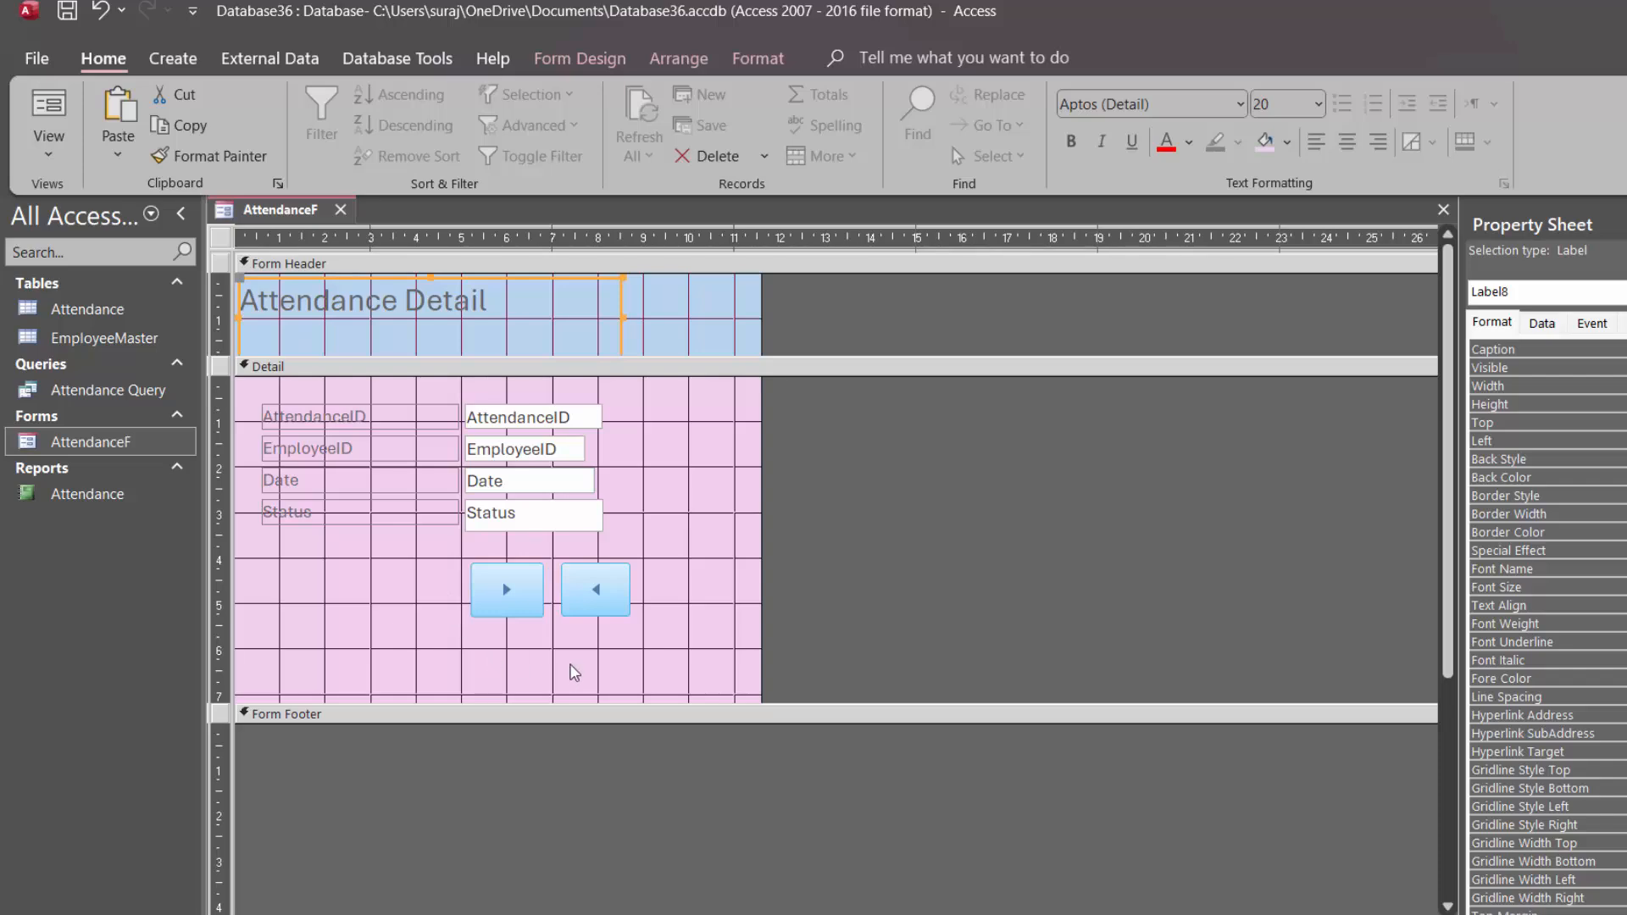
drag(619, 669, 247, 255)
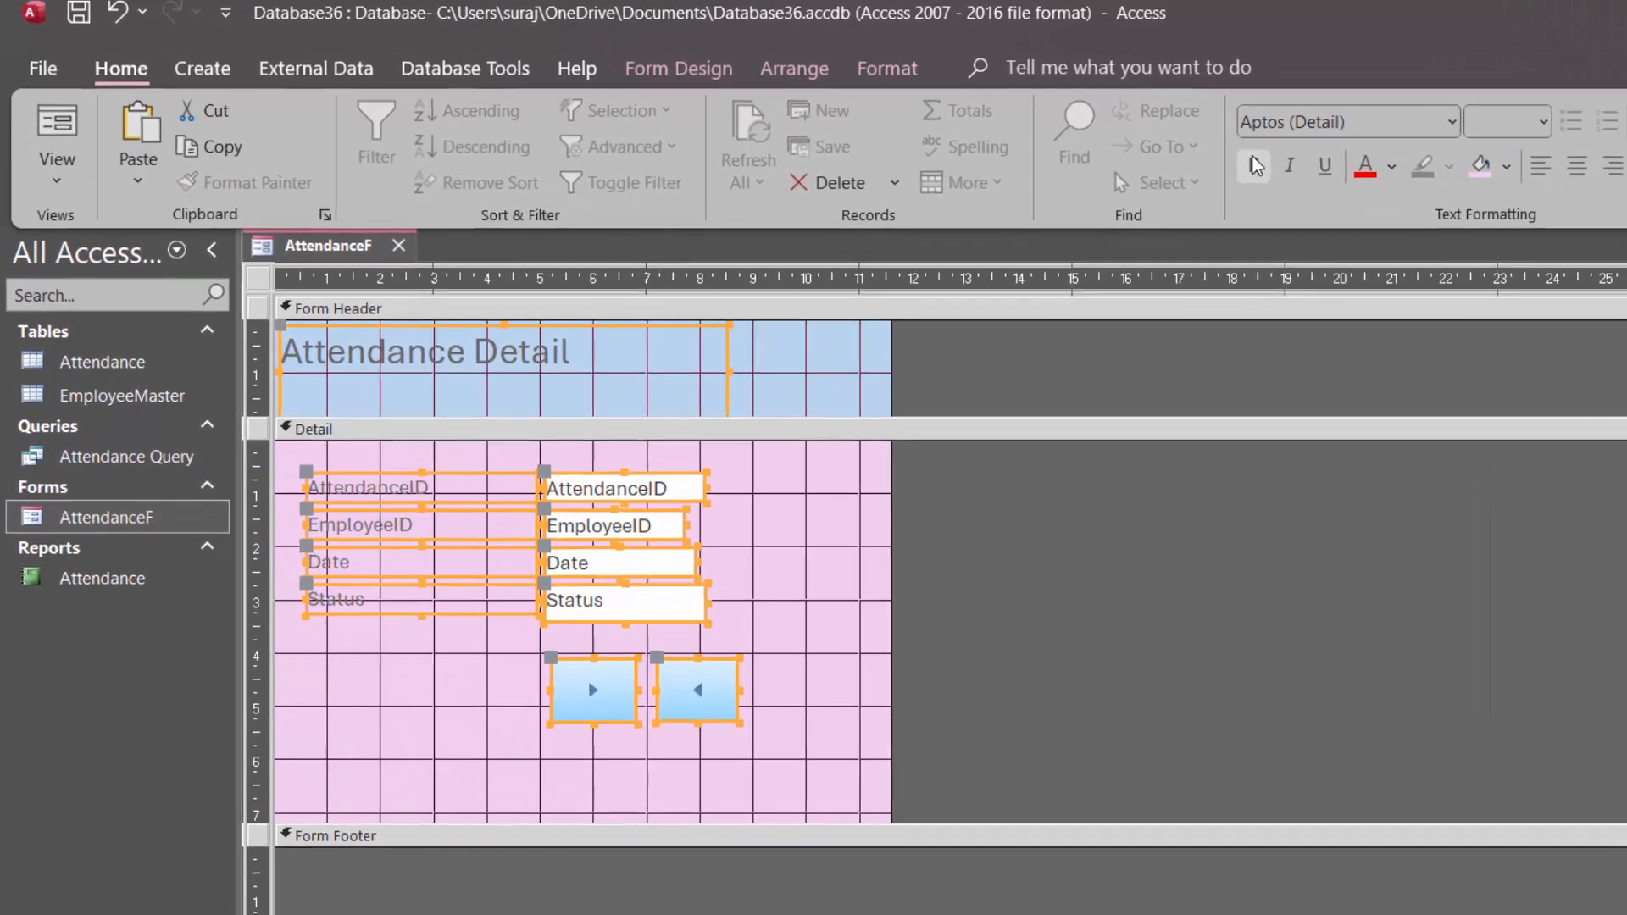
click(1073, 141)
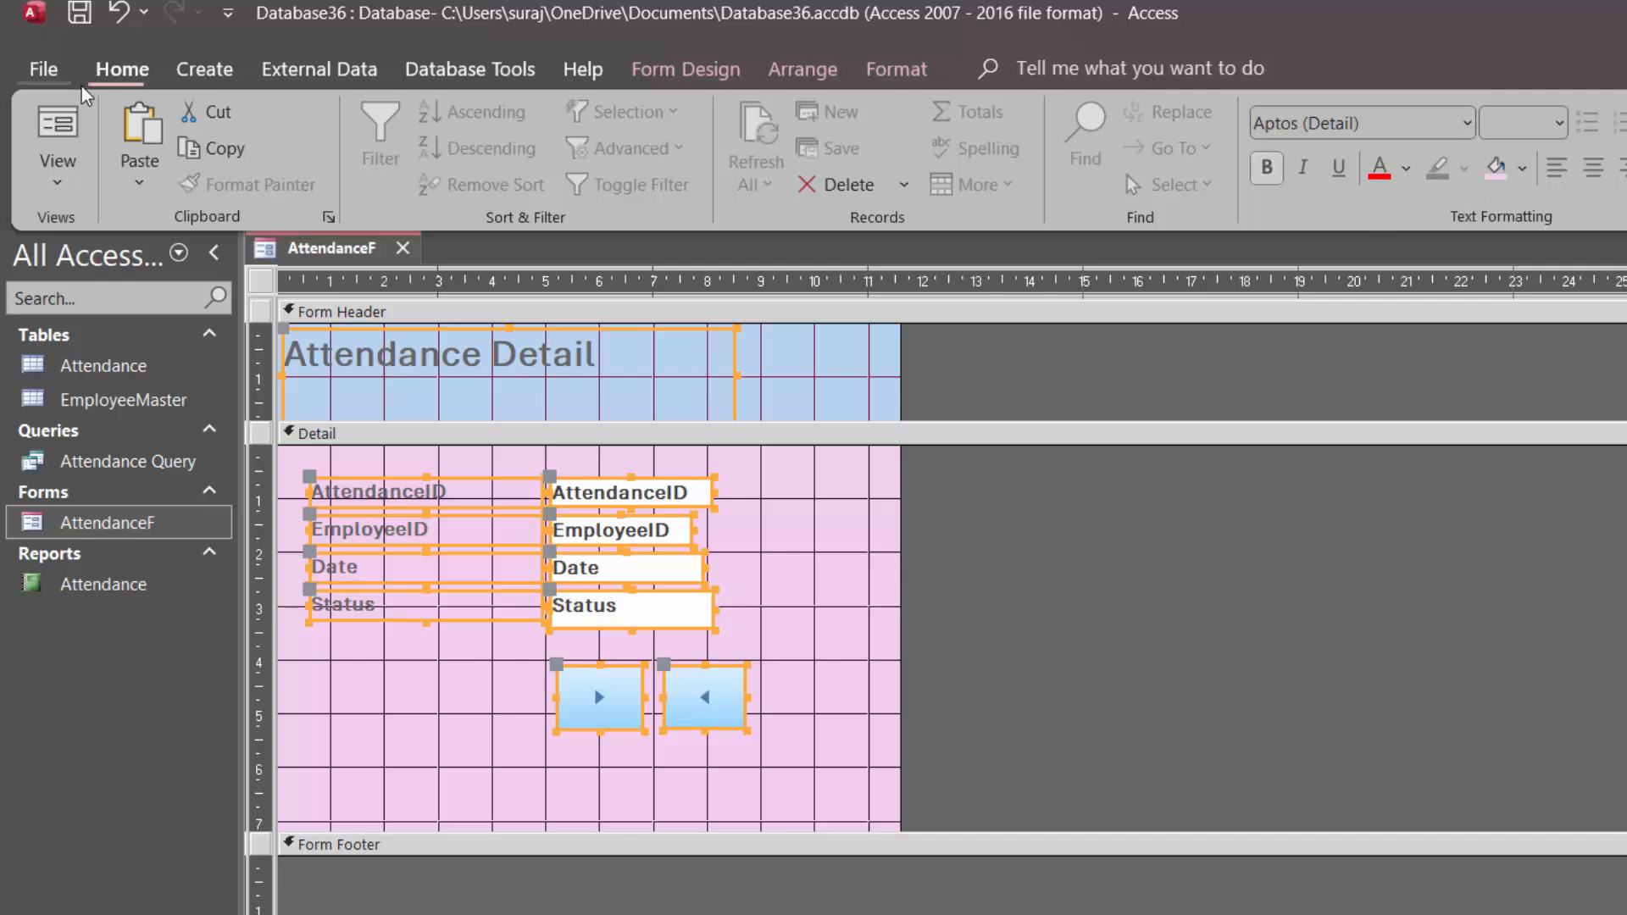
Show the form in Form View and test the next-record button by going forward two records.
click(70, 127)
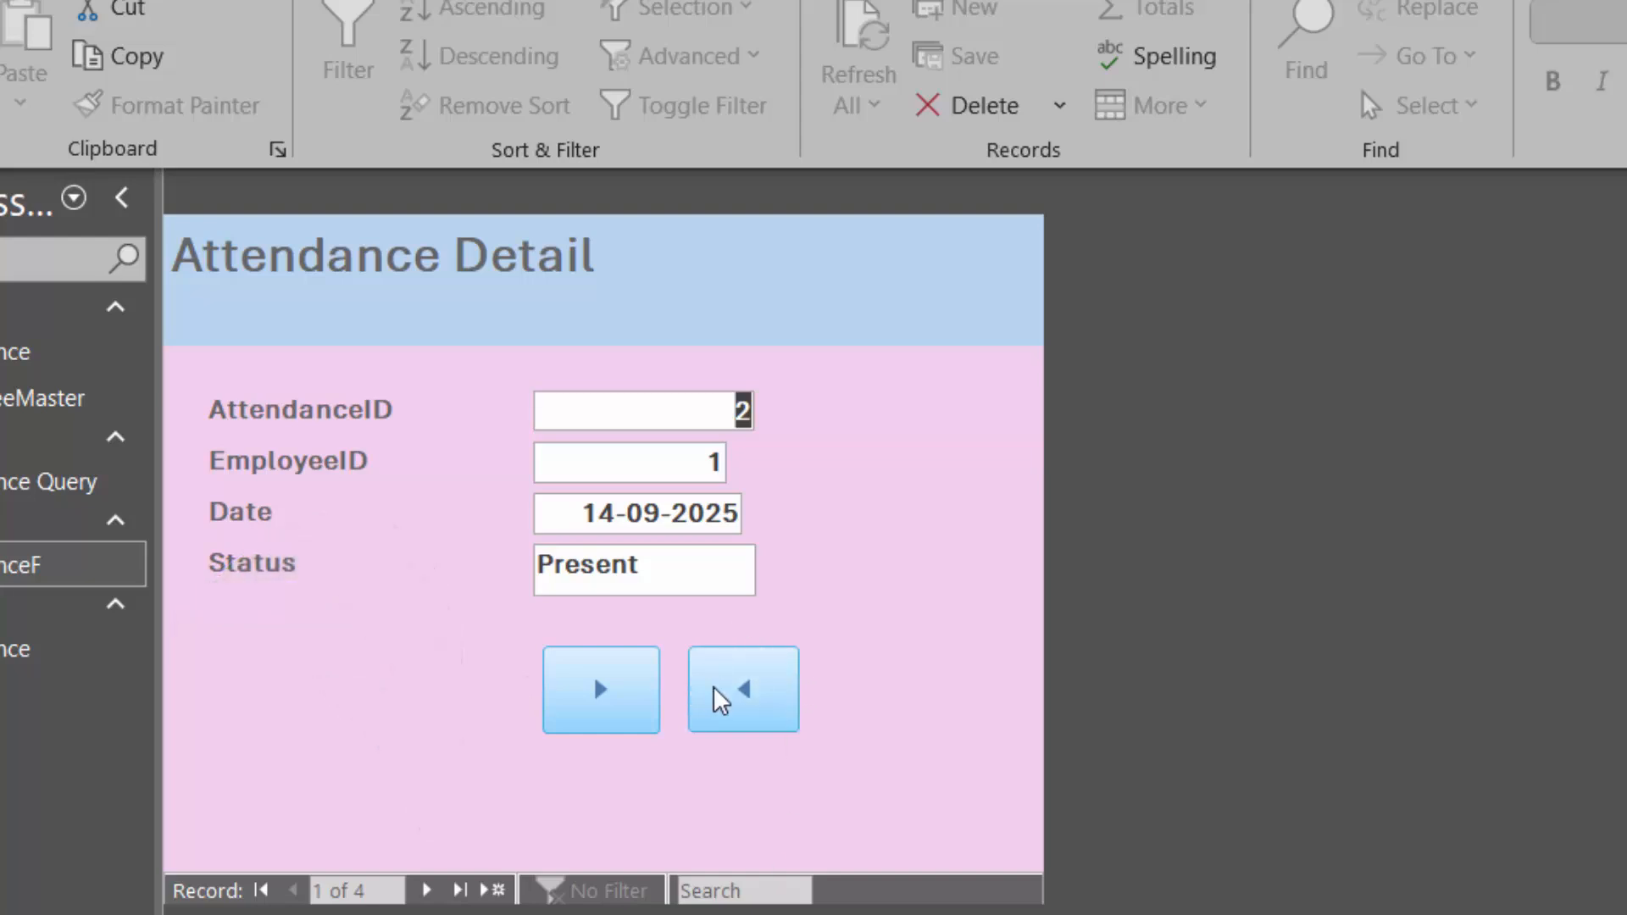
click(622, 702)
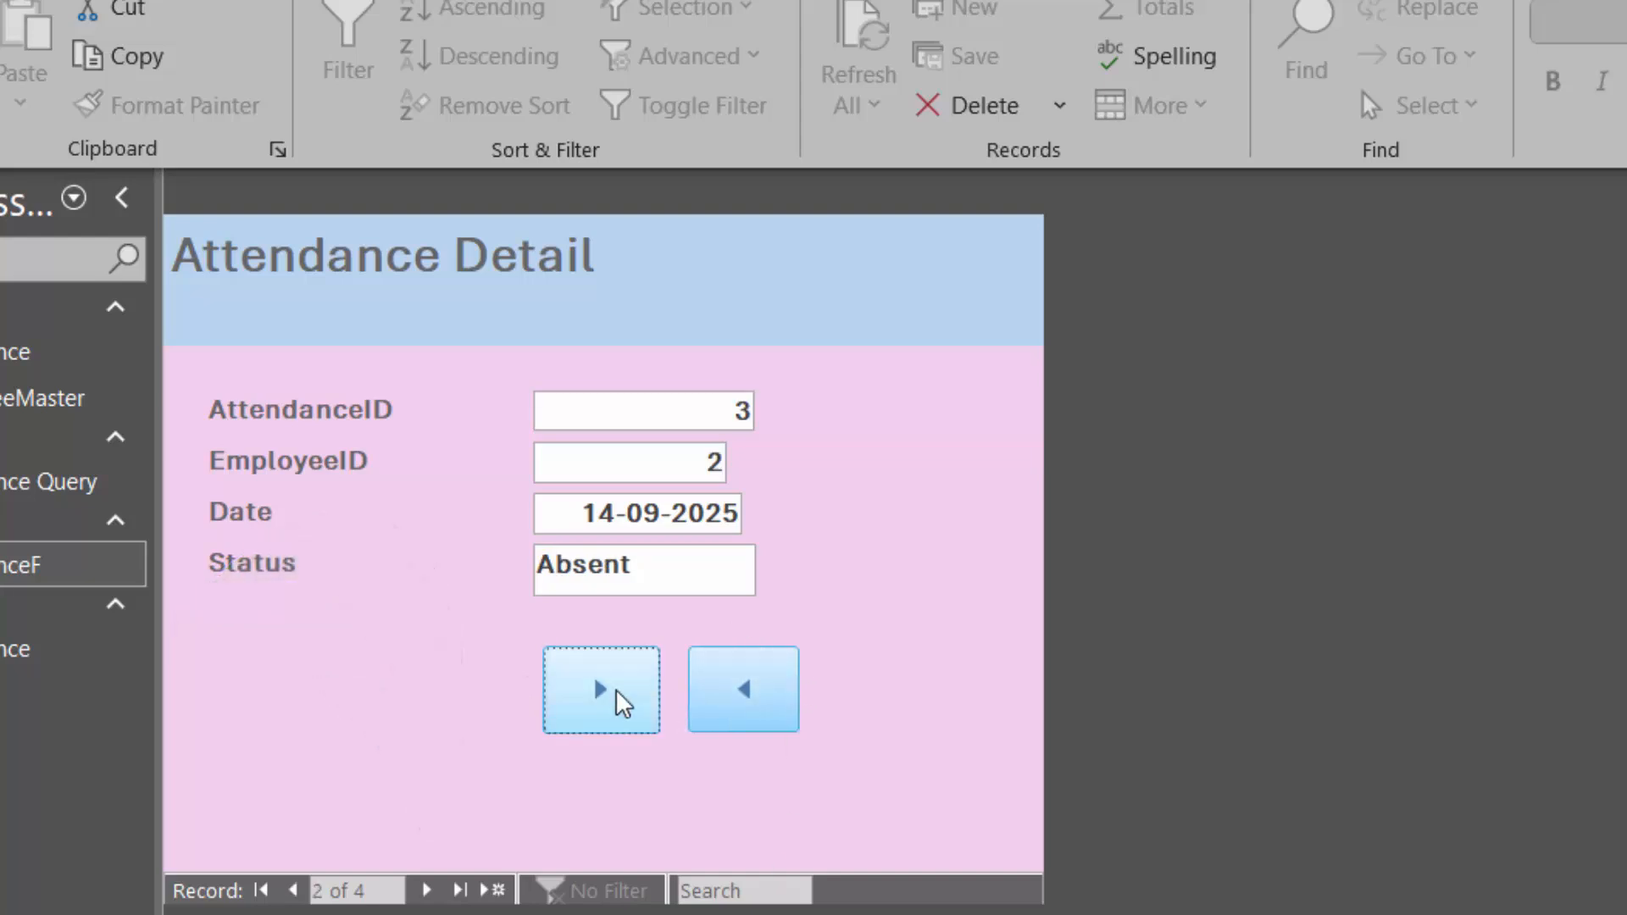
click(623, 701)
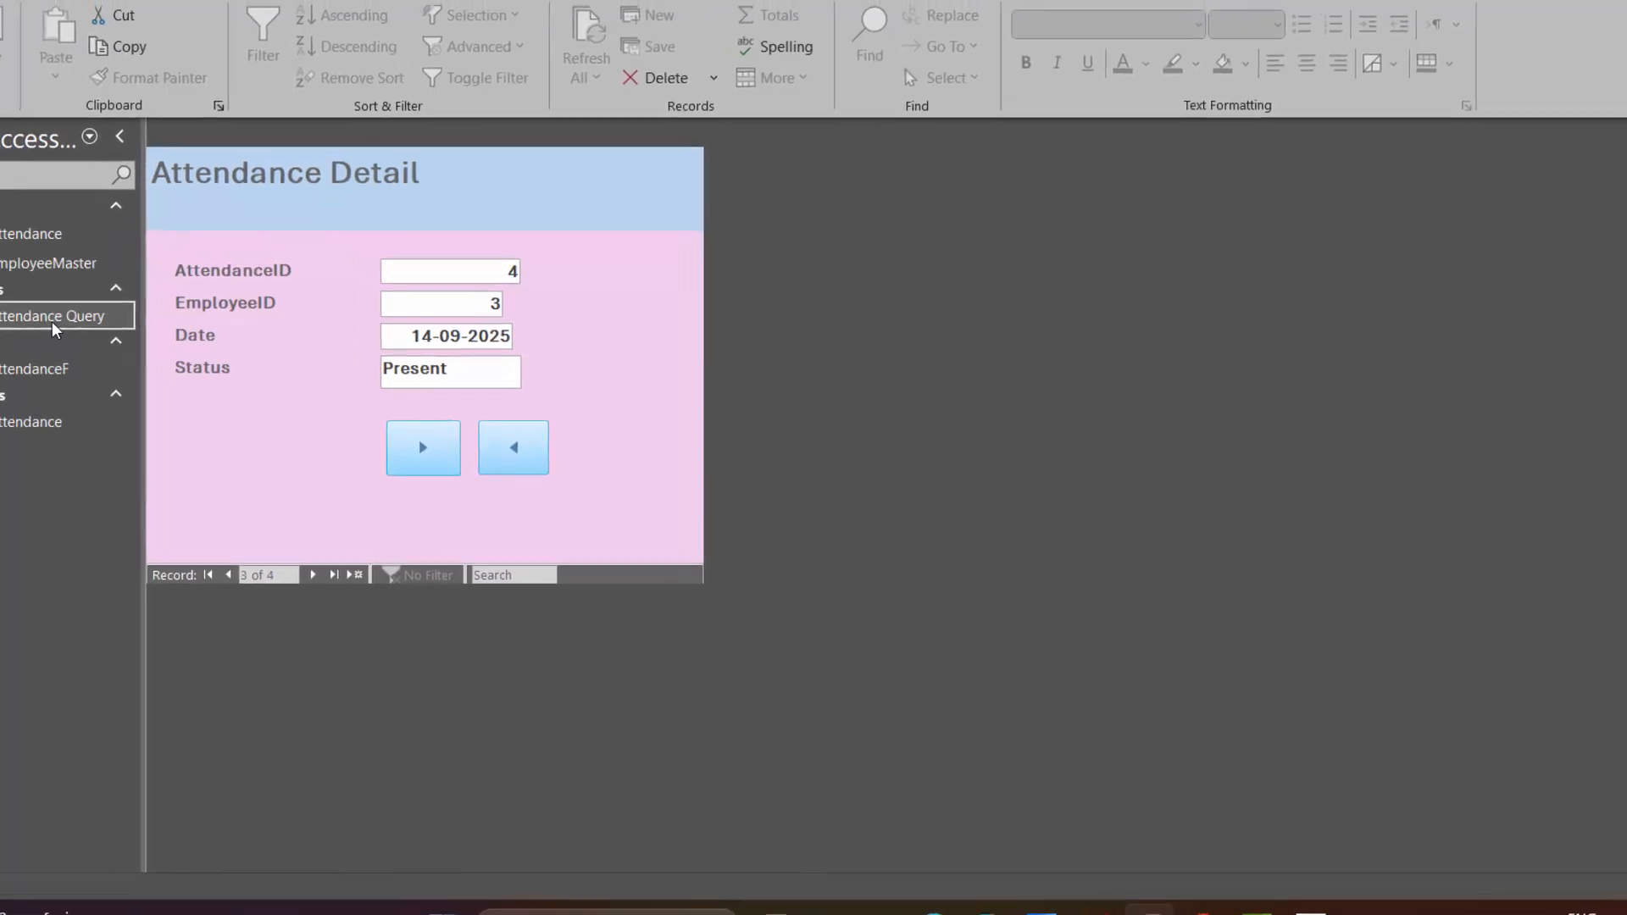
Open the Attendance Query in Design View and widen the Date column to read its full criterion.
right_click(53, 323)
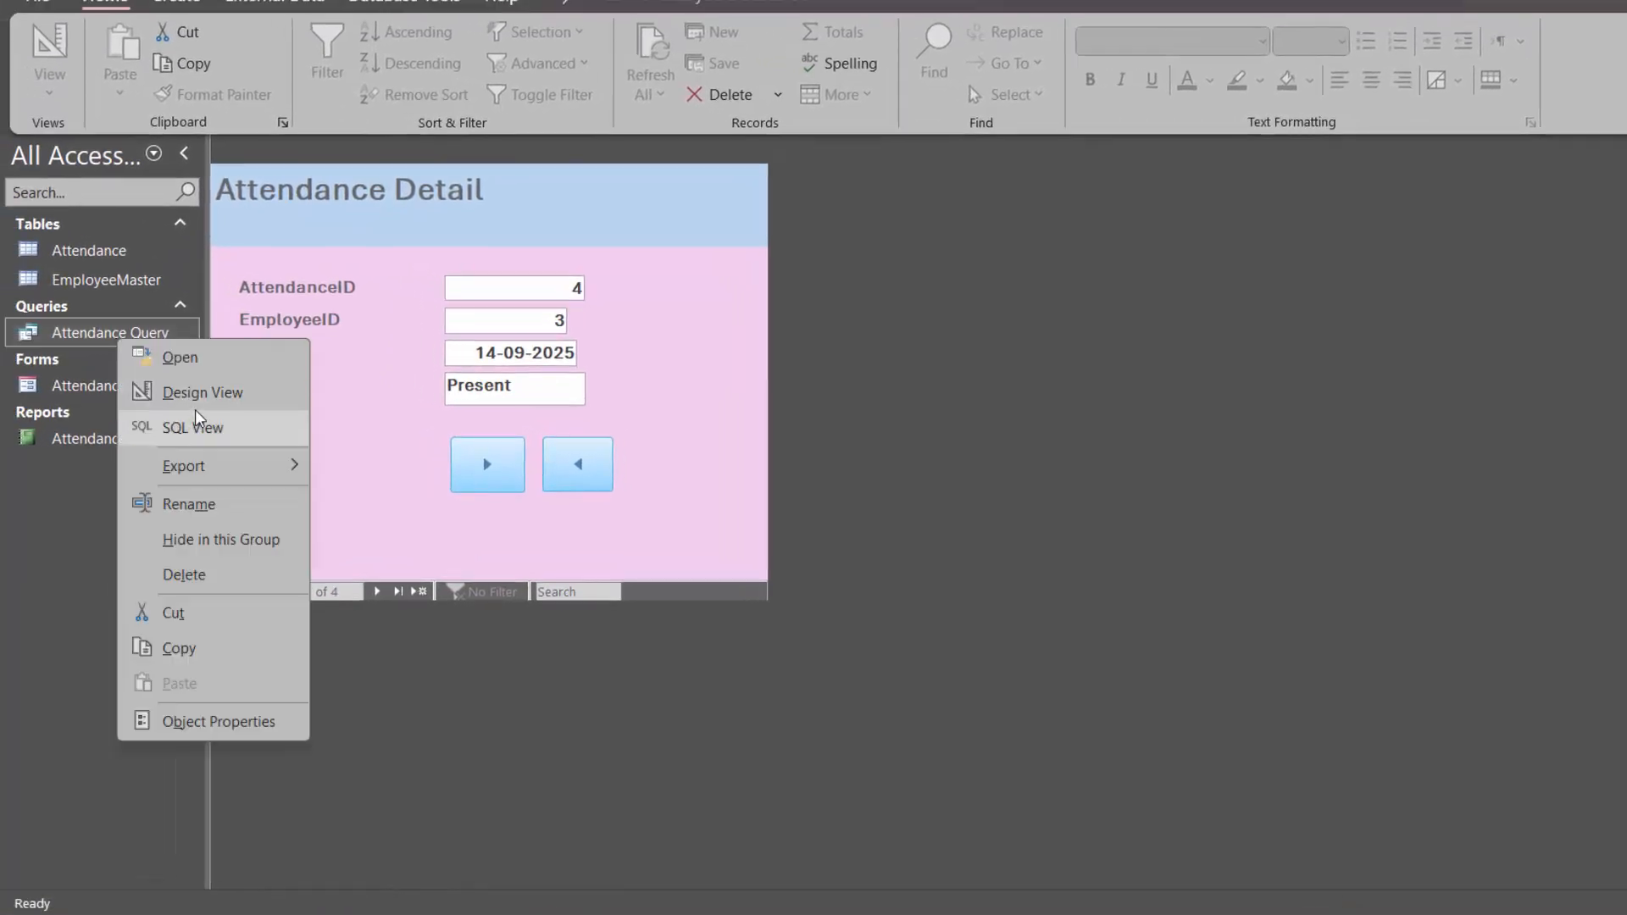
key(Escape)
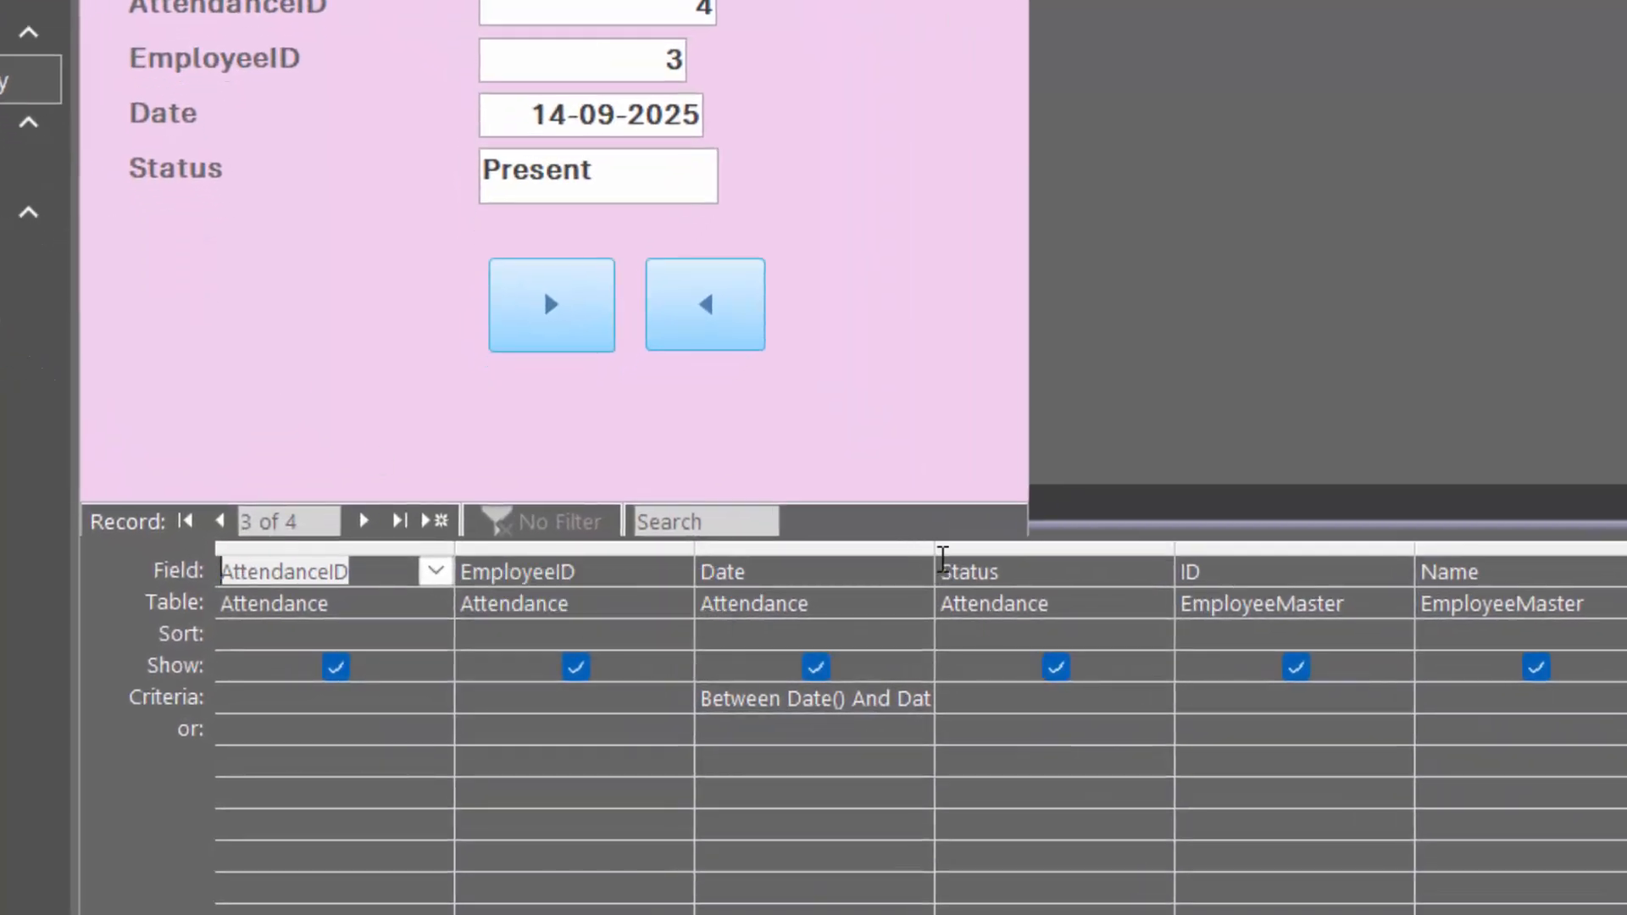
drag(933, 552, 1055, 629)
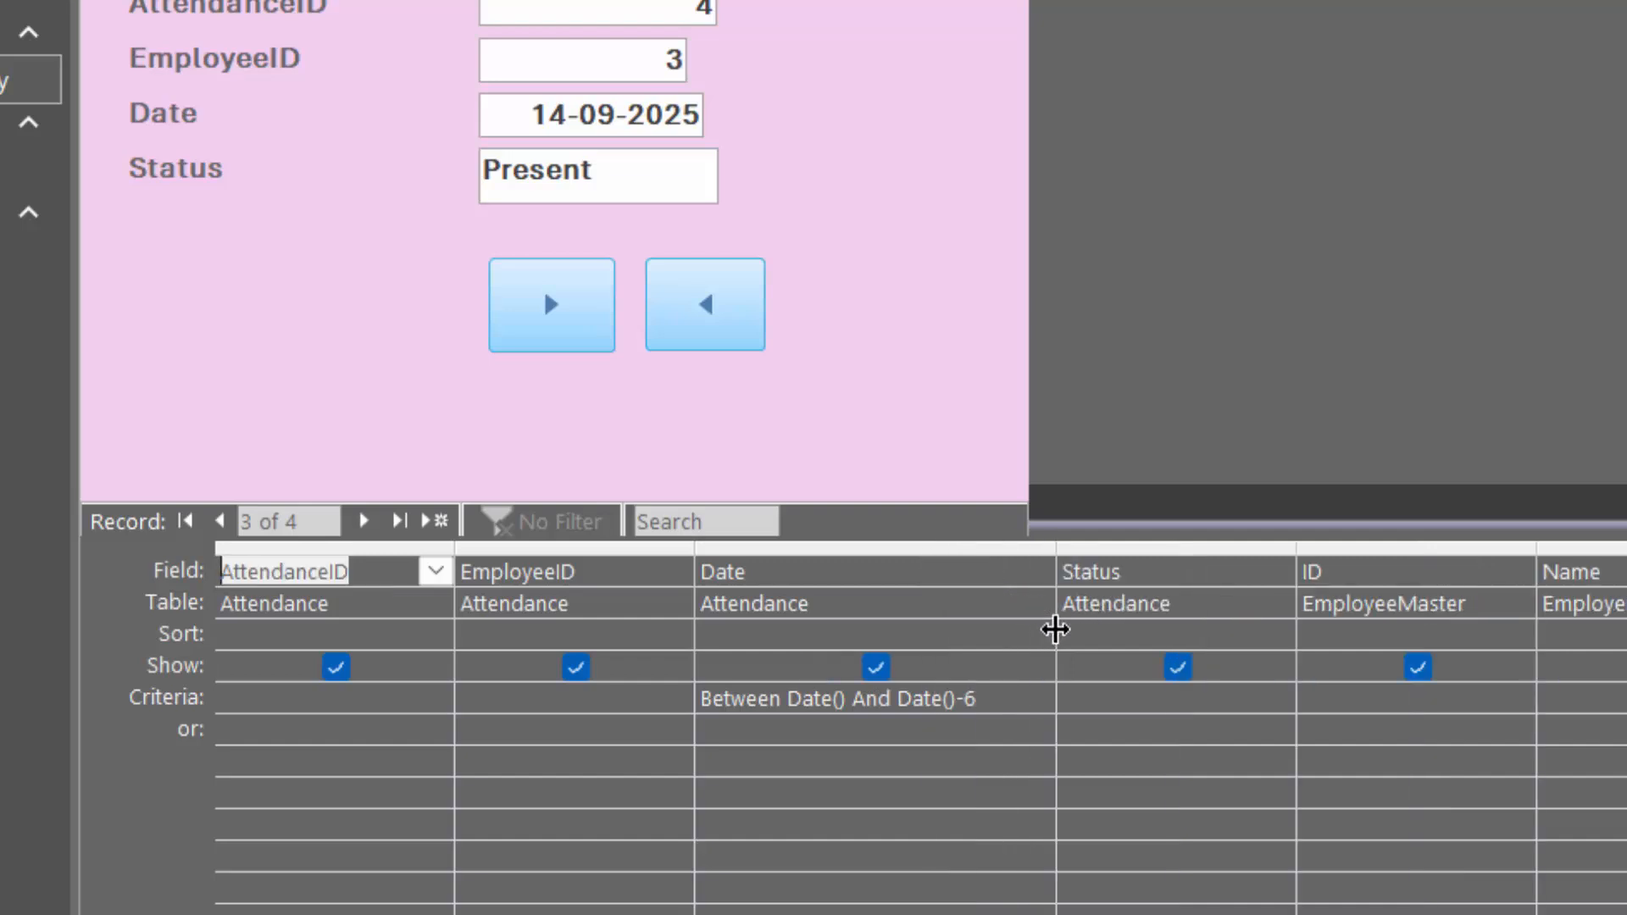
click(1011, 701)
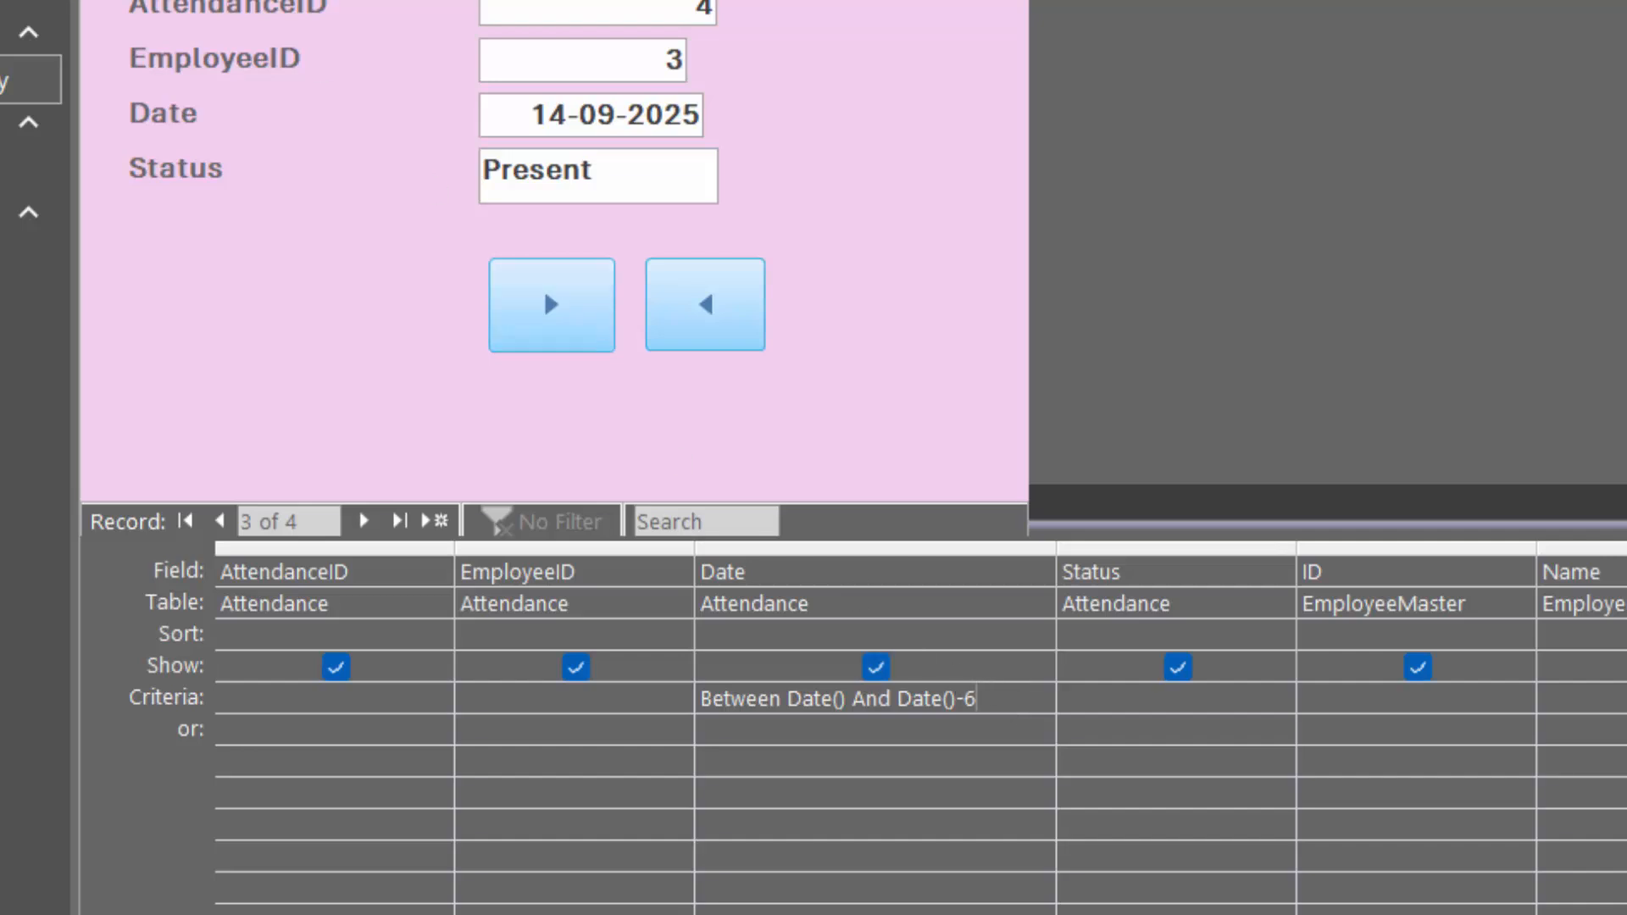
Run the Attendance Query, then close the AttendanceF pop-up form and save its design changes.
key(F5)
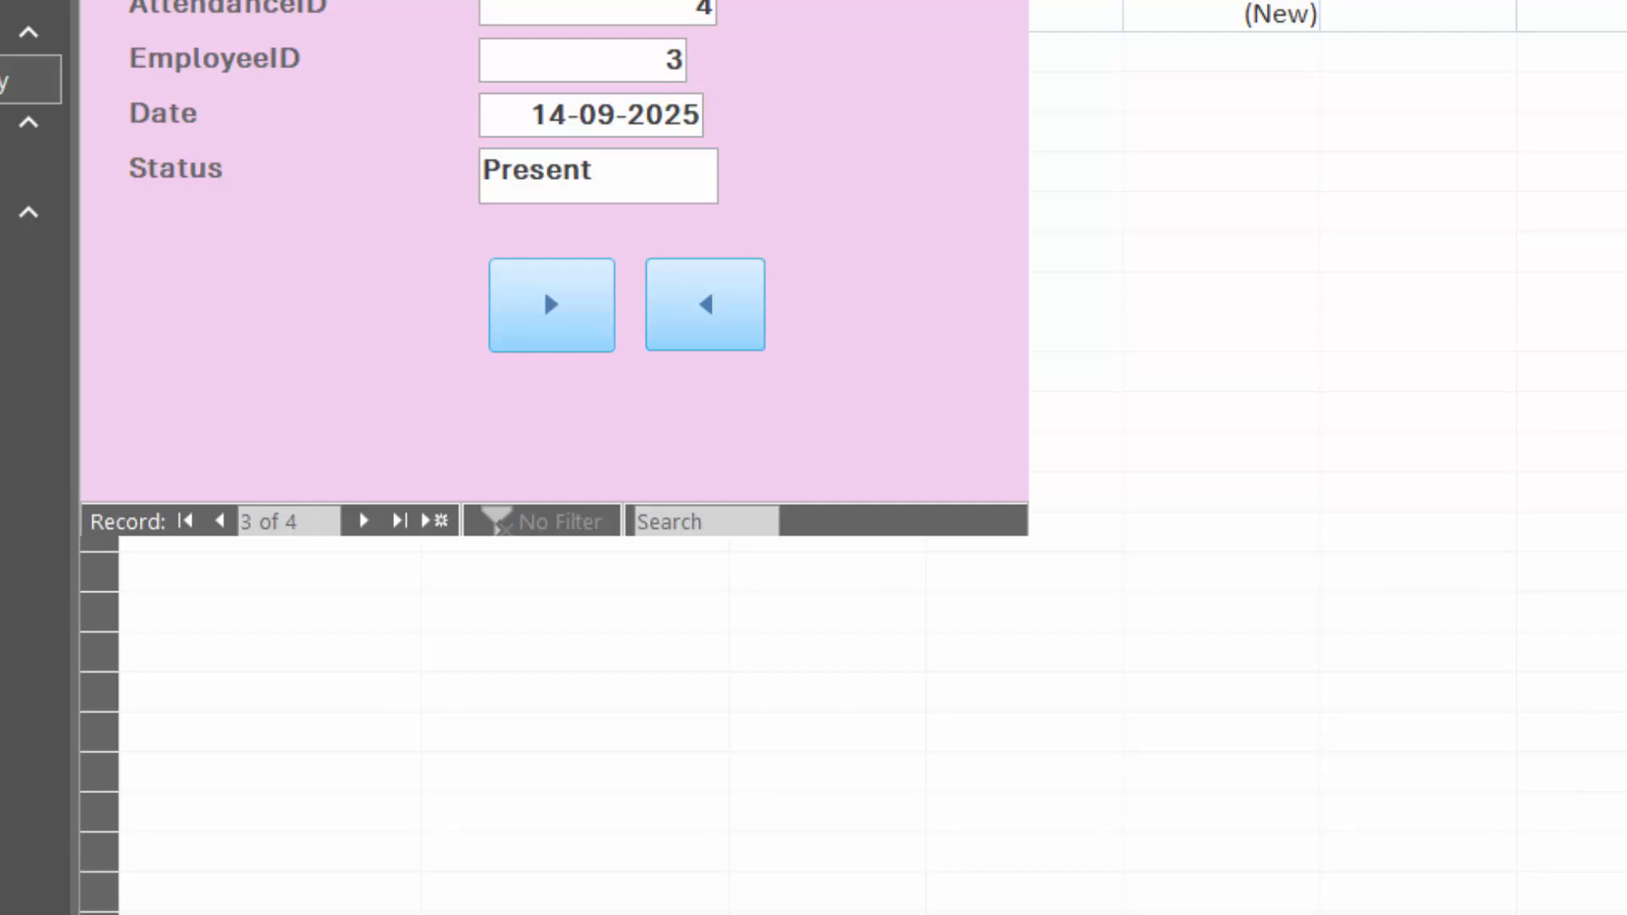
click(544, 288)
right_click(777, 2)
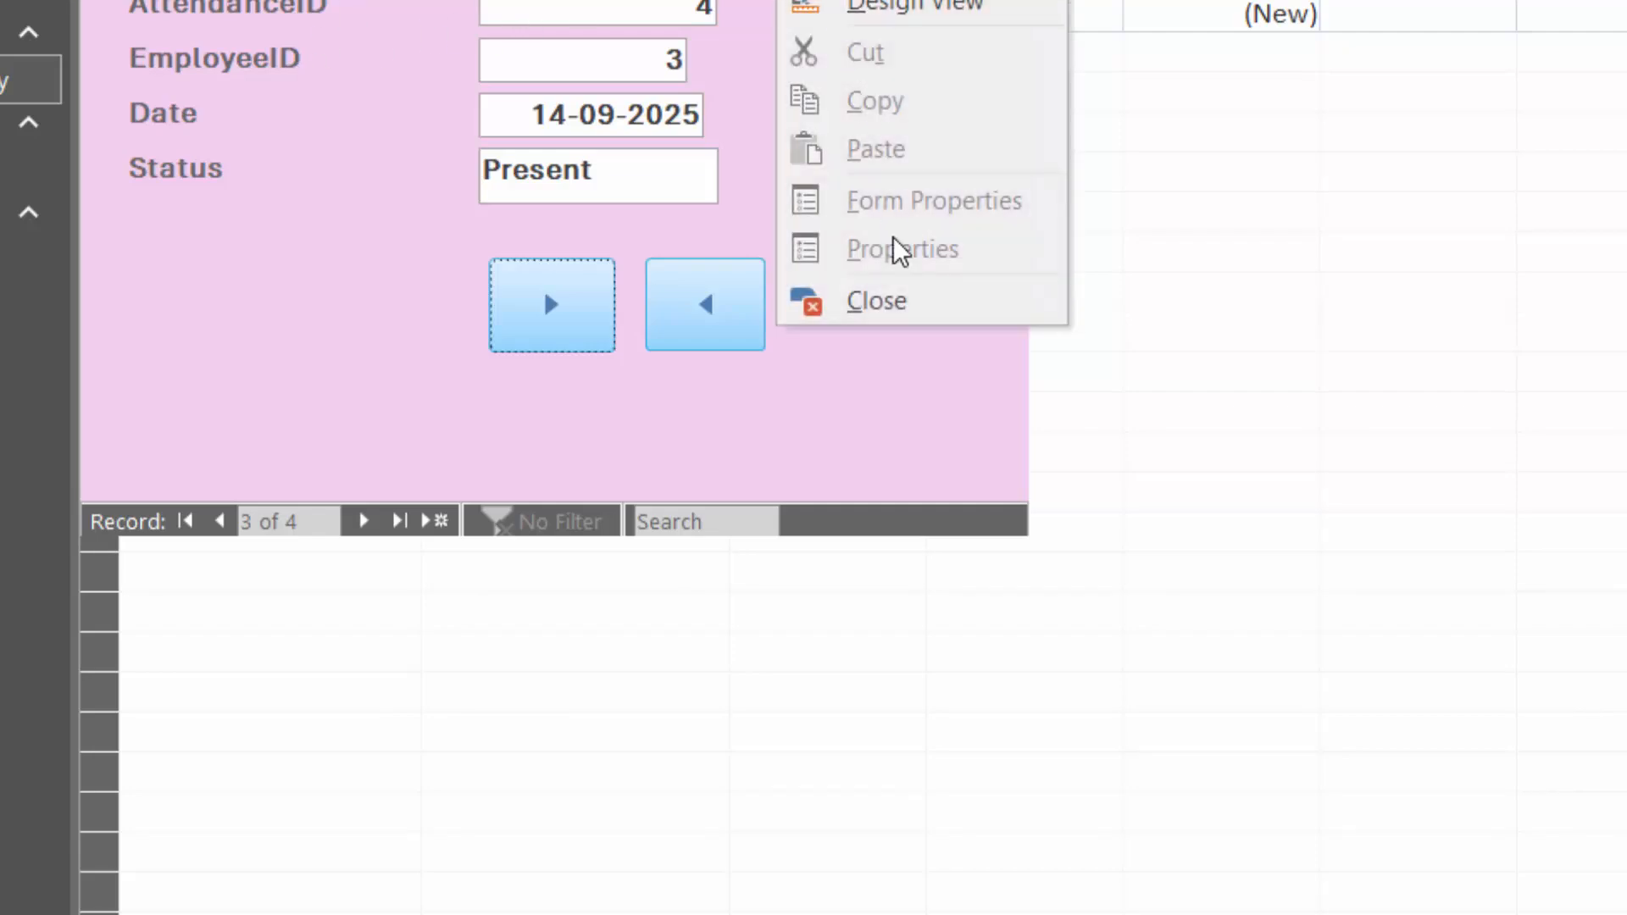
click(915, 304)
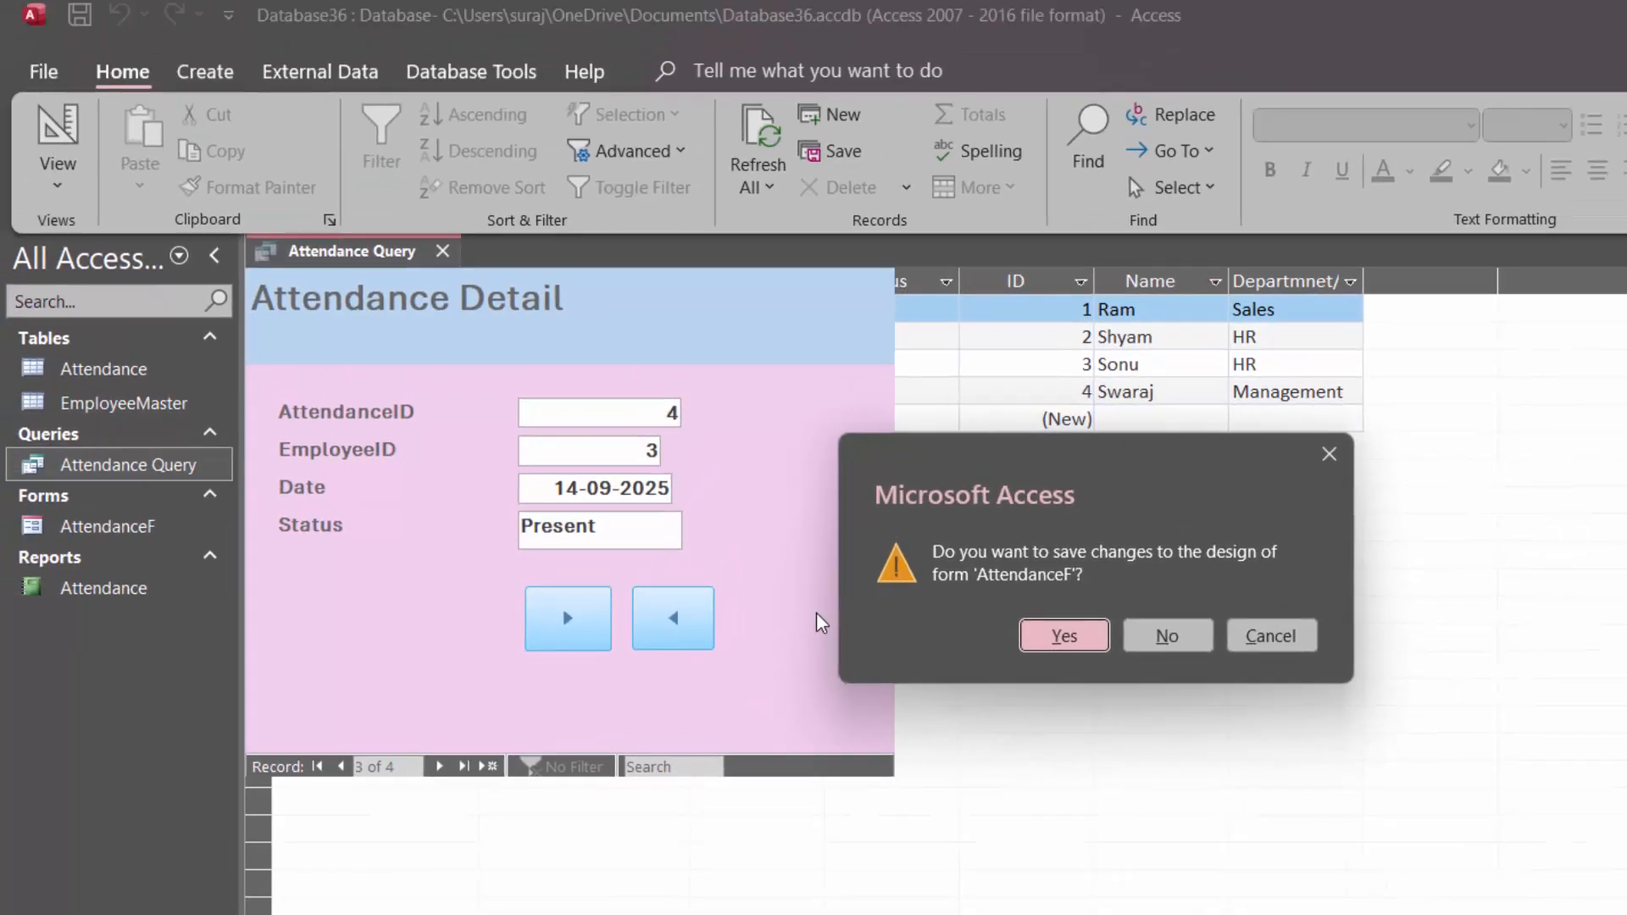
click(1065, 635)
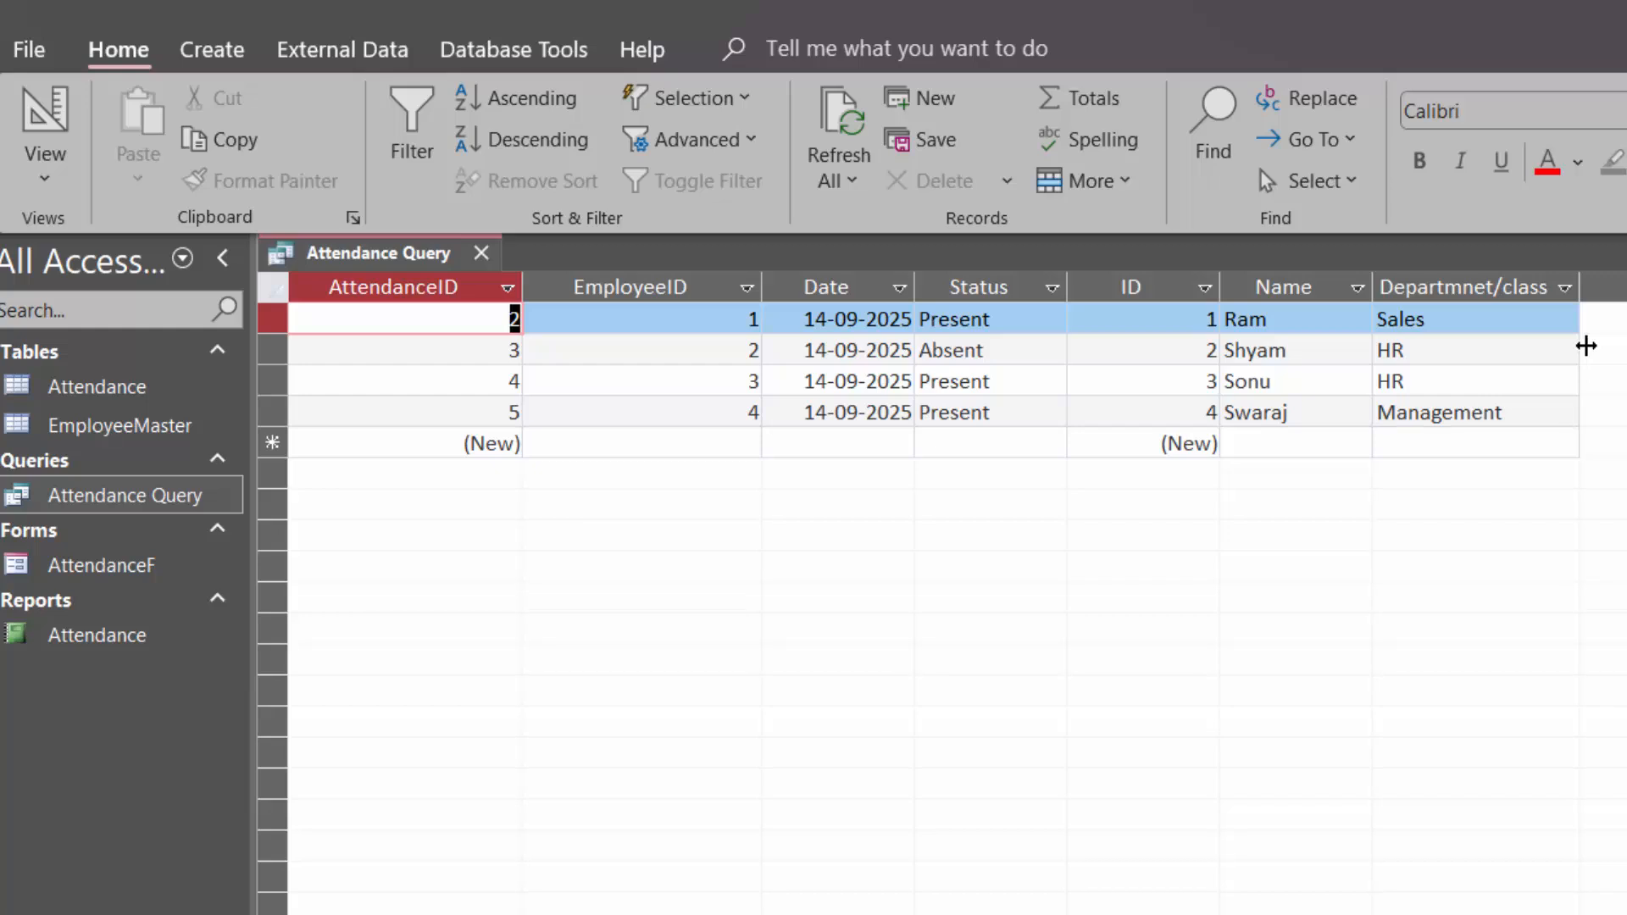
Open the Attendance report in Design View and look at the available object creation commands.
click(157, 643)
right_click(157, 642)
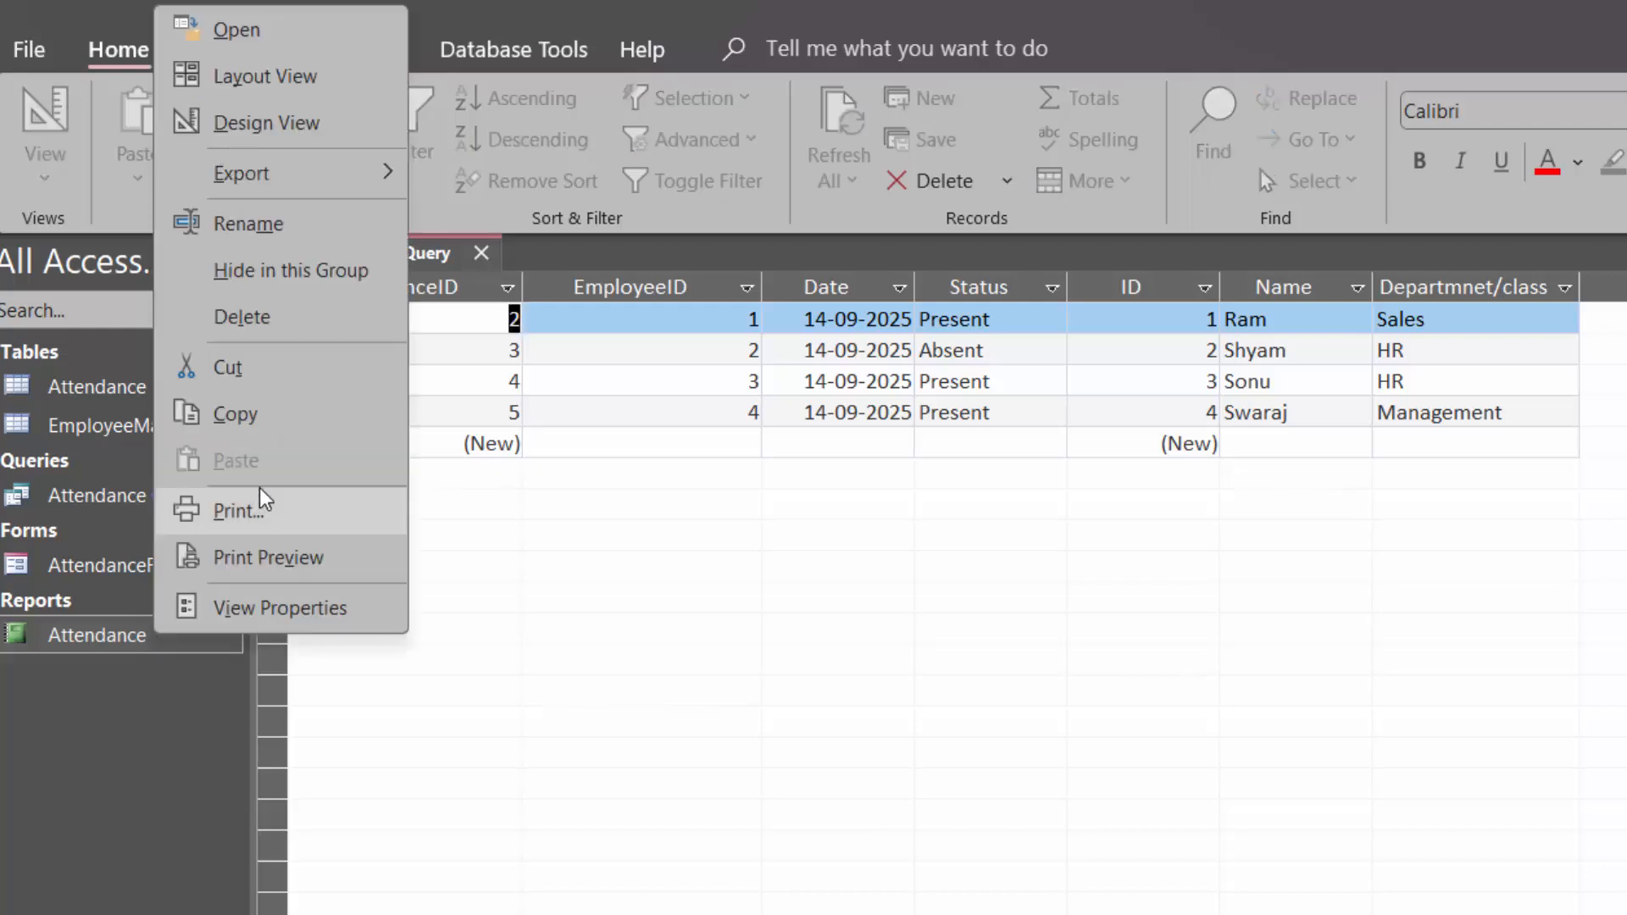
click(320, 125)
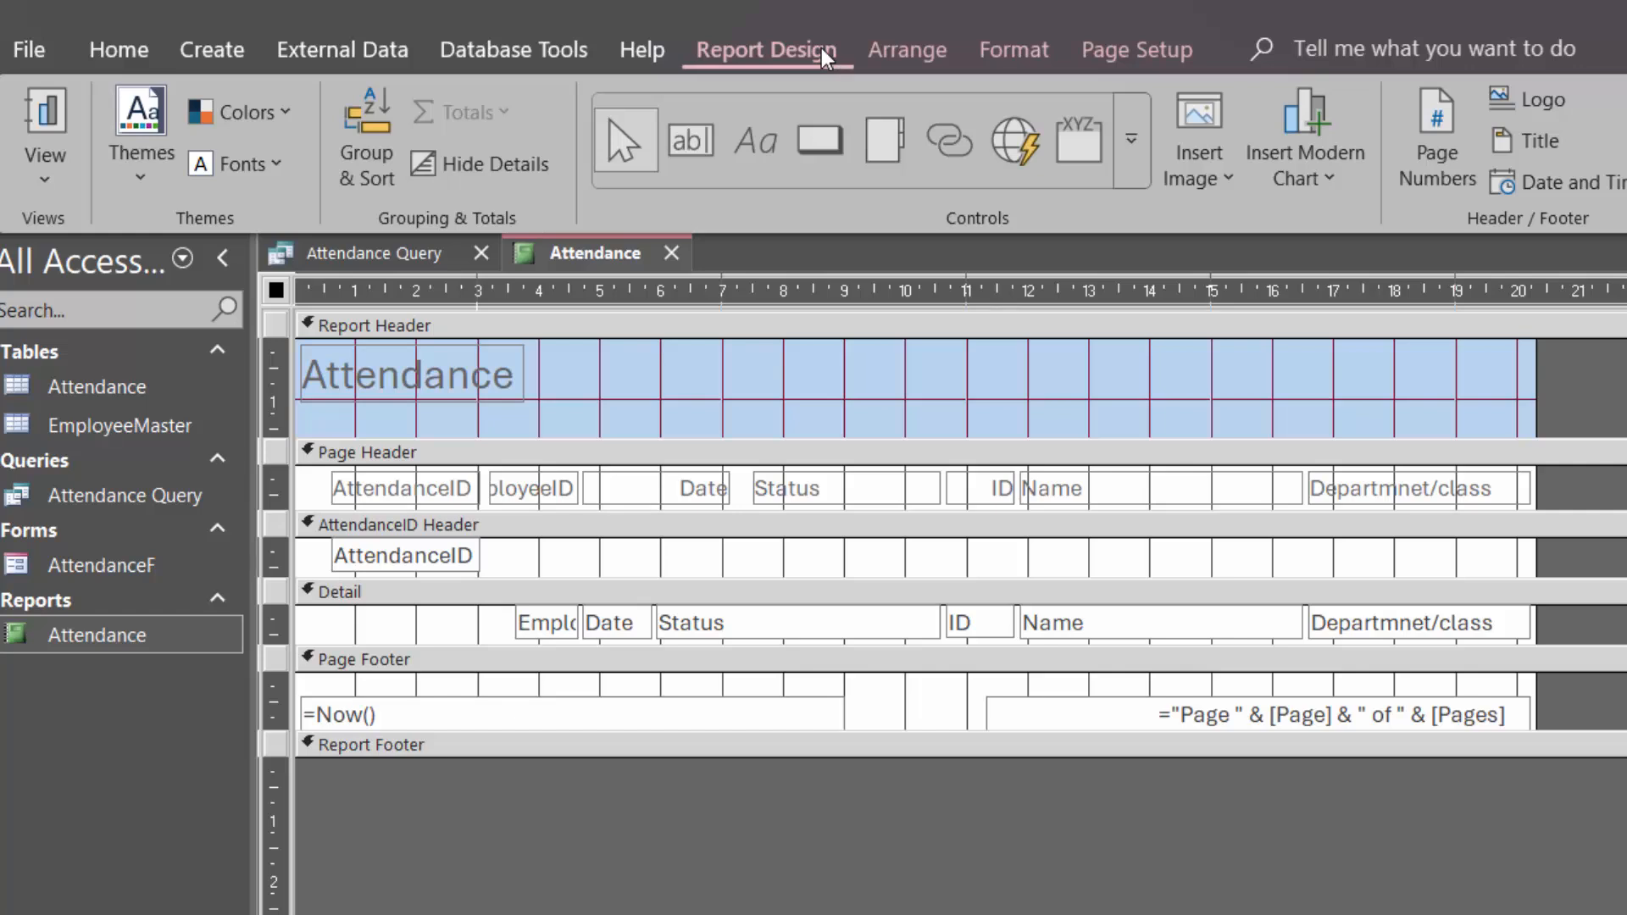
click(225, 53)
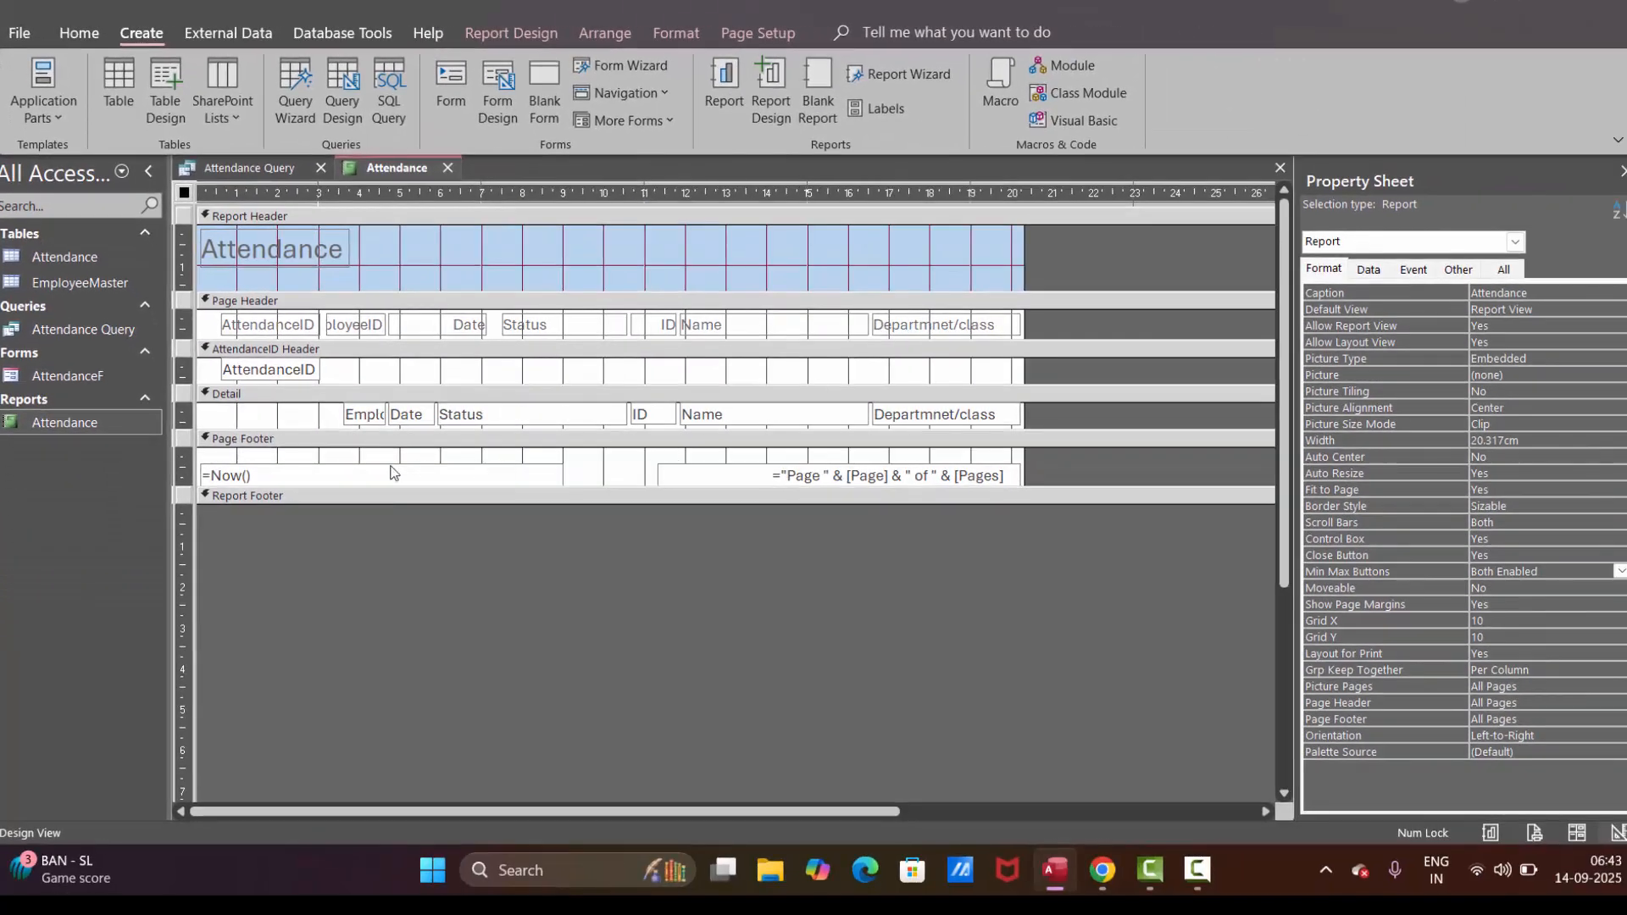
Move the EmployeeID text box from the Detail section into the AttendanceID Header beside AttendanceID and widen it to about 1.9 cm.
click(353, 414)
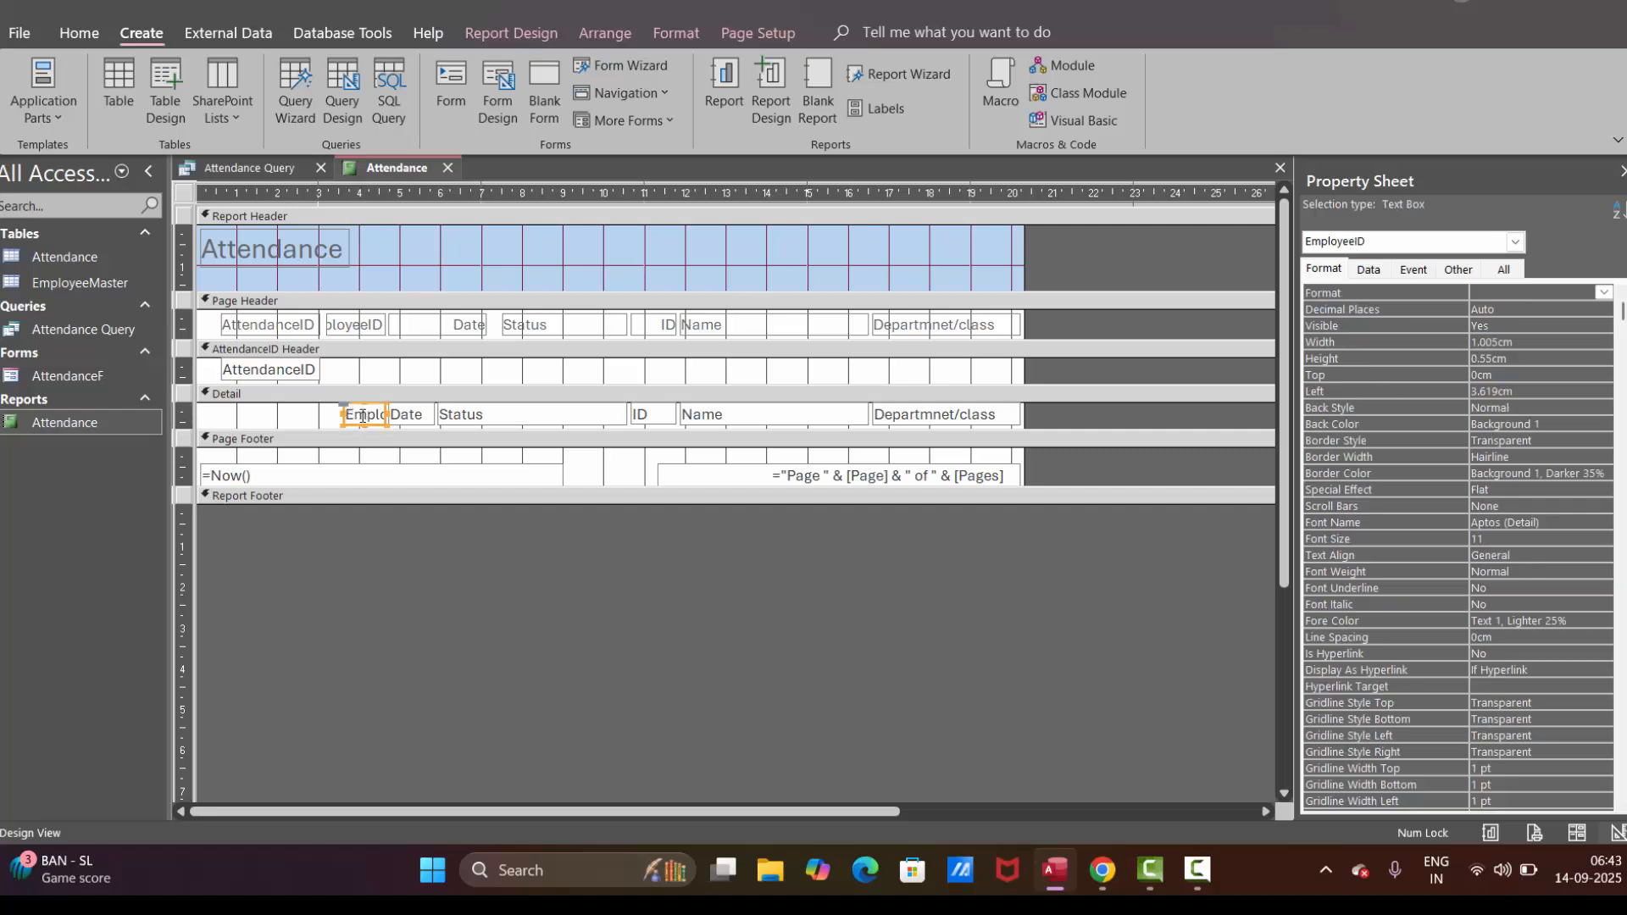
click(362, 416)
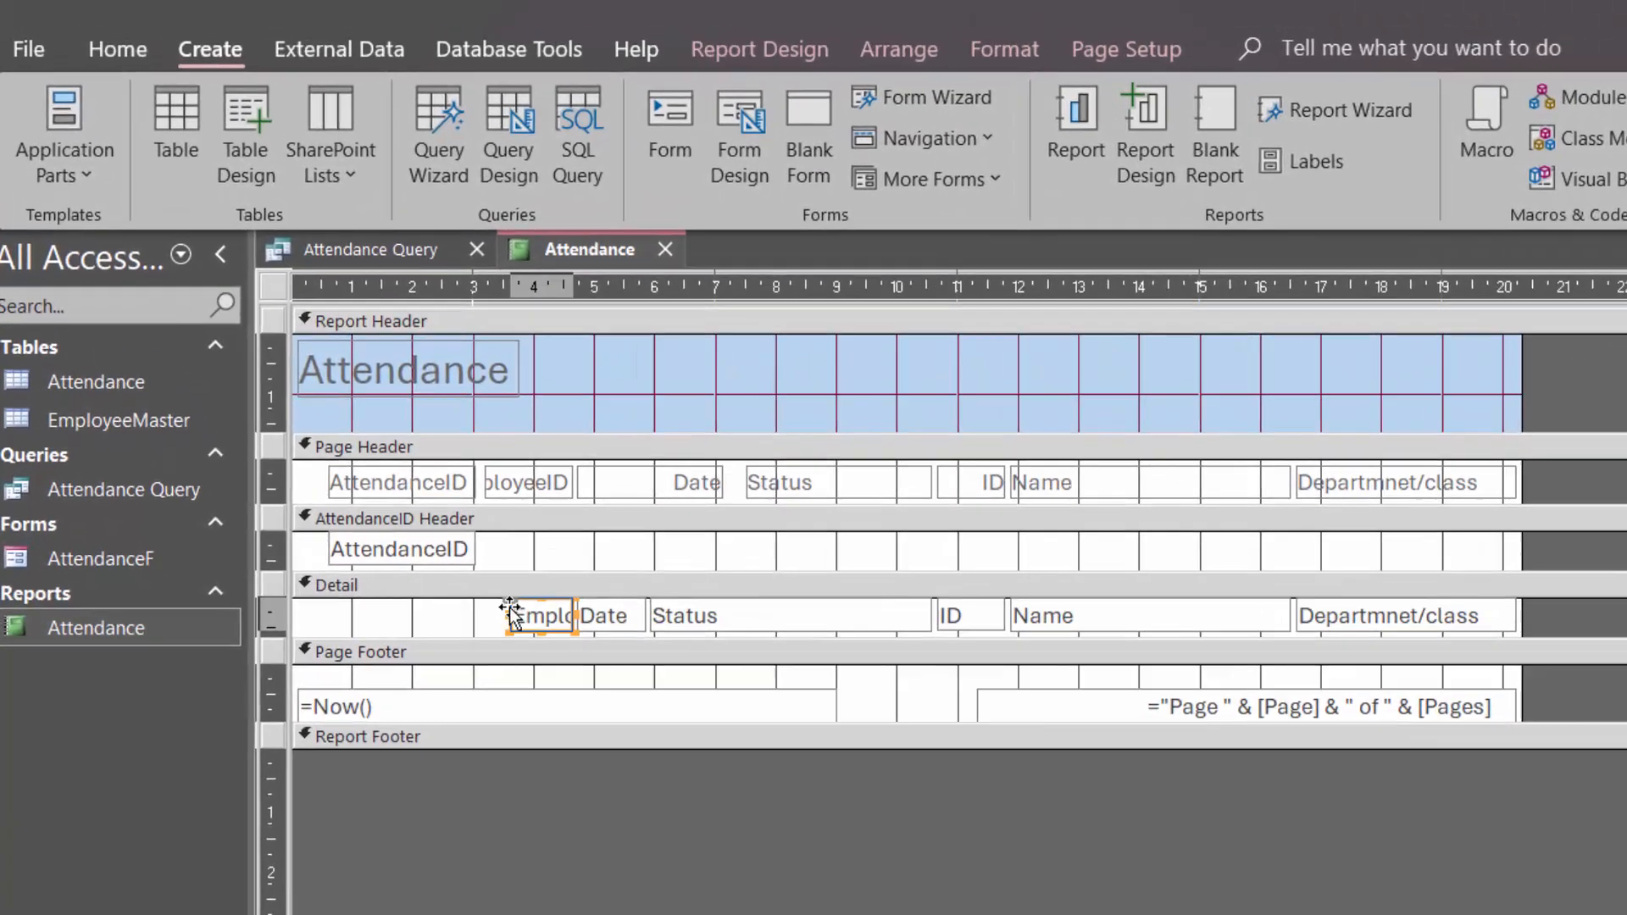
drag(342, 420, 354, 362)
drag(525, 533, 613, 566)
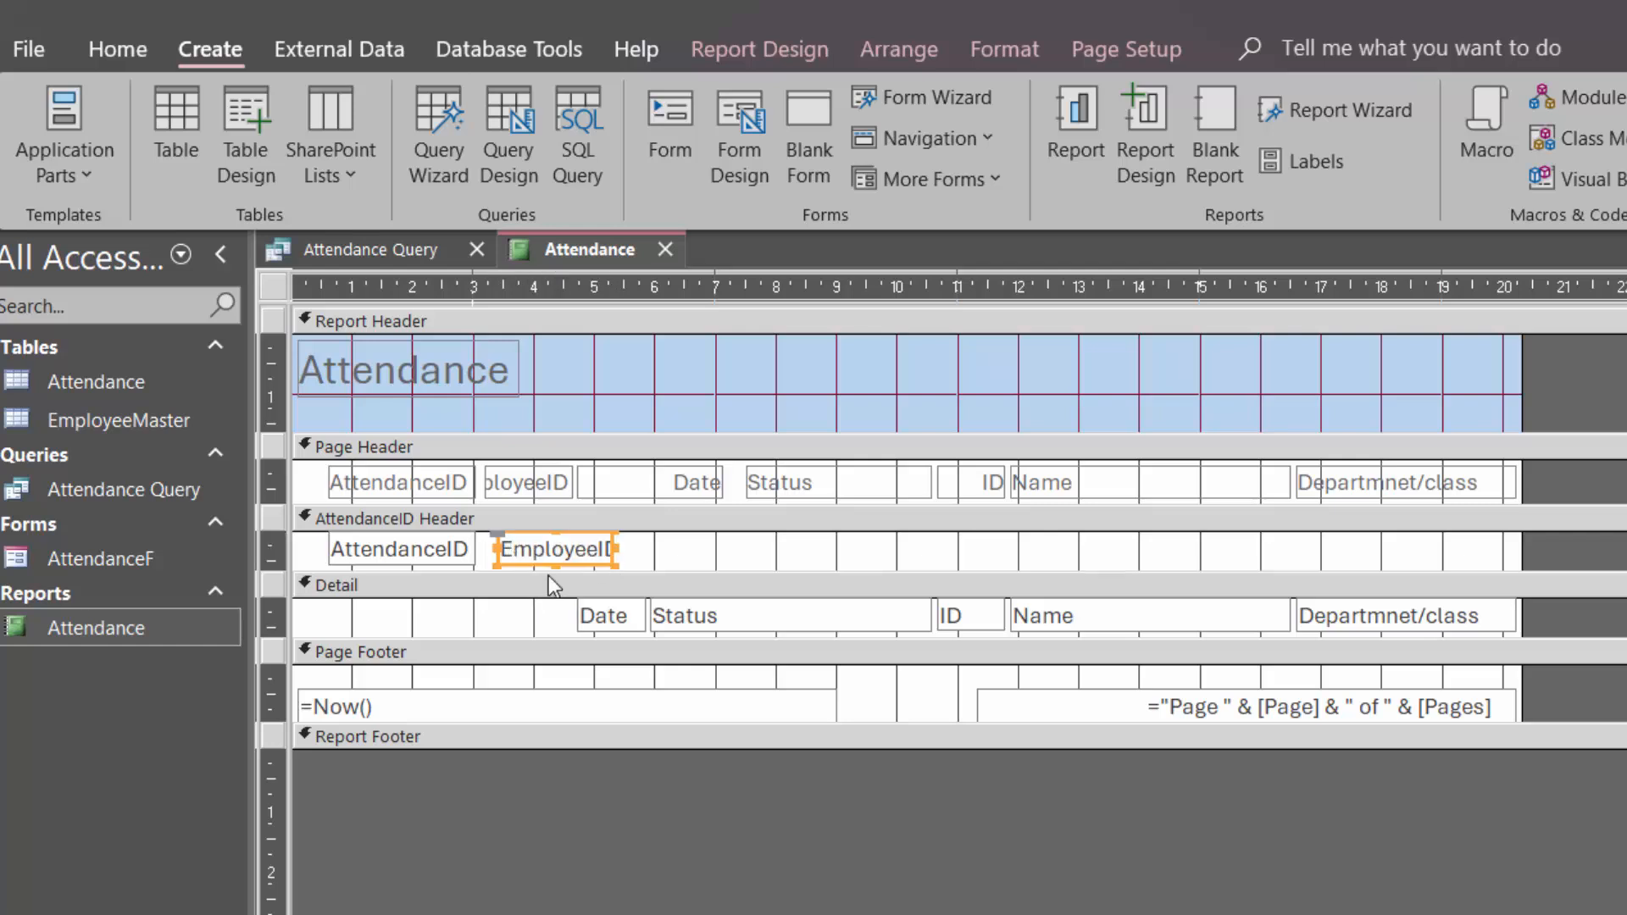
Move the Date text box from the Detail section into the AttendanceID Header after EmployeeID and widen it to about 2 cm.
click(705, 488)
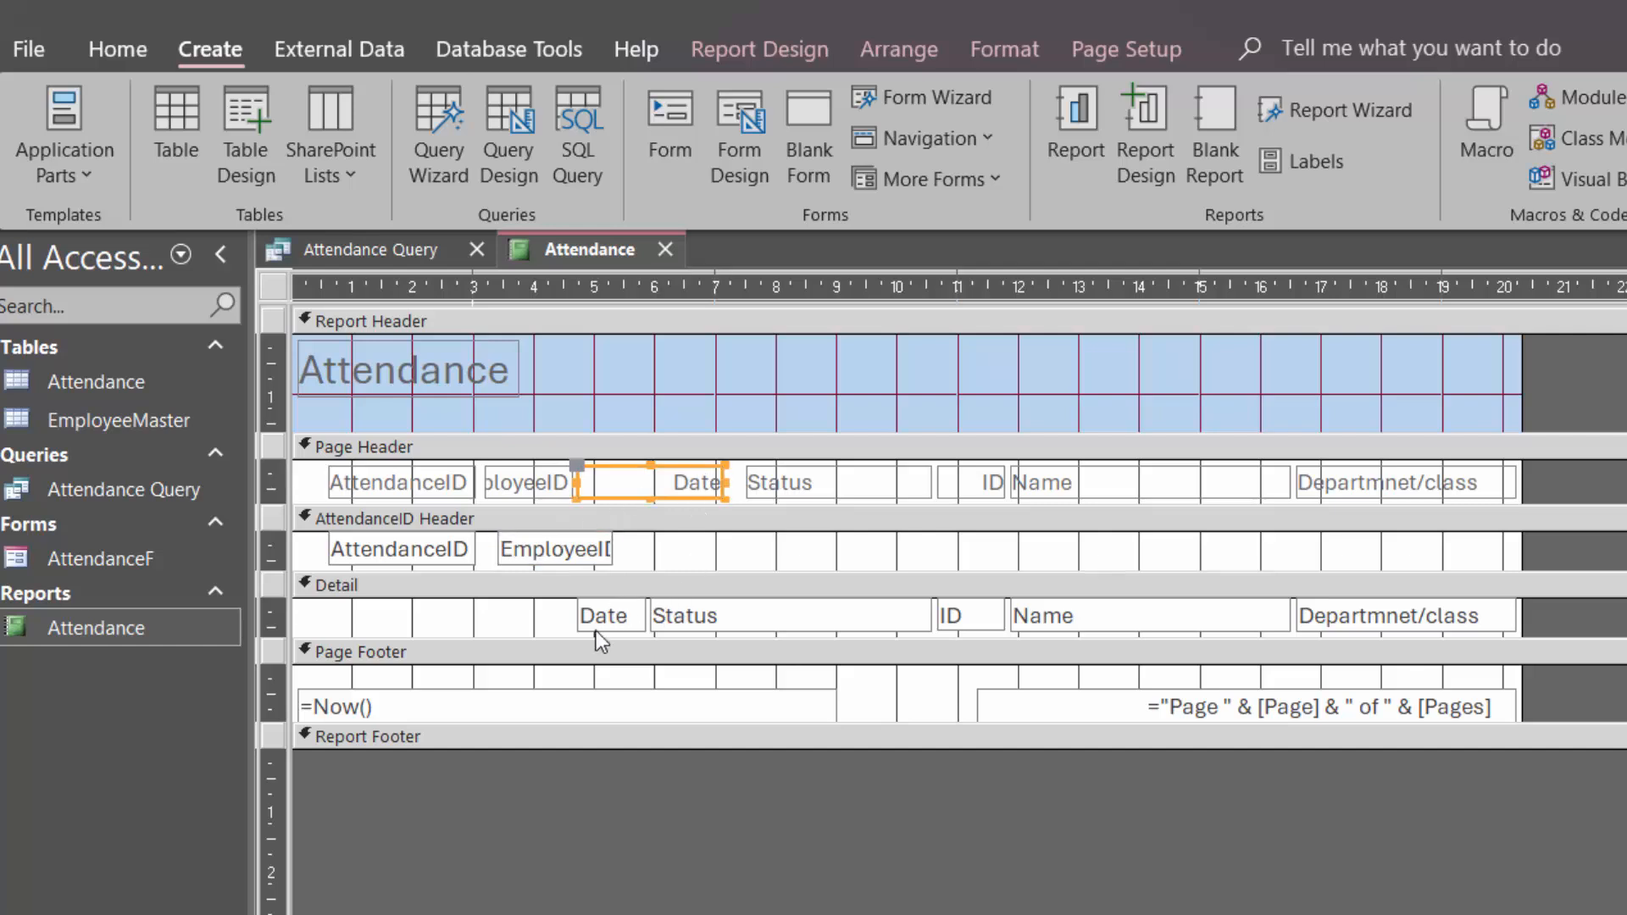
click(618, 617)
drag(619, 616, 649, 571)
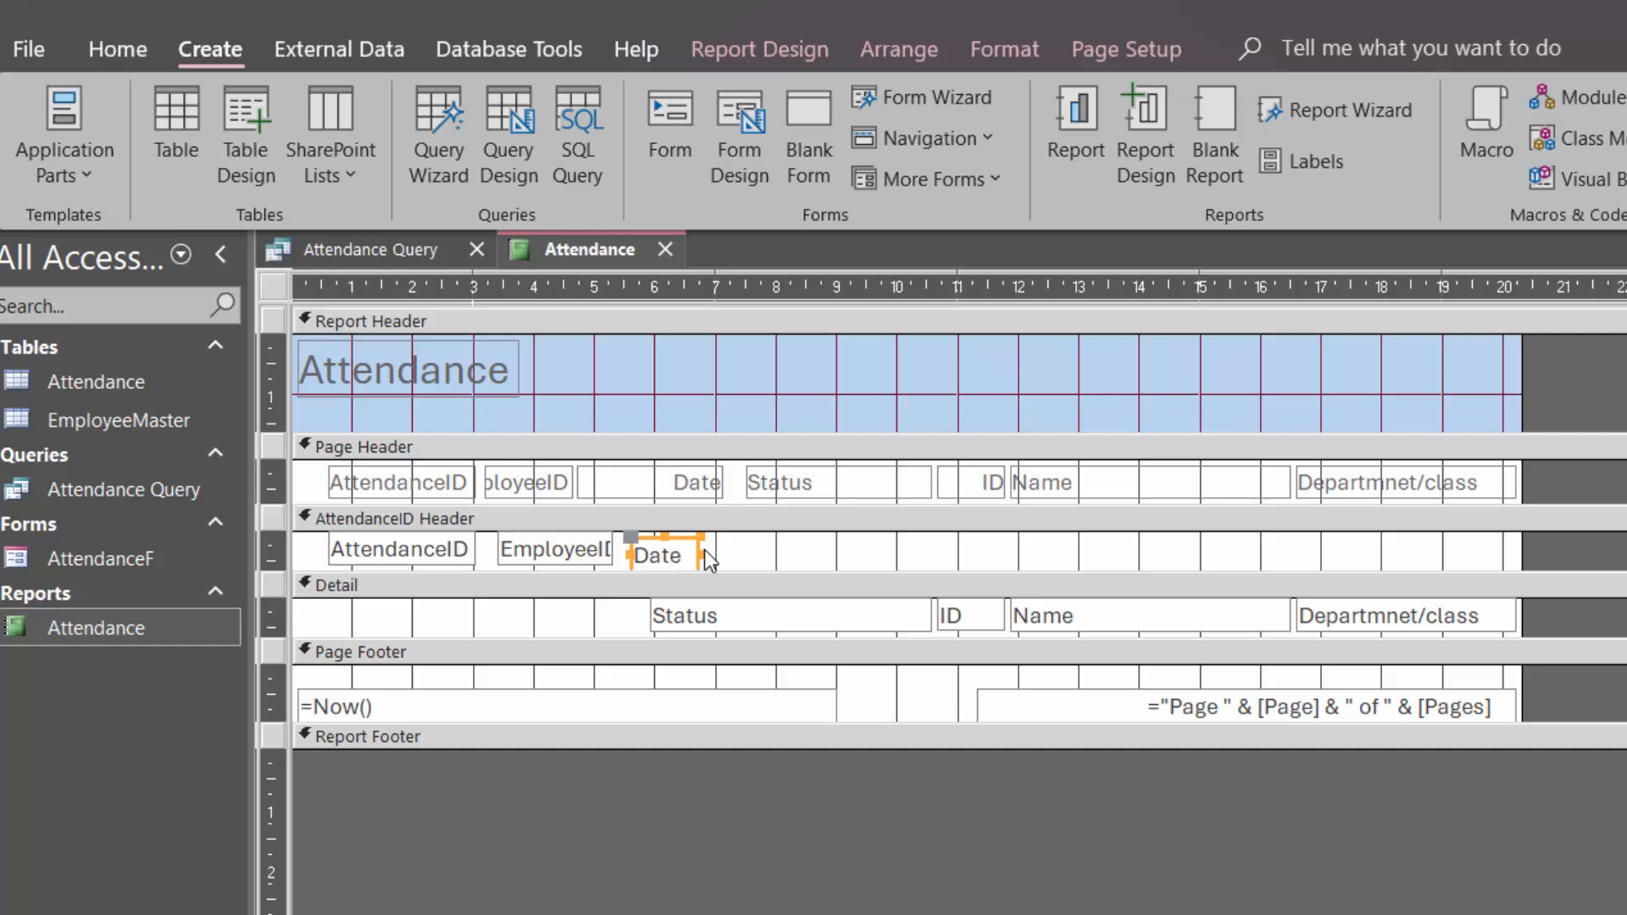
drag(700, 555, 752, 574)
Move the Status text box into the AttendanceID Header after Date and narrow it to about 2.7 cm.
click(785, 610)
drag(785, 597, 899, 530)
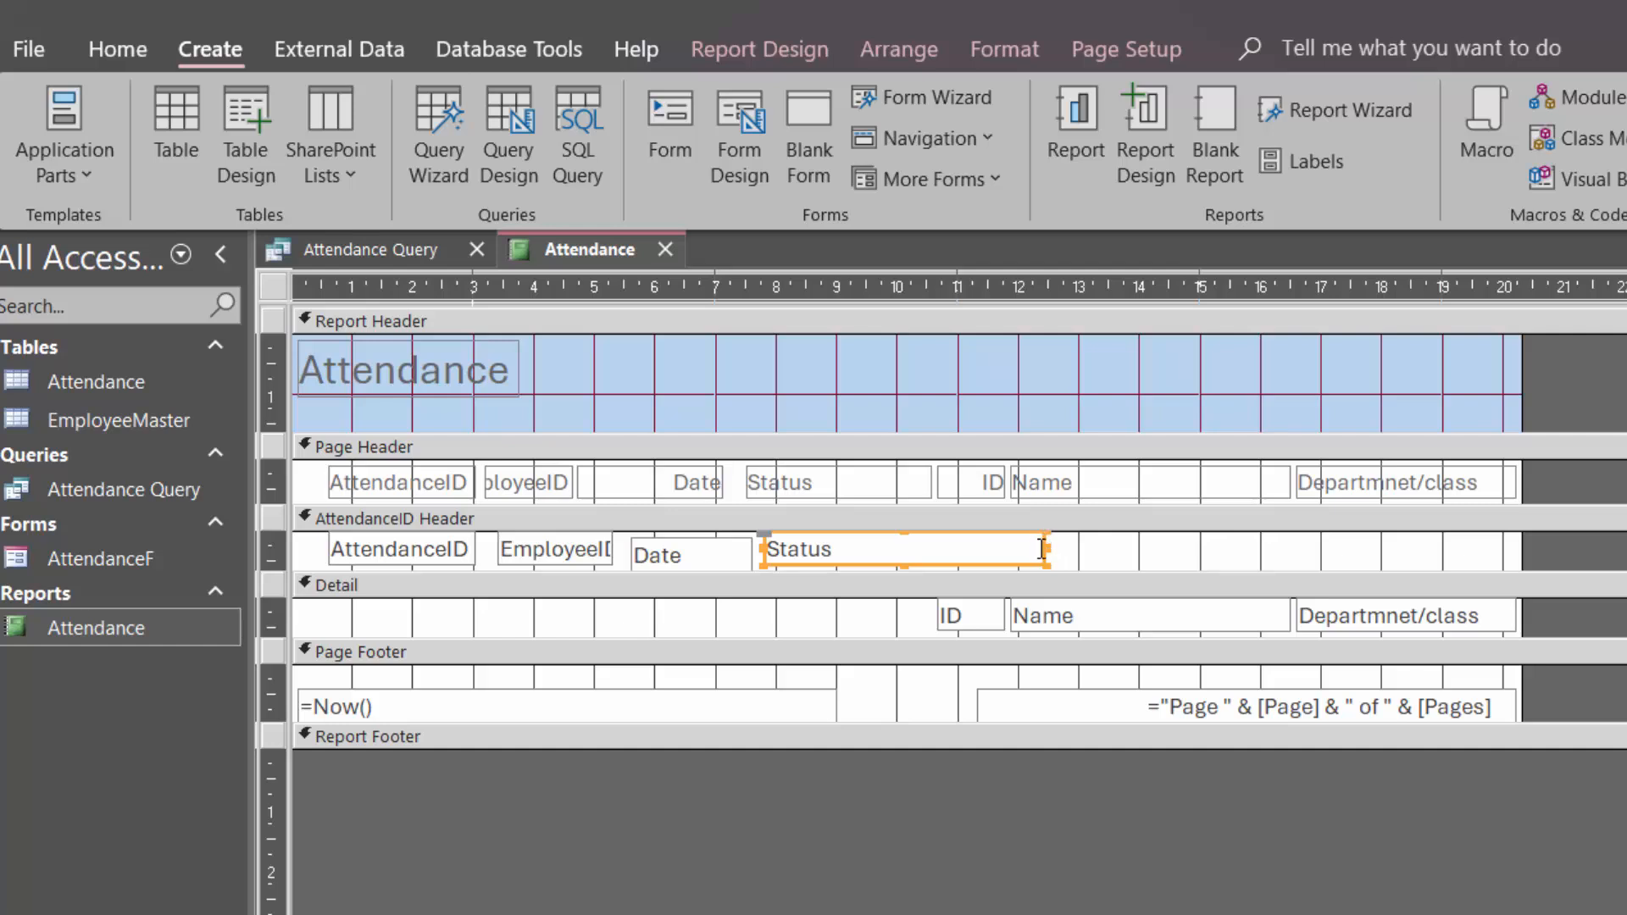
drag(1046, 549, 930, 549)
Move the ID, Name and Departmnet/class text boxes from the Detail section into the AttendanceID Header row.
drag(980, 623, 987, 536)
drag(1095, 623, 1107, 558)
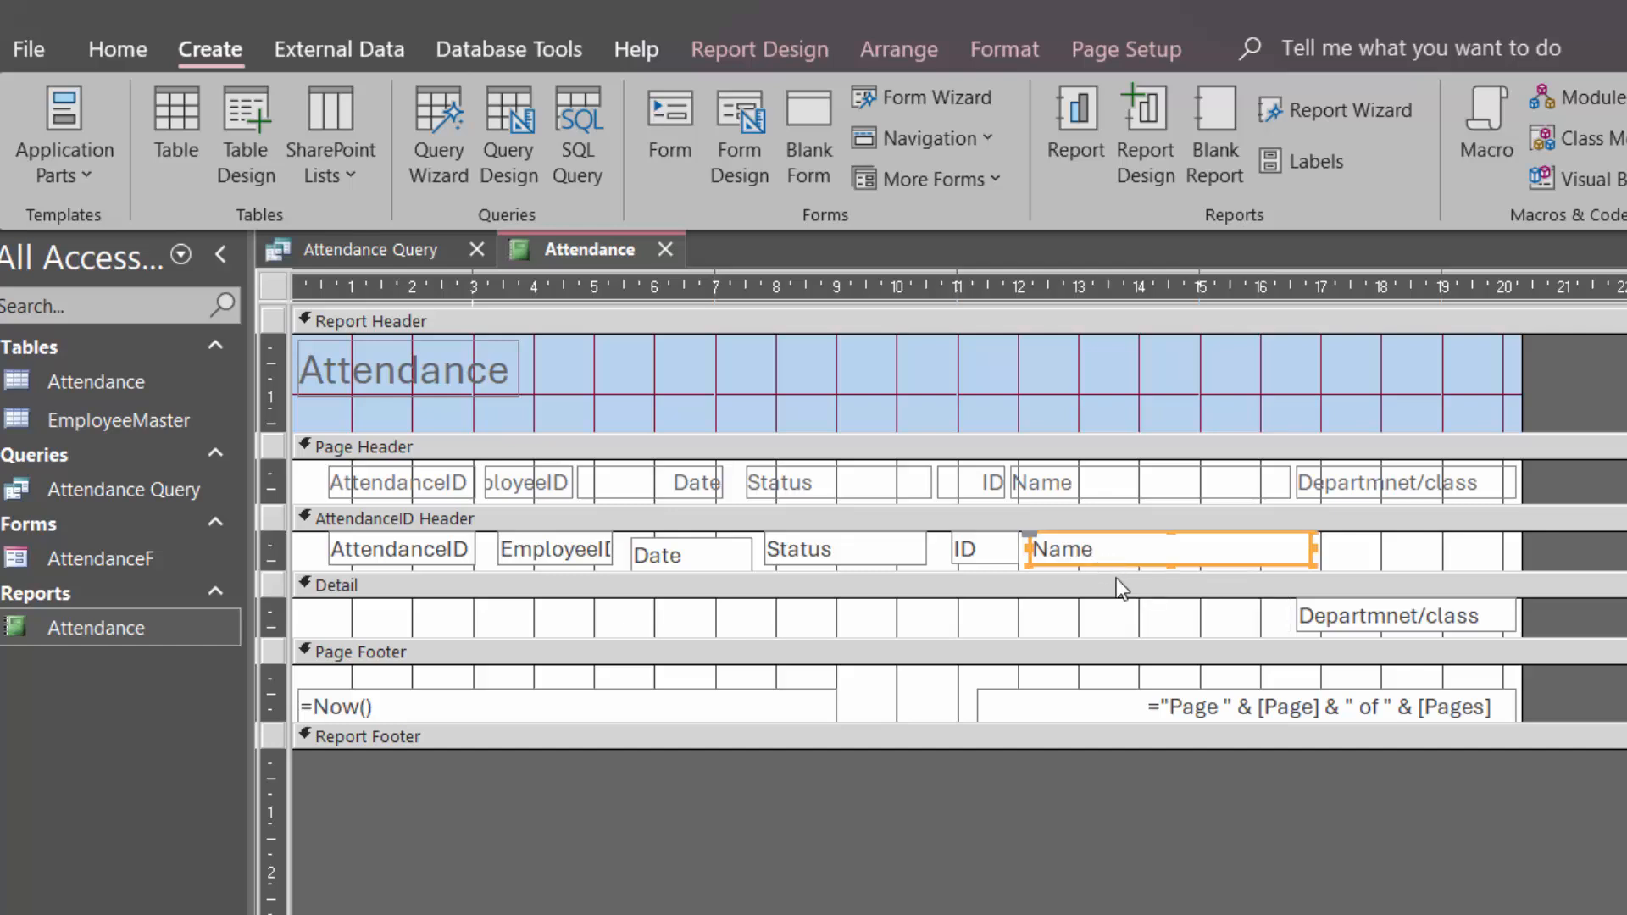
click(1423, 616)
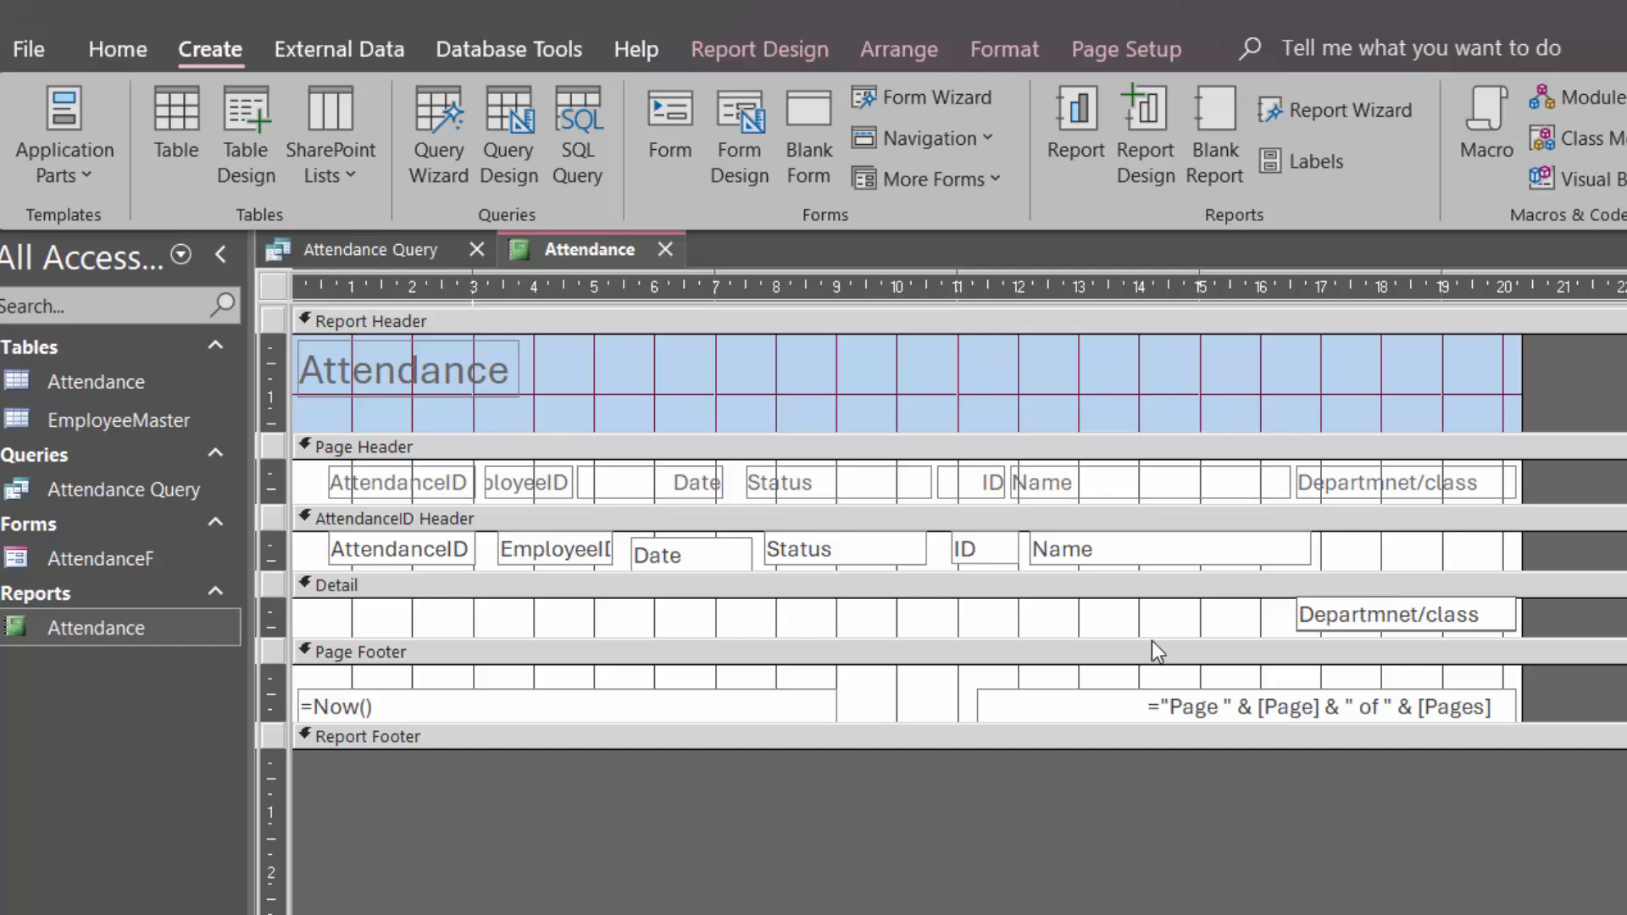
click(1260, 635)
drag(1351, 623, 1370, 549)
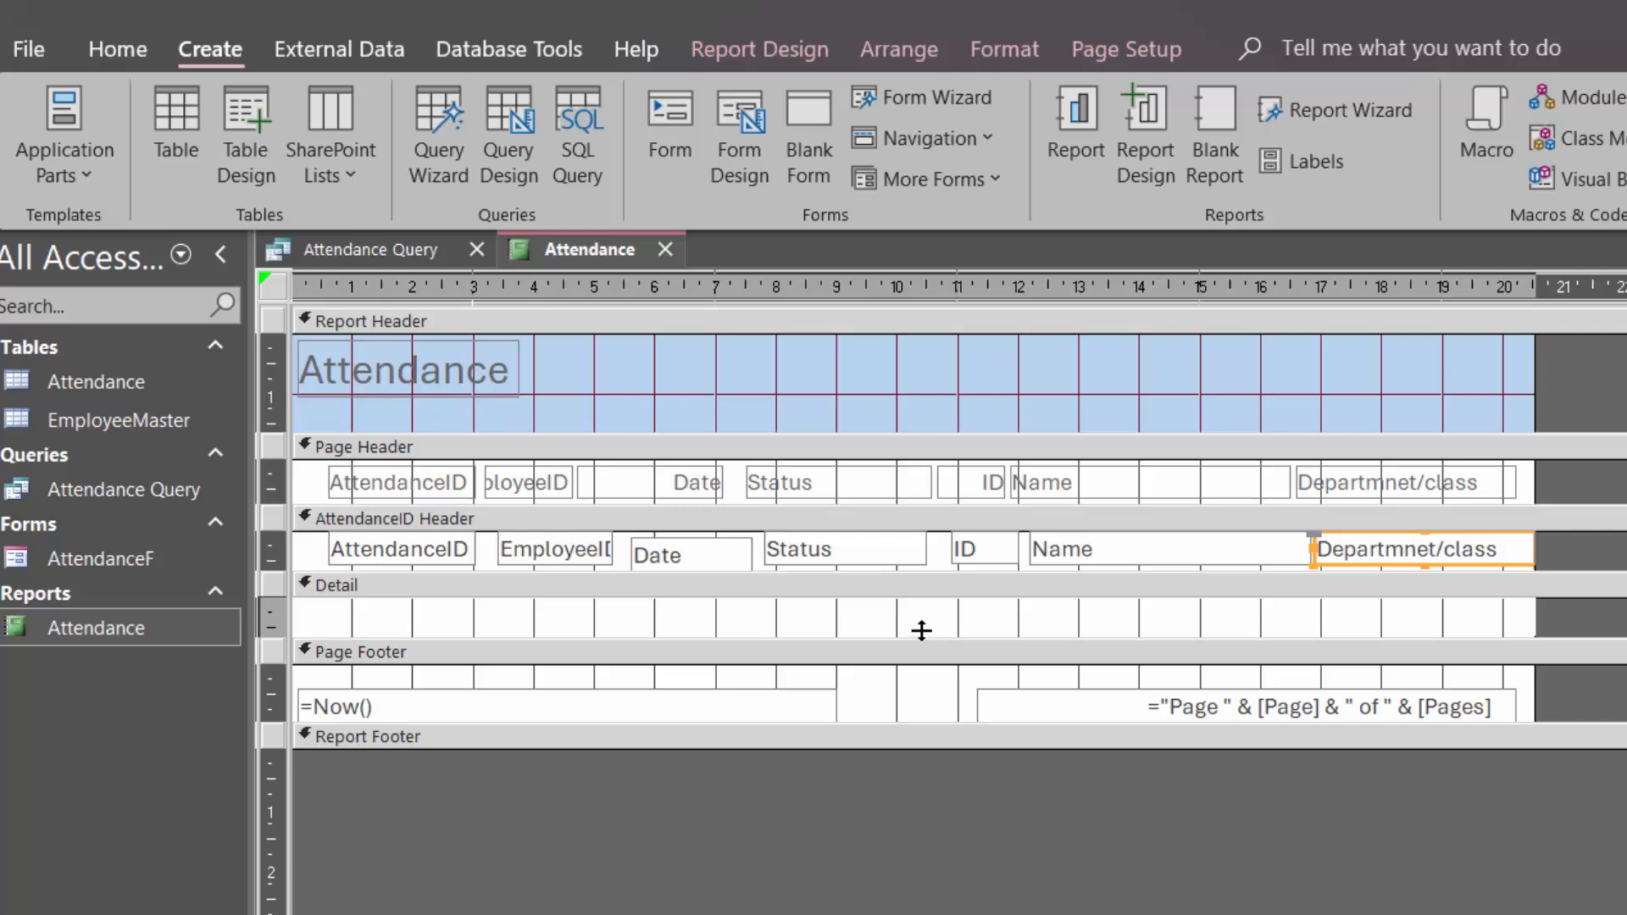
Collapse the empty Detail section and increase the AttendanceID Header's height to about 2.6 cm.
drag(921, 630, 915, 600)
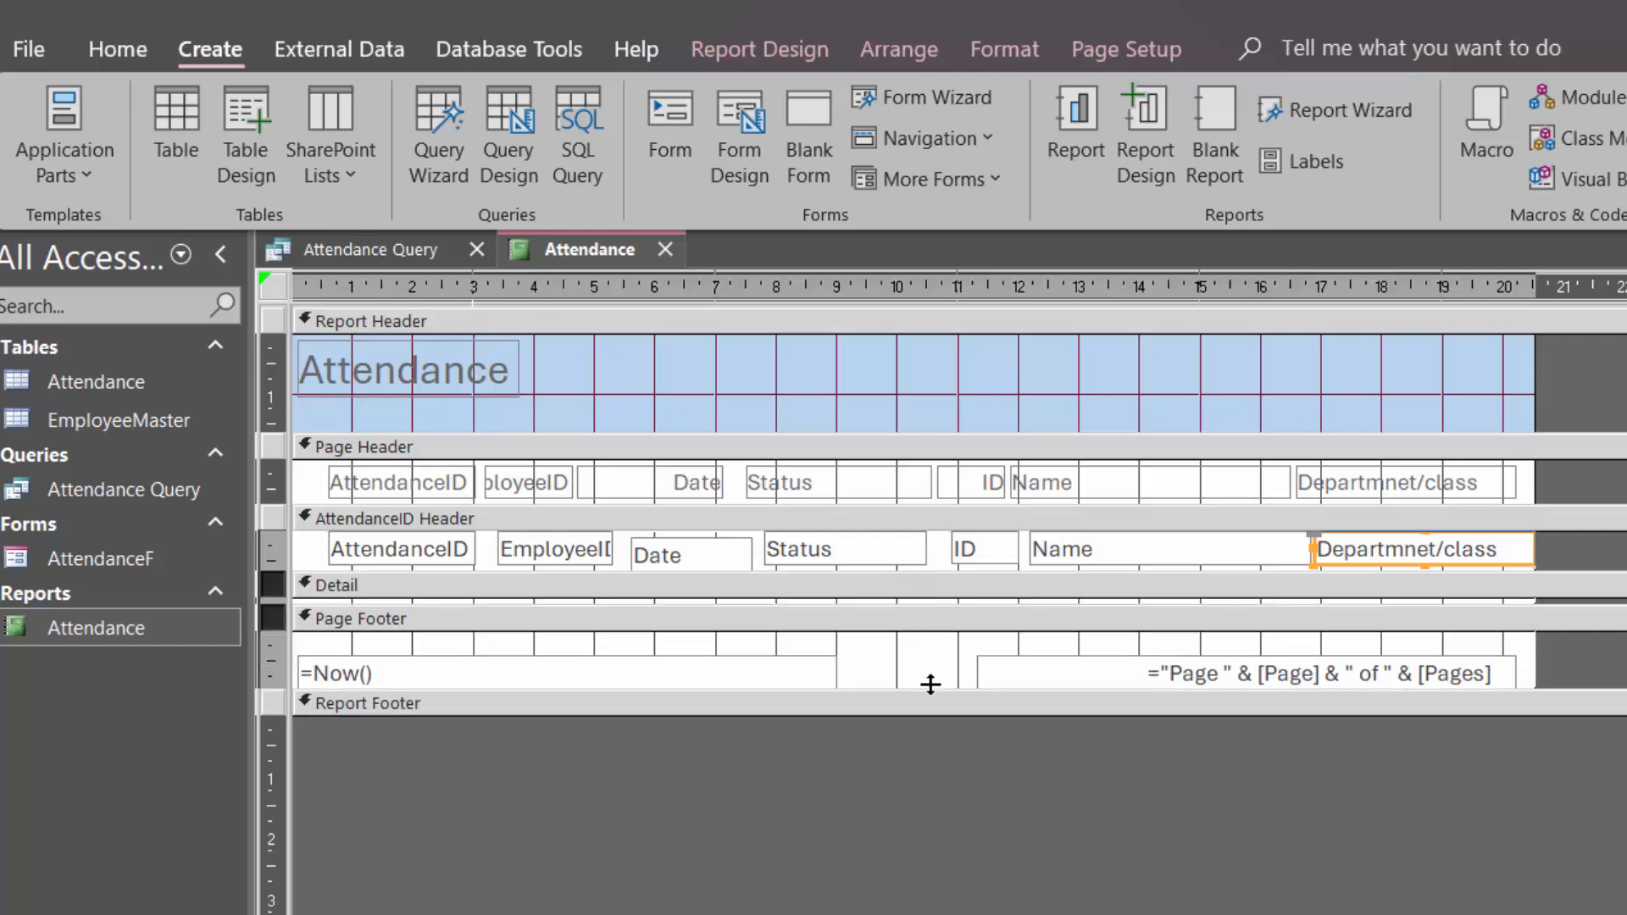
drag(930, 684, 930, 685)
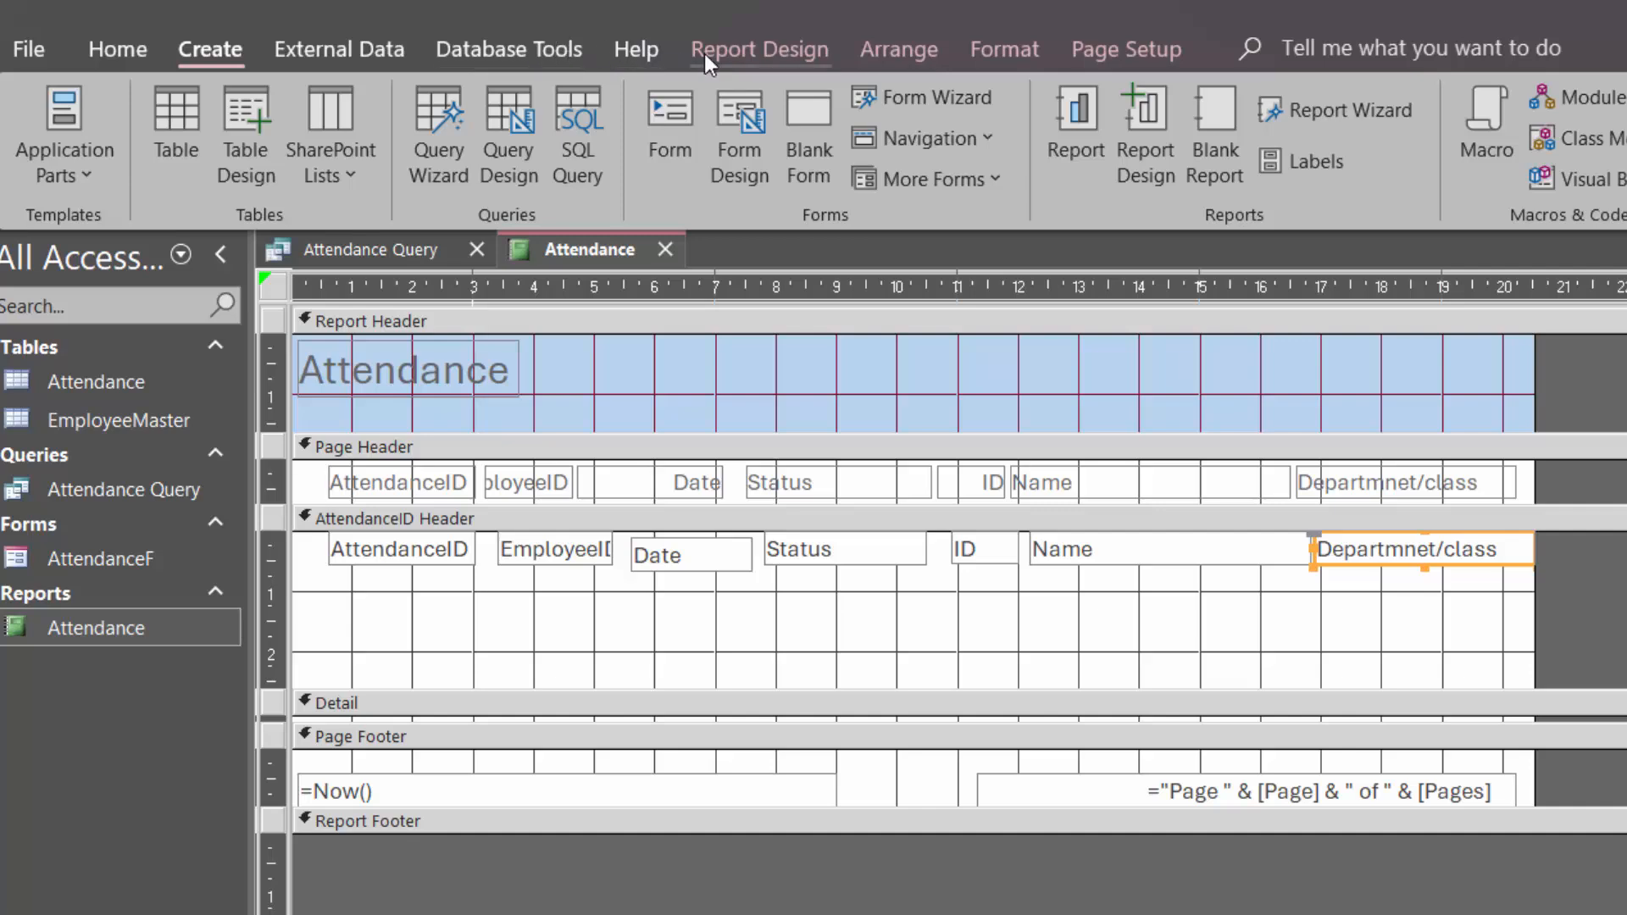
Preview the Attendance report in Report View and return it to Design View.
click(122, 48)
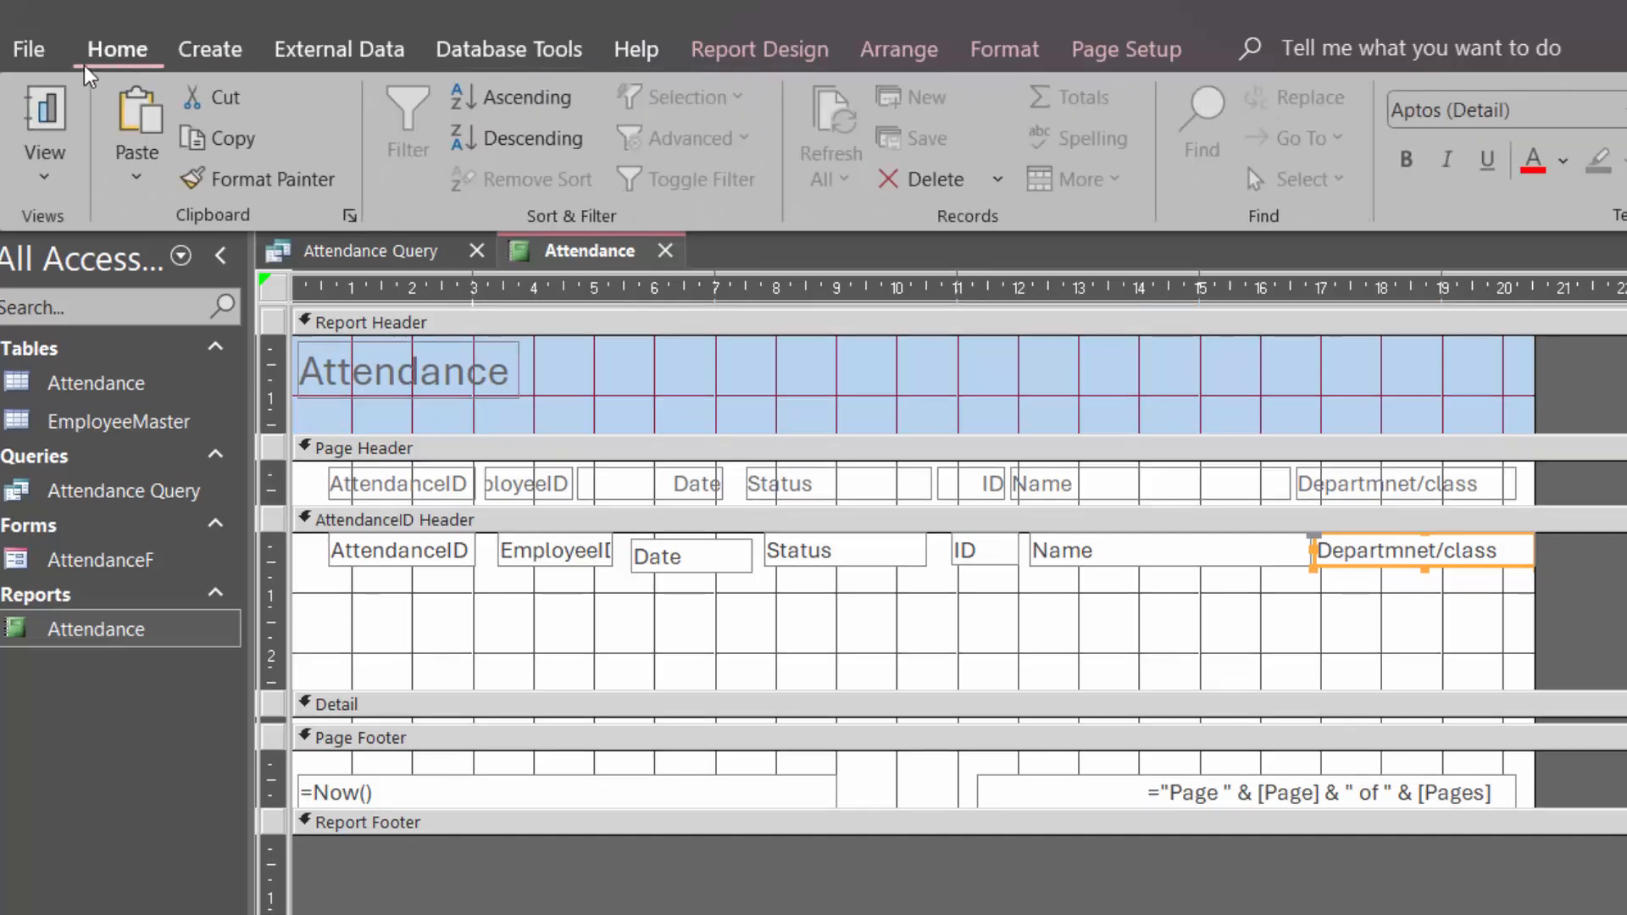
click(33, 117)
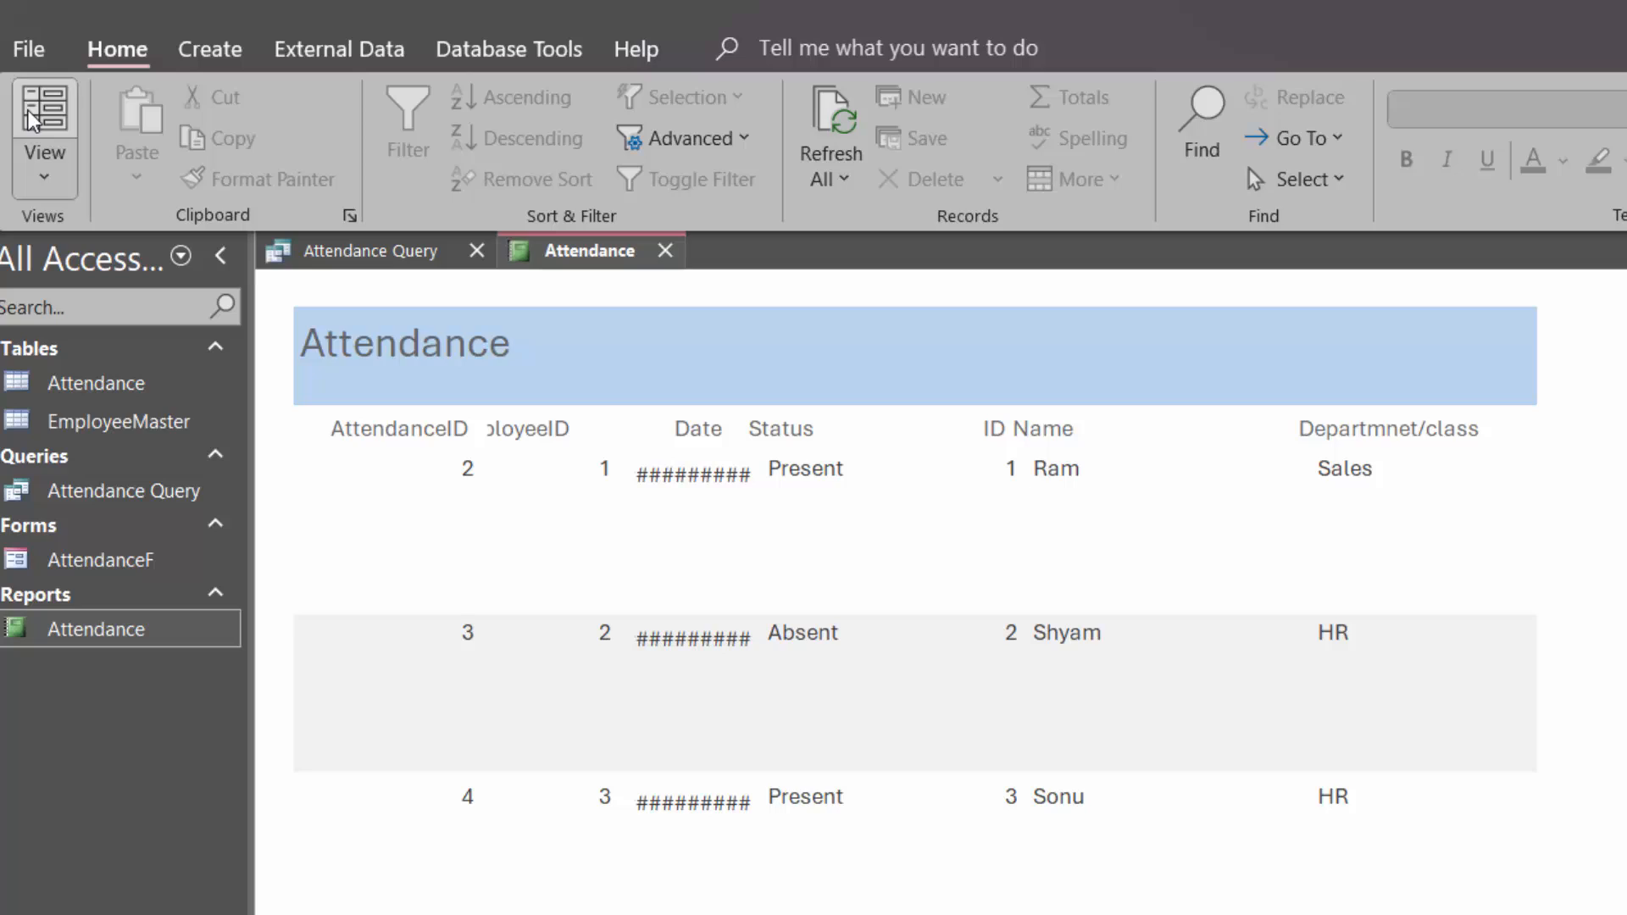
click(44, 165)
click(139, 435)
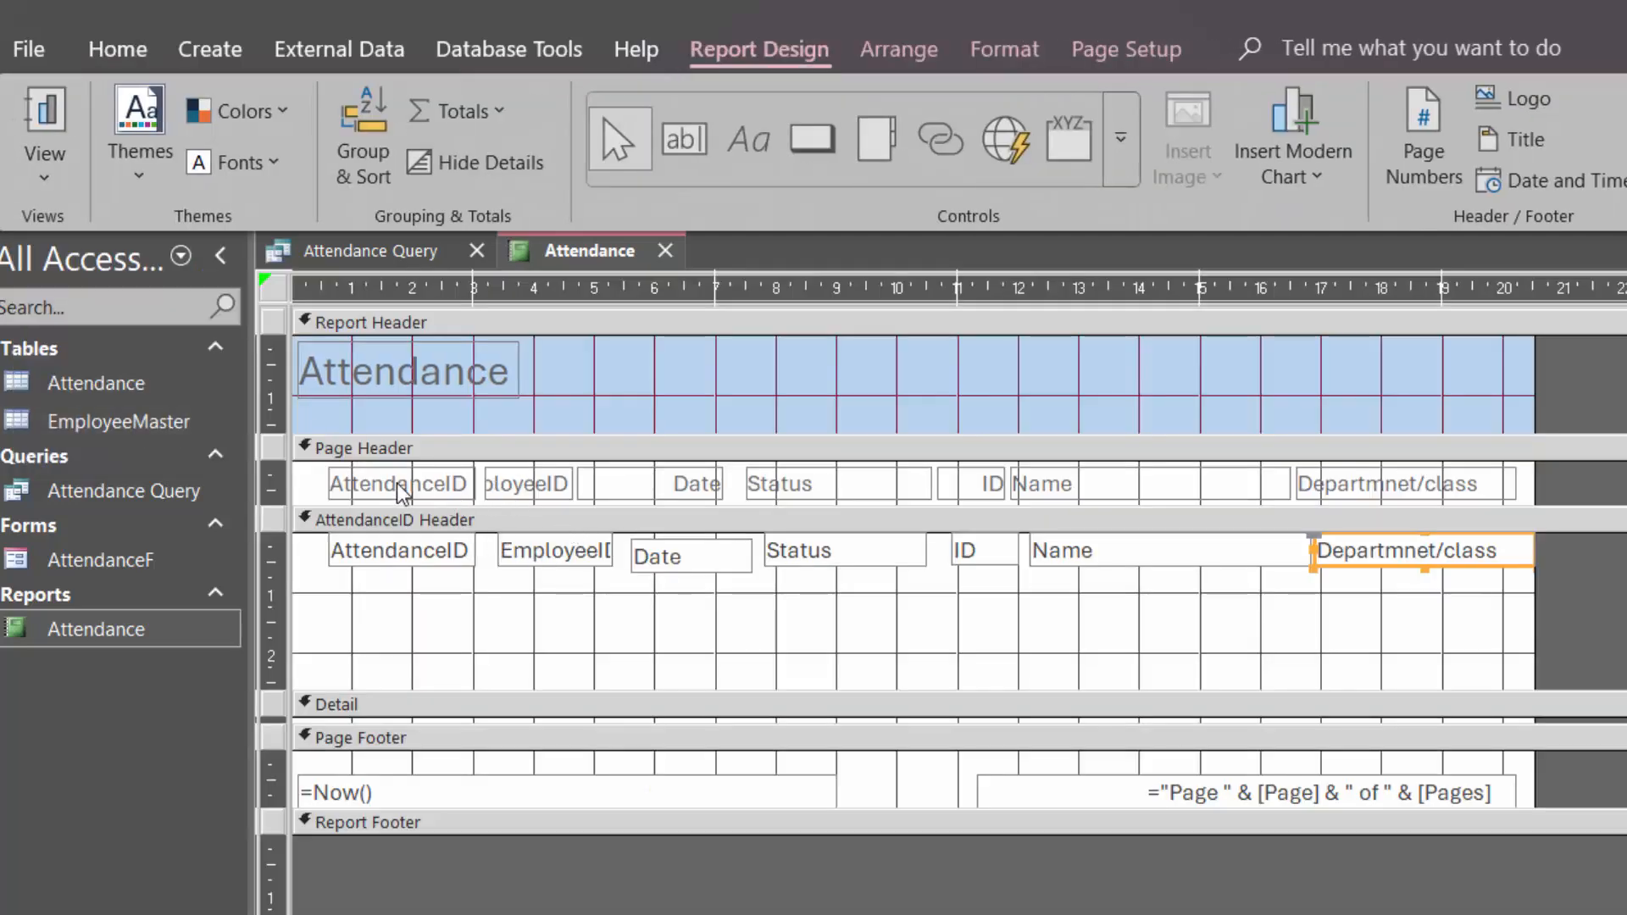
Narrow both the AttendanceID label in the Page Header and its text box in the AttendanceID Header to about 1.9 cm.
click(396, 487)
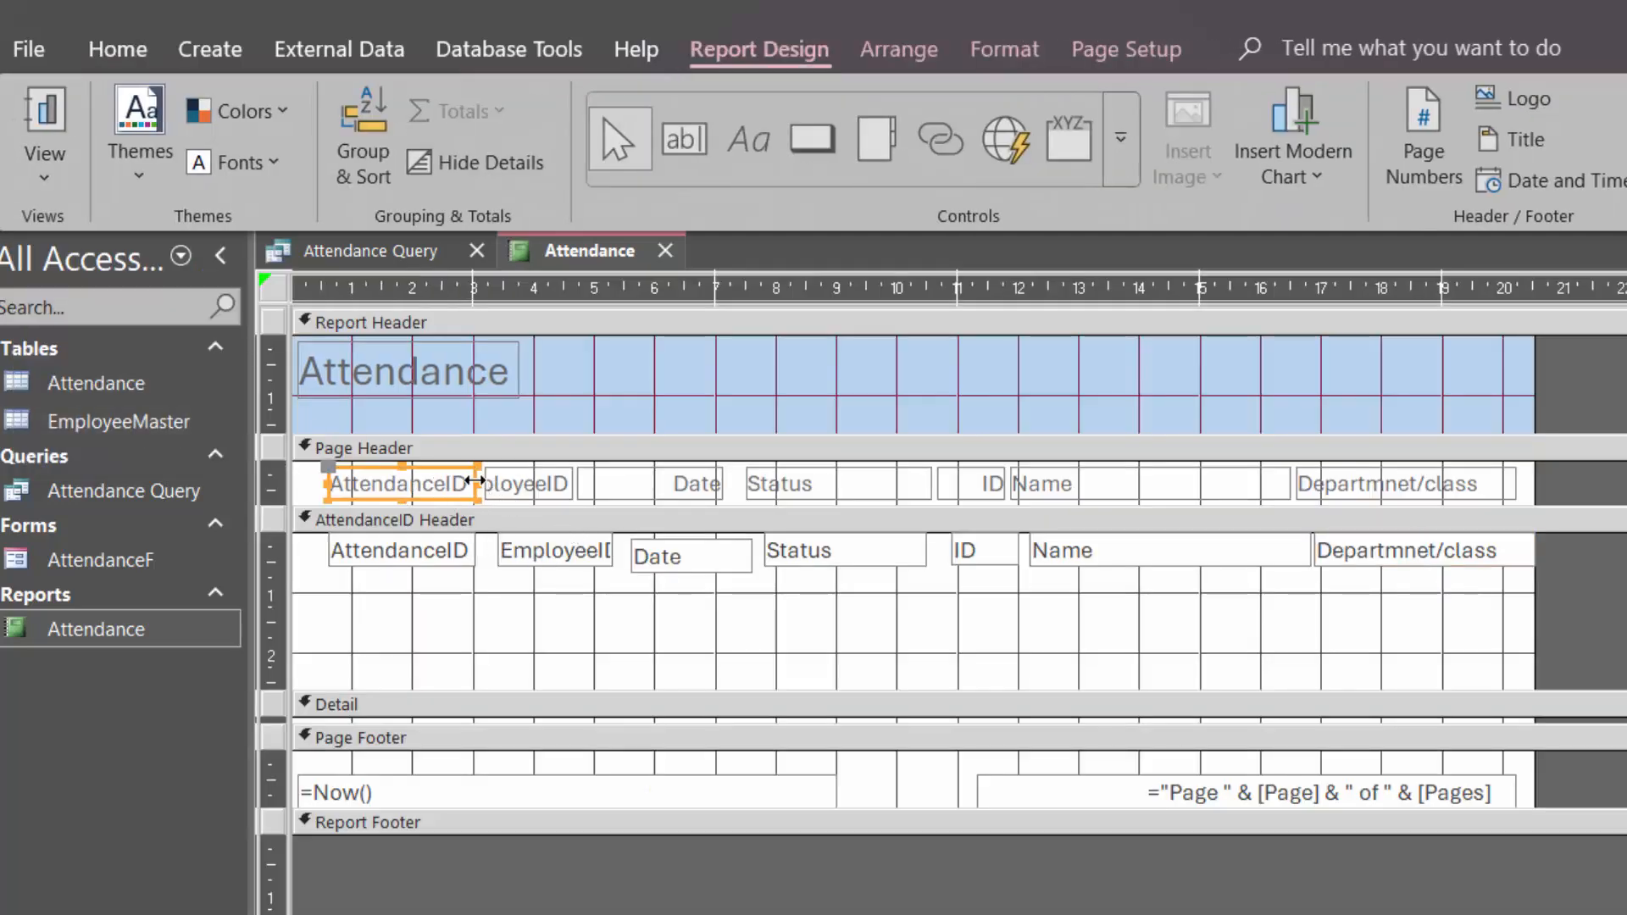
drag(473, 478, 443, 479)
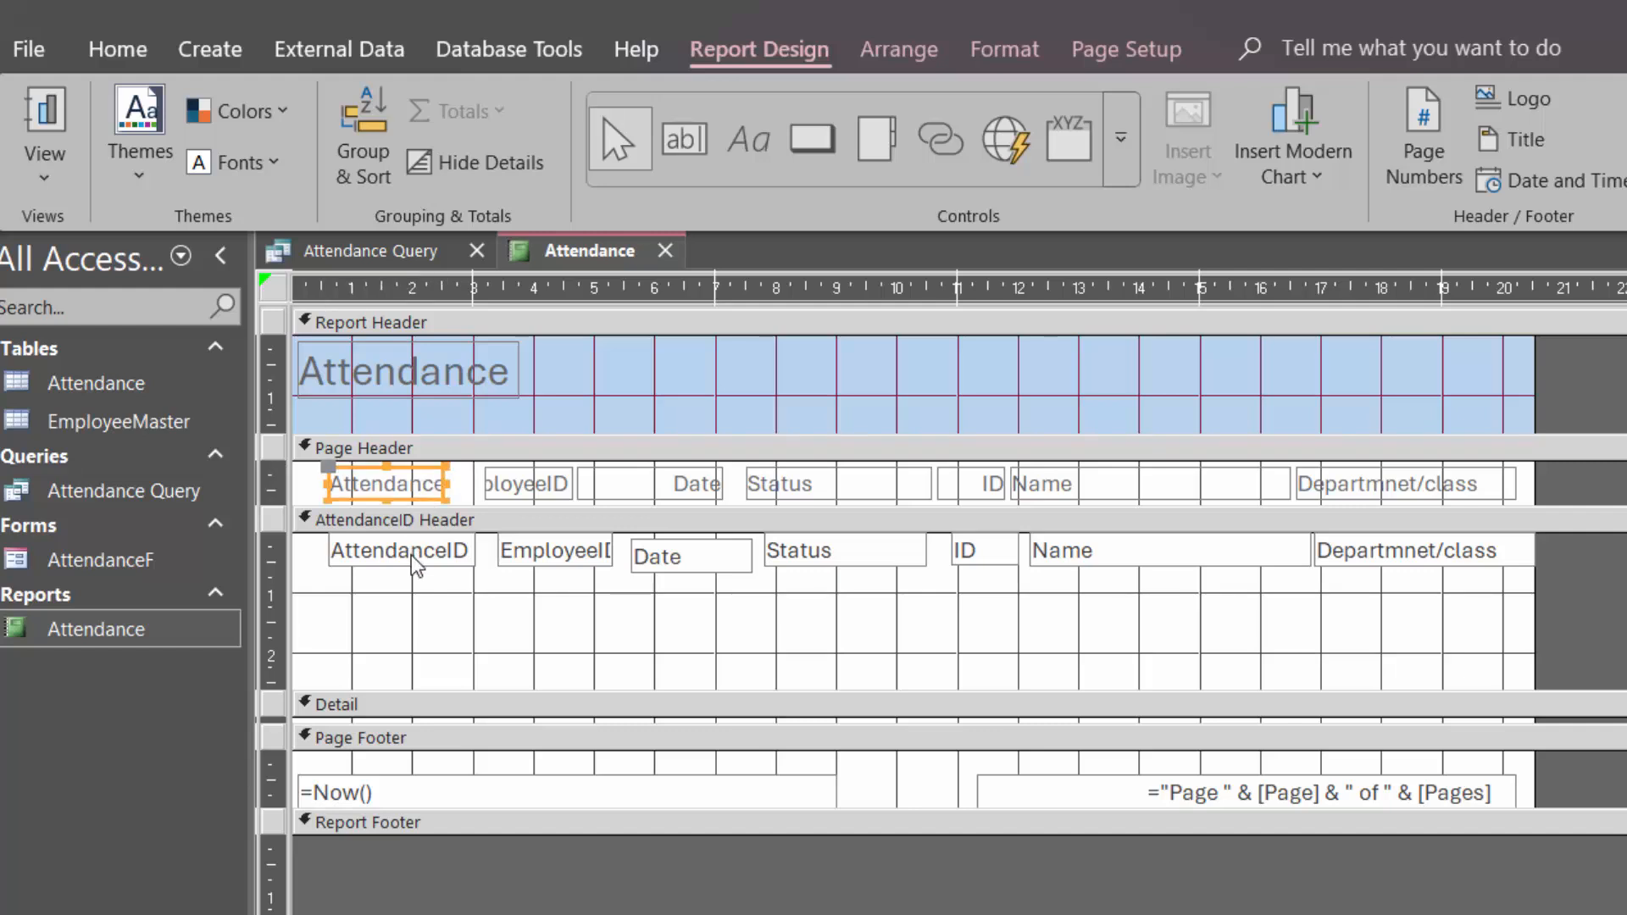
click(415, 563)
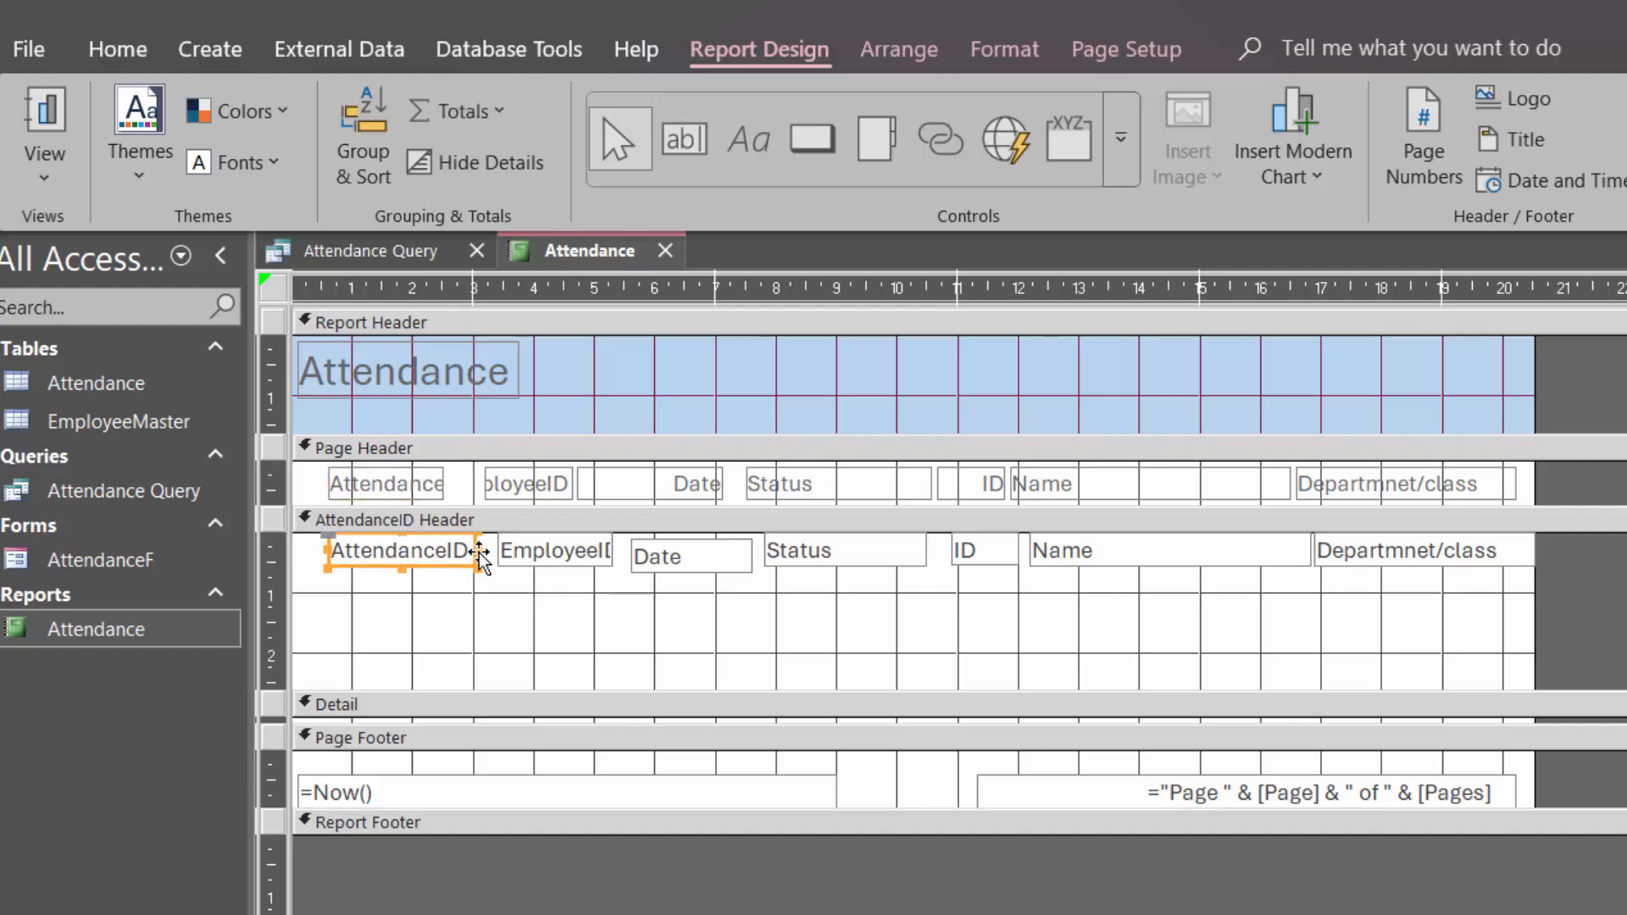
drag(480, 555, 443, 551)
Resize the EmployeeID text box and its Page Header label to about 2.1 cm so both start just after AttendanceID.
click(557, 552)
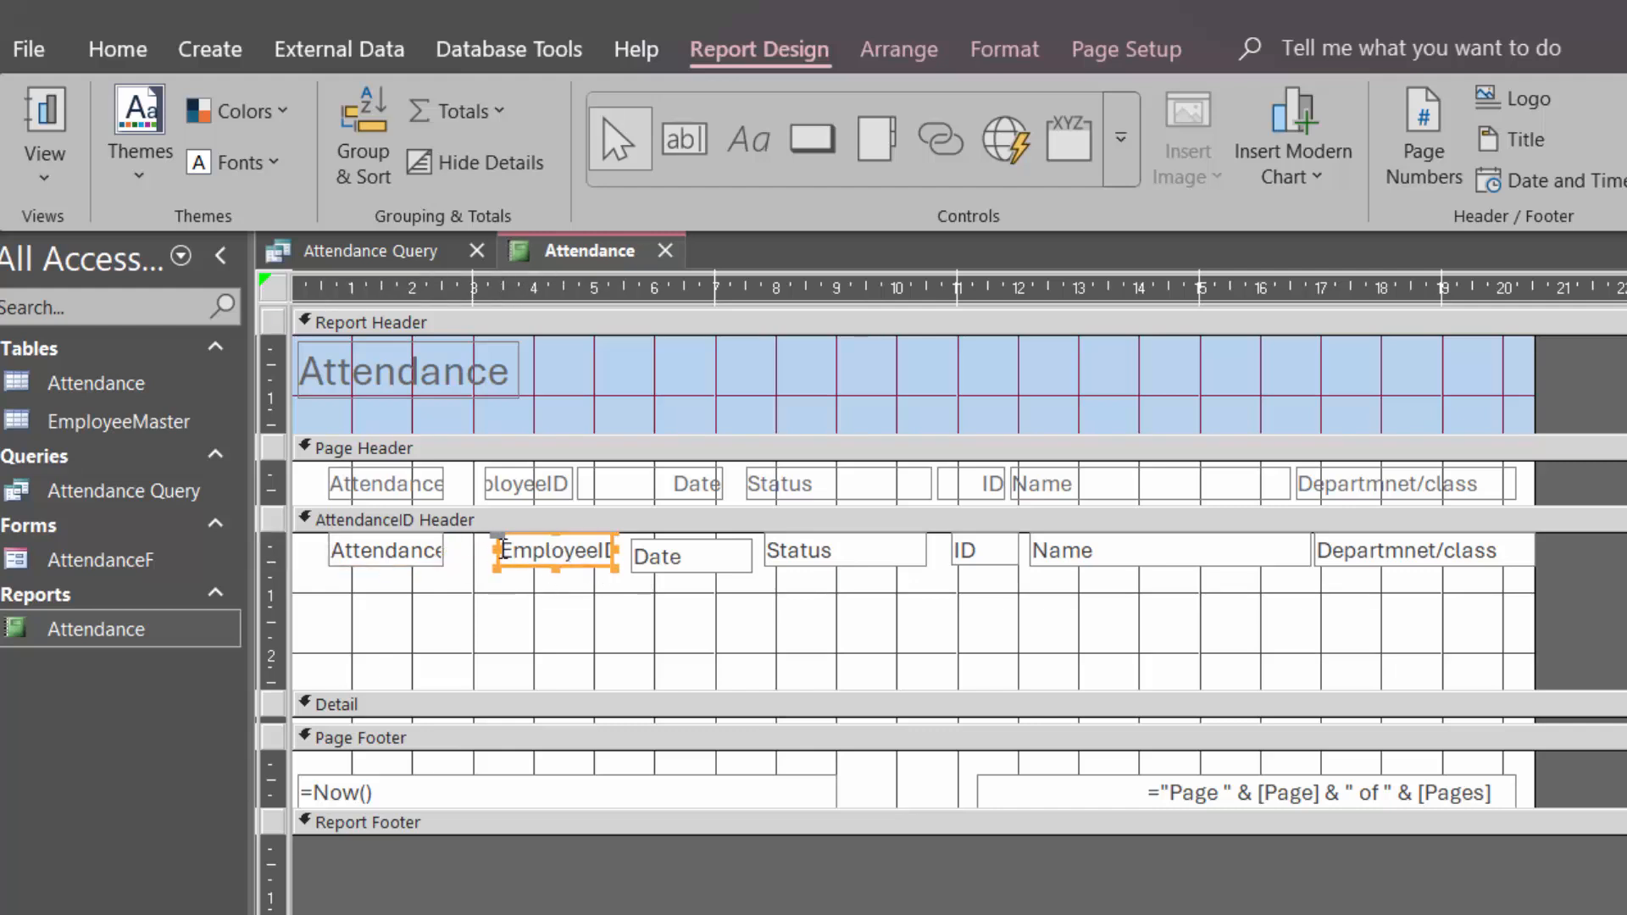
drag(499, 551, 454, 552)
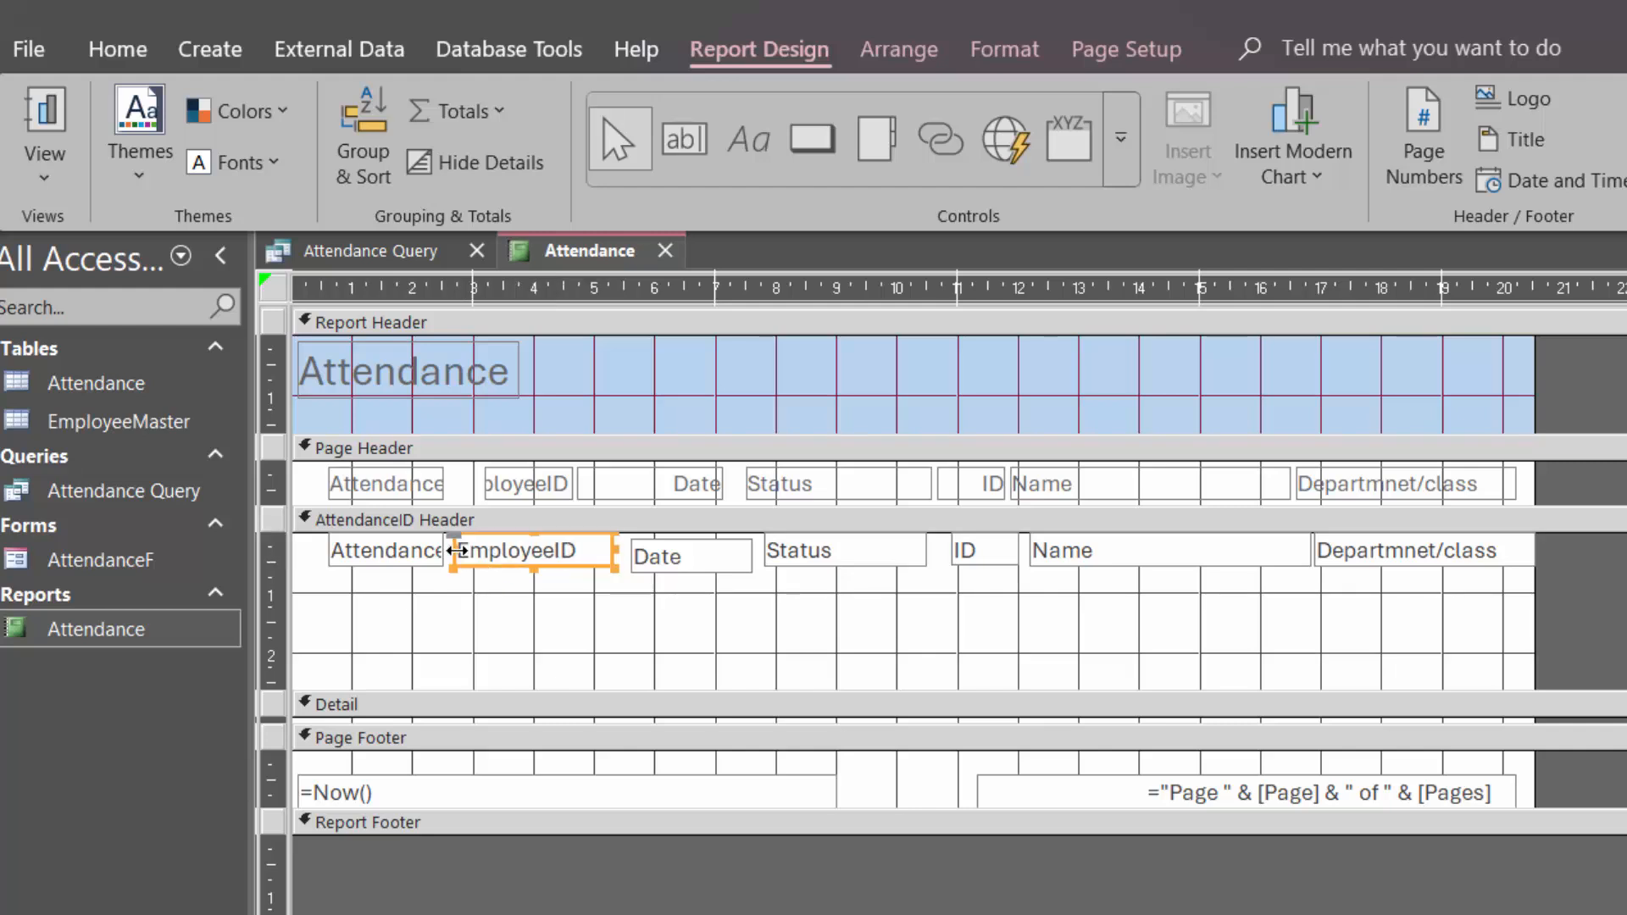
drag(613, 551, 583, 555)
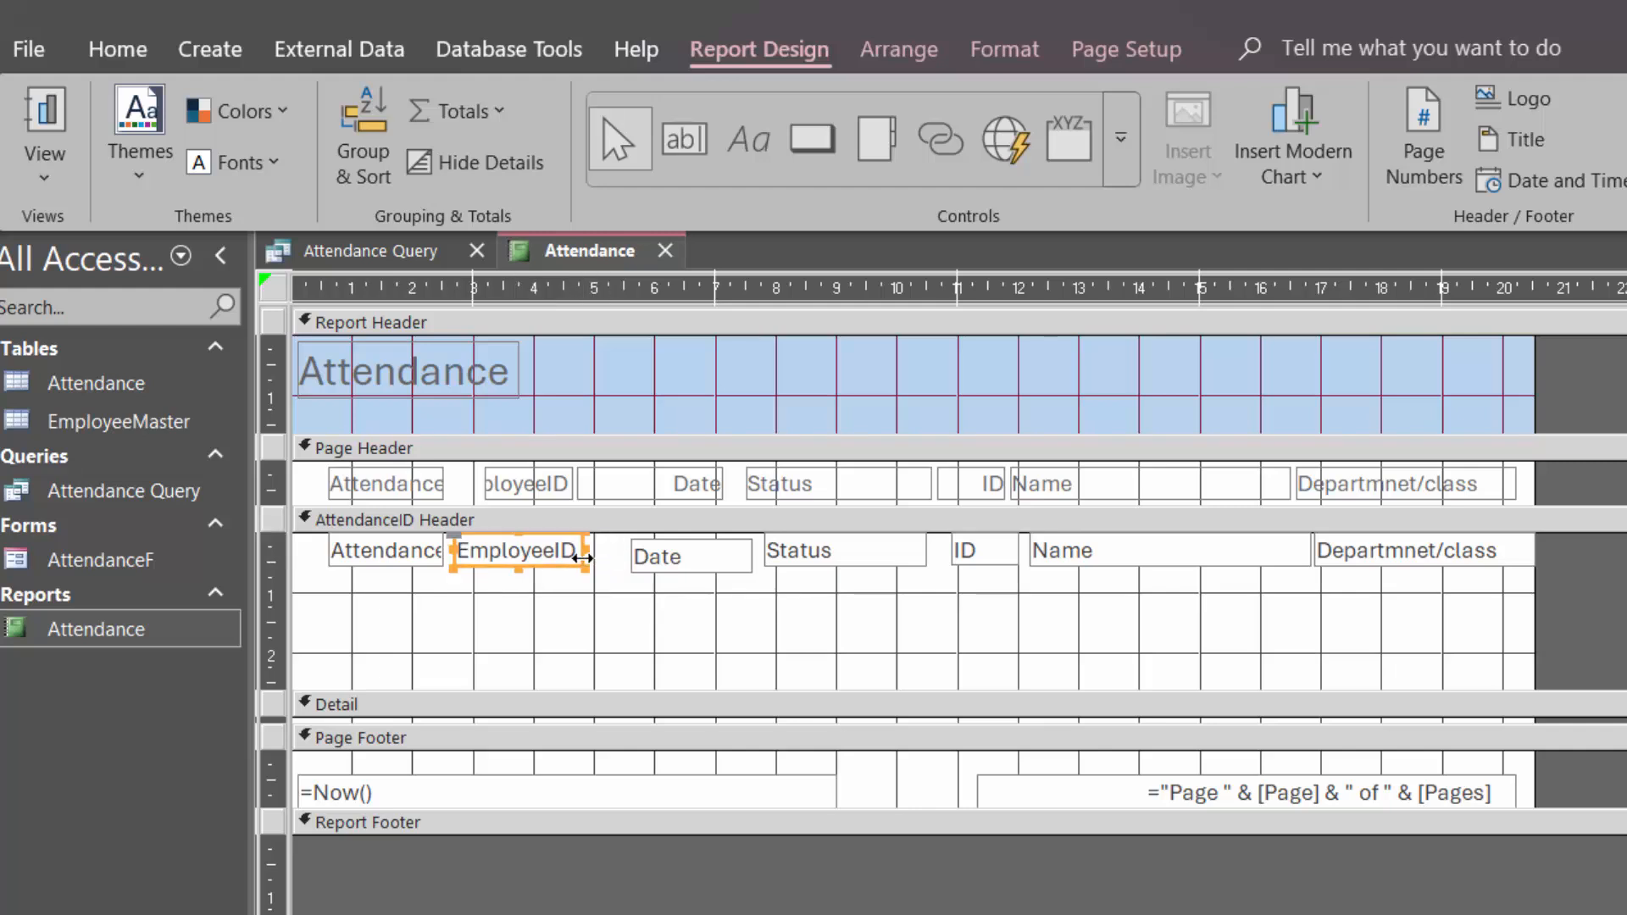
click(508, 494)
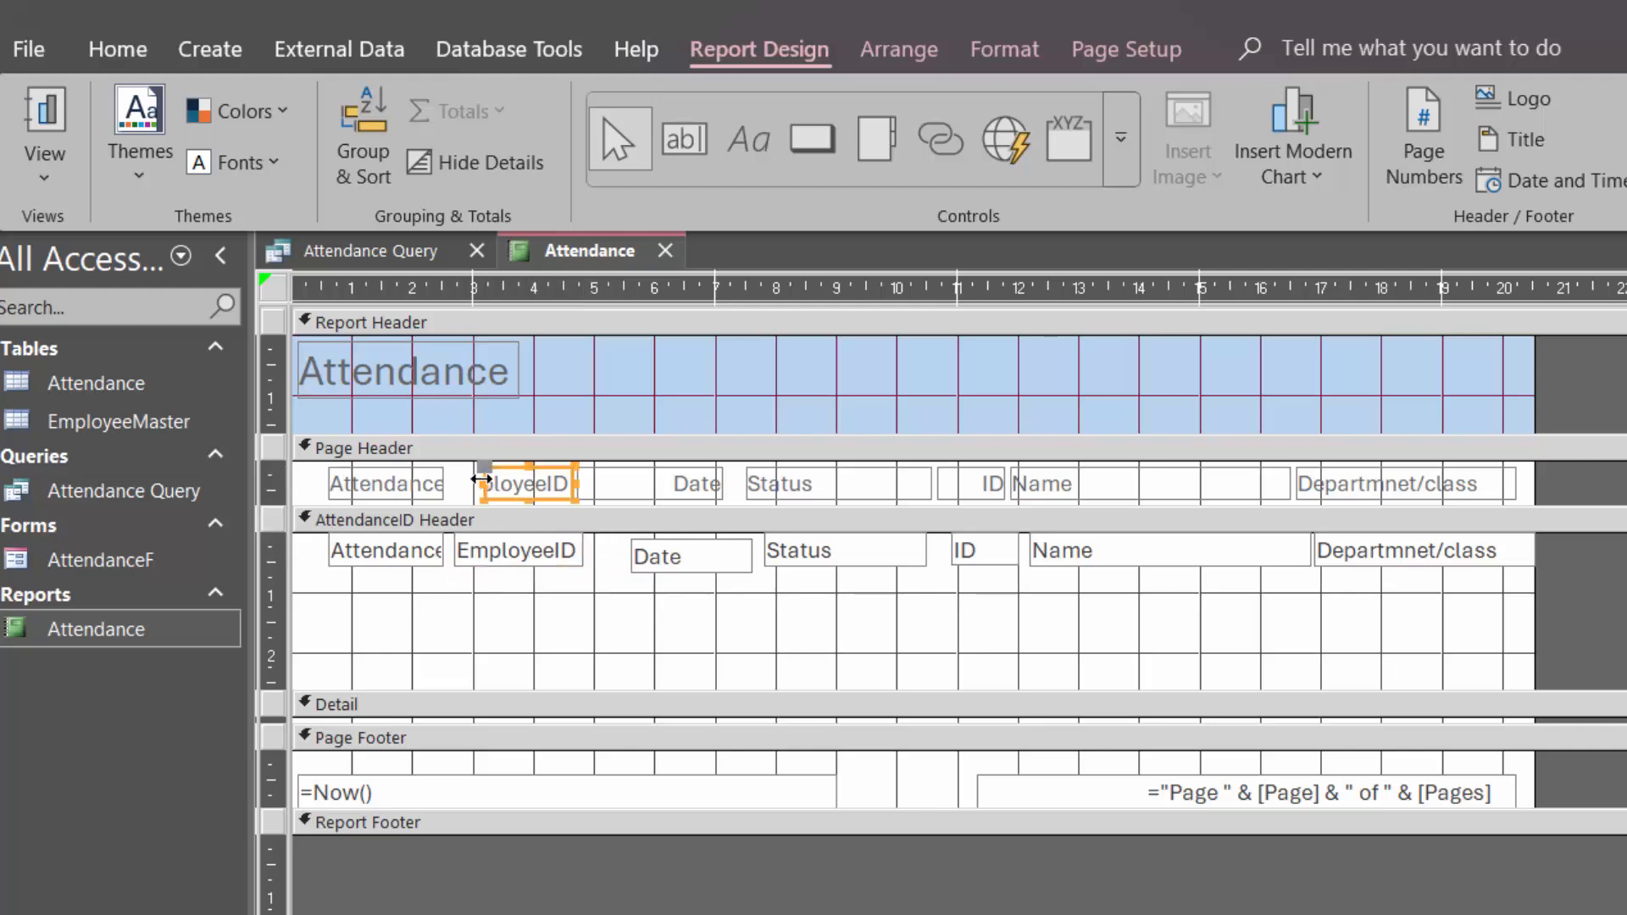
drag(482, 479, 449, 480)
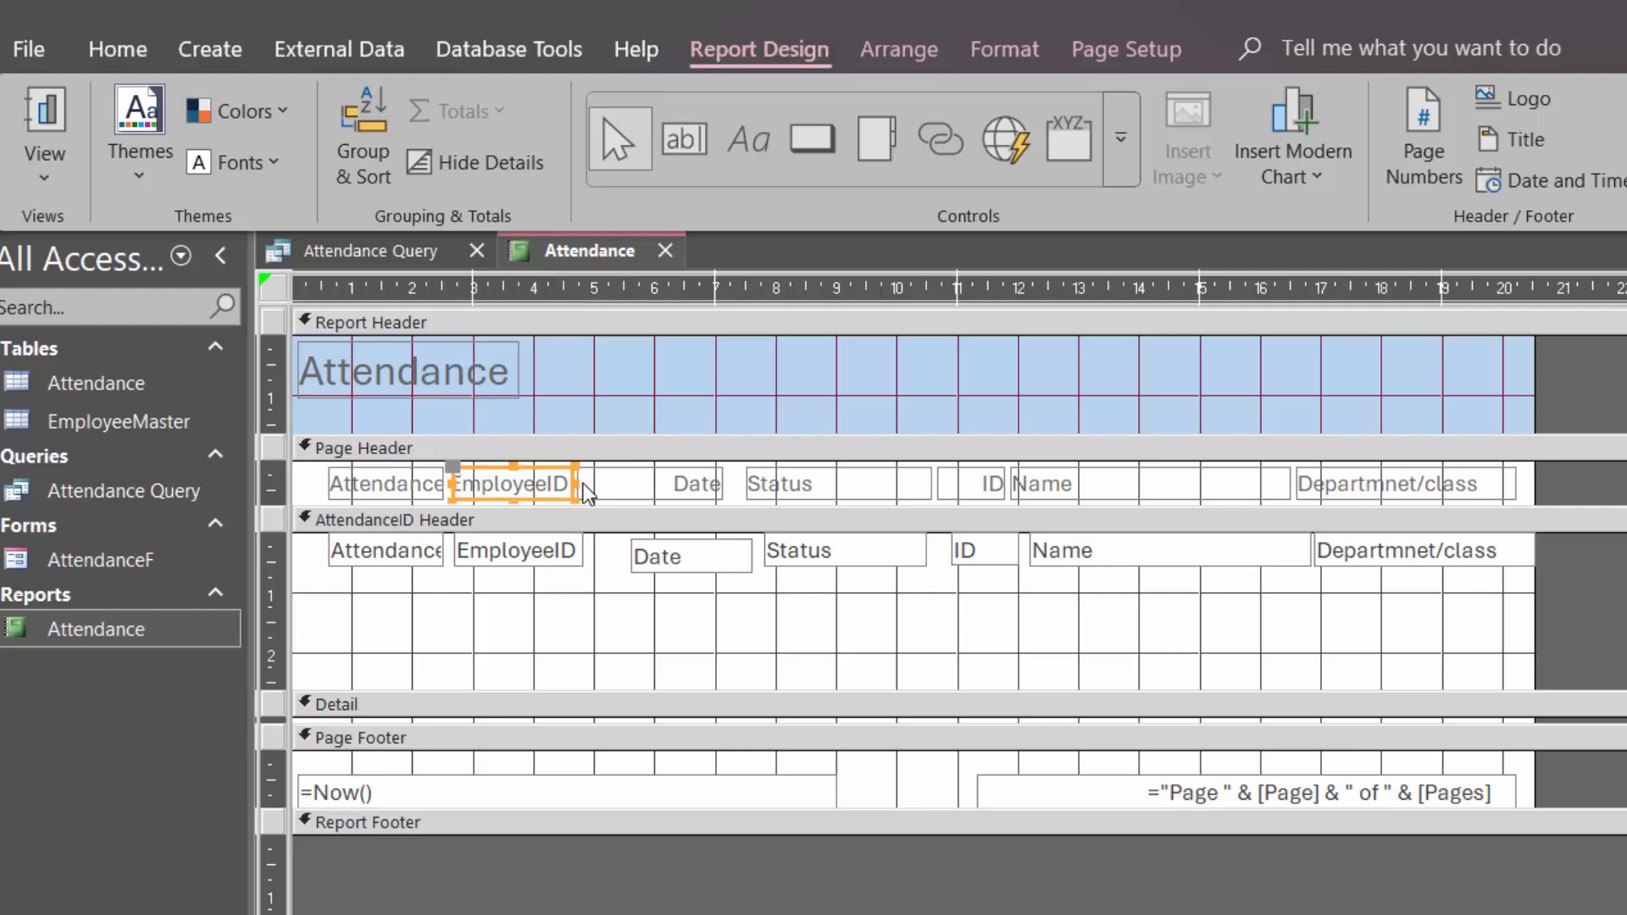
Align the Date text box with its row, widen it to about 2.7 cm, and show the report in Report View.
click(699, 572)
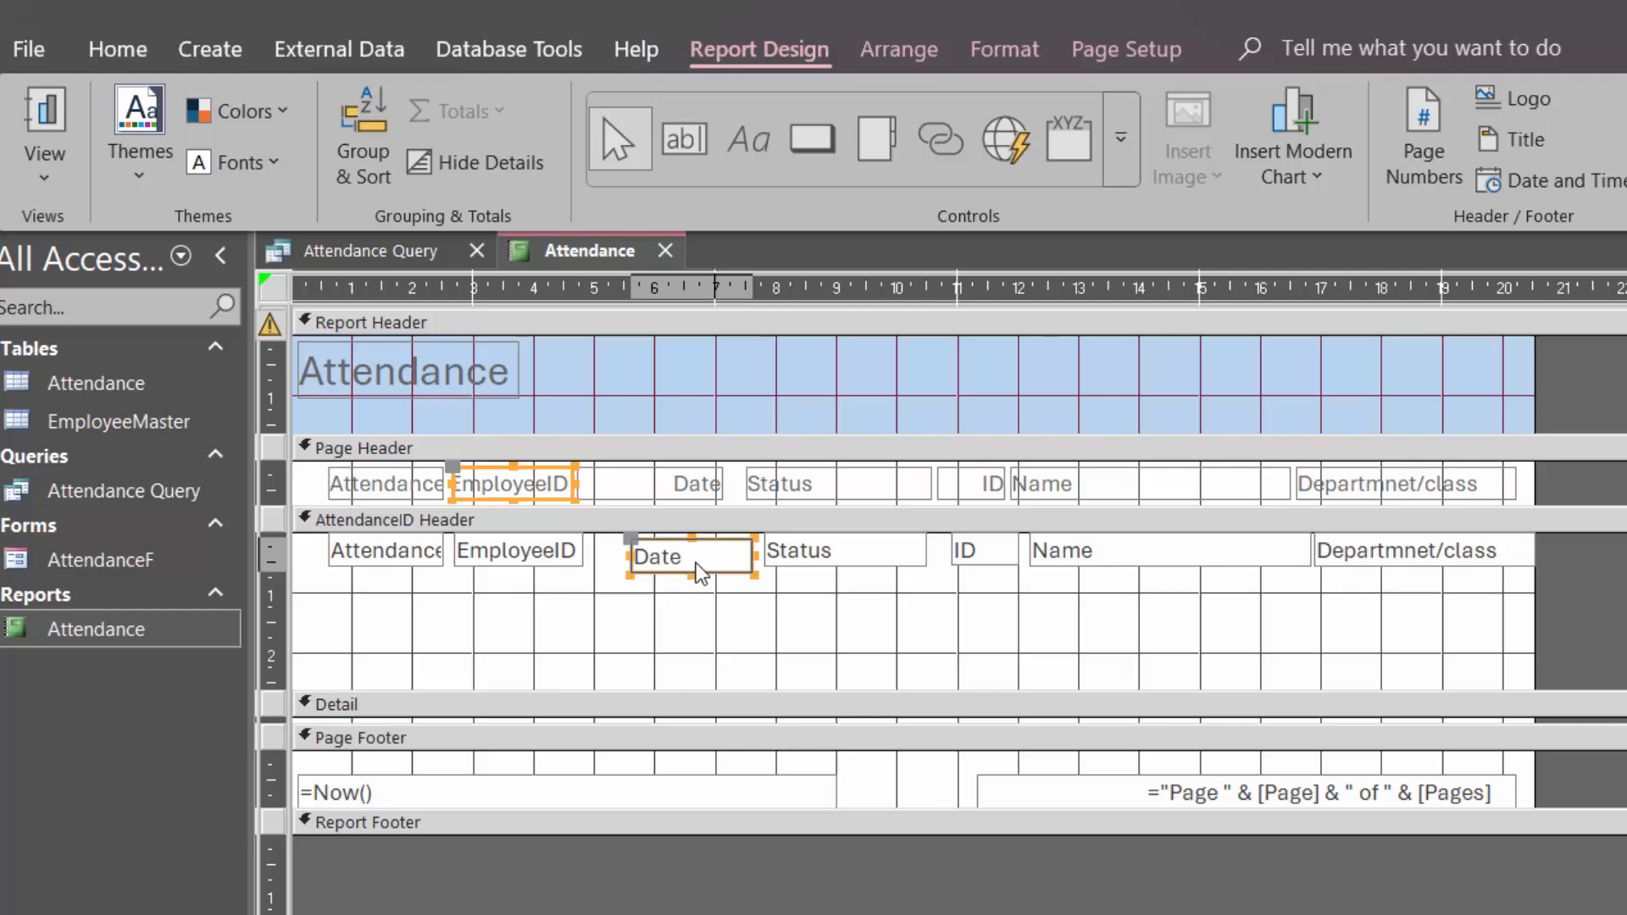
drag(699, 571, 751, 551)
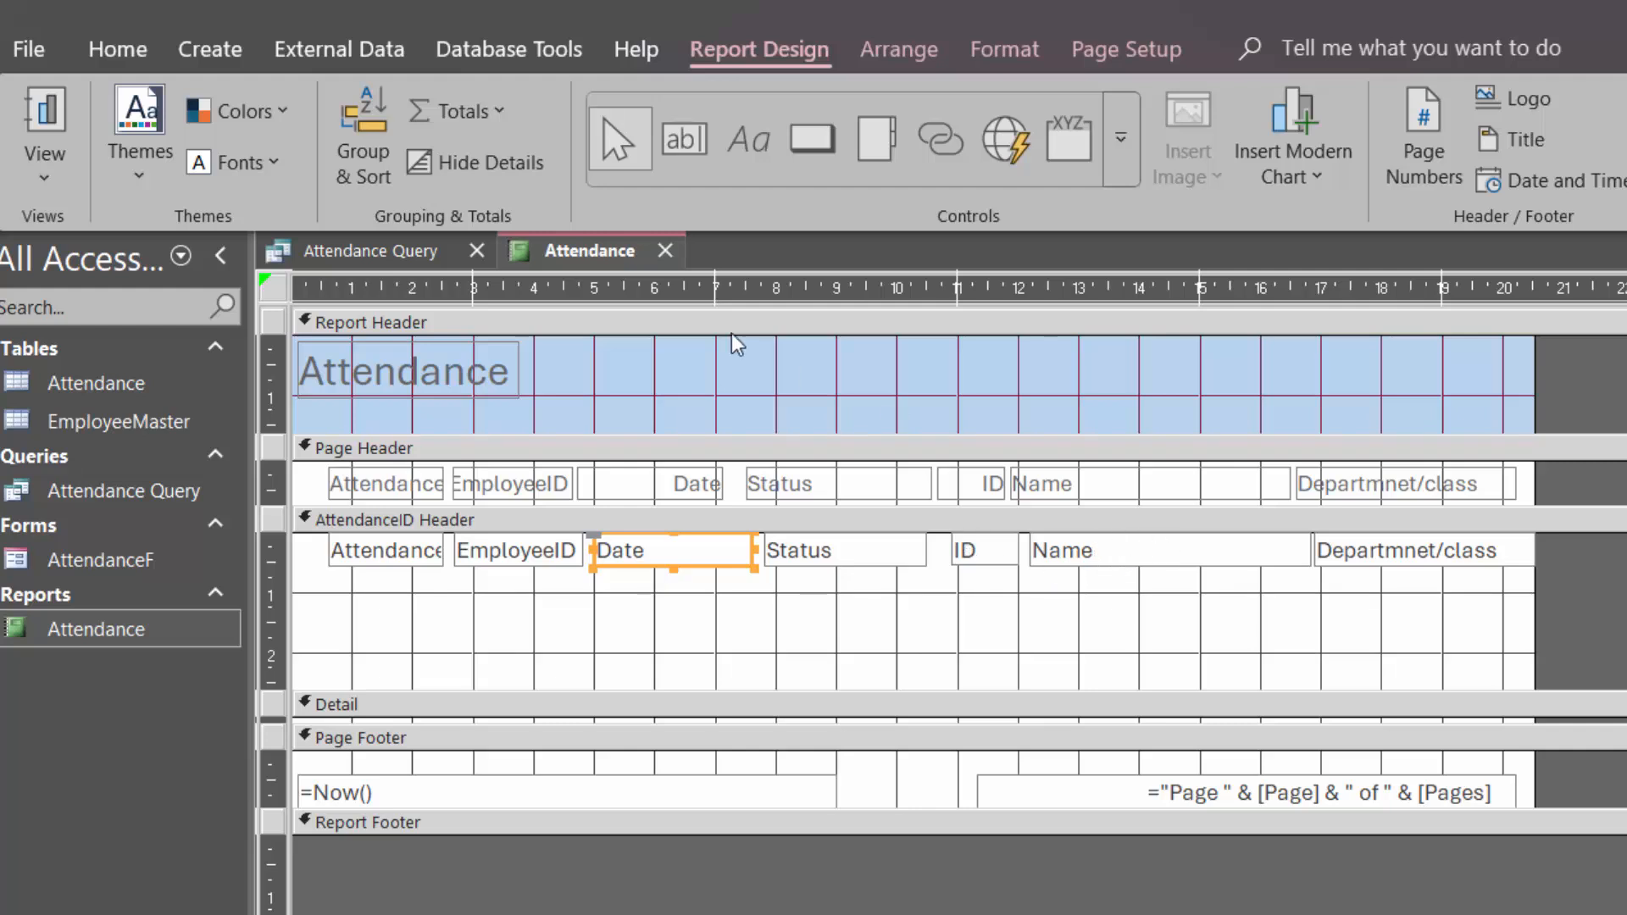
click(30, 102)
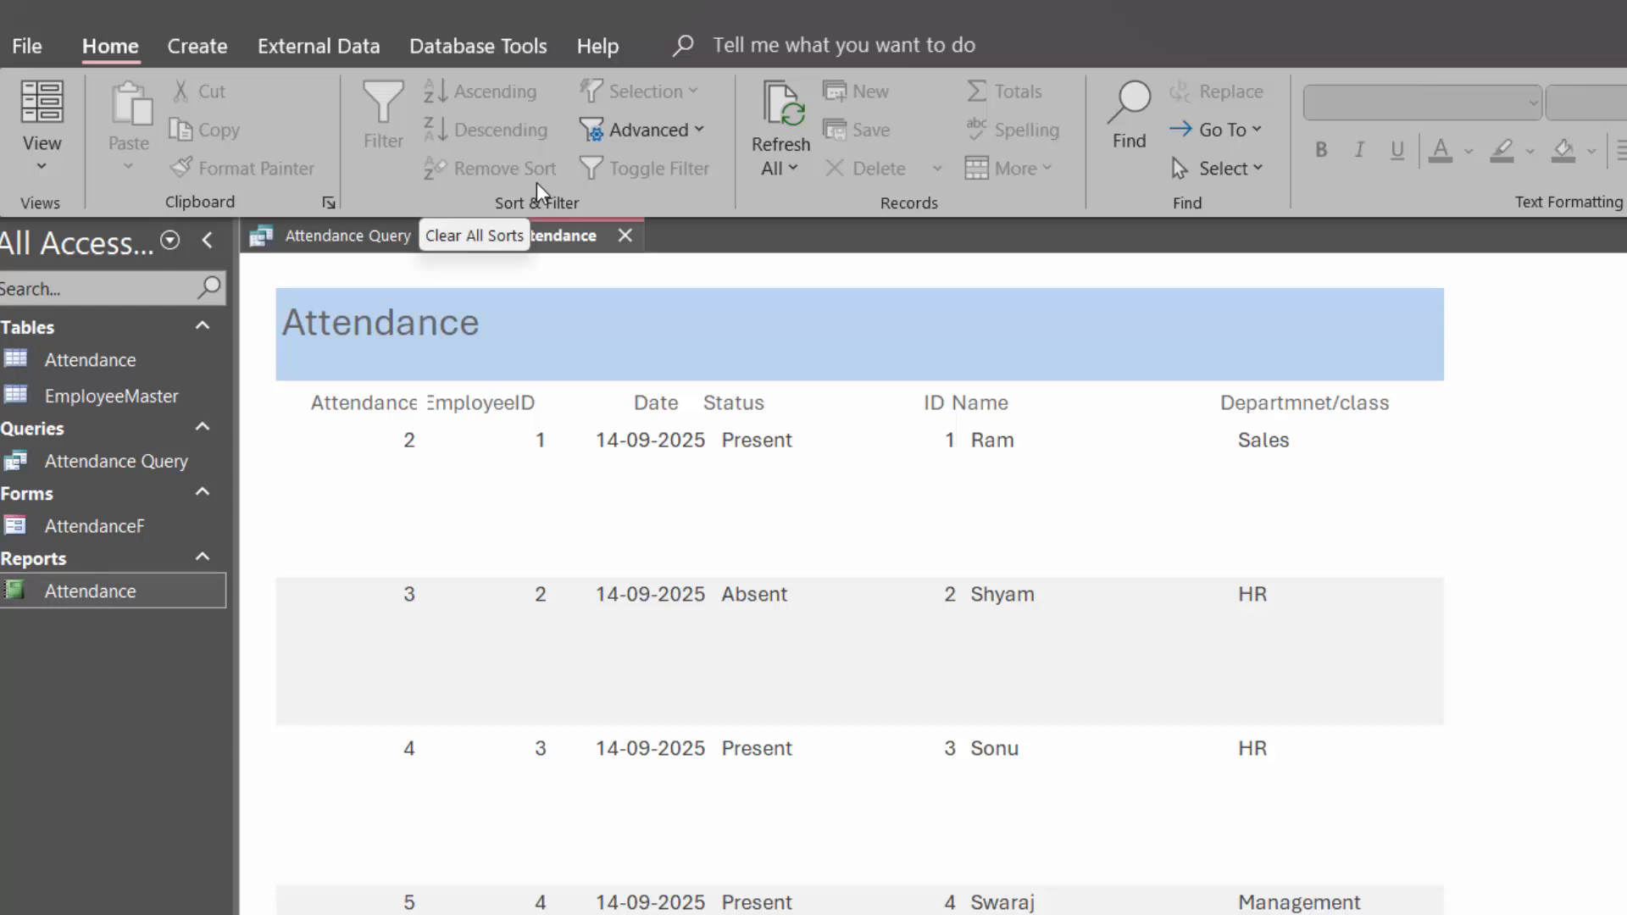
Start a new query with the Simple Query Wizard and add all fields from the Attendance and EmployeeMaster tables.
click(218, 54)
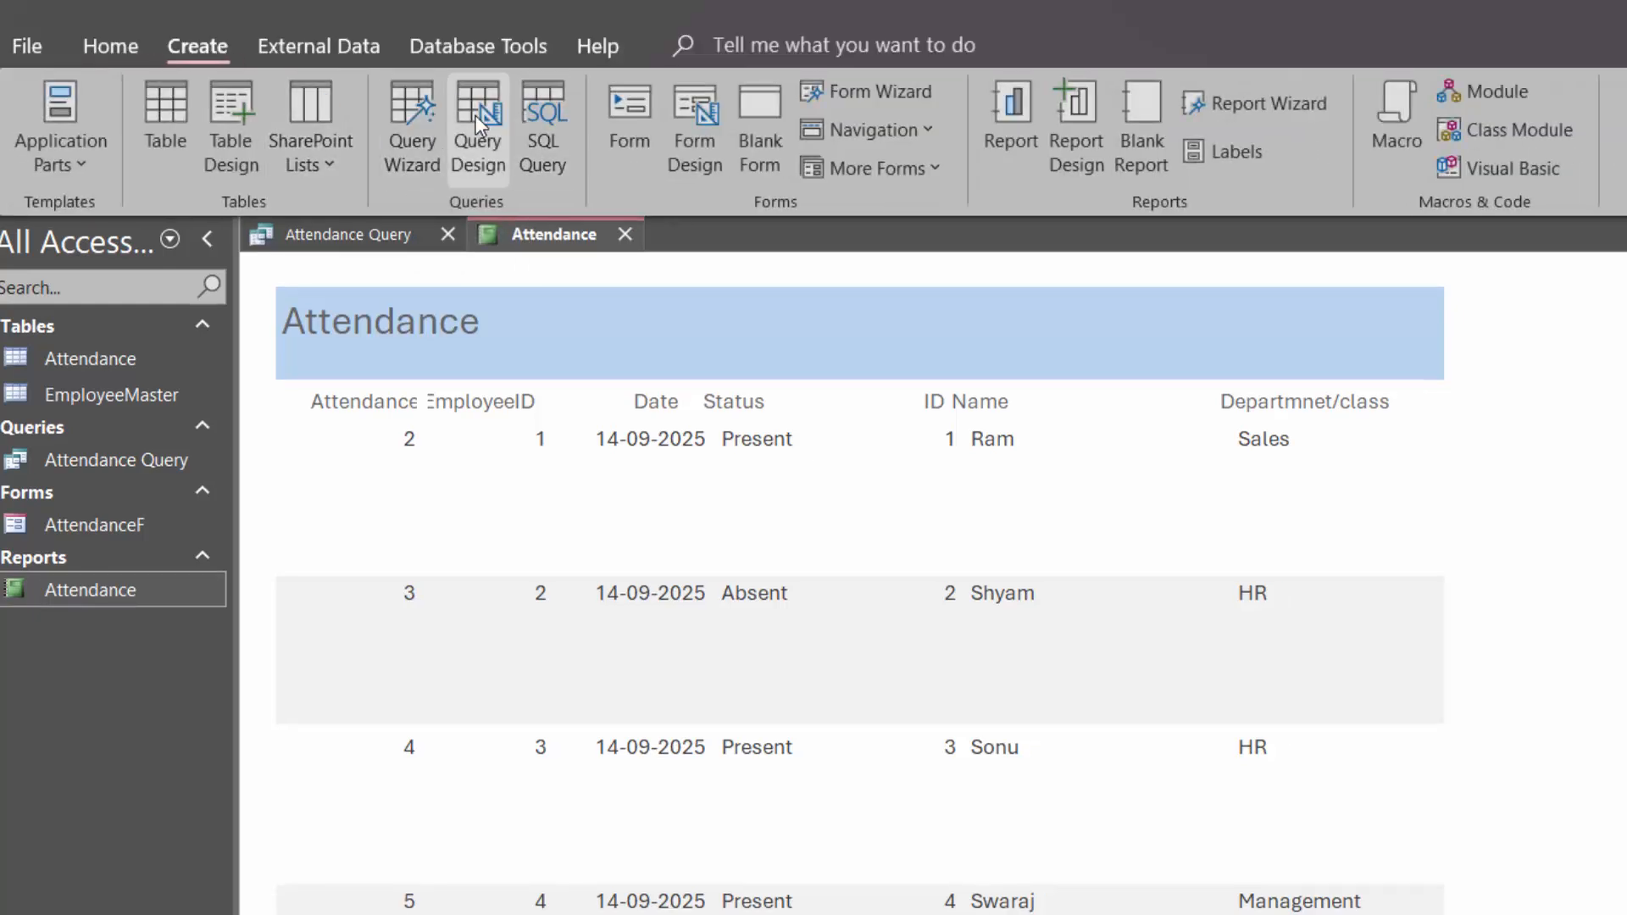
click(430, 102)
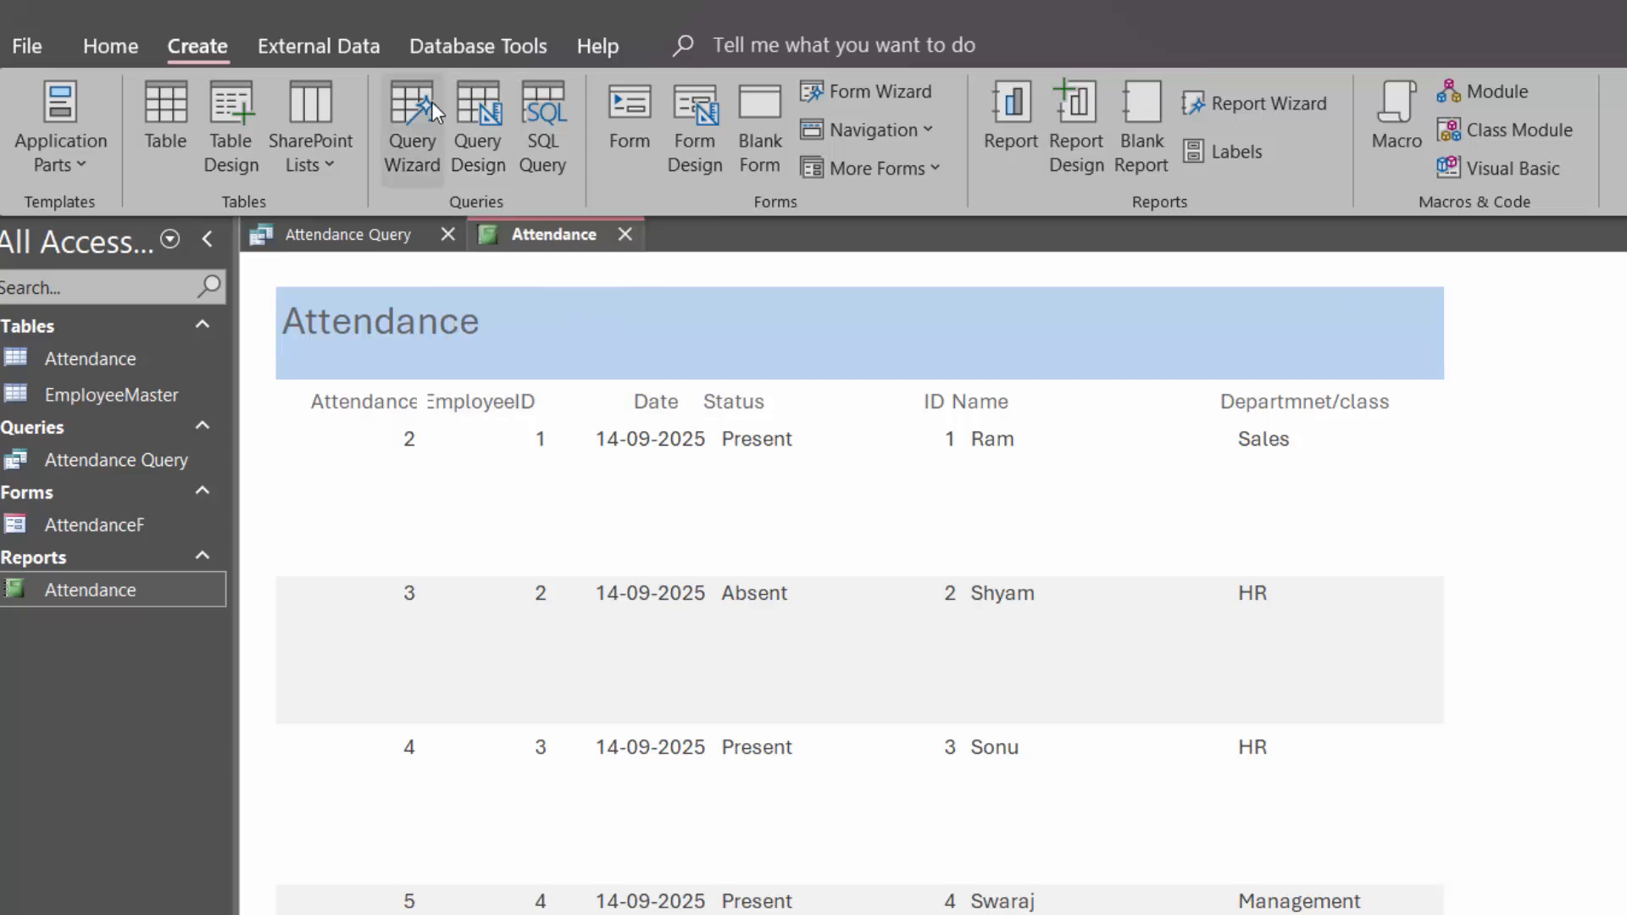
click(1233, 659)
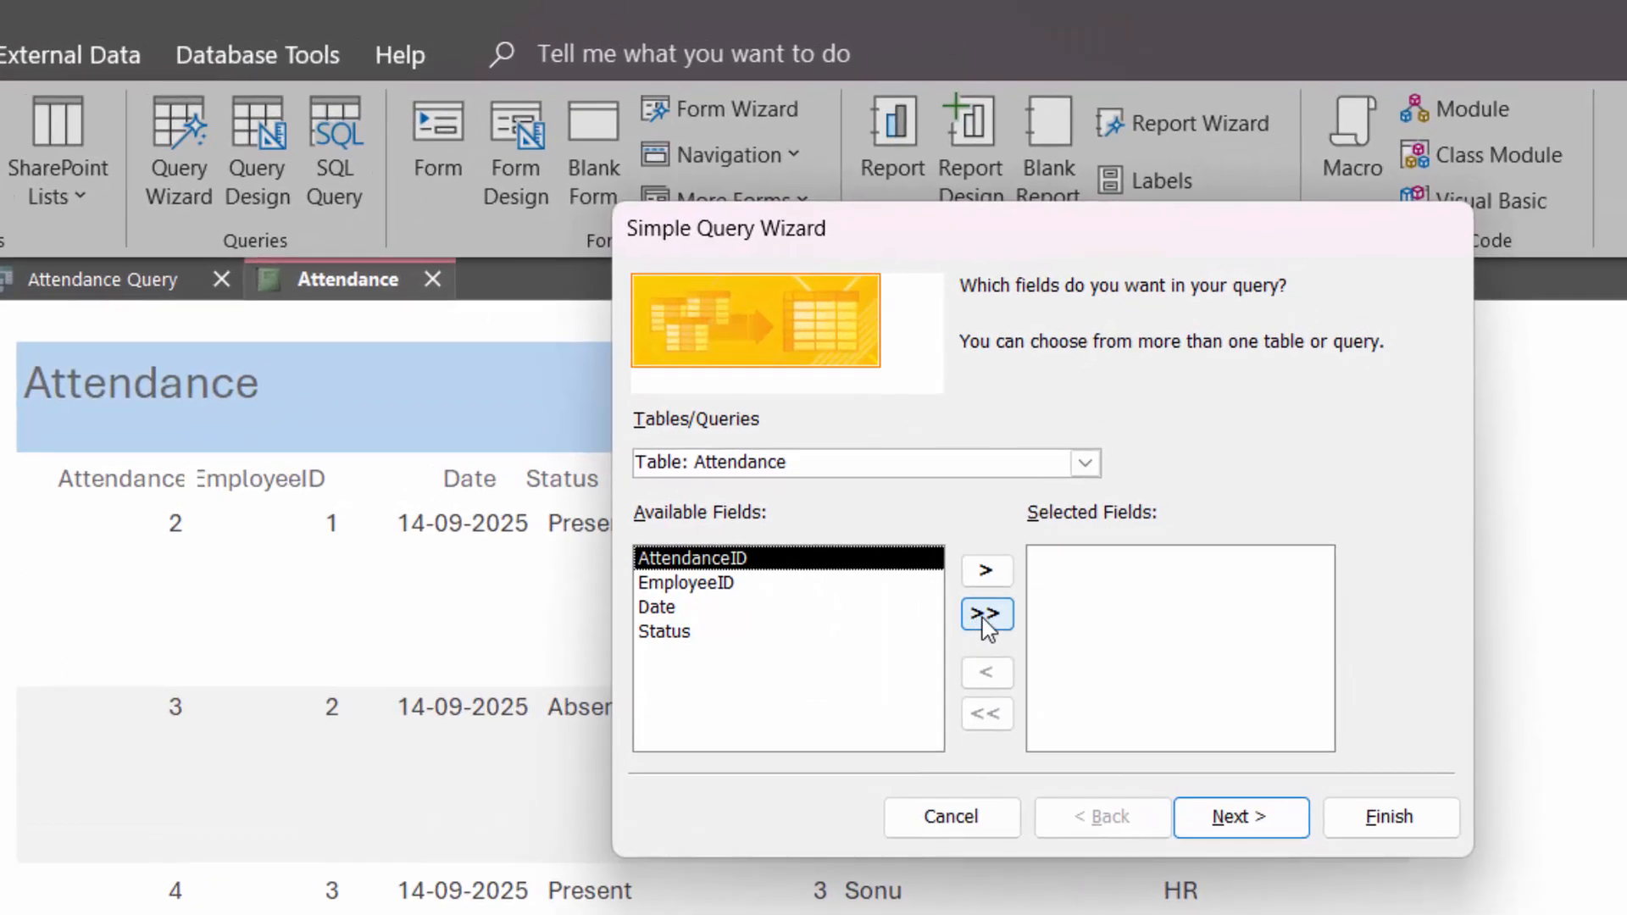
click(983, 627)
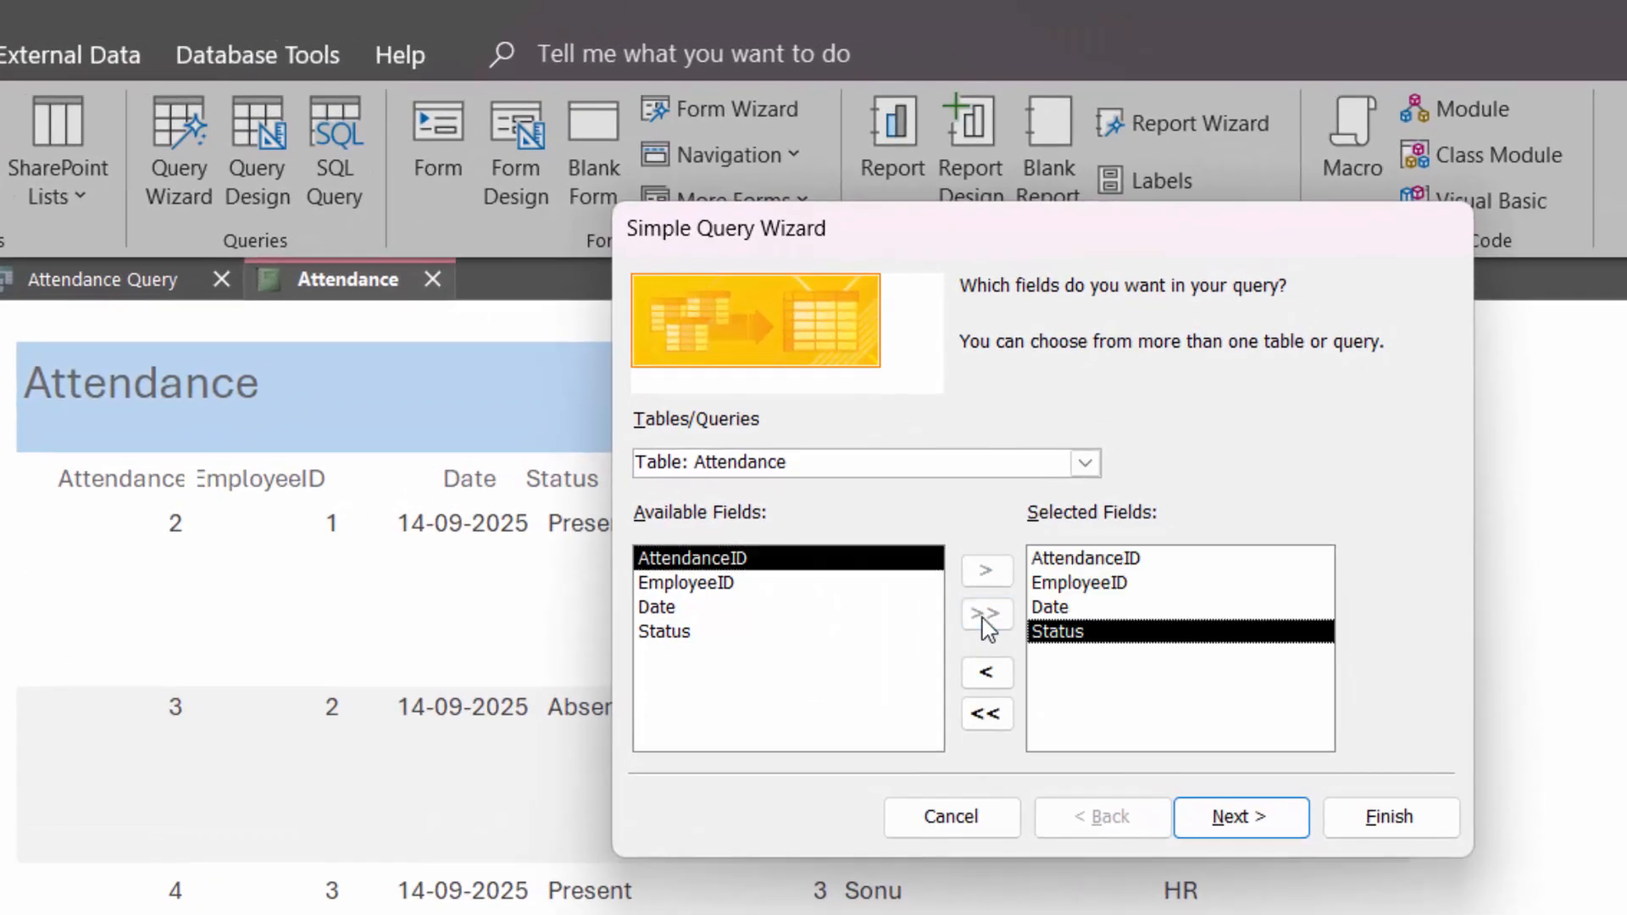
click(1082, 465)
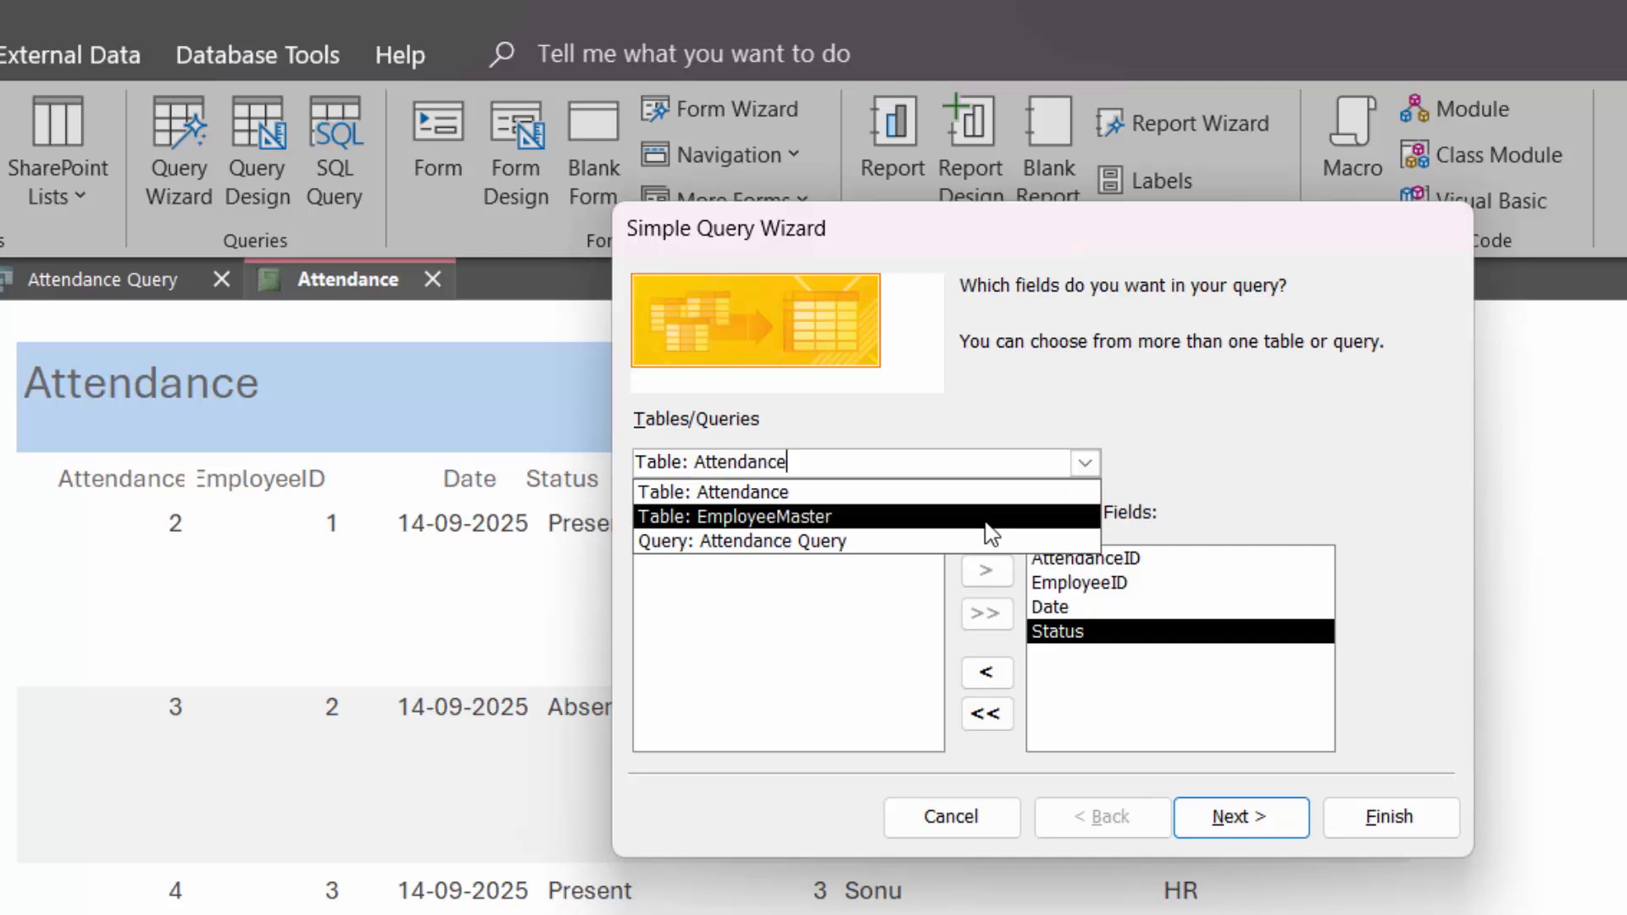
click(985, 524)
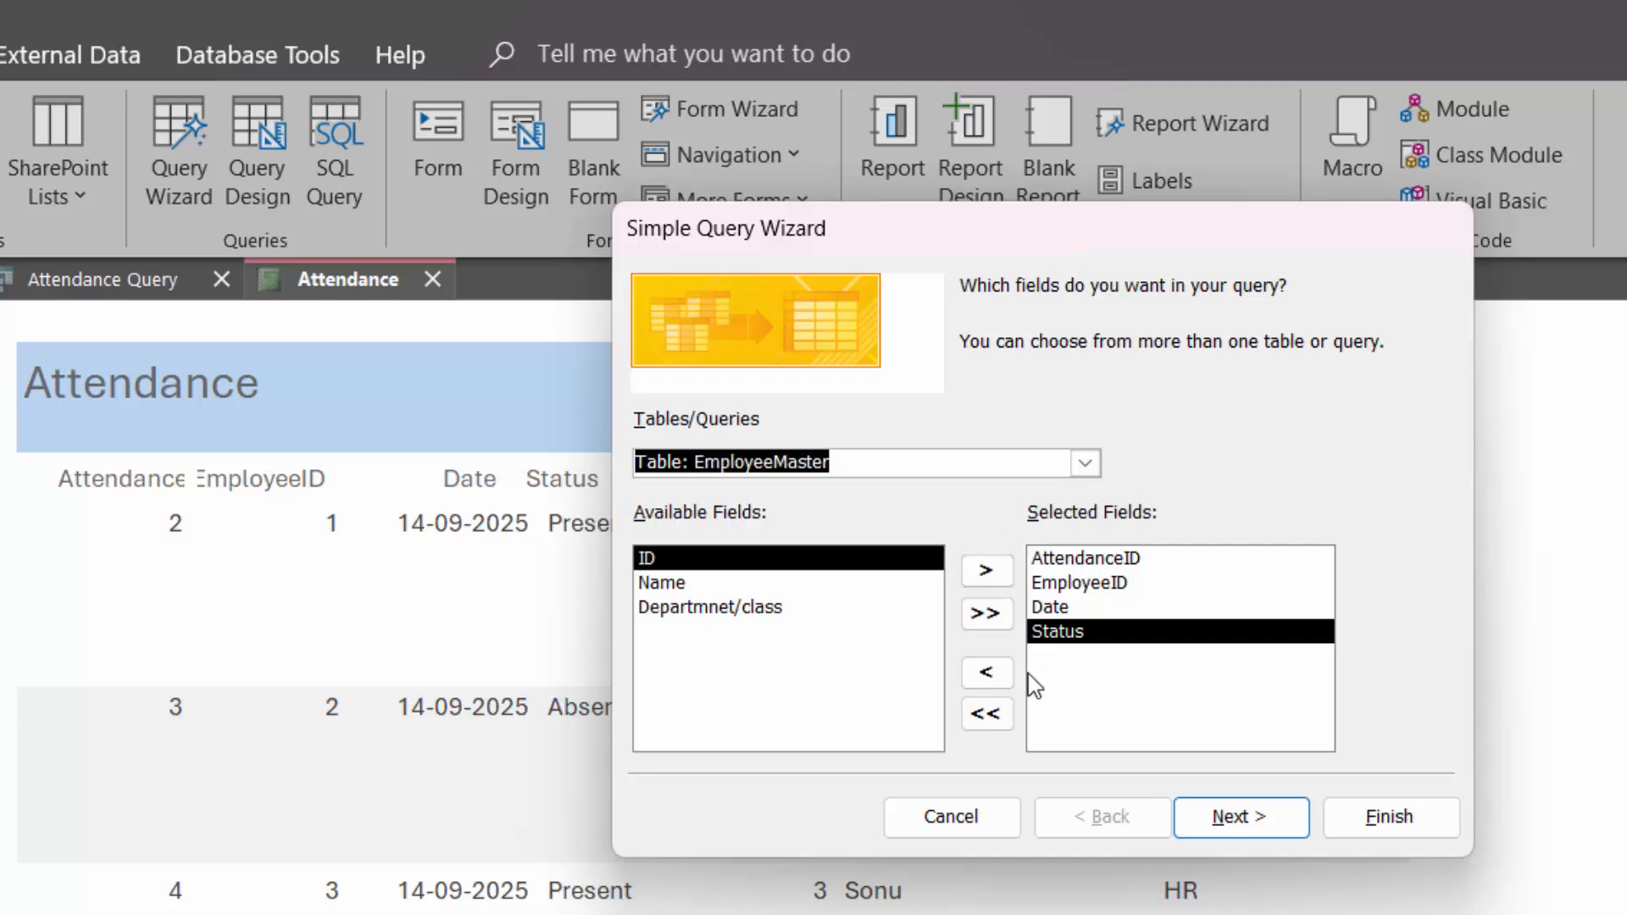
click(985, 614)
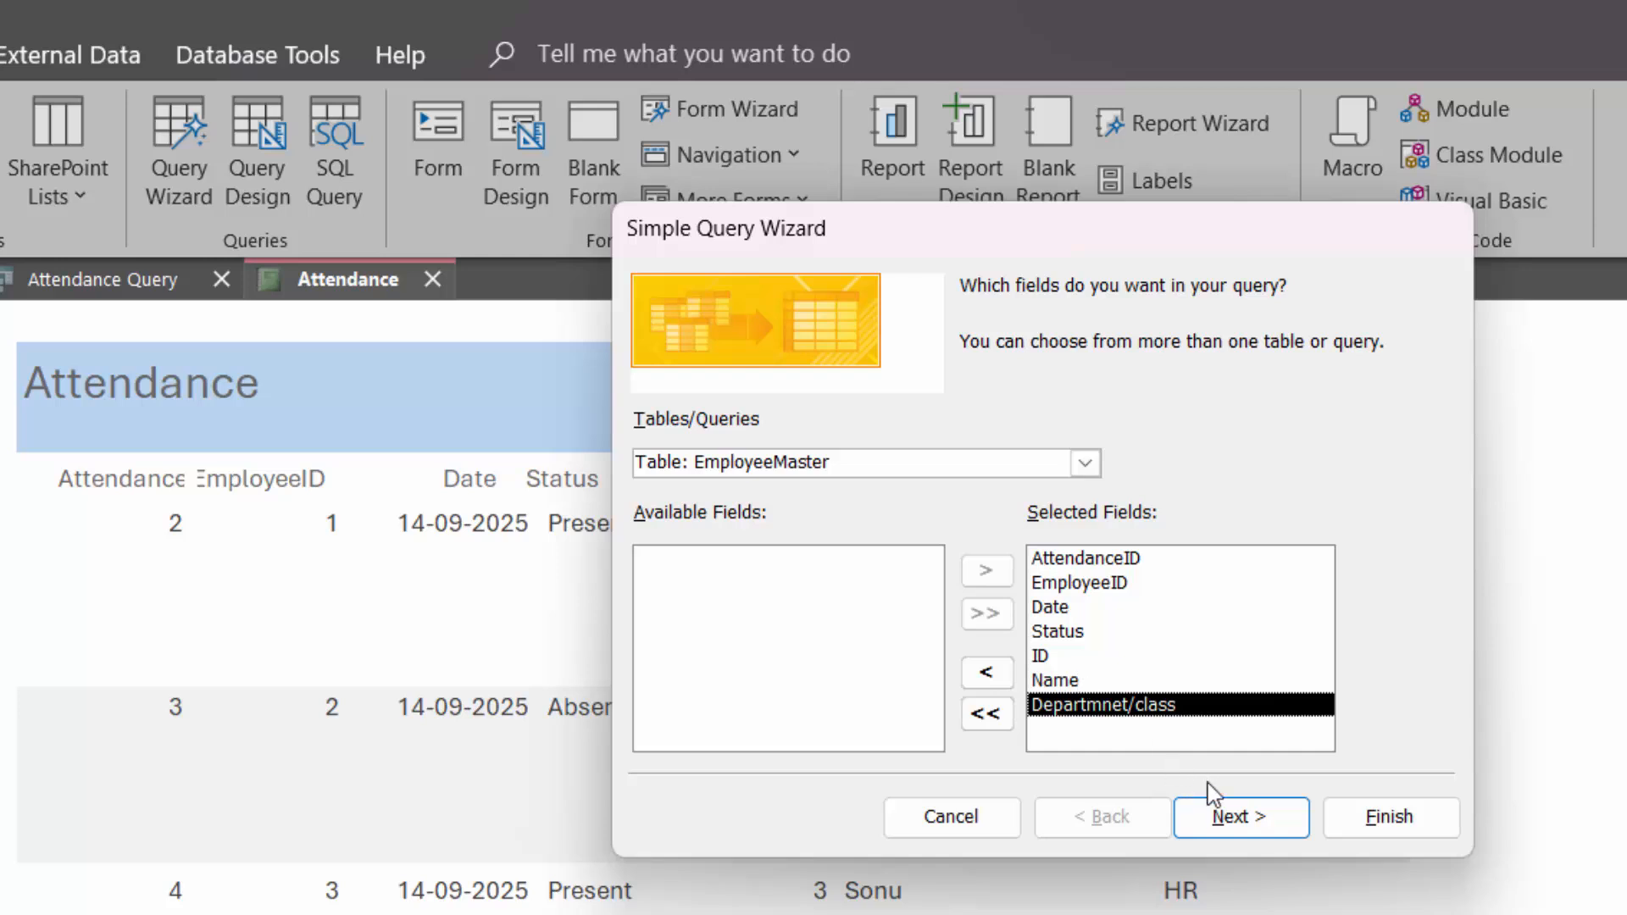
Finish the query wizard with the suggested title and the option to modify the query design.
click(1242, 816)
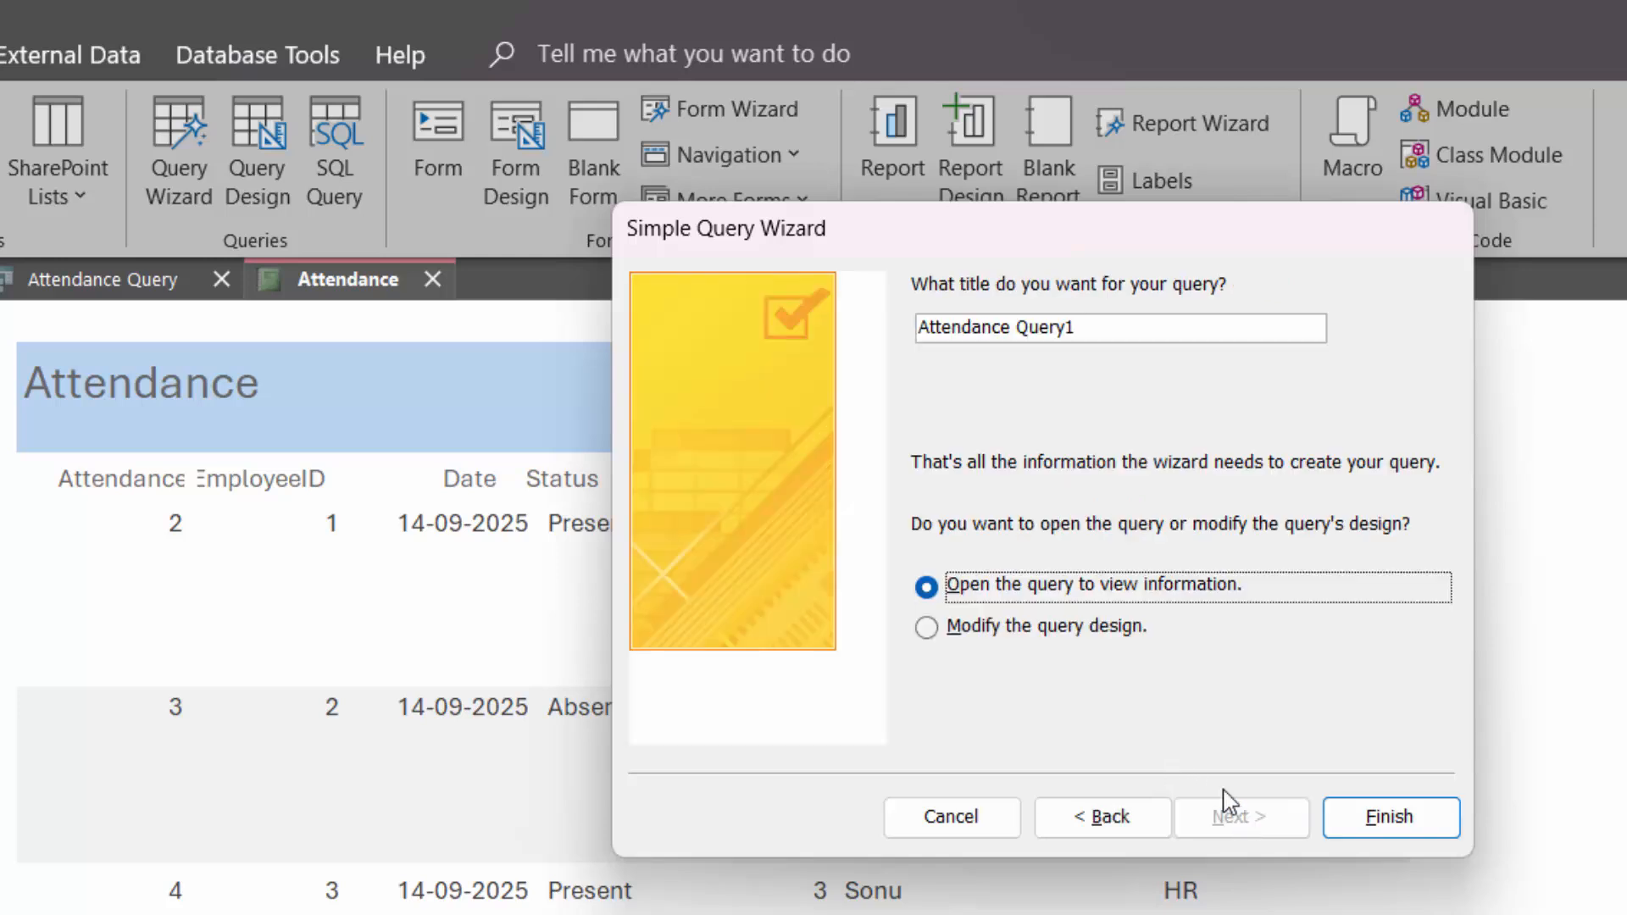
click(1095, 637)
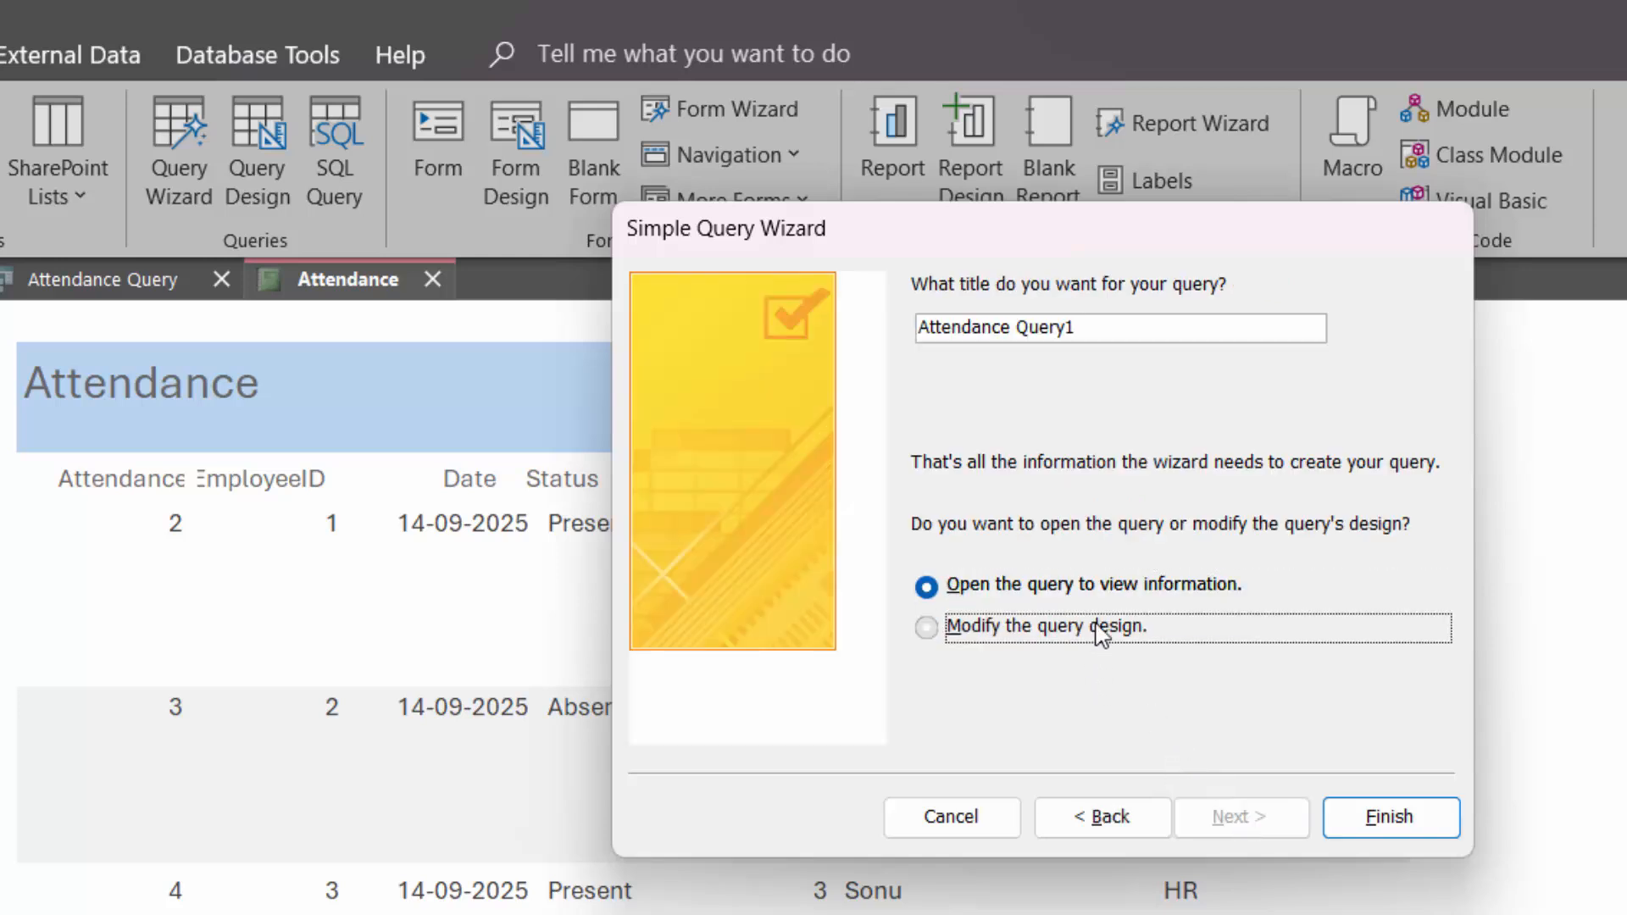
click(1378, 826)
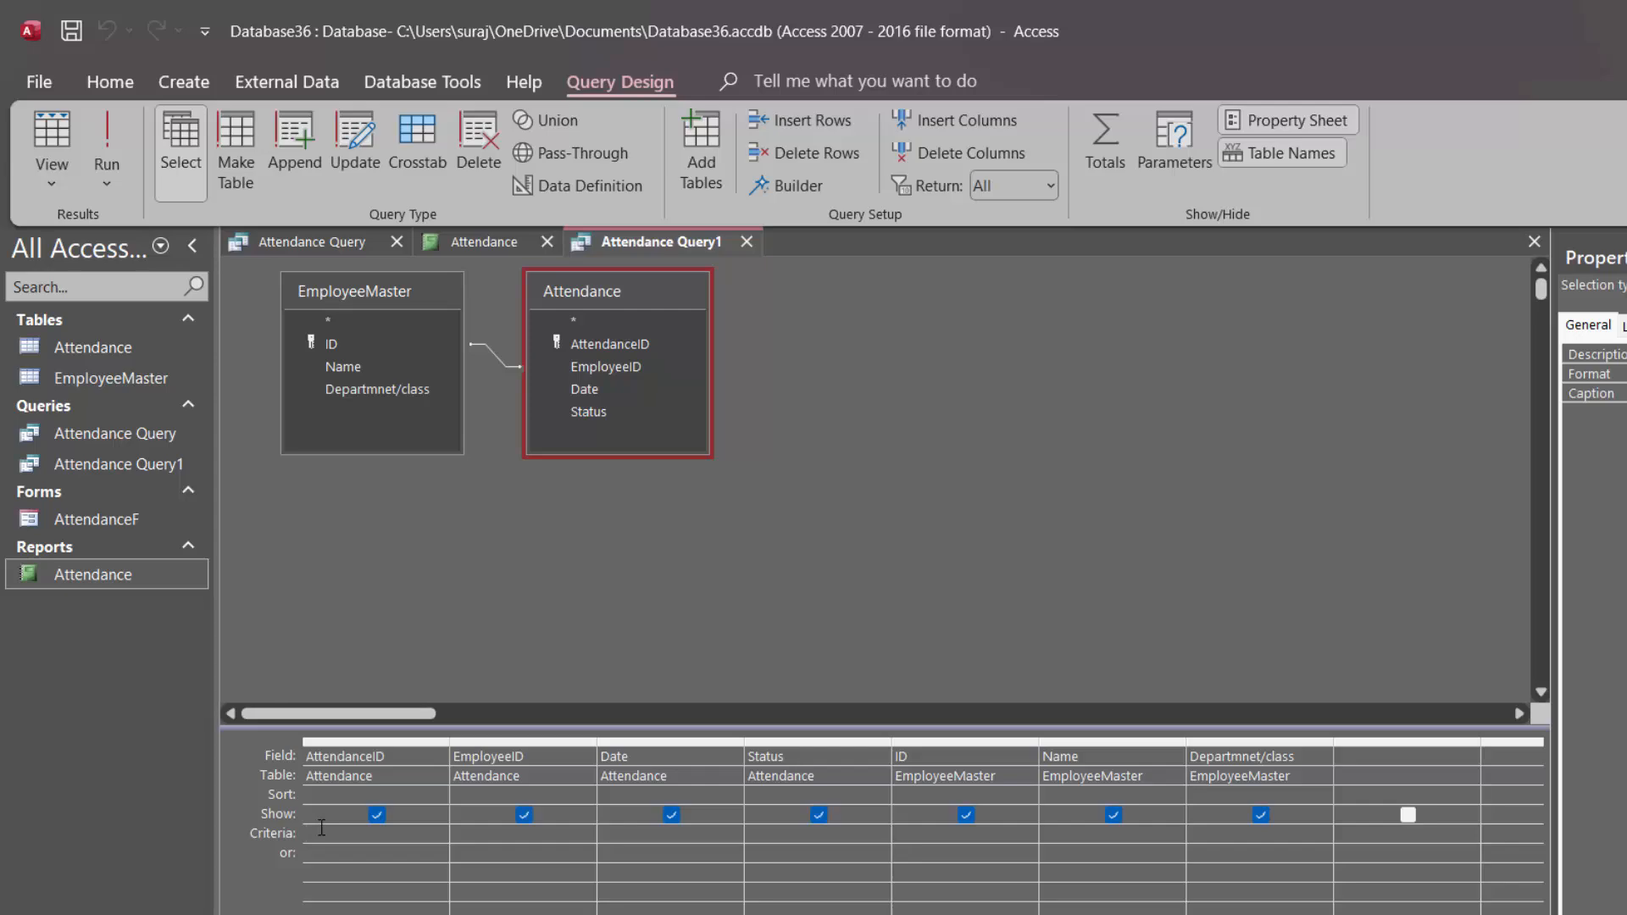
Set the AttendanceID column's criteria in Attendance Query1 to [Forms]![AttendanceF]![AttendanceID].
click(322, 828)
text([f)
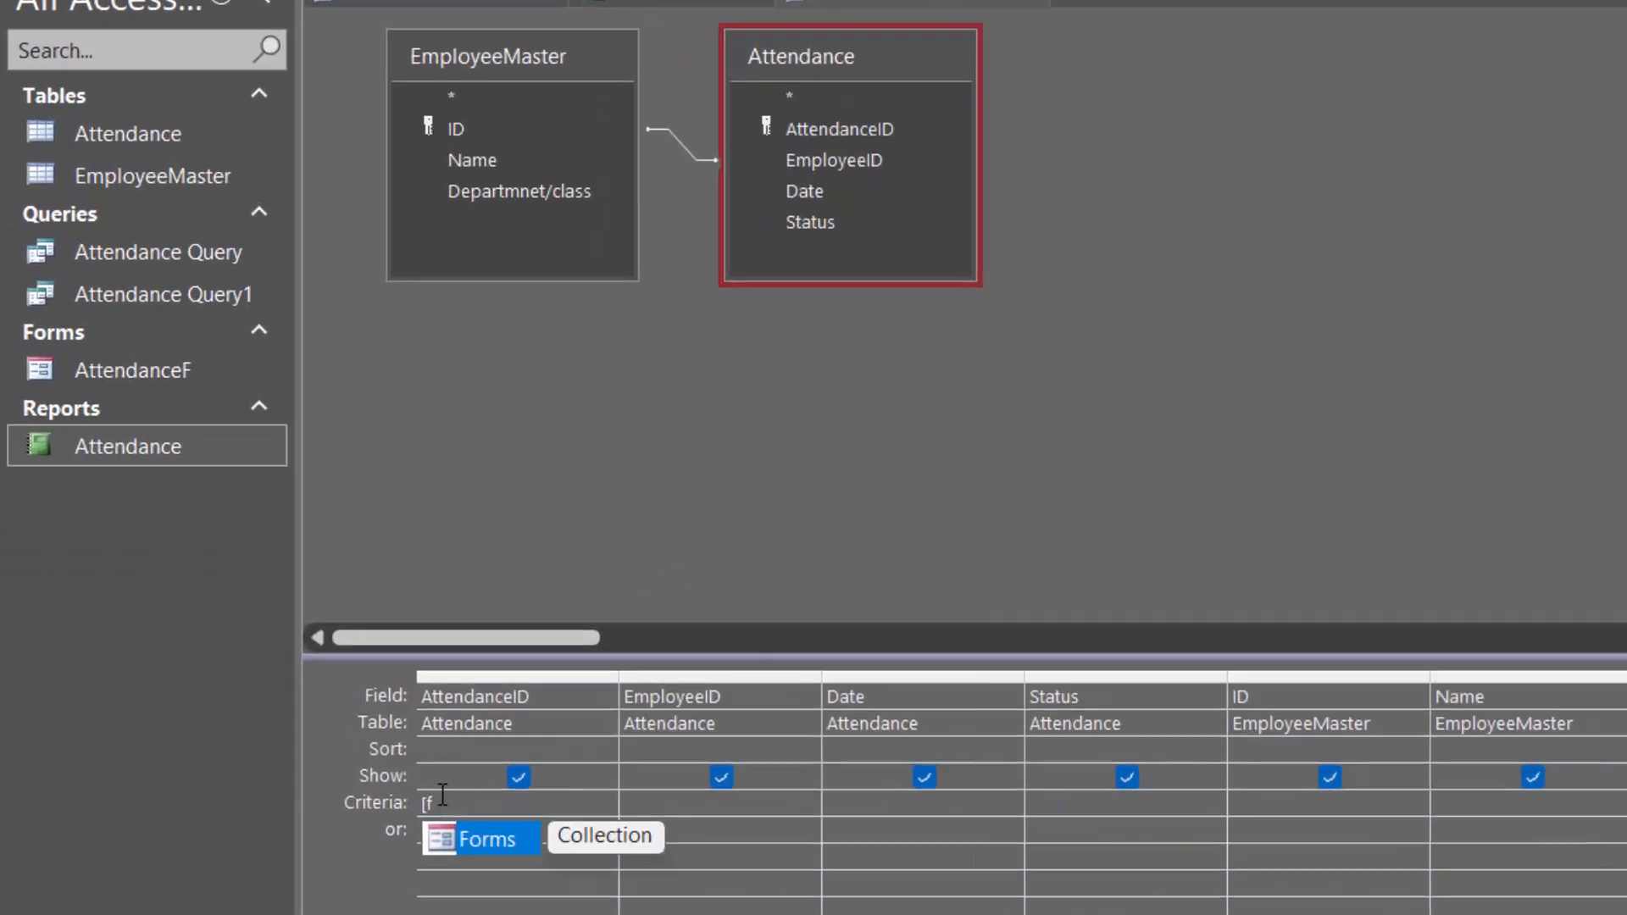
text(orms])
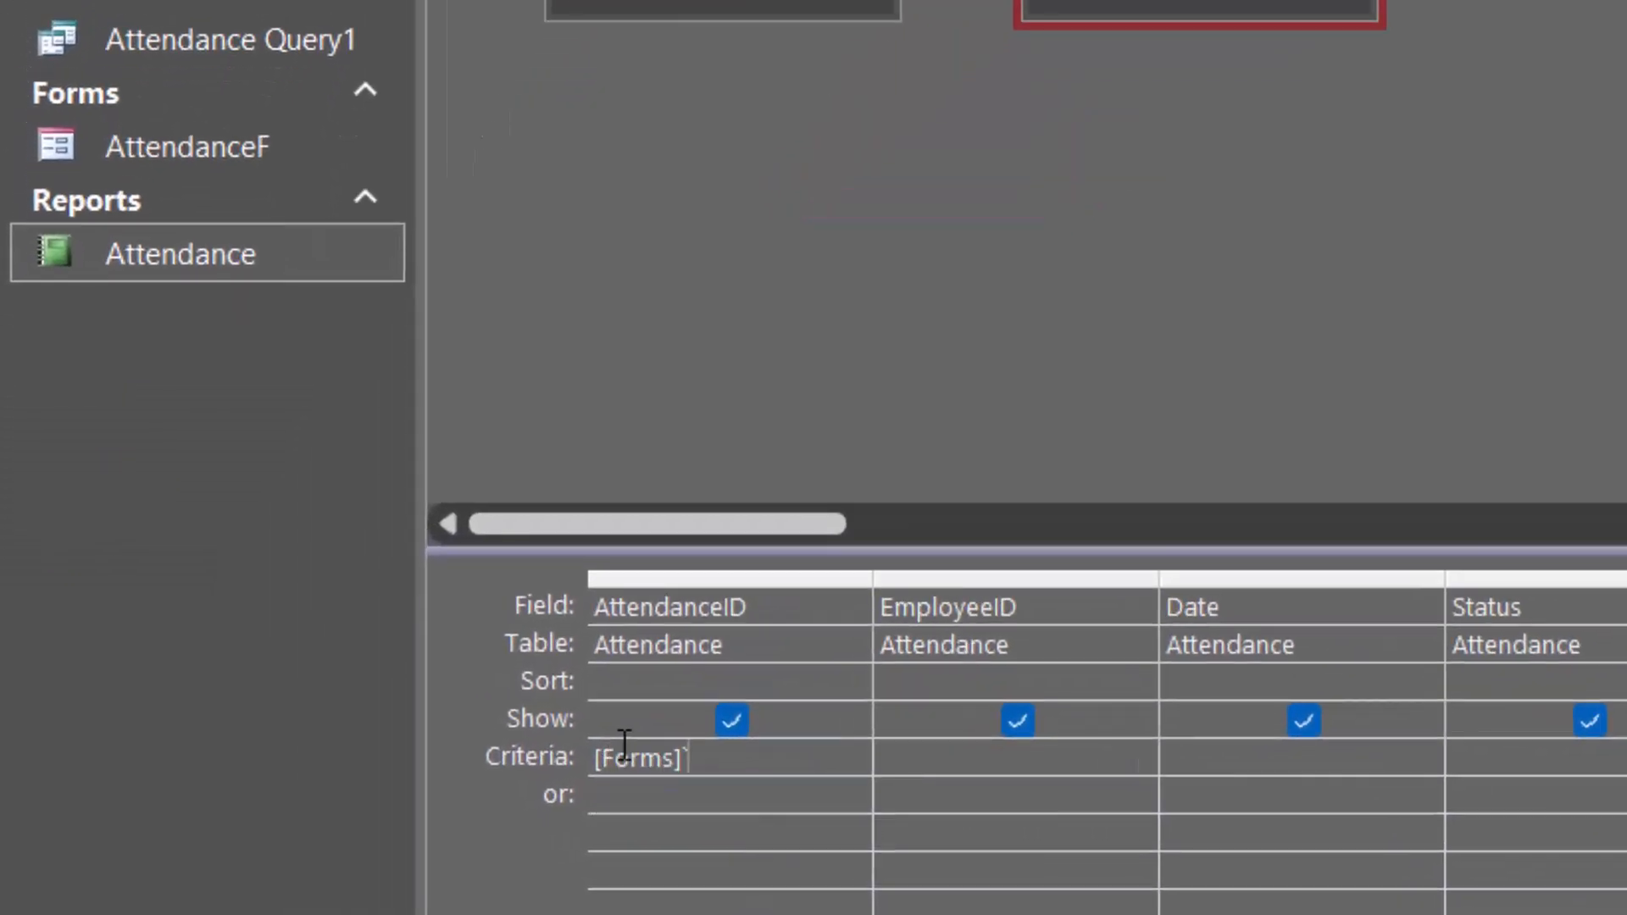
text(!)
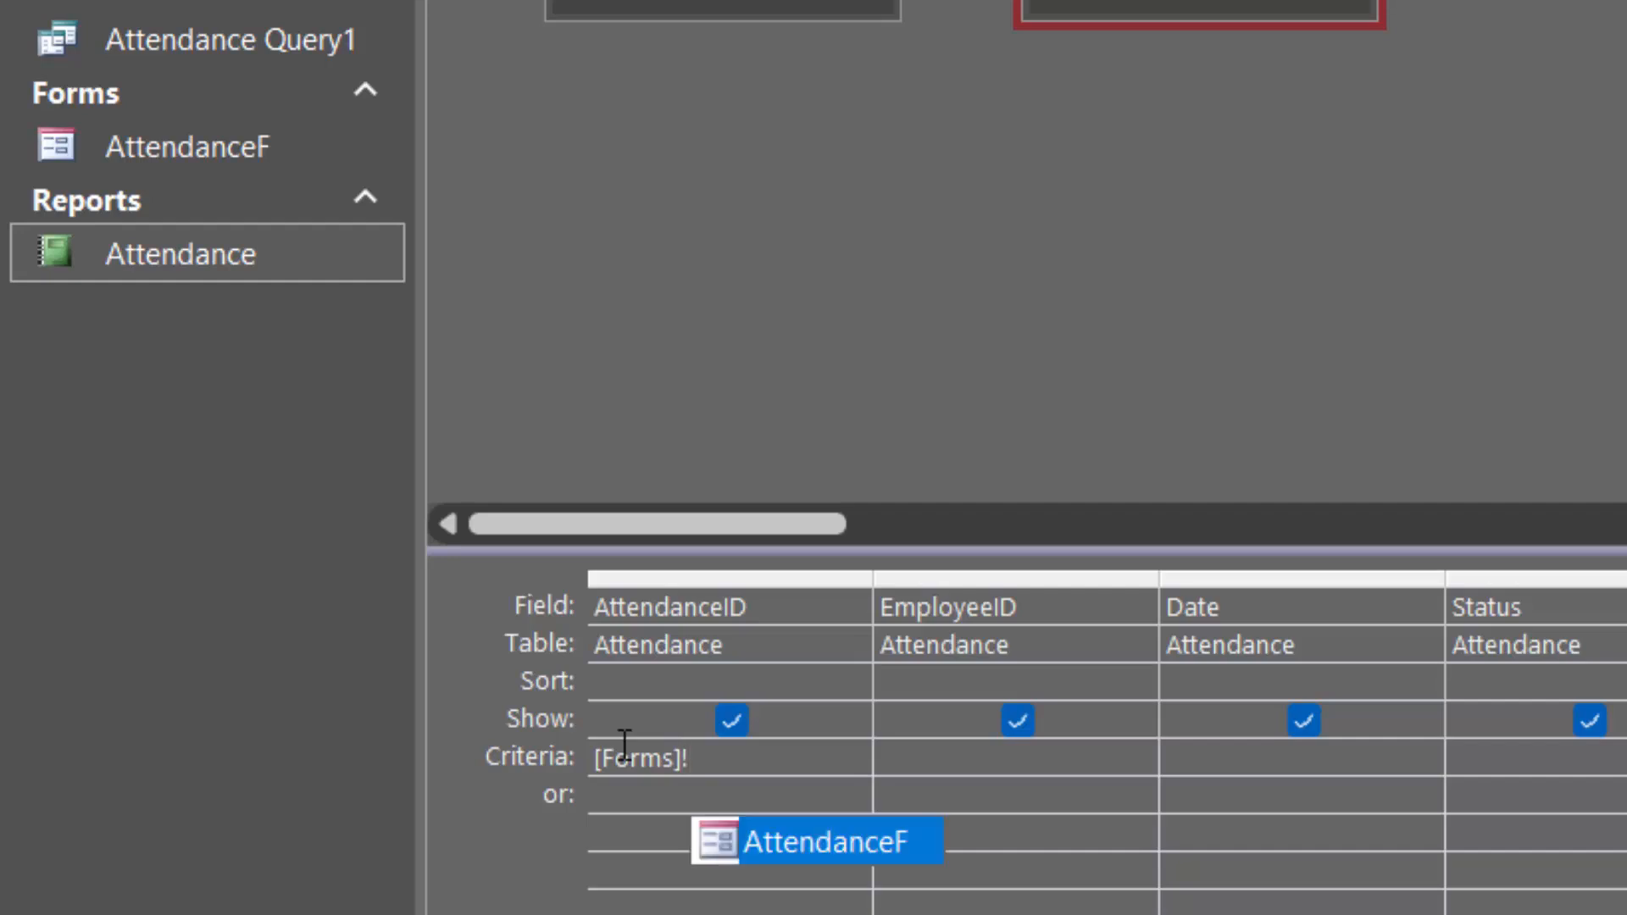
key(Tab)
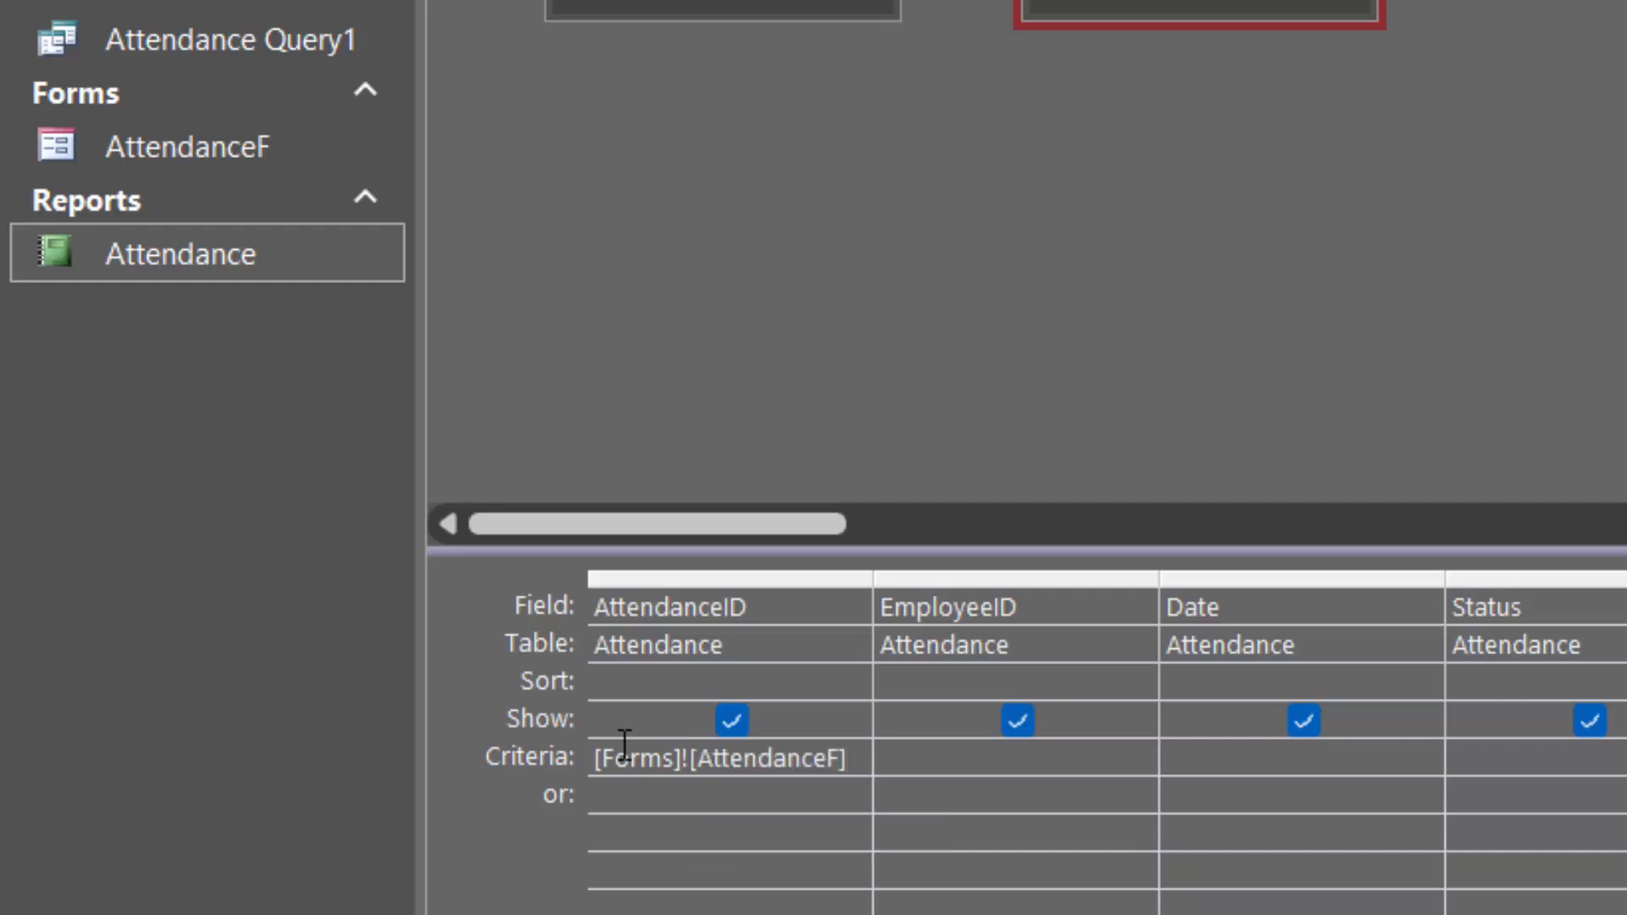
text(!)
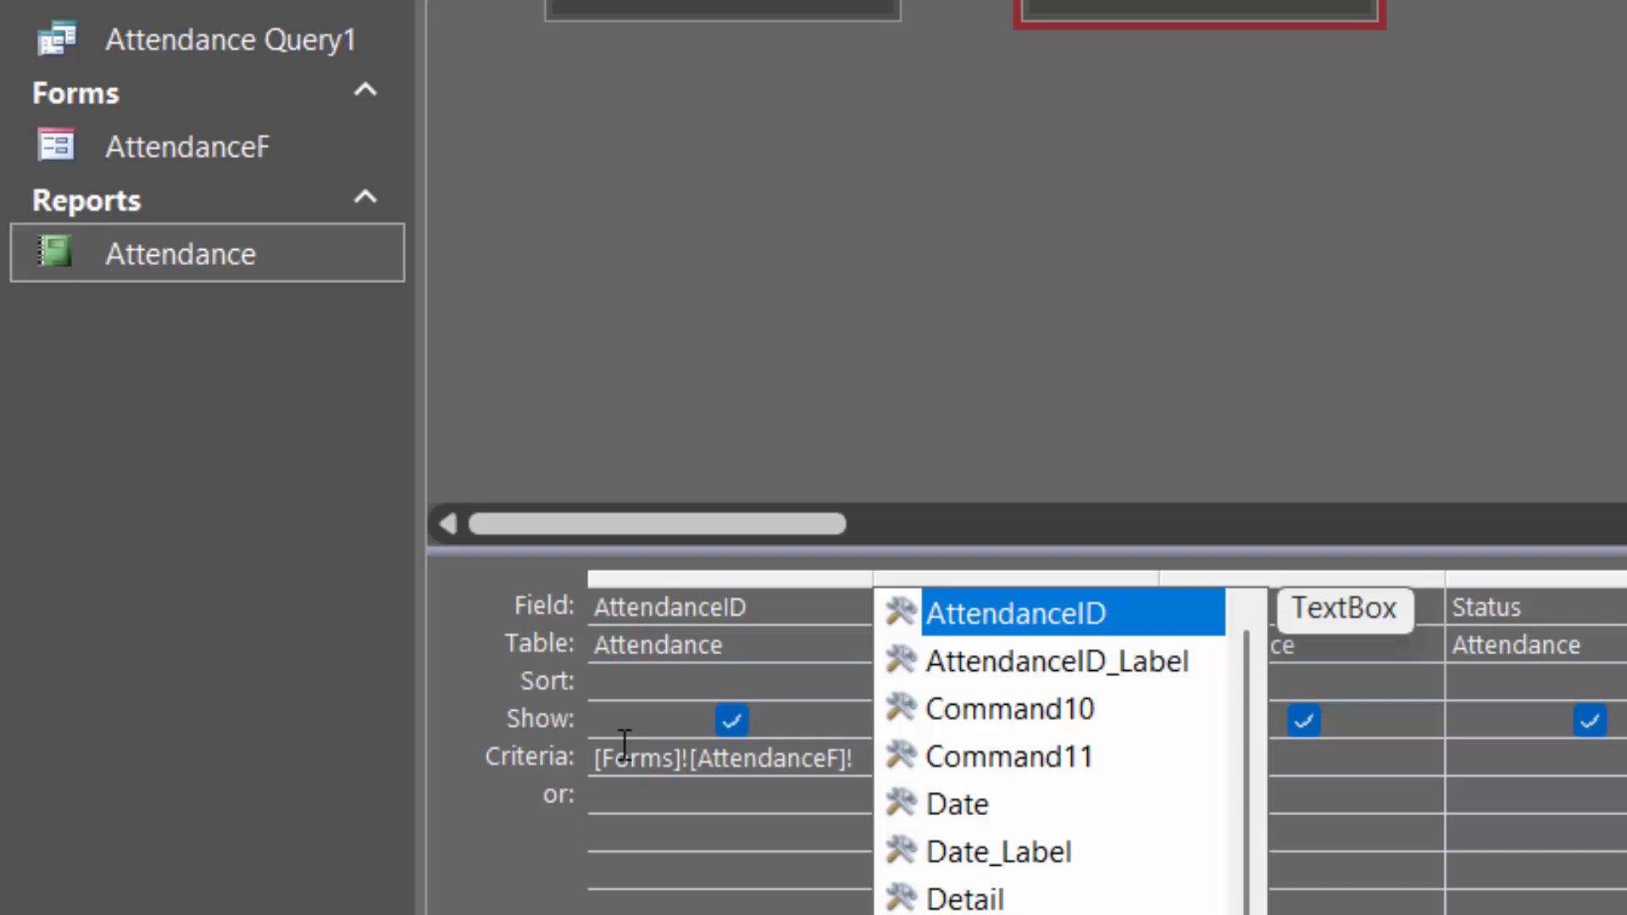
key(Tab)
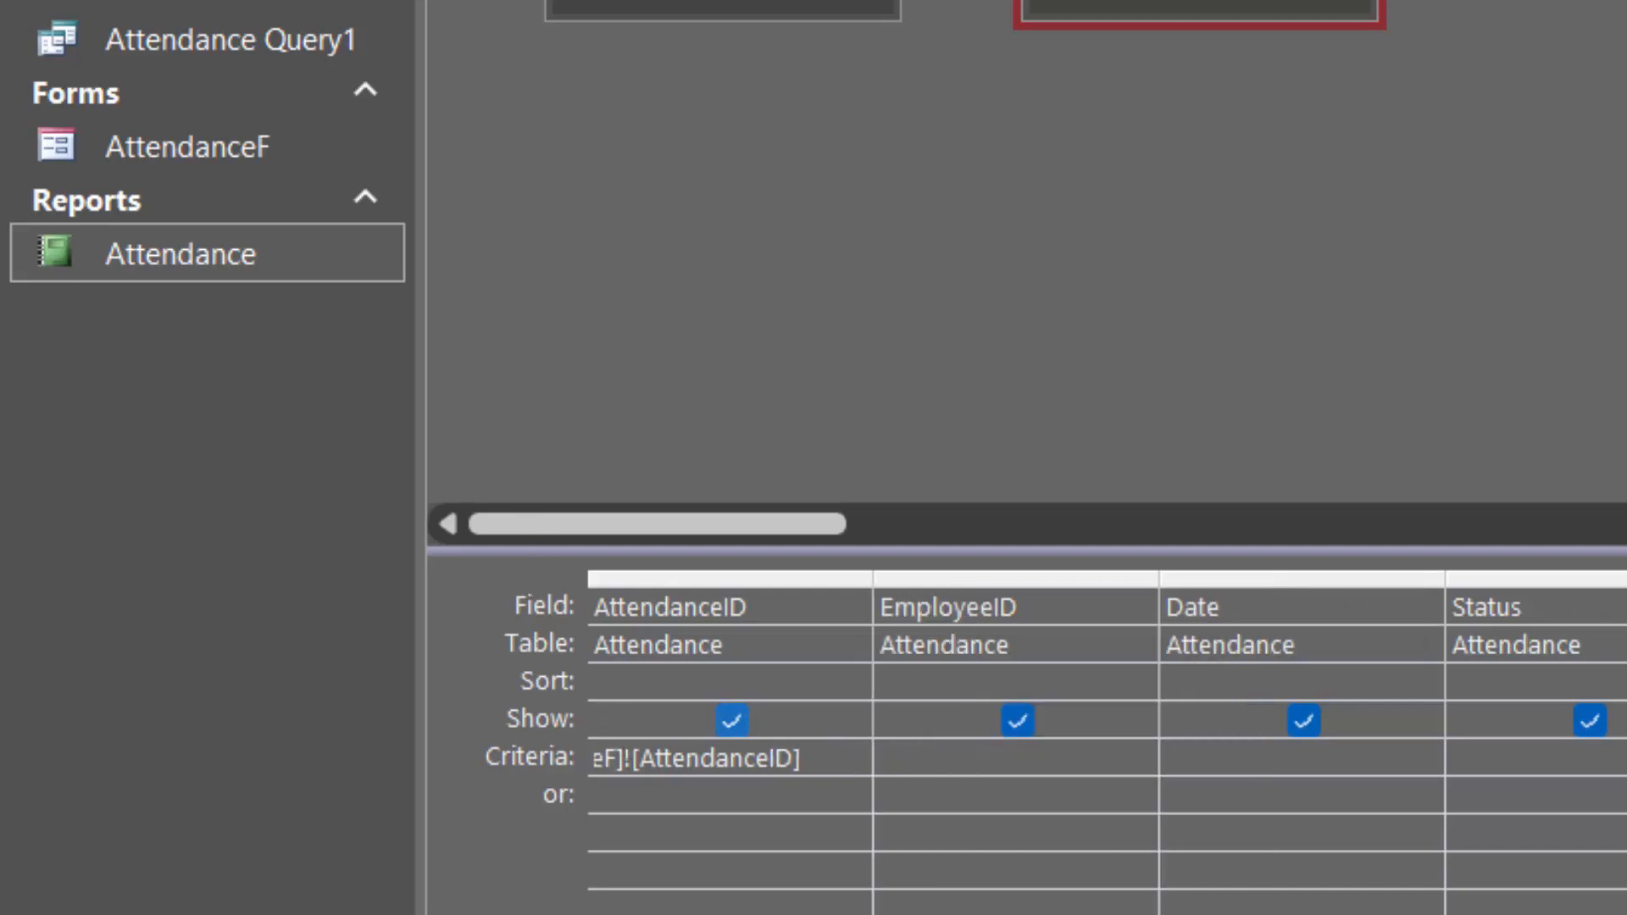
key(Home)
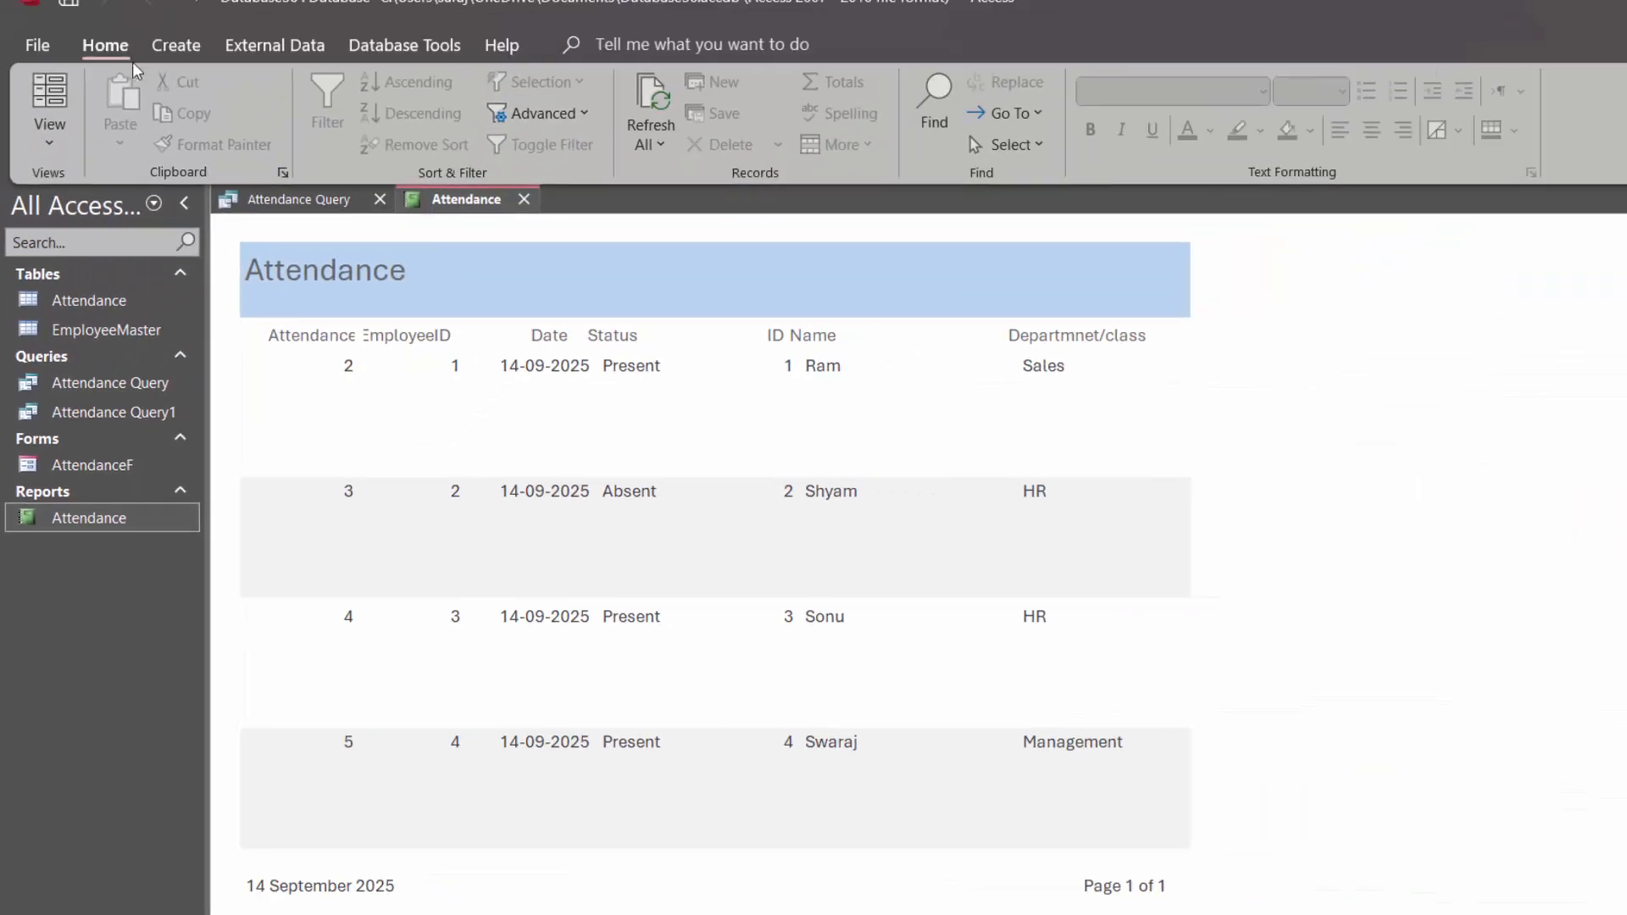
Start a new report with the Report Wizard and add all fields from Attendance Query1.
click(184, 41)
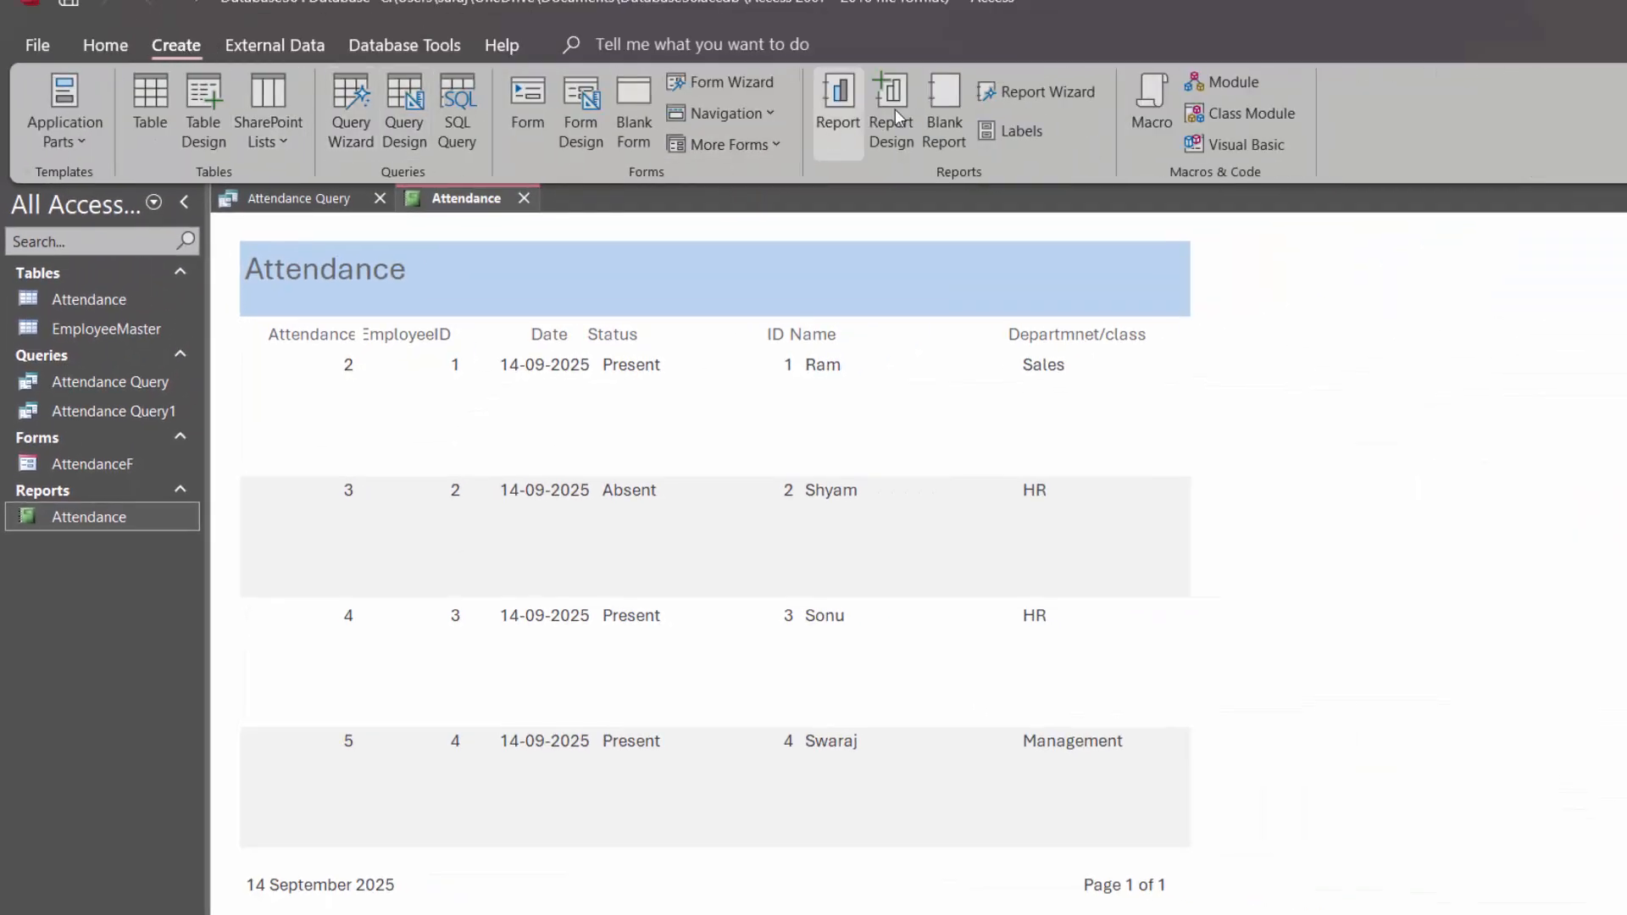
click(989, 109)
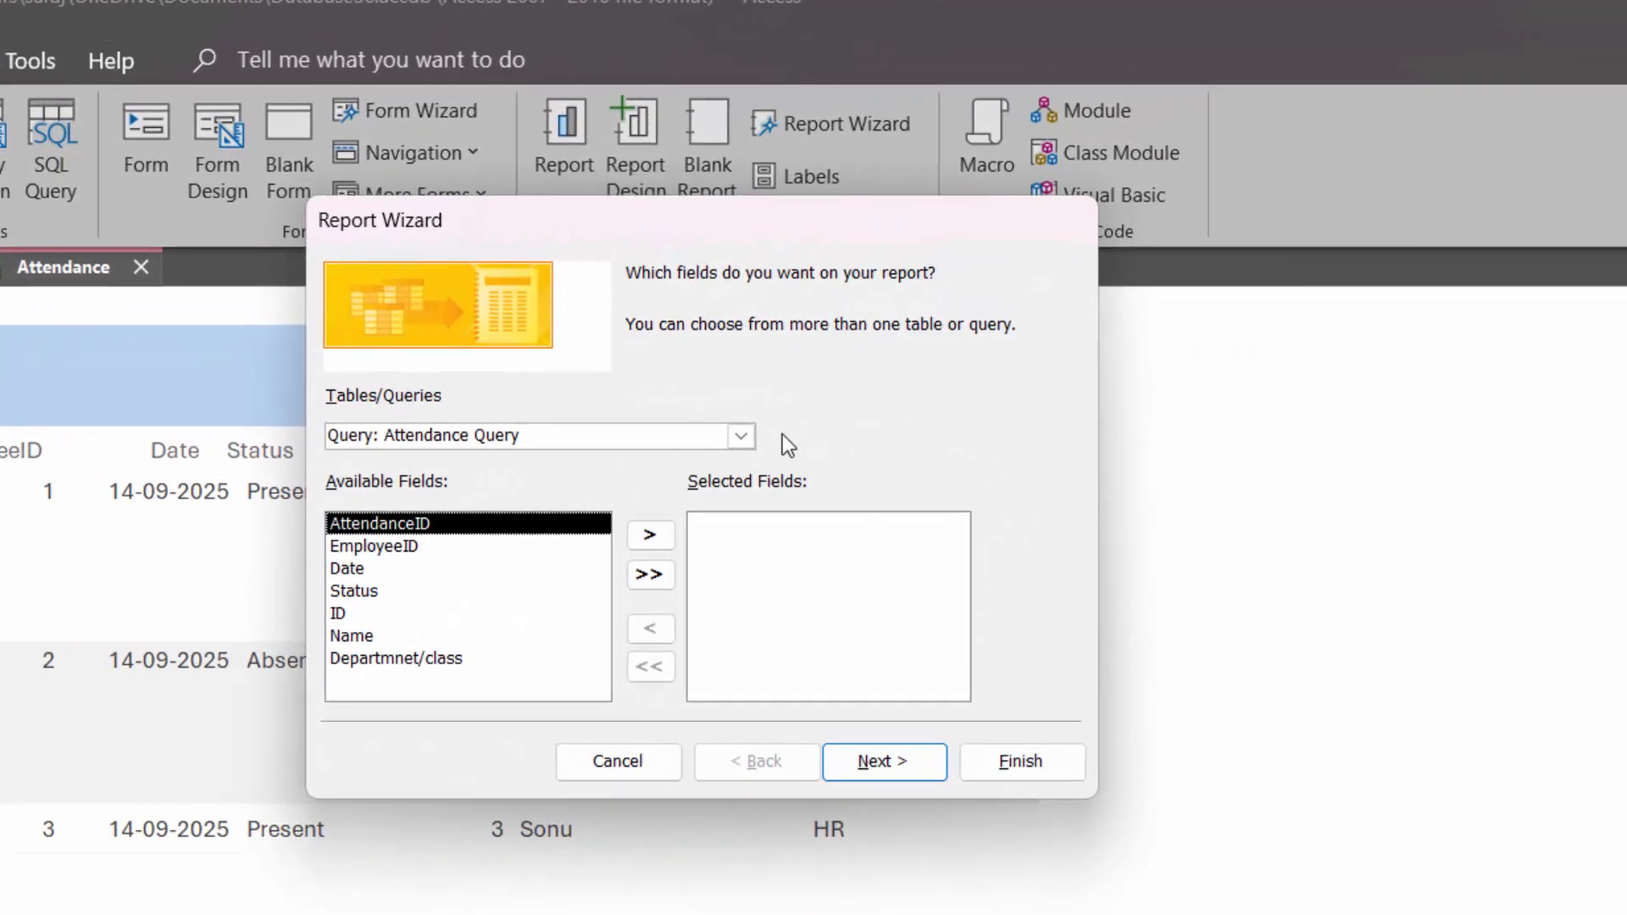
click(740, 436)
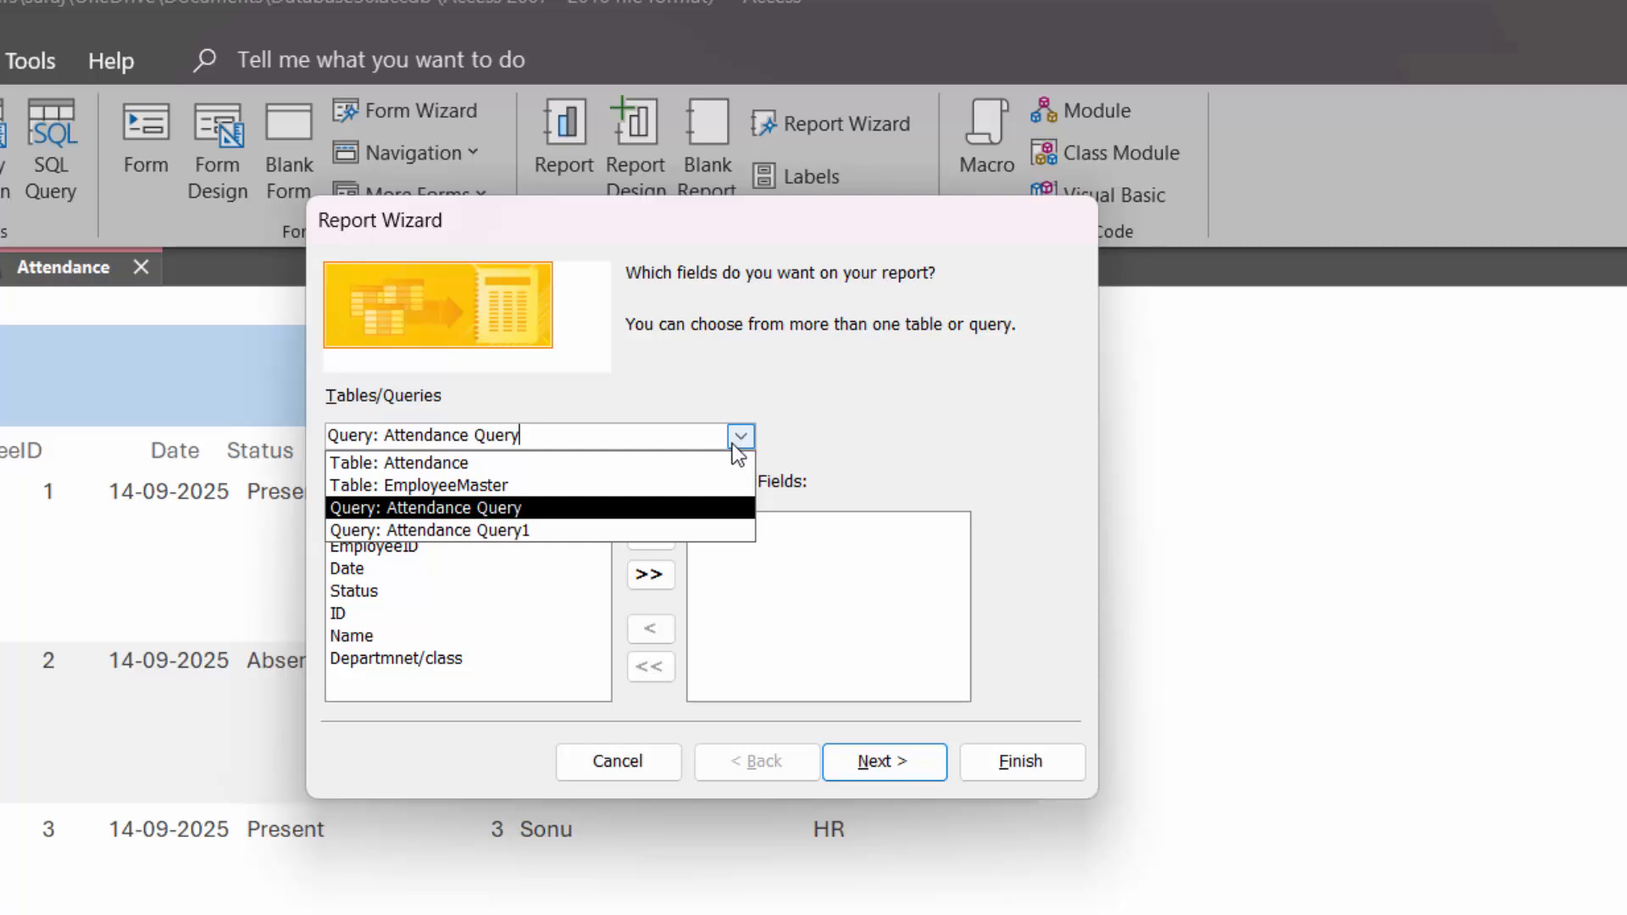
click(637, 530)
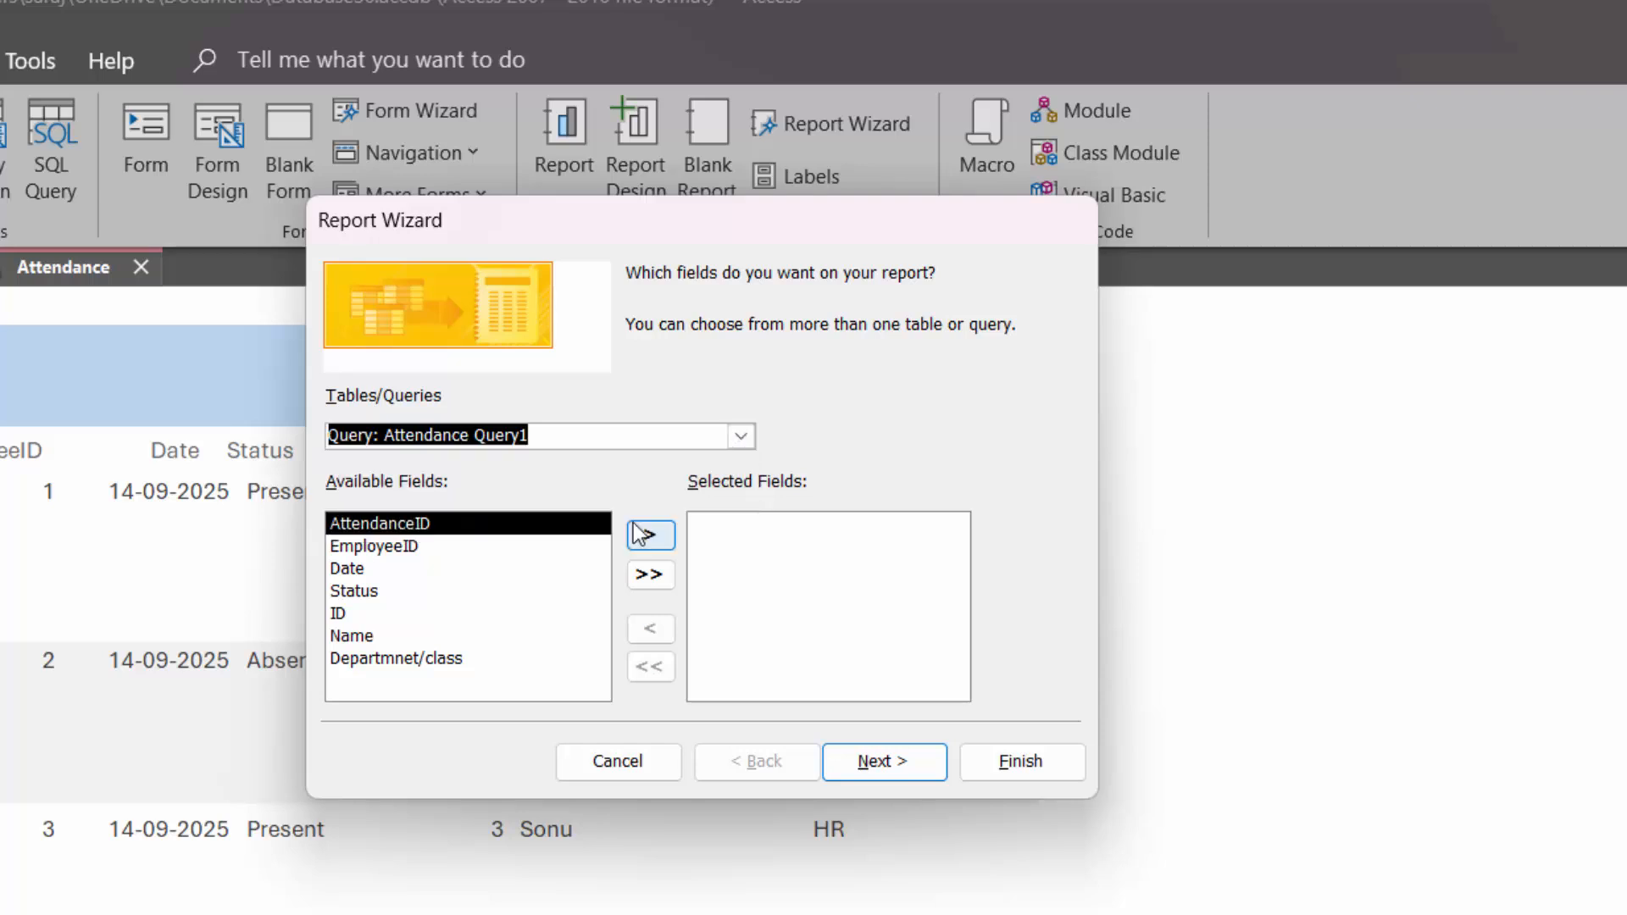
click(650, 576)
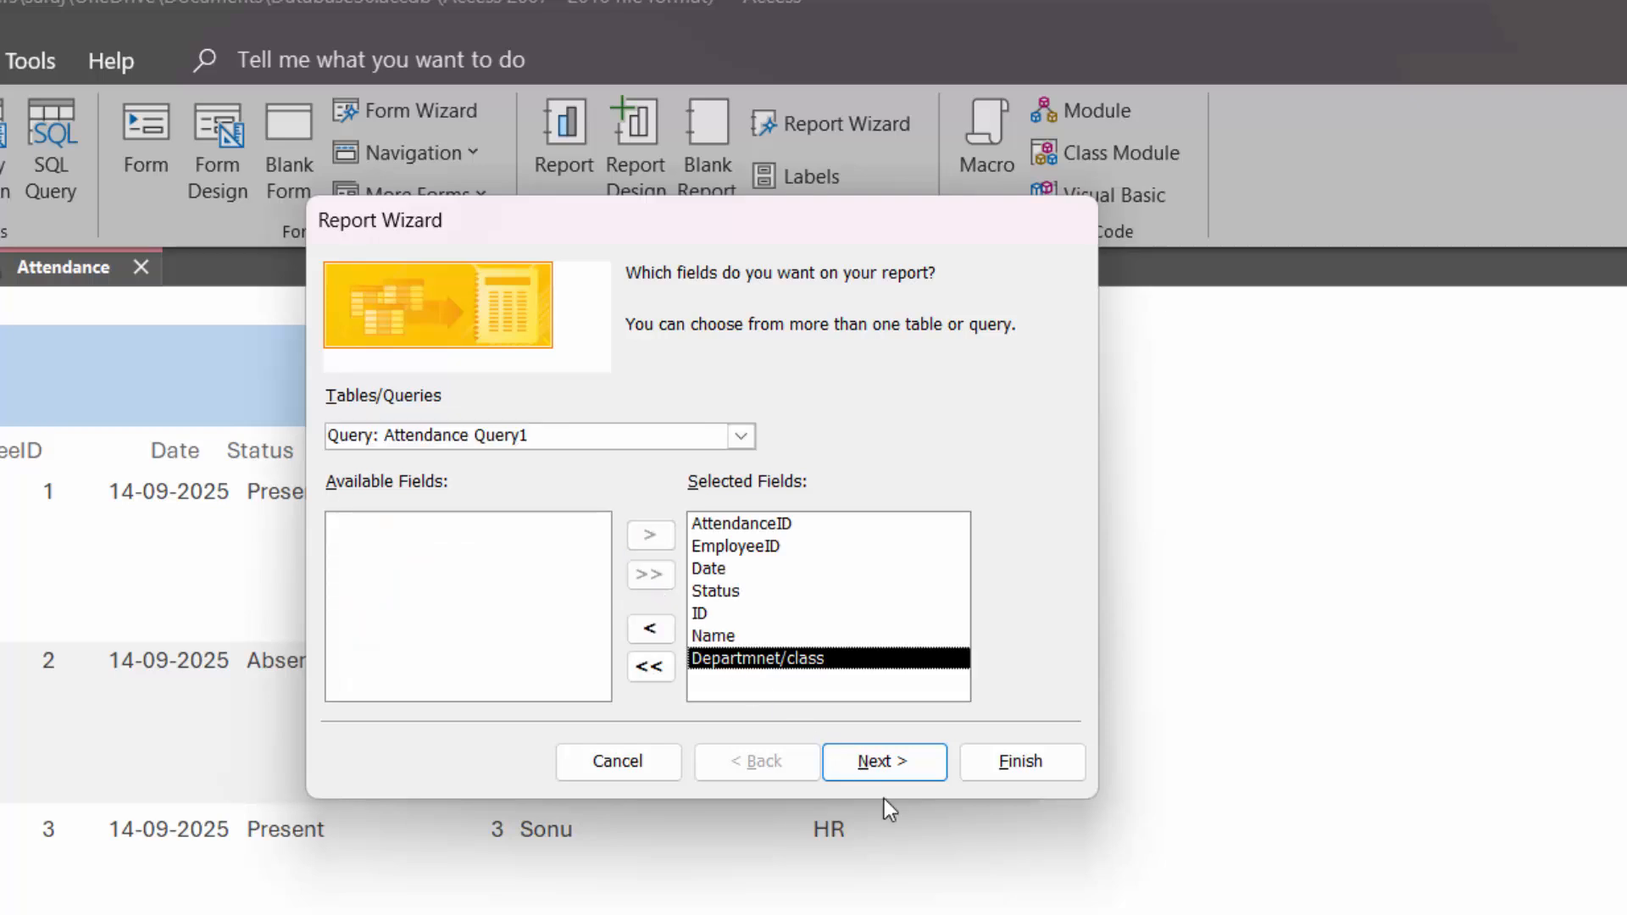
Keep the data viewed by Attendance, group the report by AttendanceID, and choose the Outline layout in Portrait orientation.
click(886, 761)
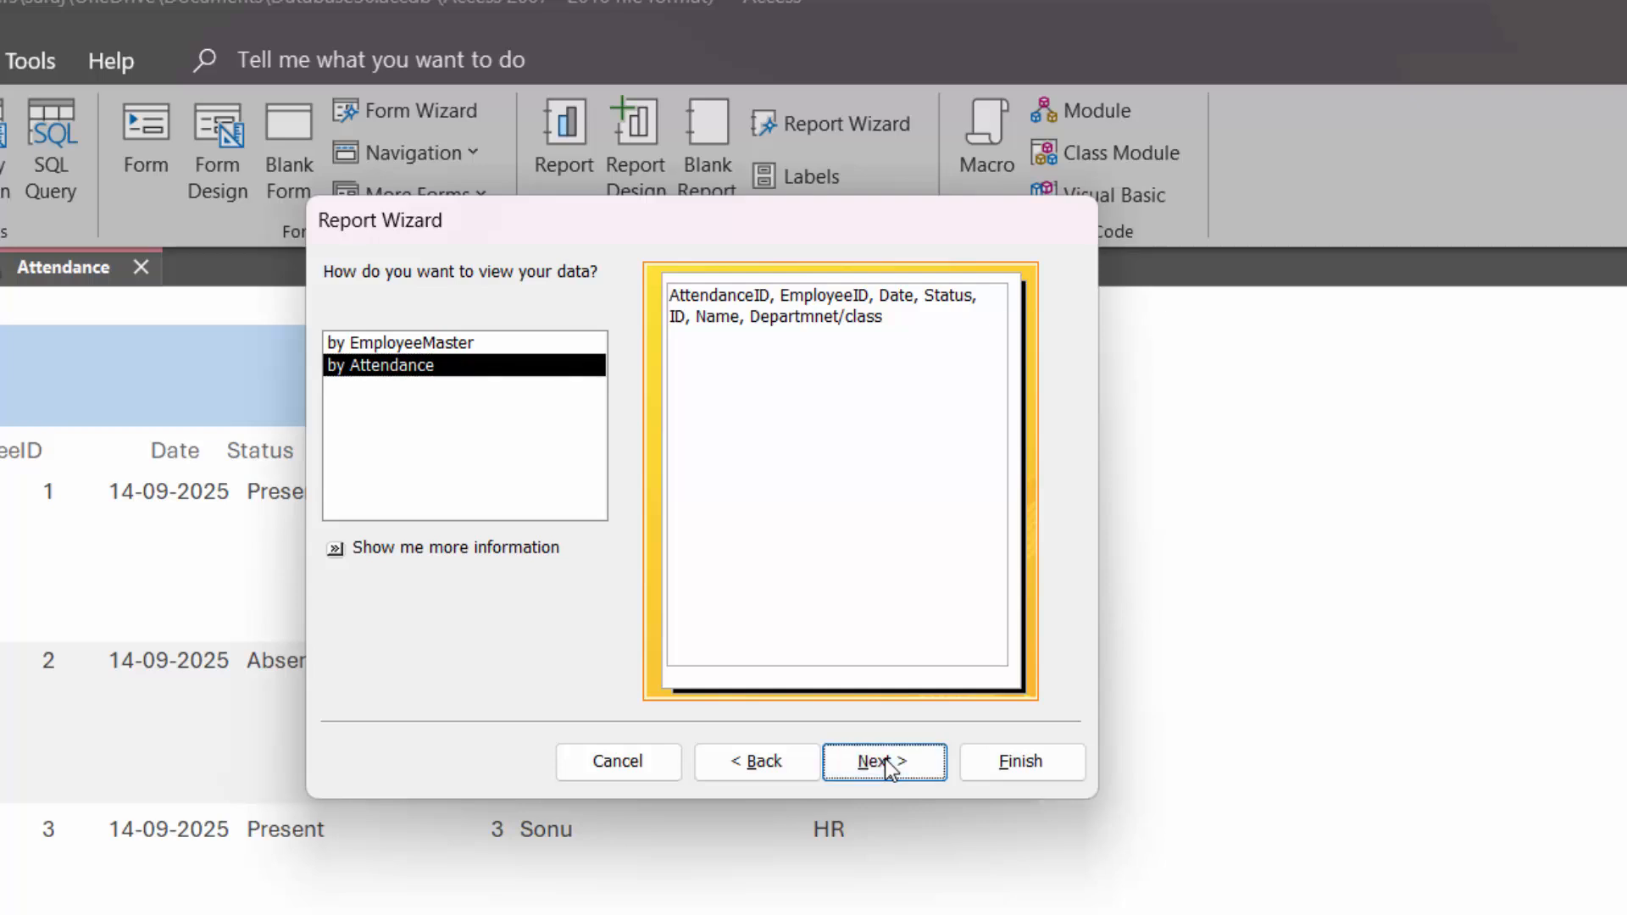
click(886, 761)
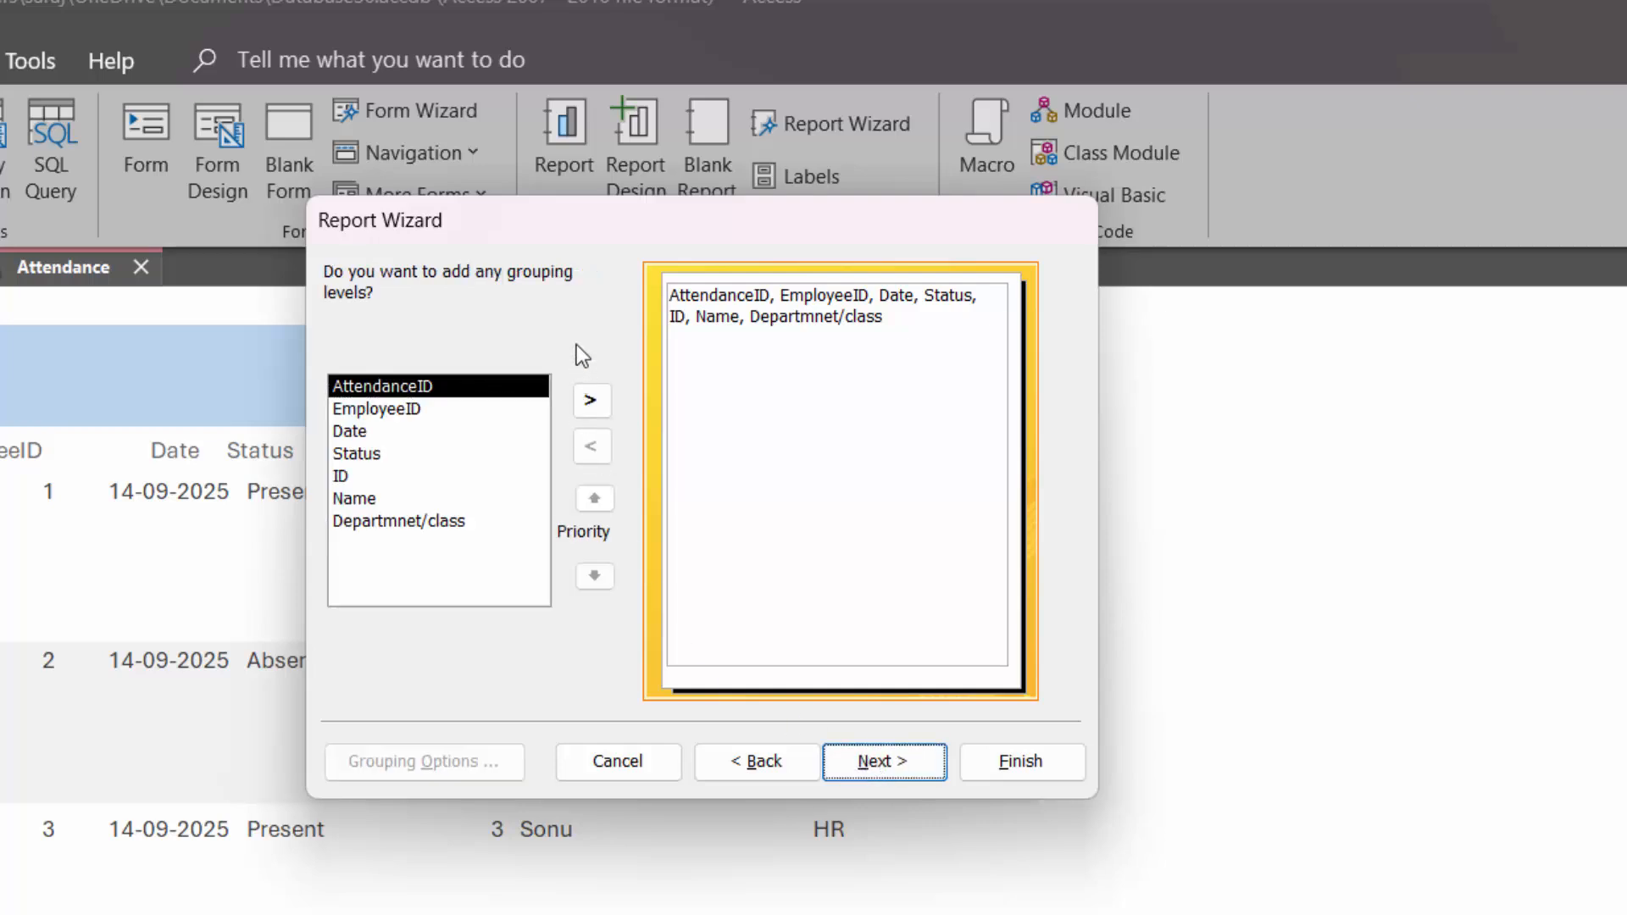
click(592, 400)
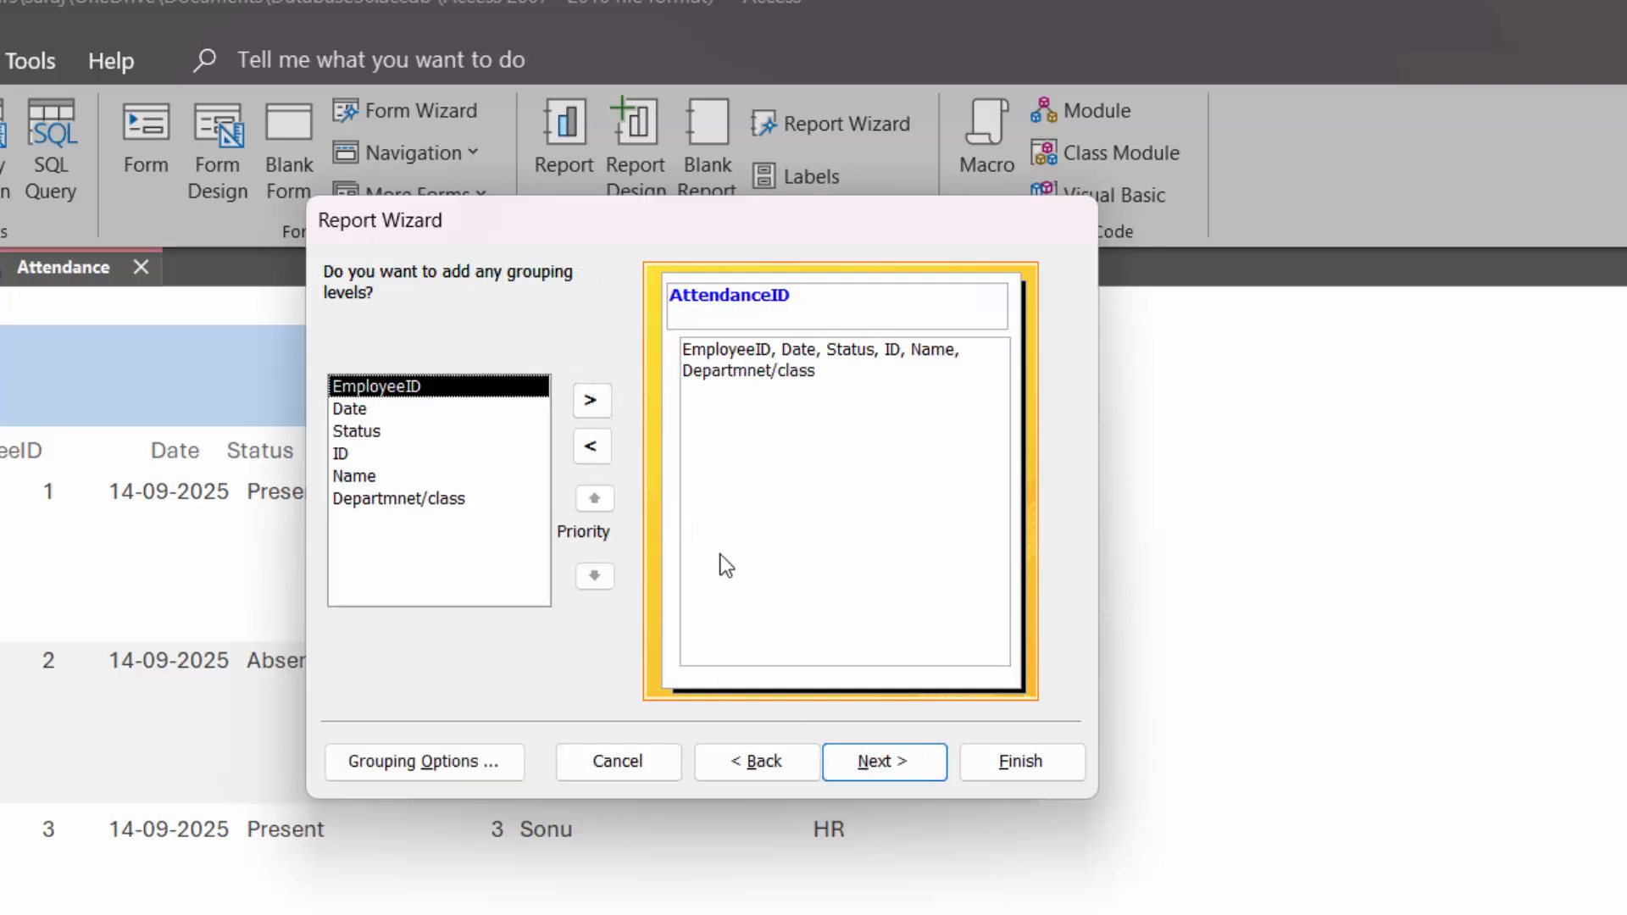
click(904, 758)
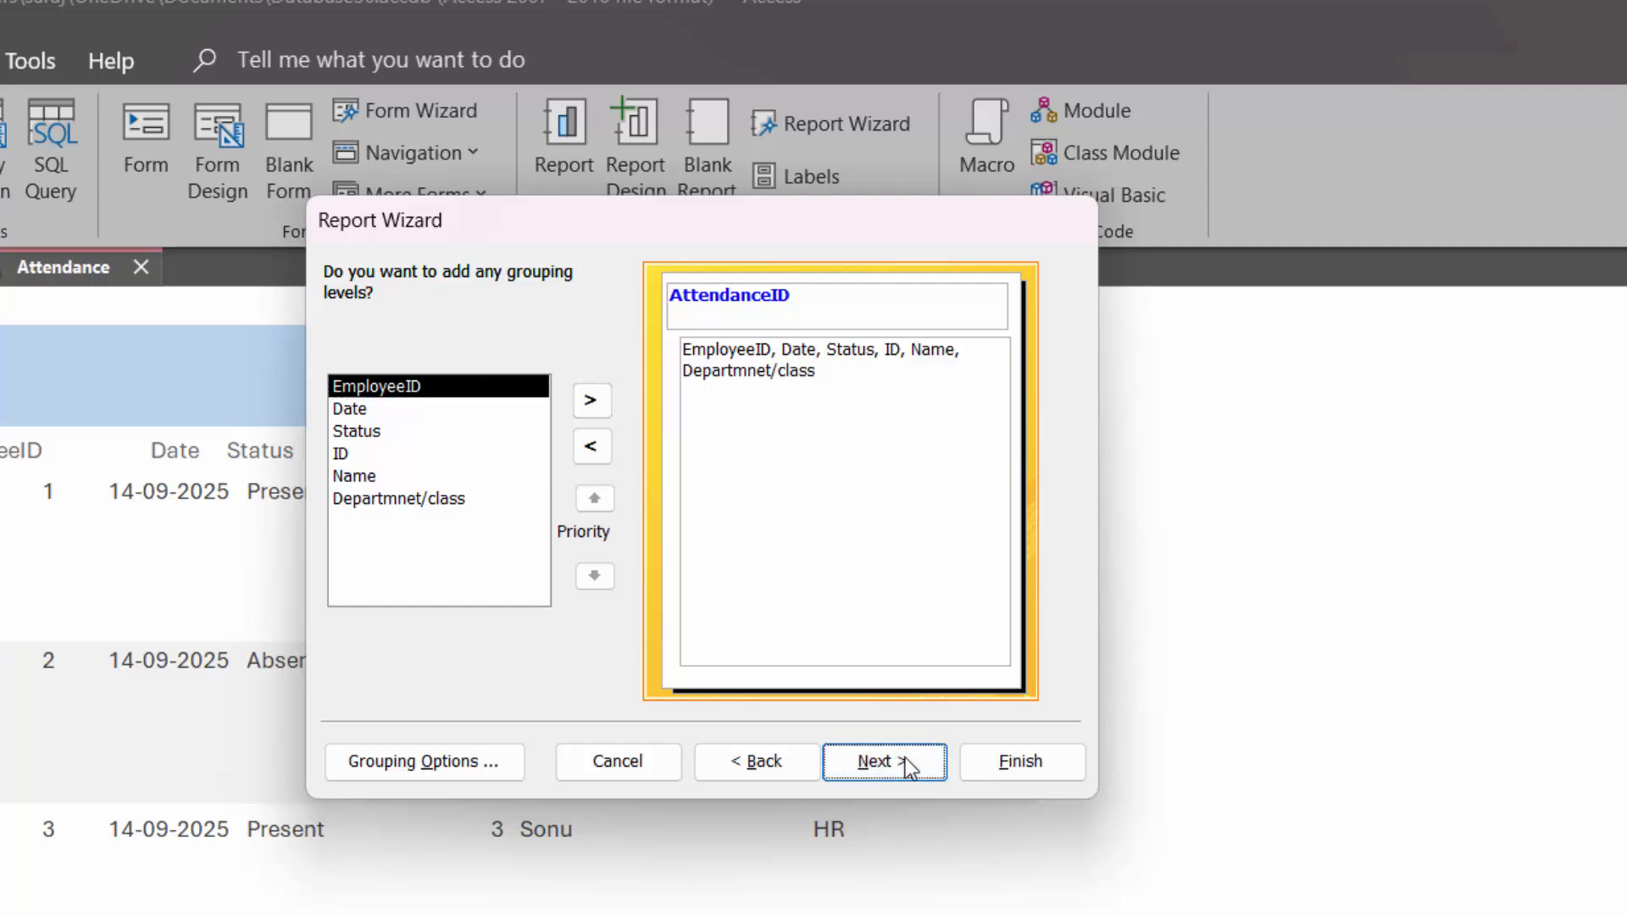
click(905, 758)
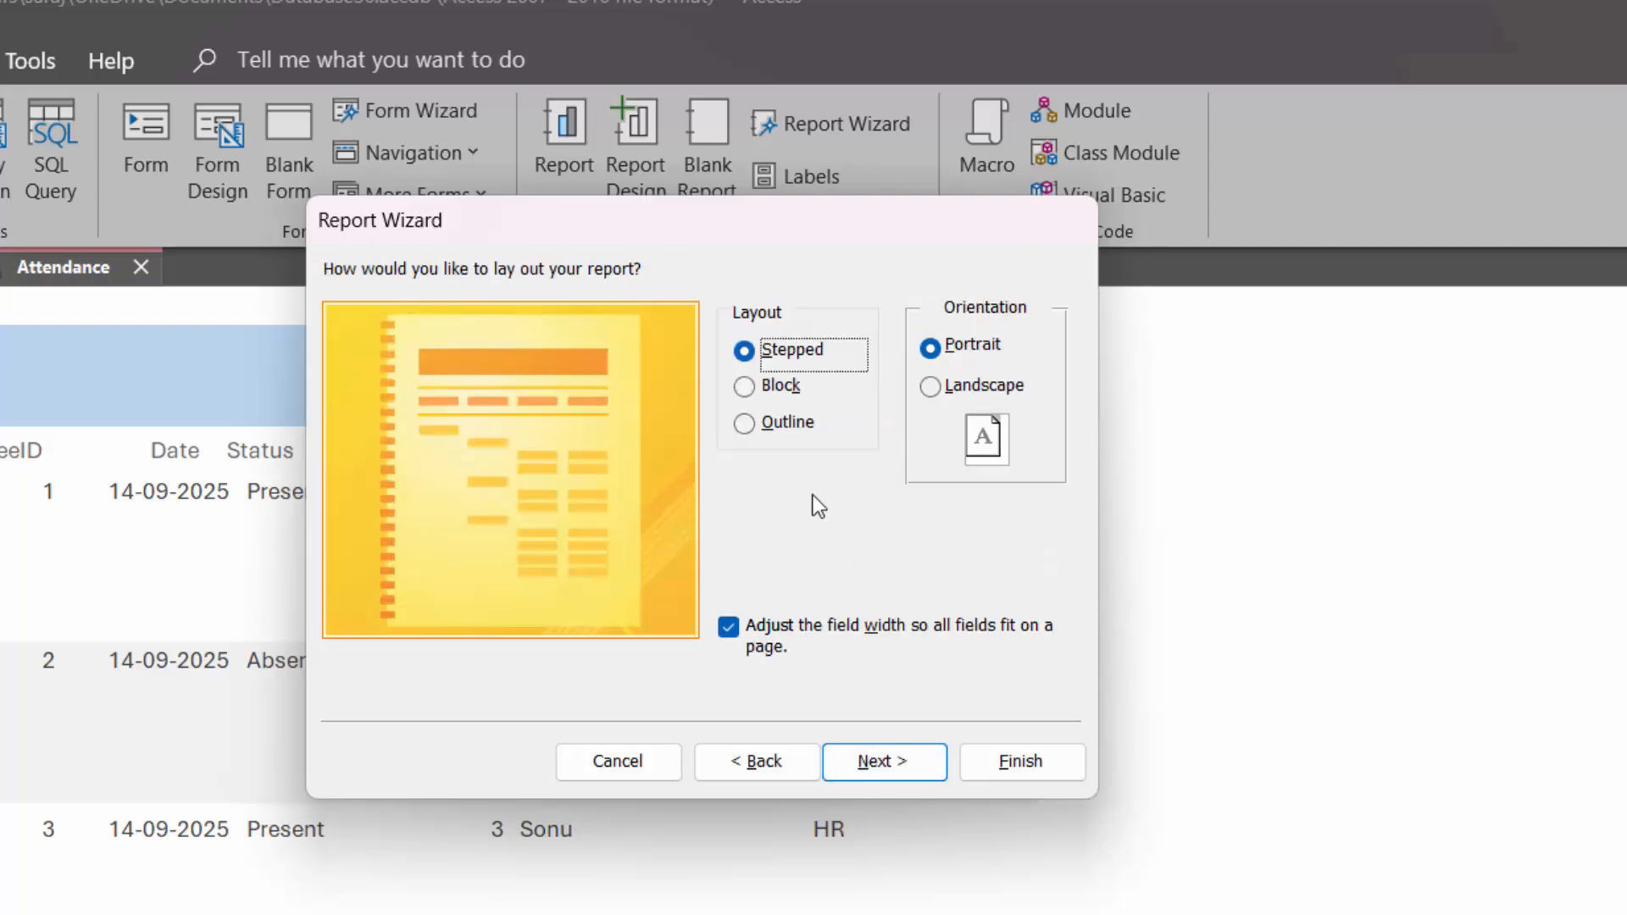
click(777, 423)
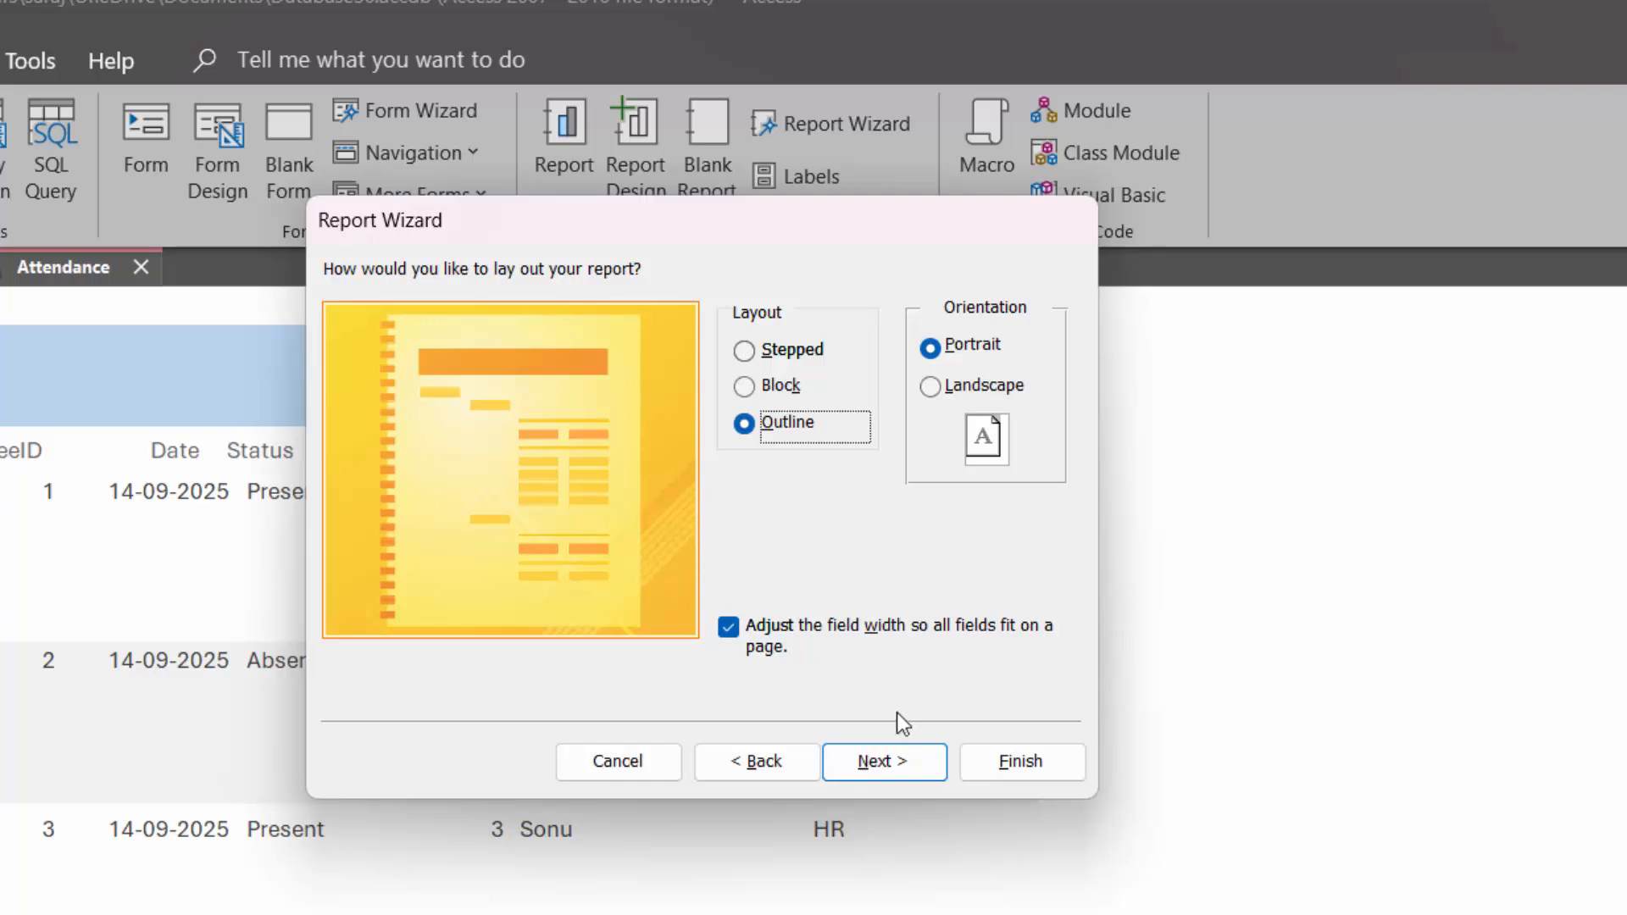
click(885, 760)
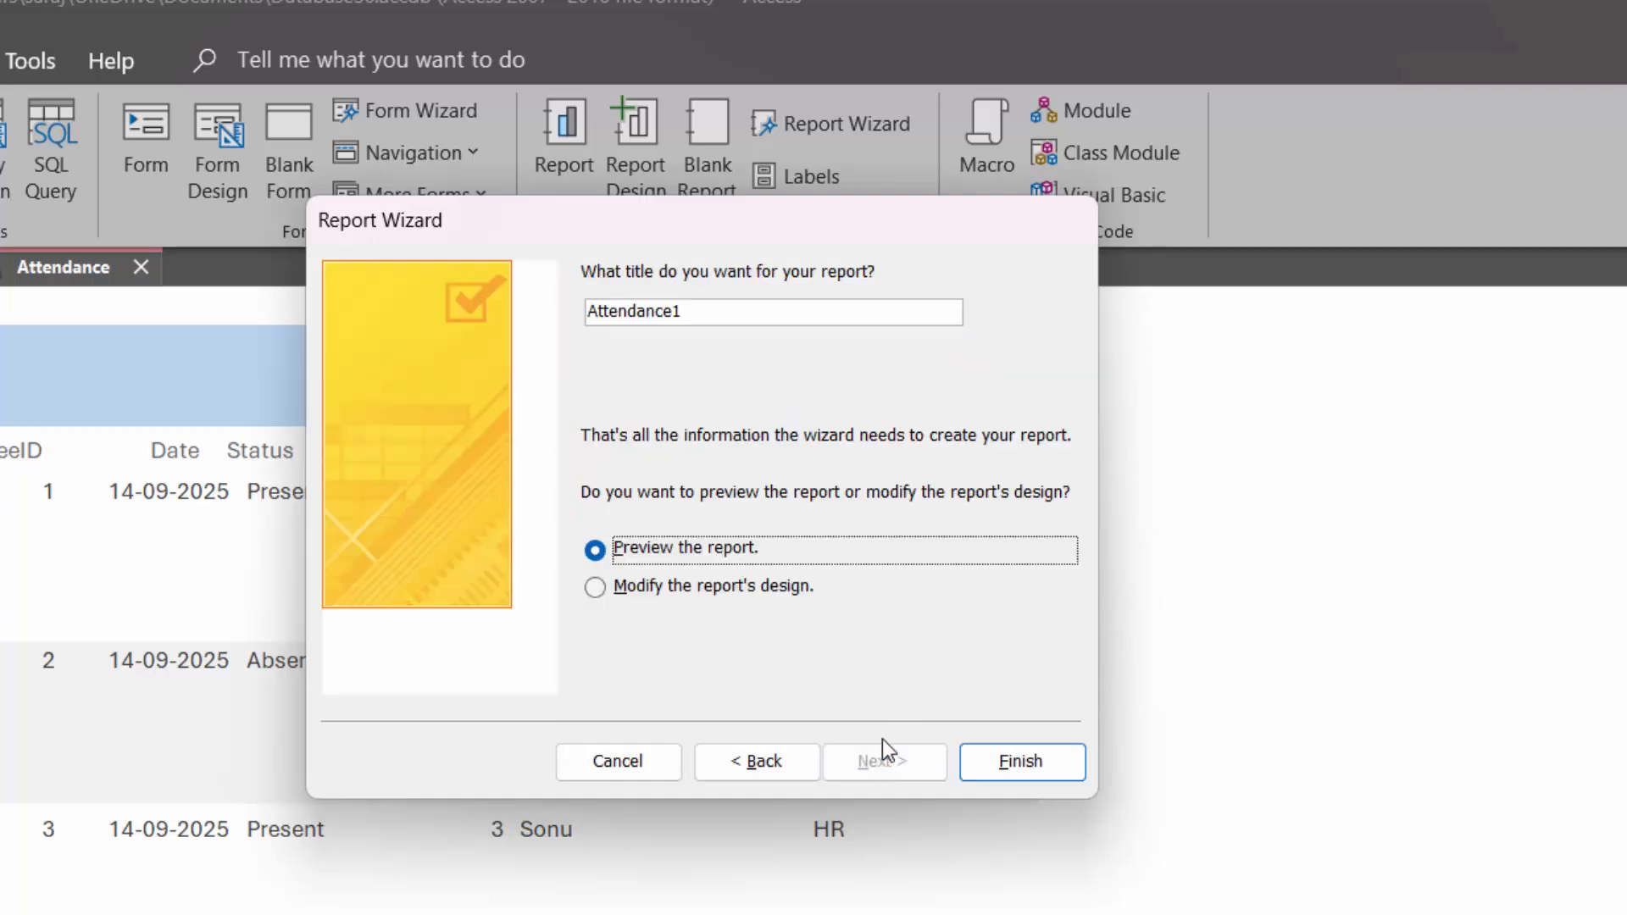
Title the report AttendanceR and finish the wizard with the option to modify the report's design.
click(720, 313)
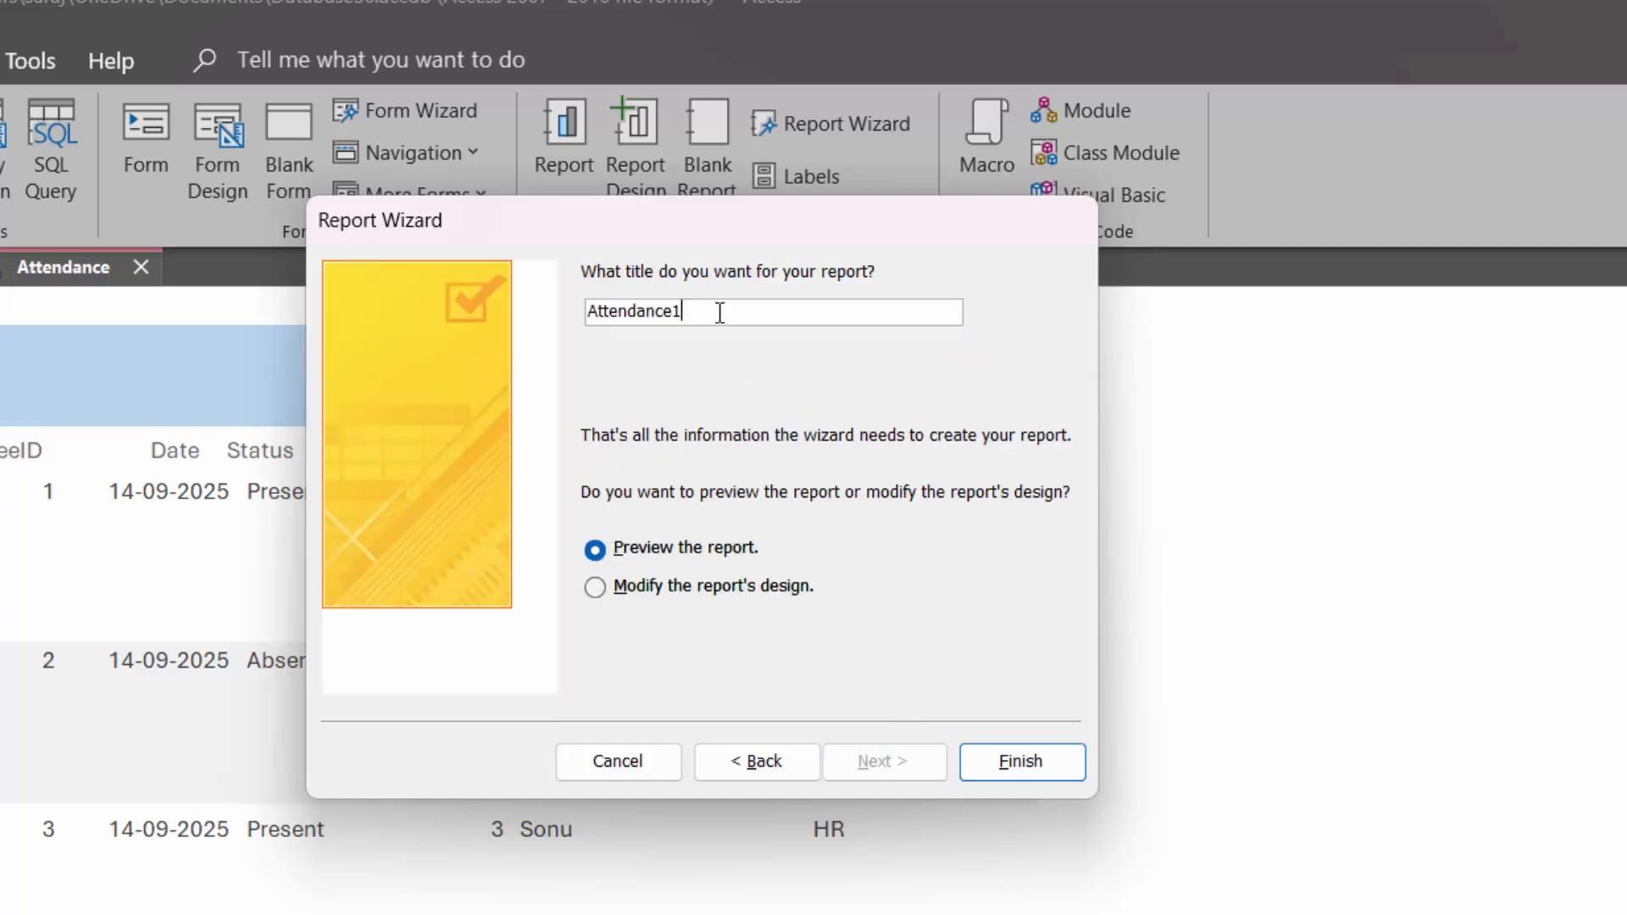
key(BackSpace)
text(R)
click(674, 588)
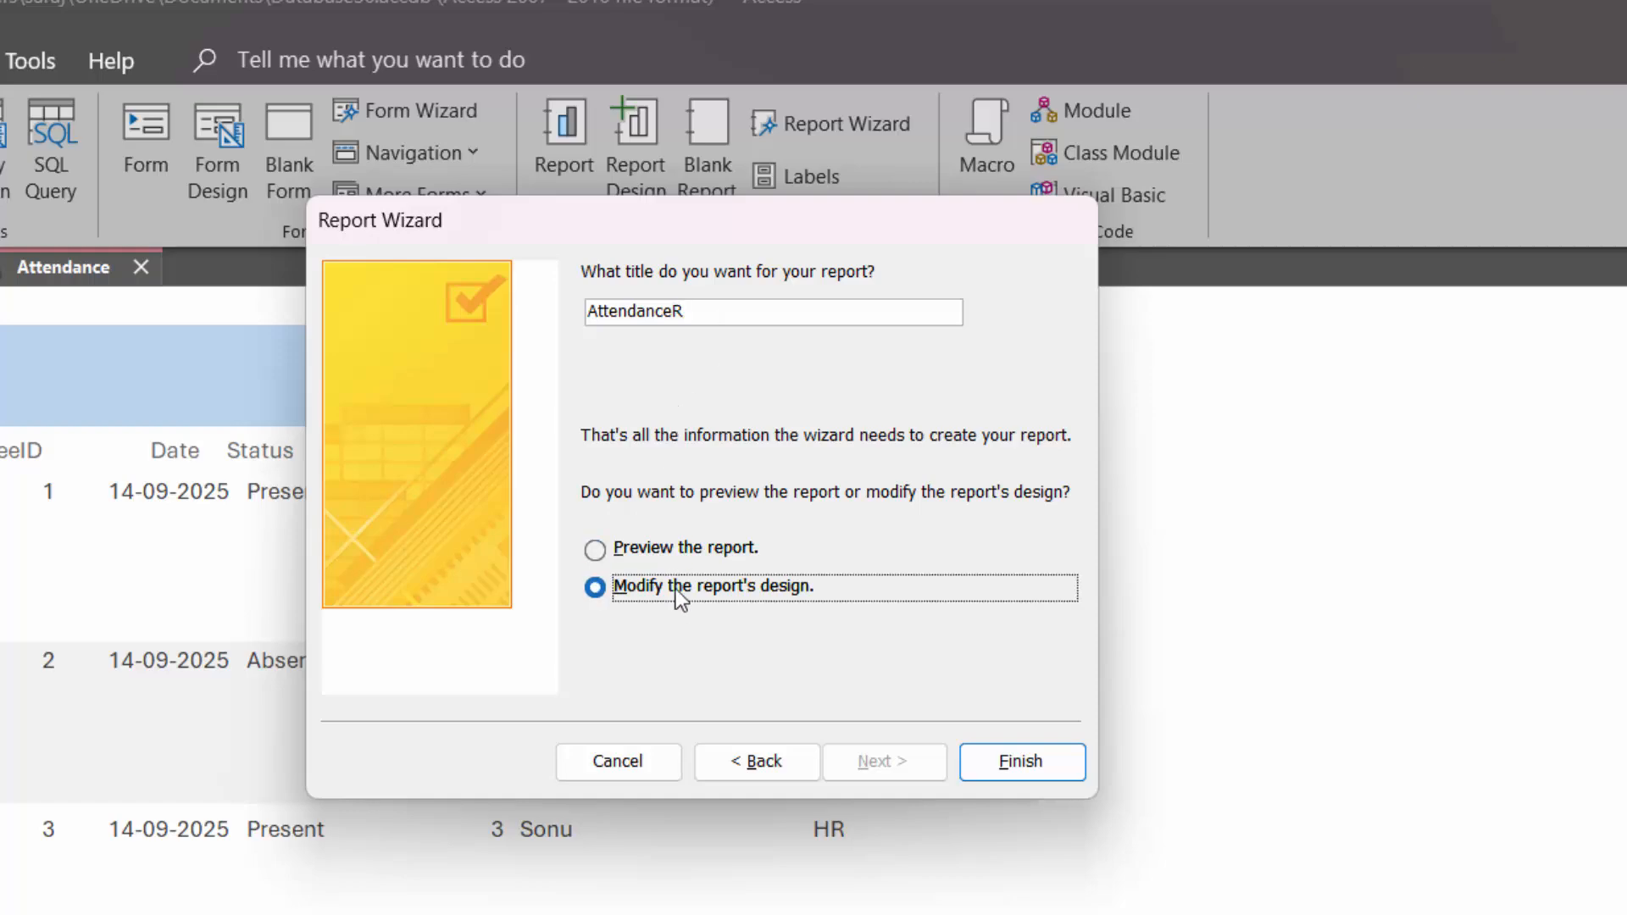
click(983, 766)
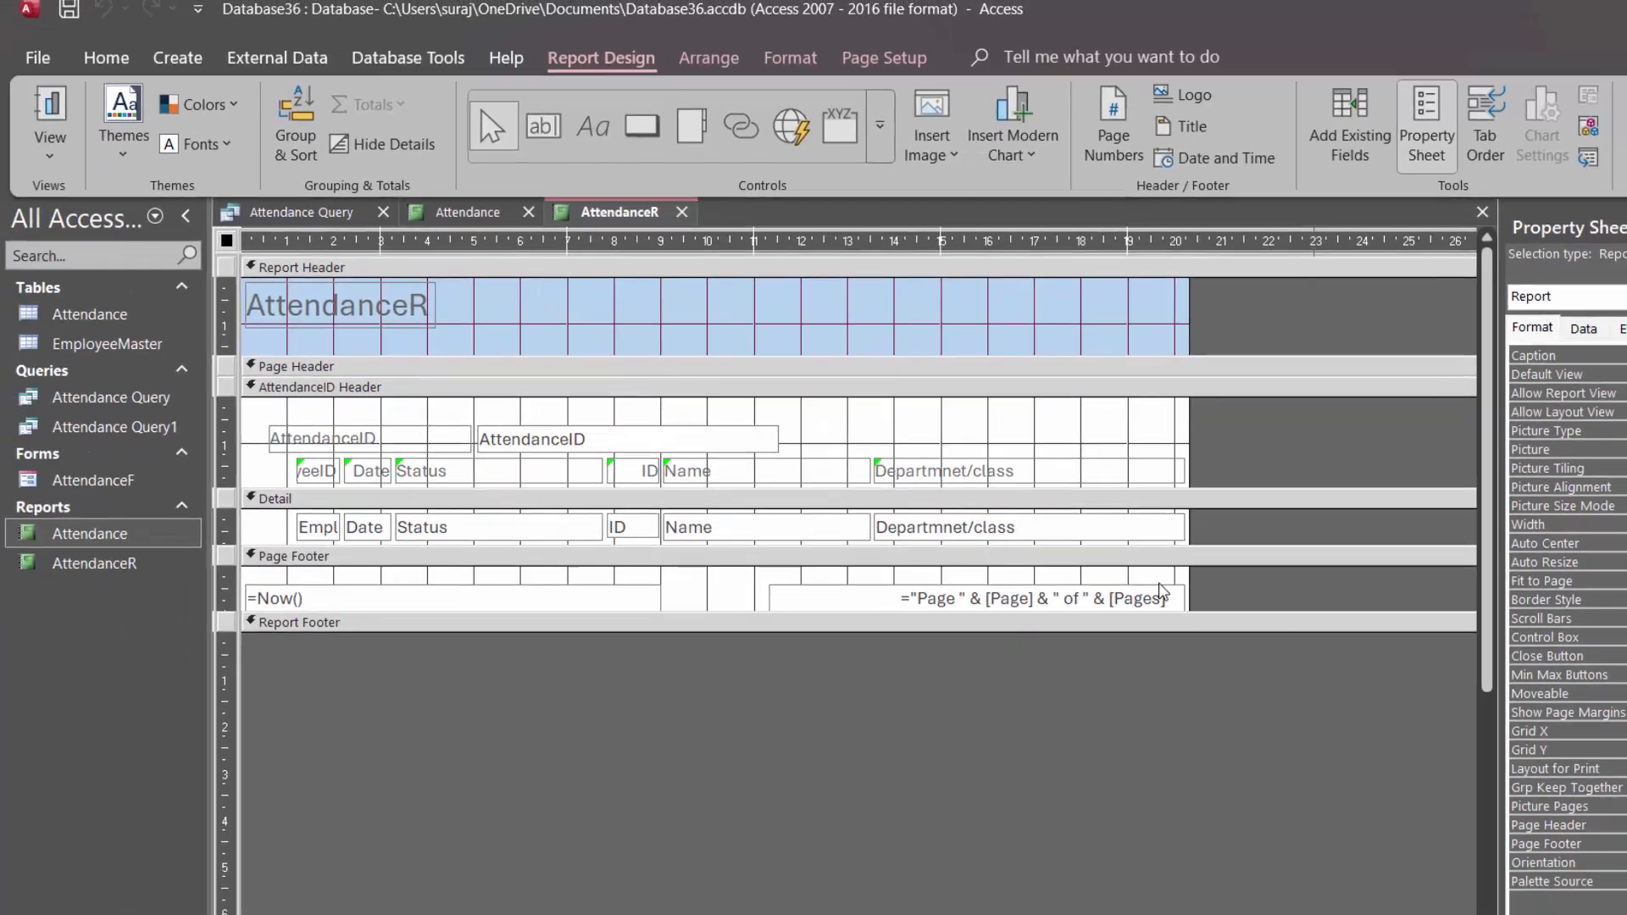
Show the AttendanceR report with a blank AttendanceID parameter, and examine the Attendance table's records and field design.
click(74, 110)
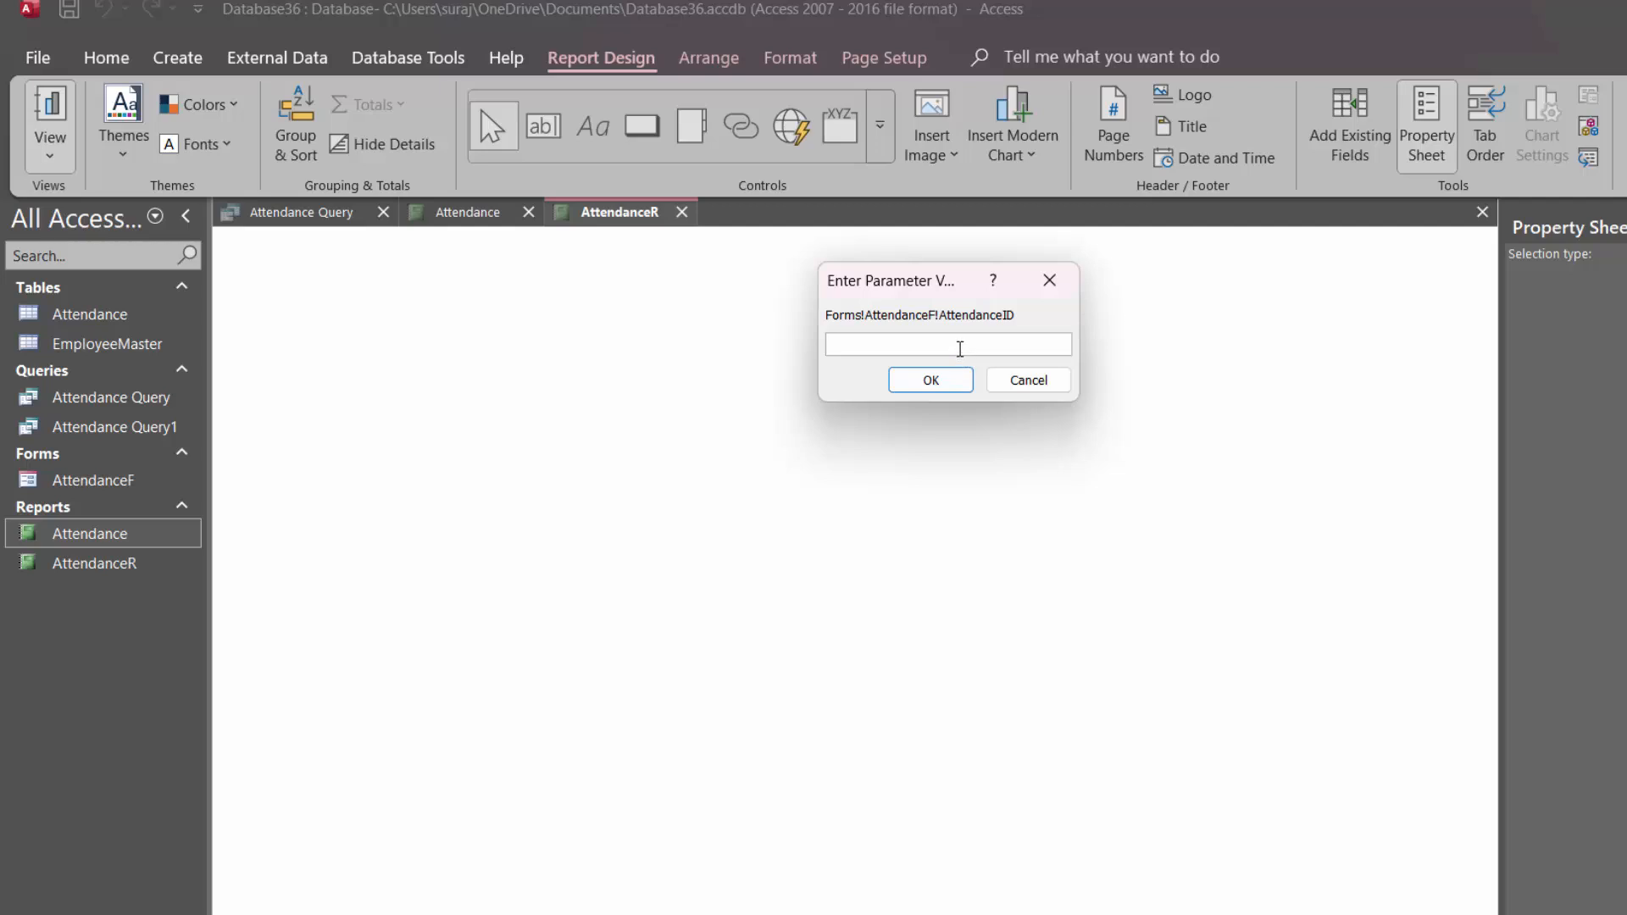
key(Return)
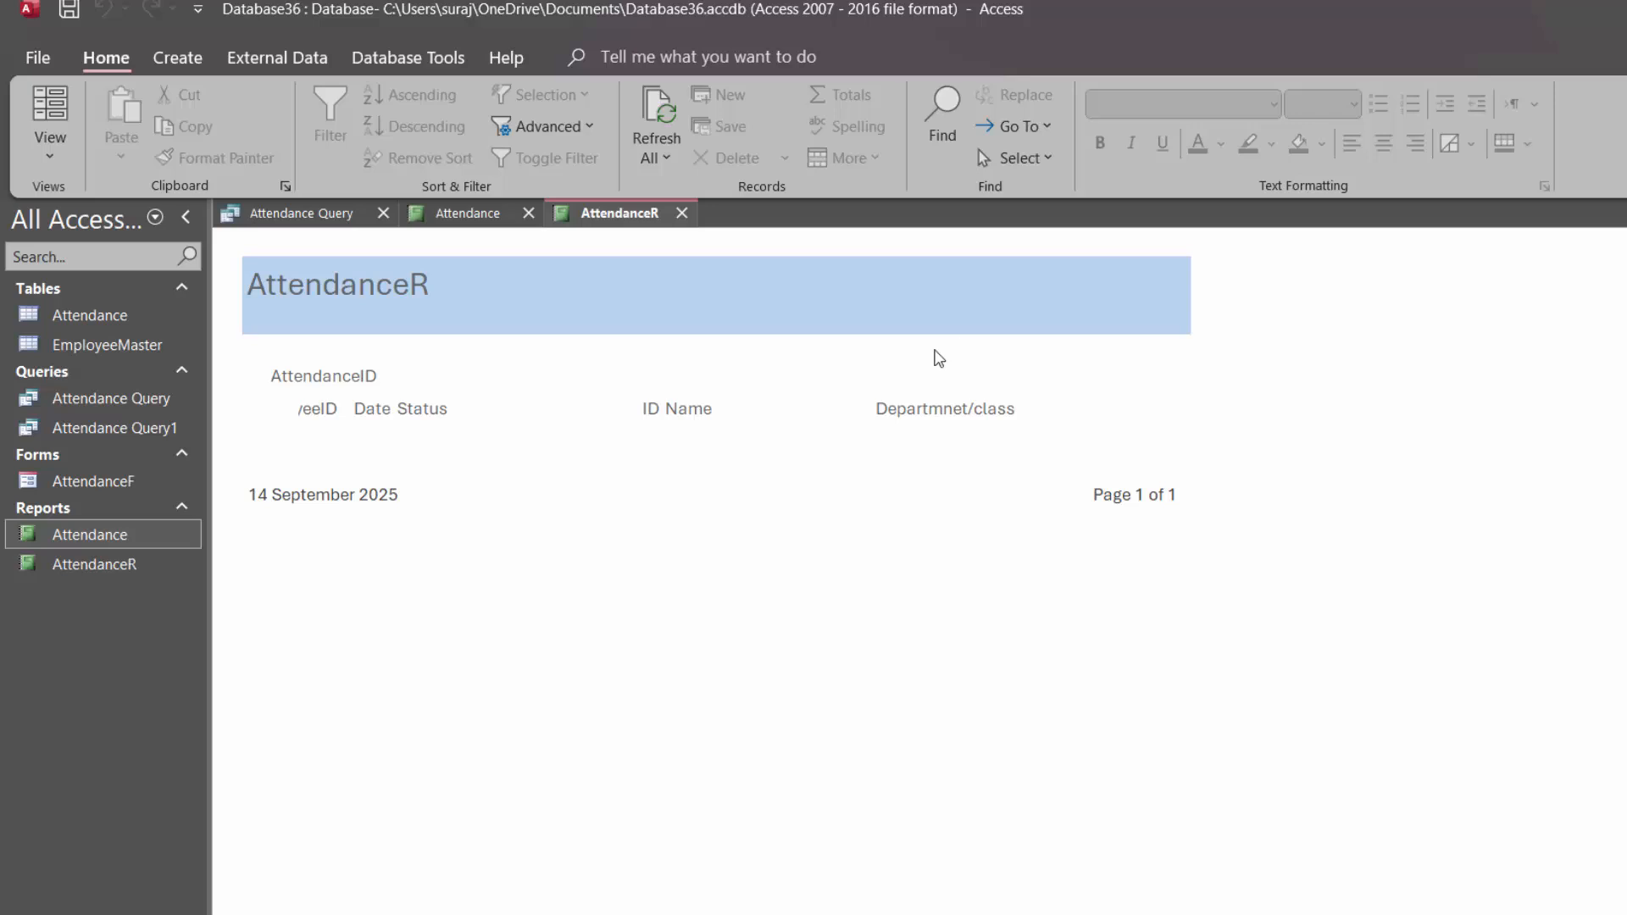
double_click(155, 325)
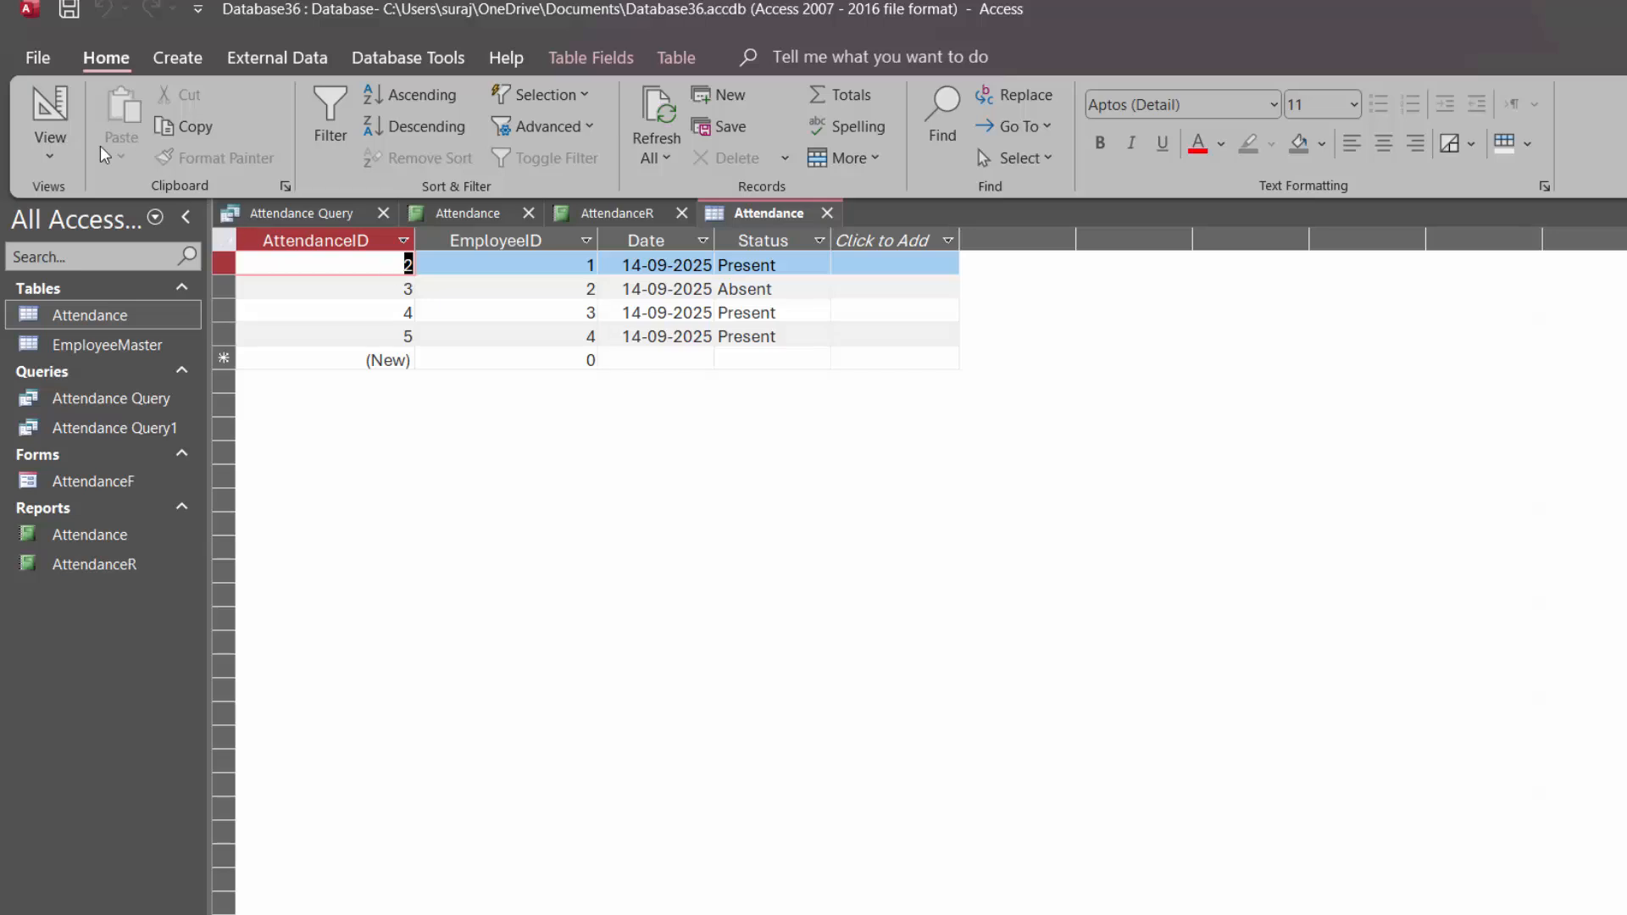
click(53, 147)
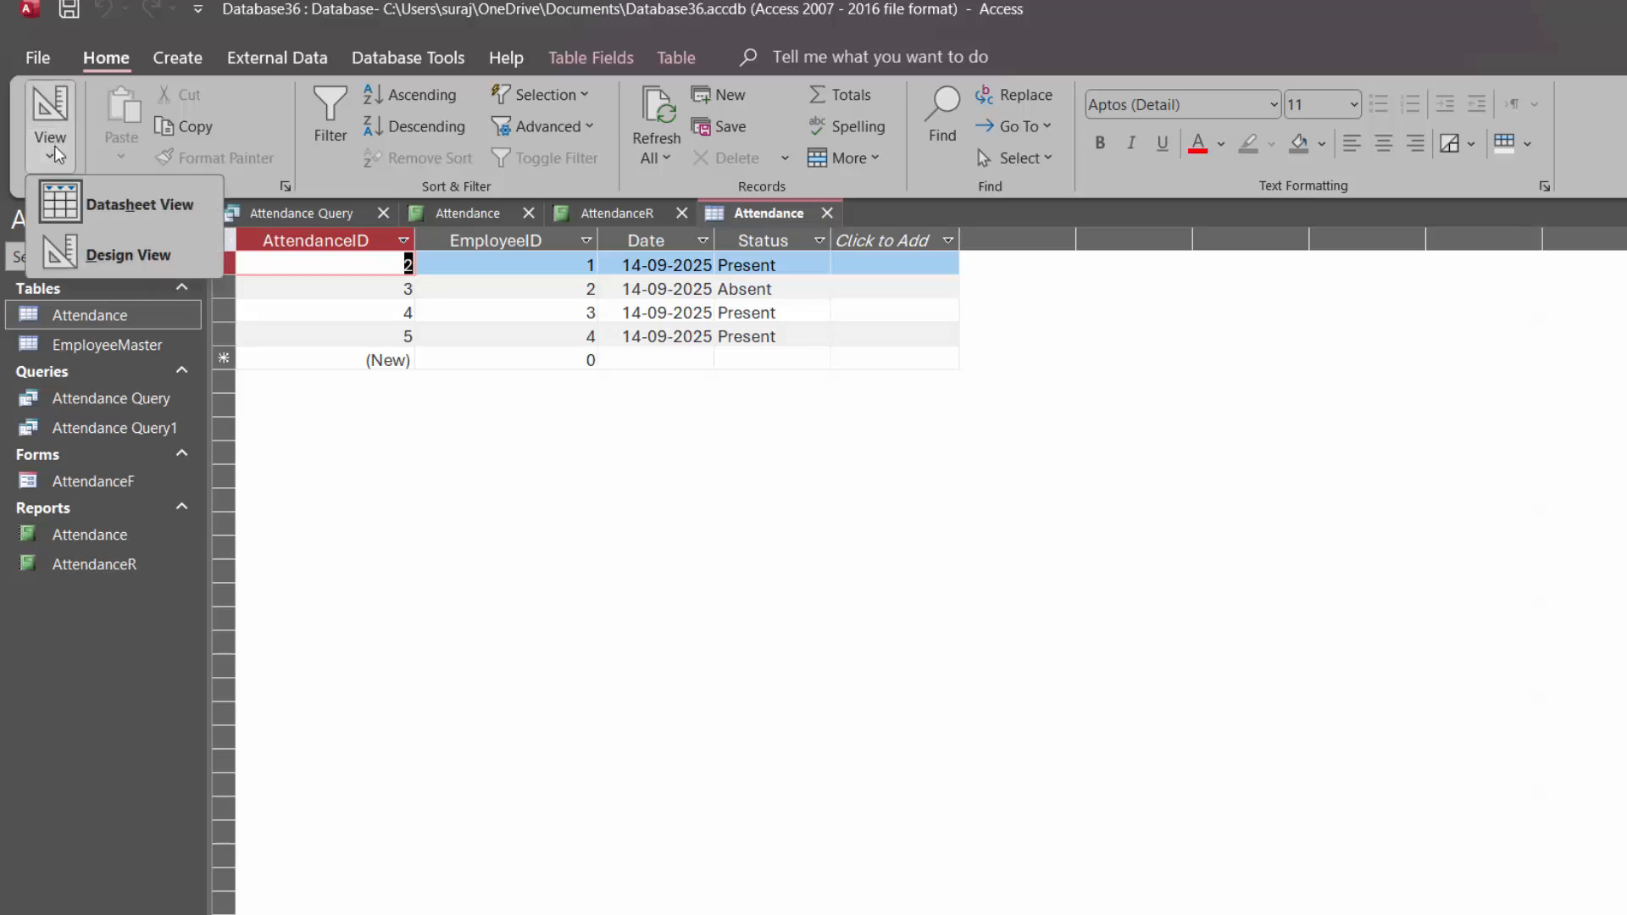
click(109, 268)
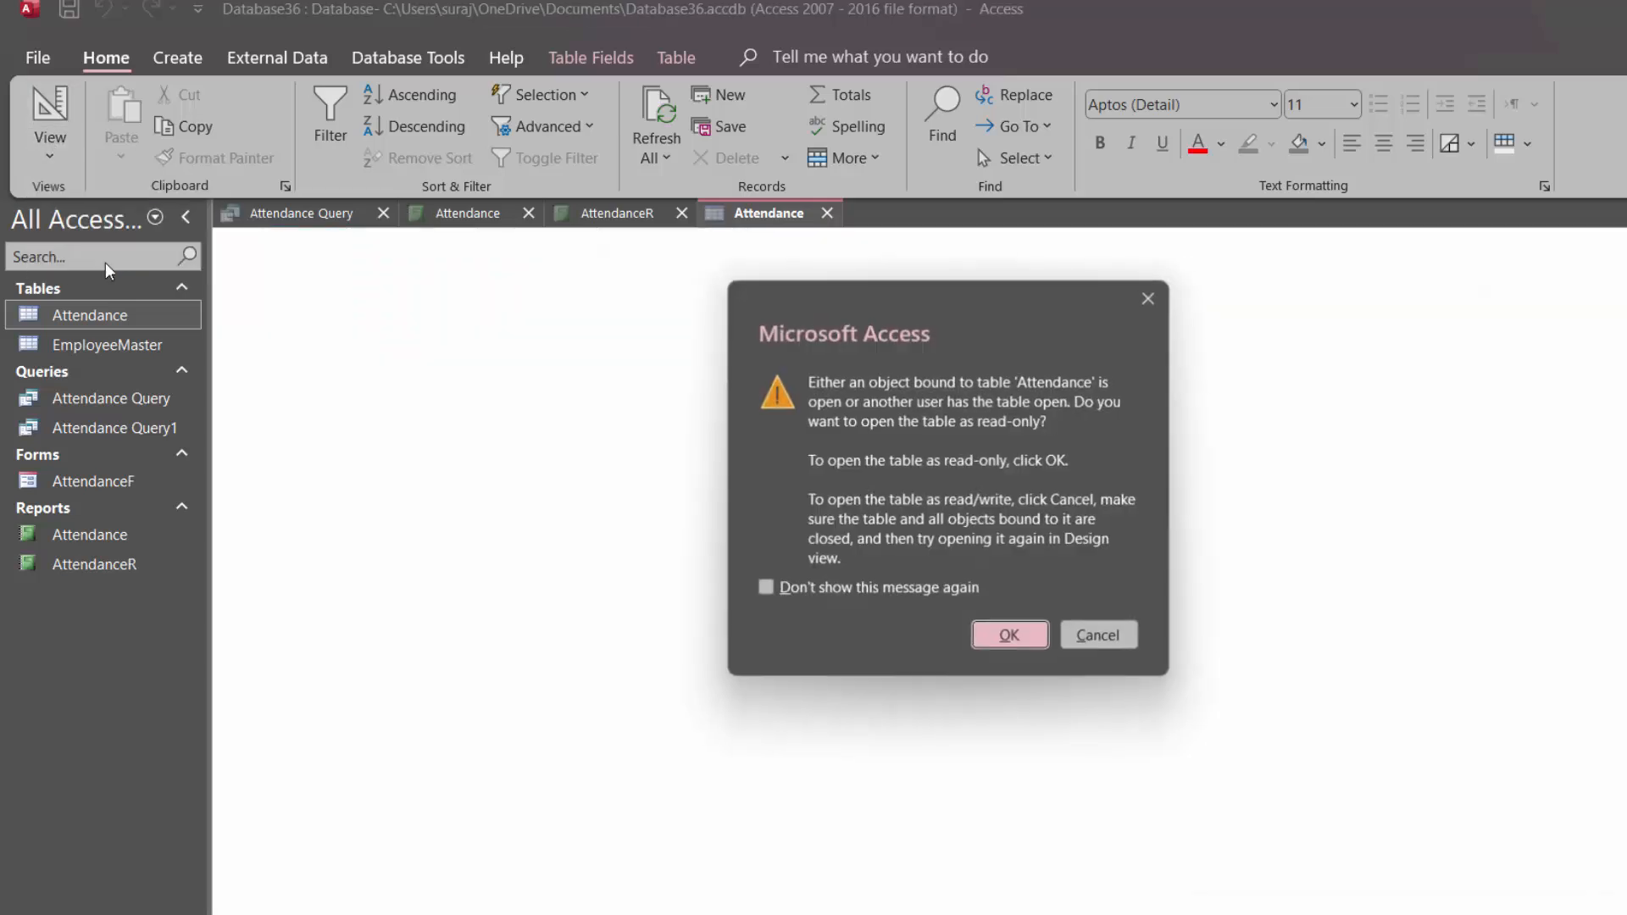
click(1009, 639)
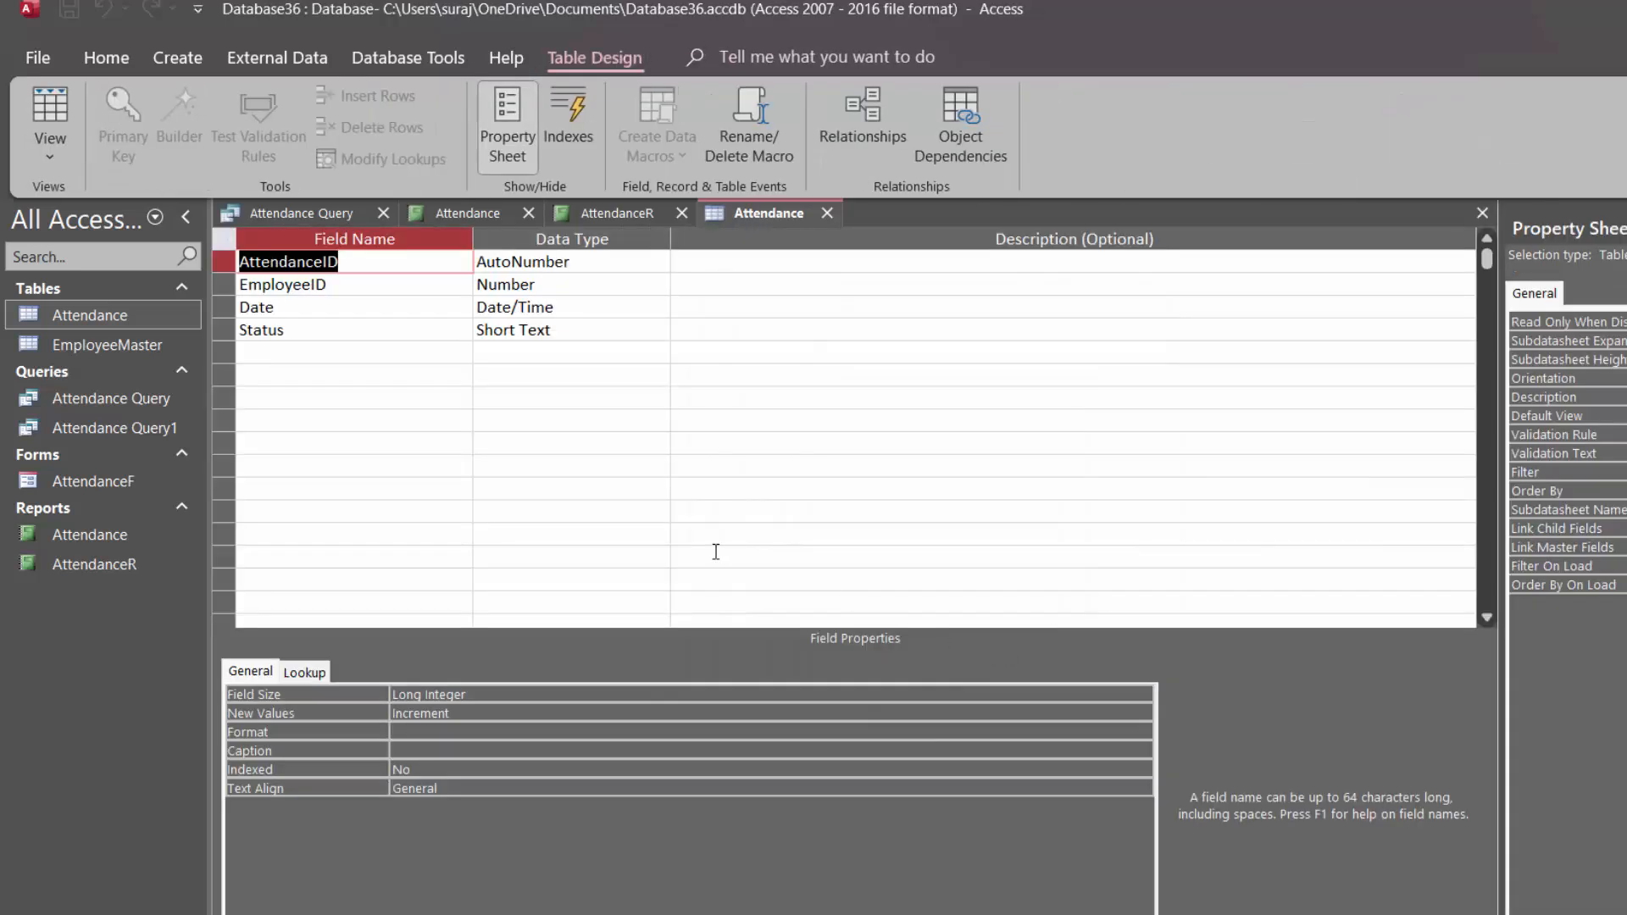
click(29, 113)
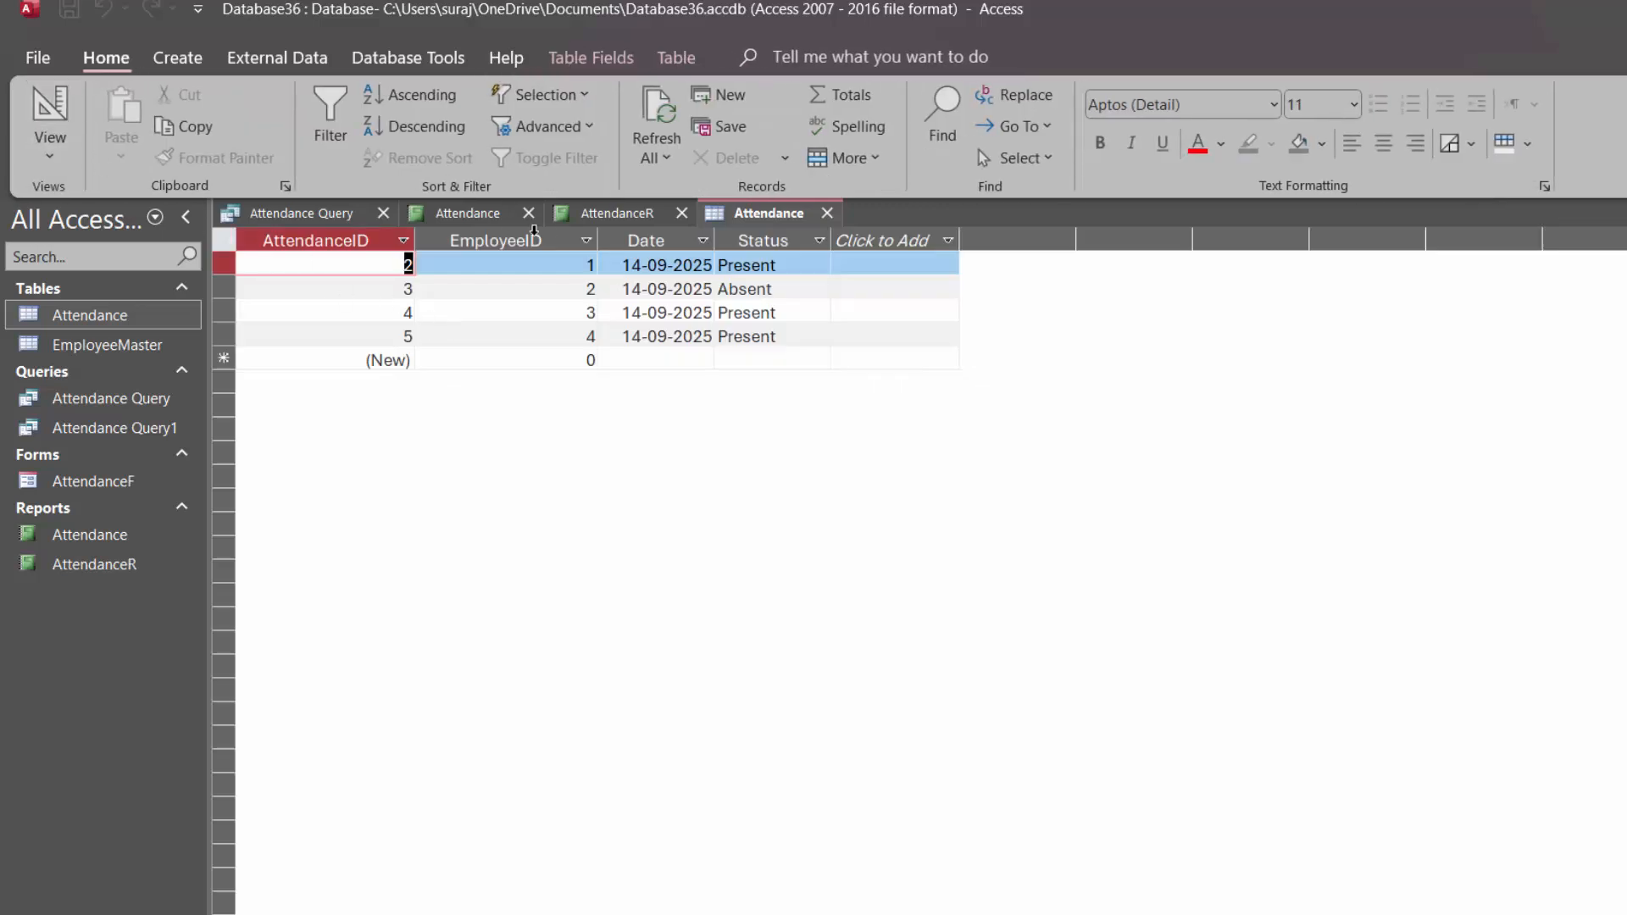
Refresh the AttendanceR report with 2 as the AttendanceID parameter value.
click(615, 214)
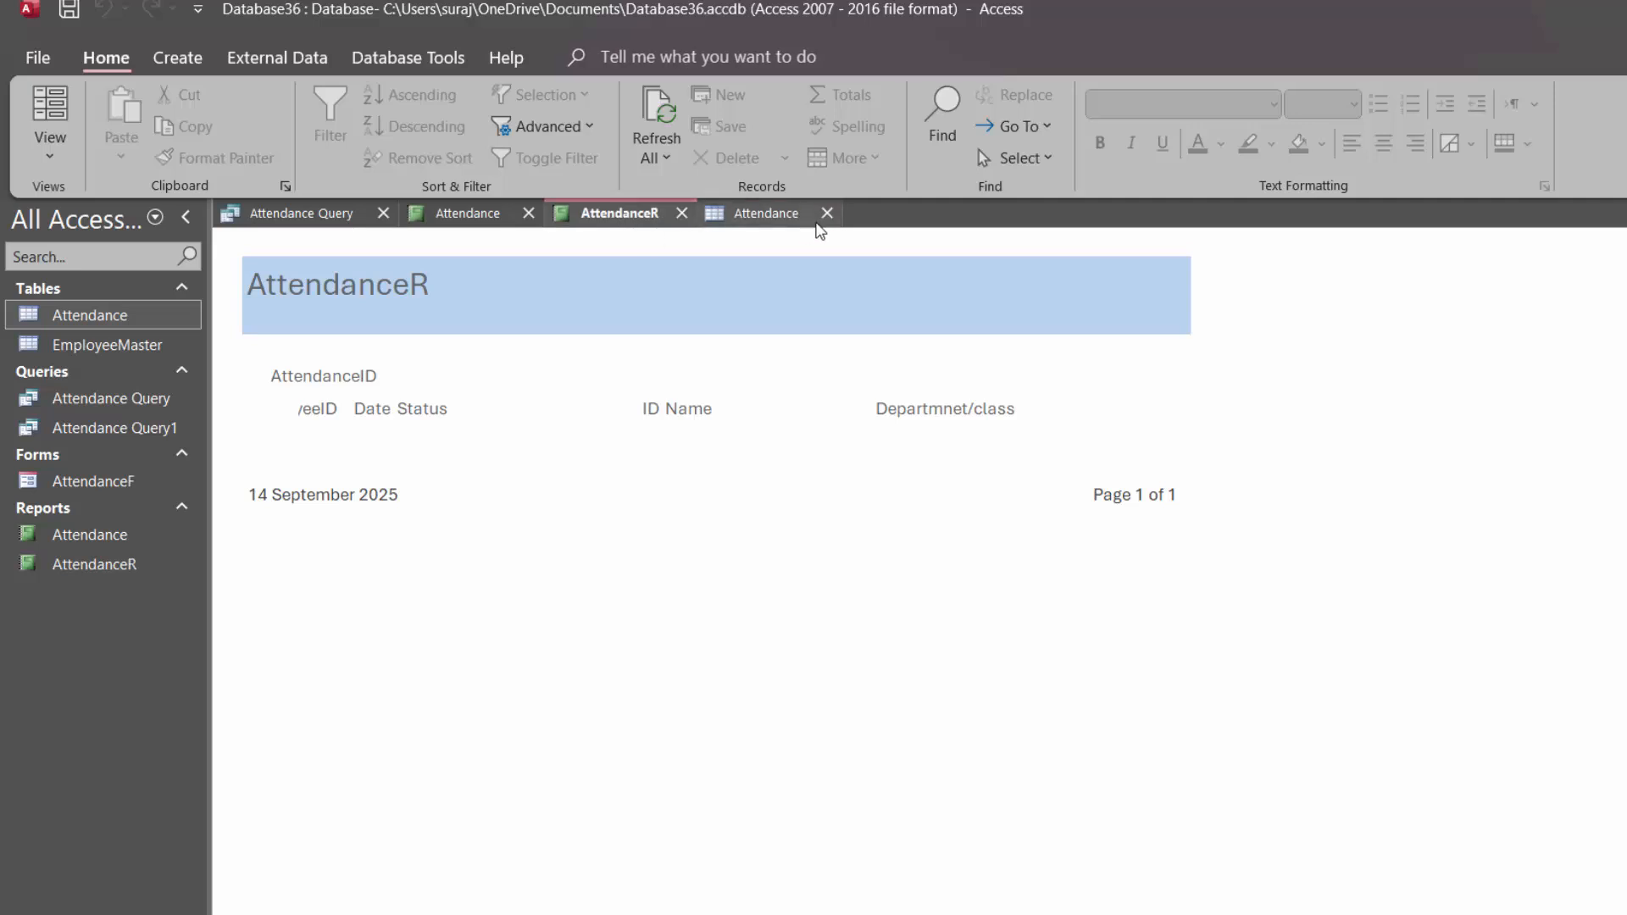
click(635, 122)
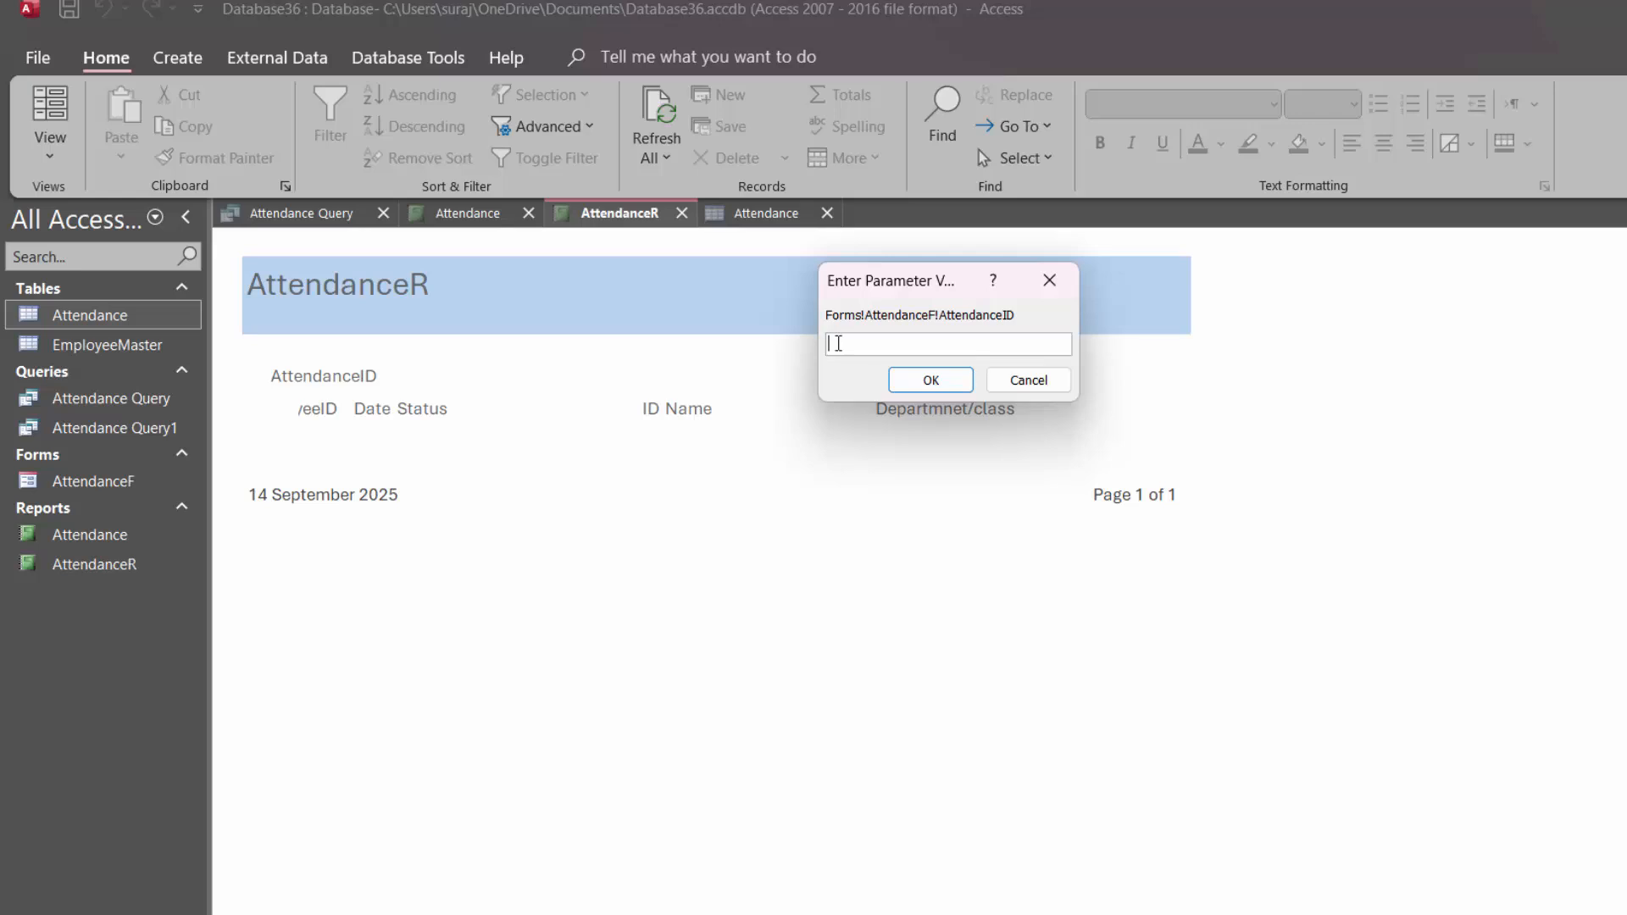
text(2)
key(Return)
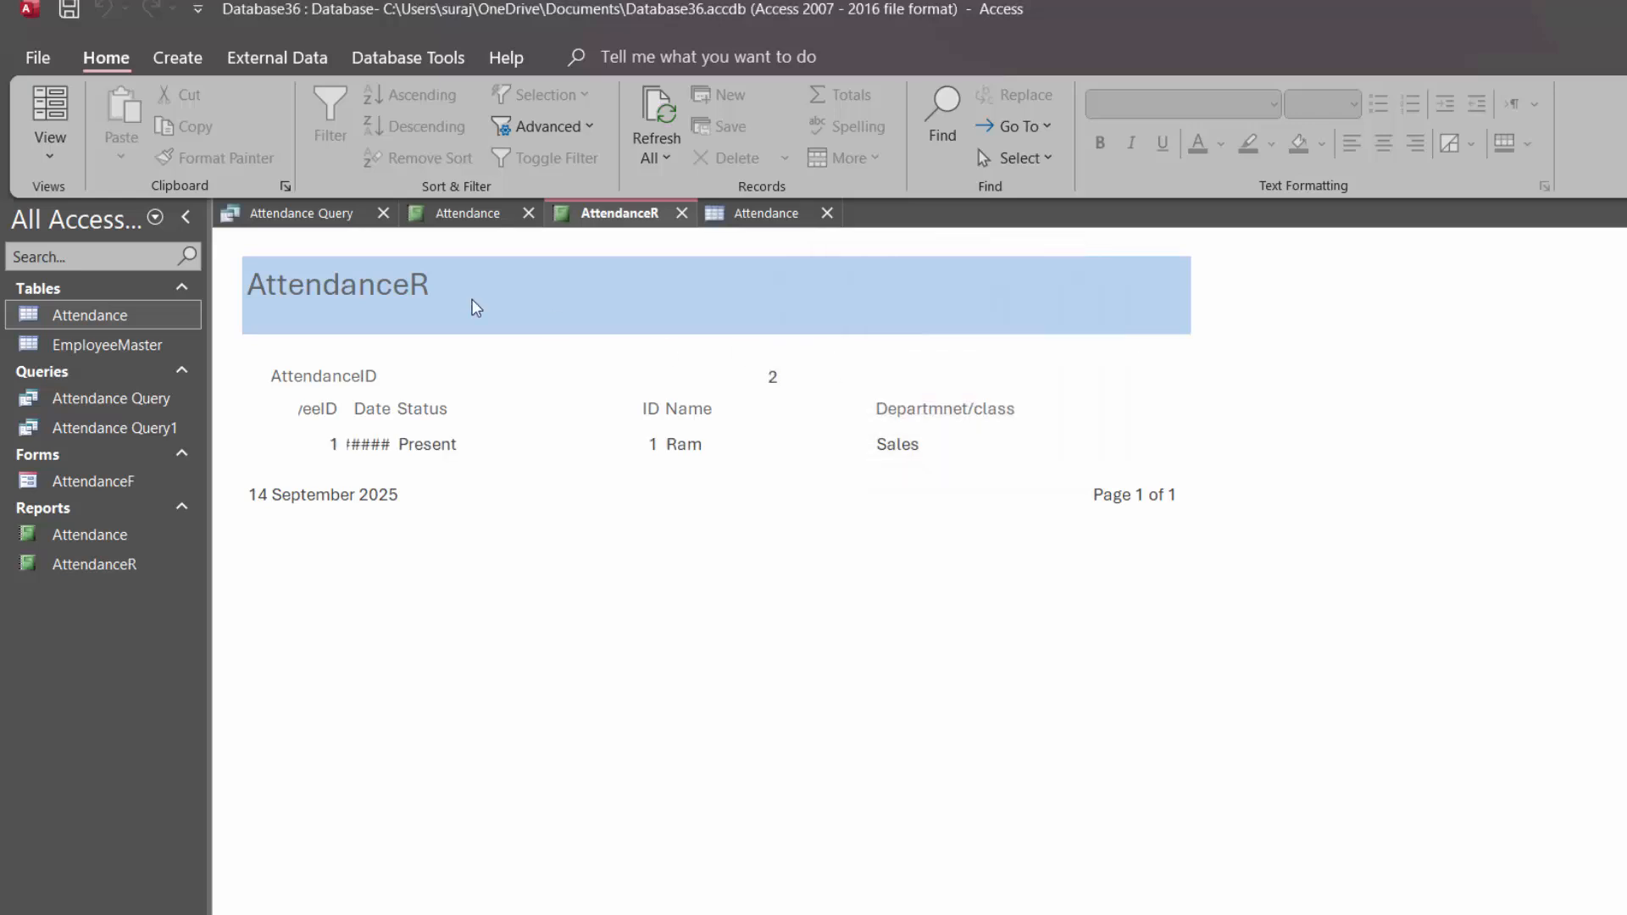
In AttendanceR's Detail section, narrow the Status text box from its left edge to about 1.9 cm and widen the Date text box to about 3.4 cm.
click(54, 150)
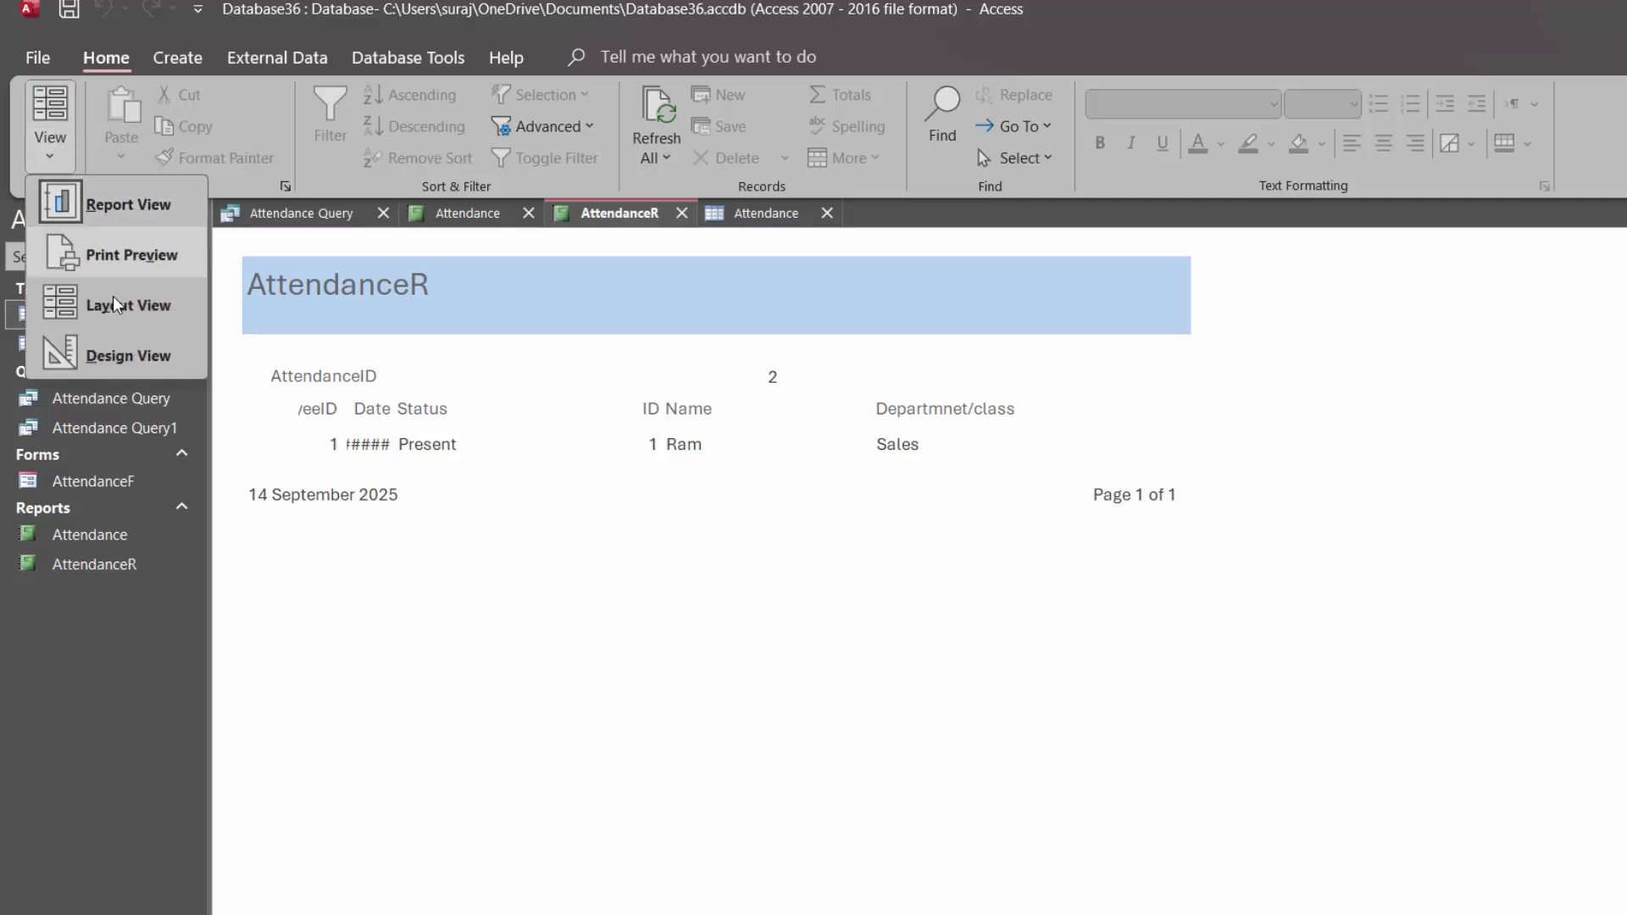
click(131, 354)
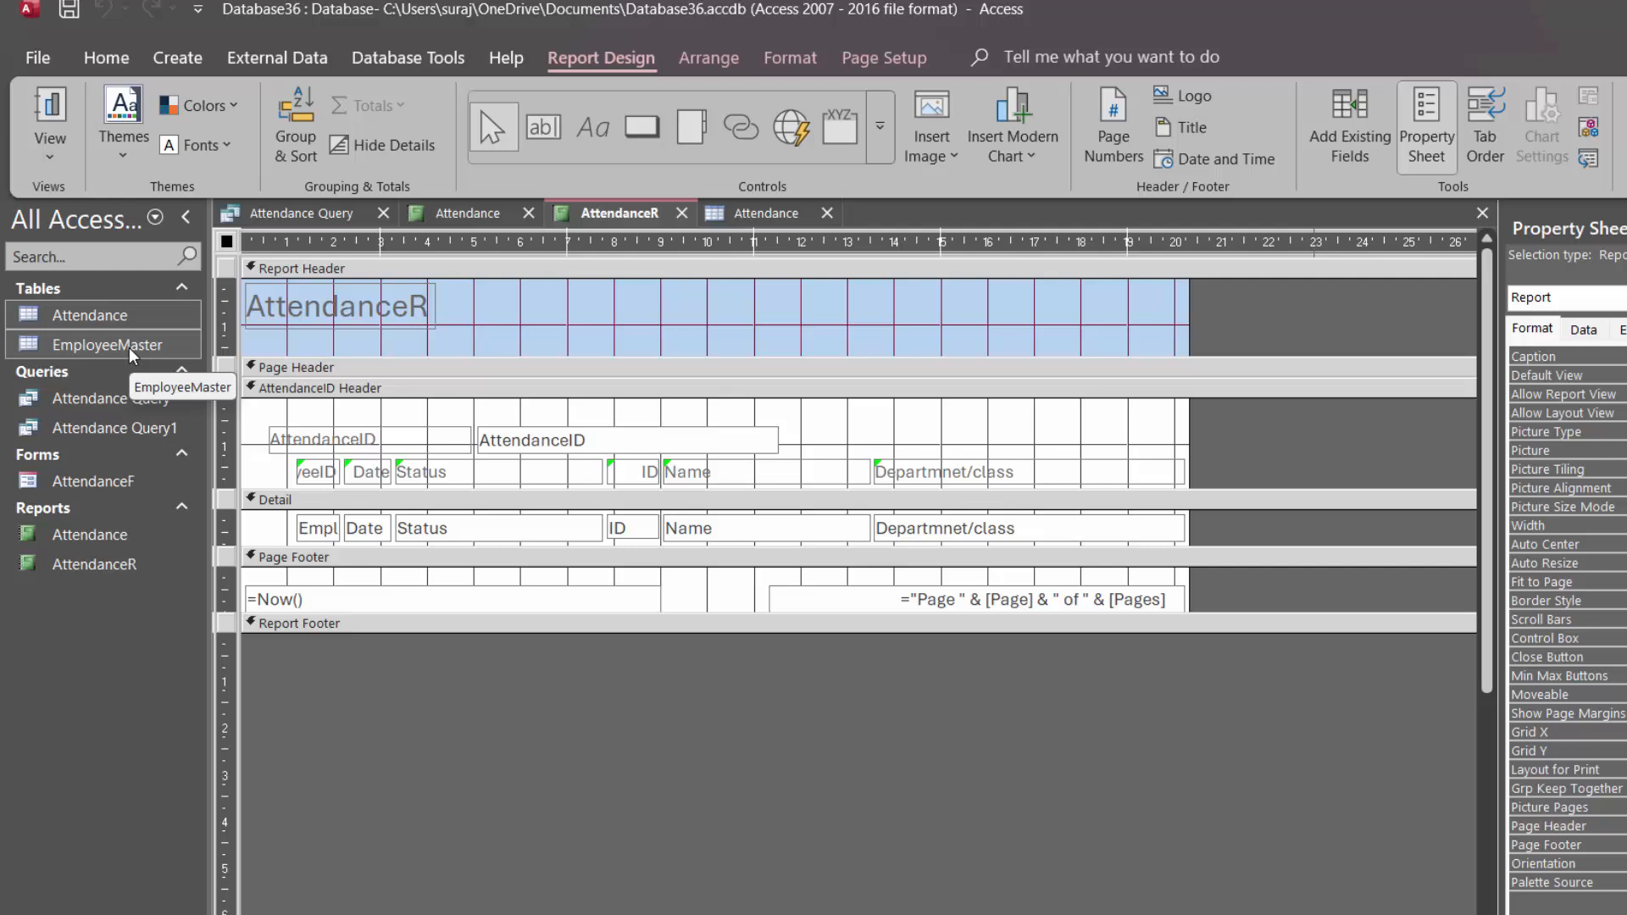
click(451, 537)
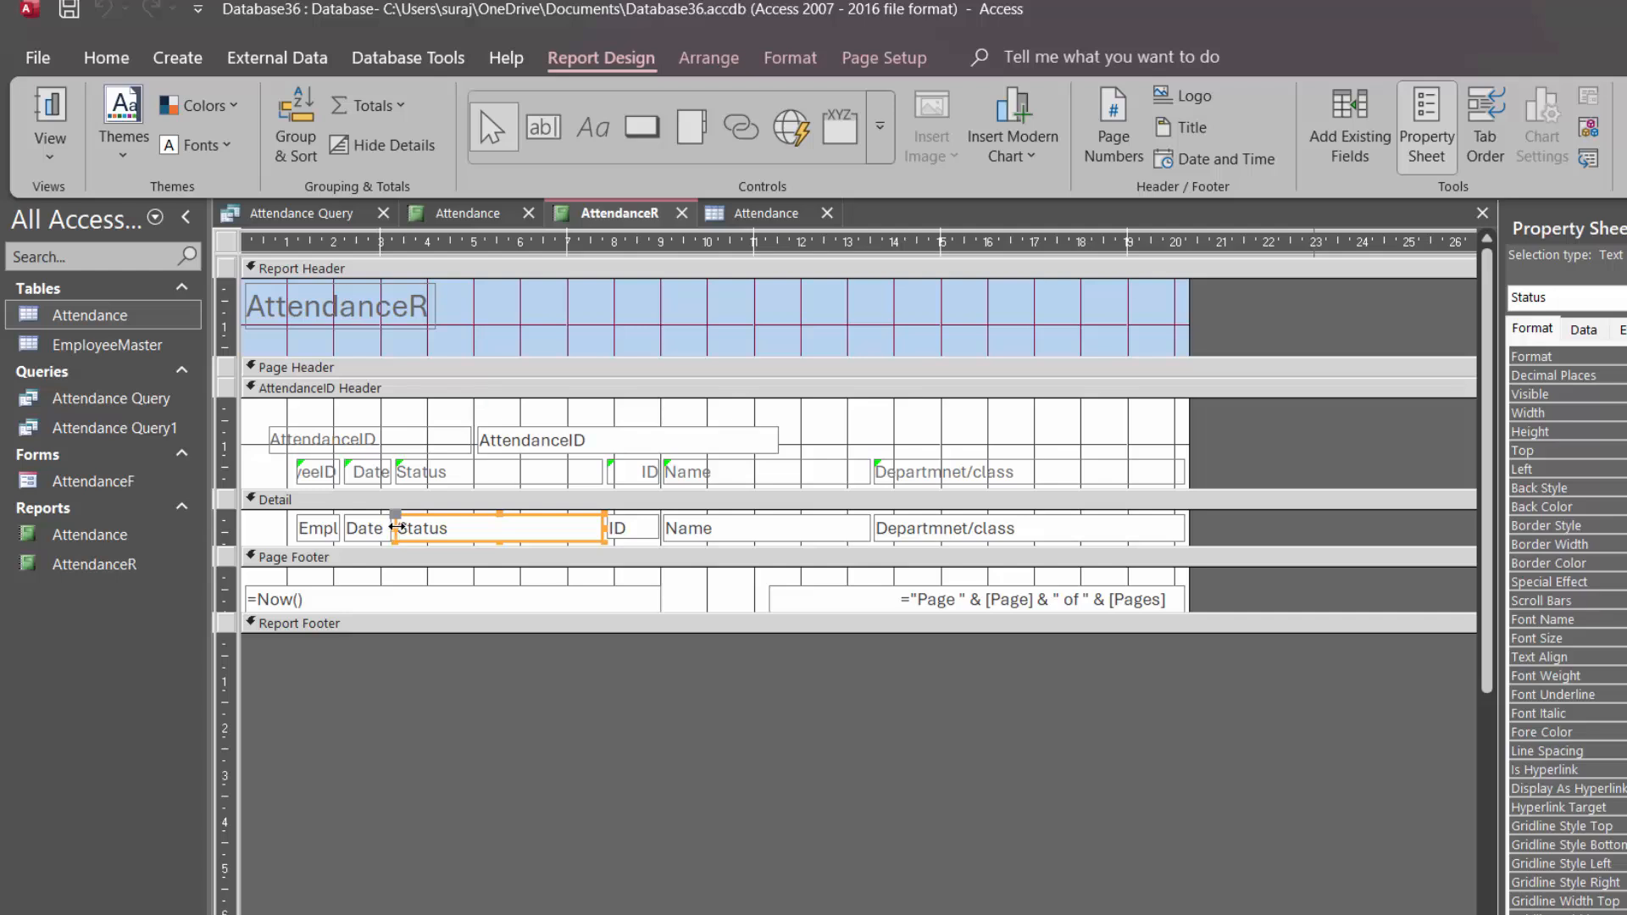
drag(396, 527, 514, 547)
click(370, 532)
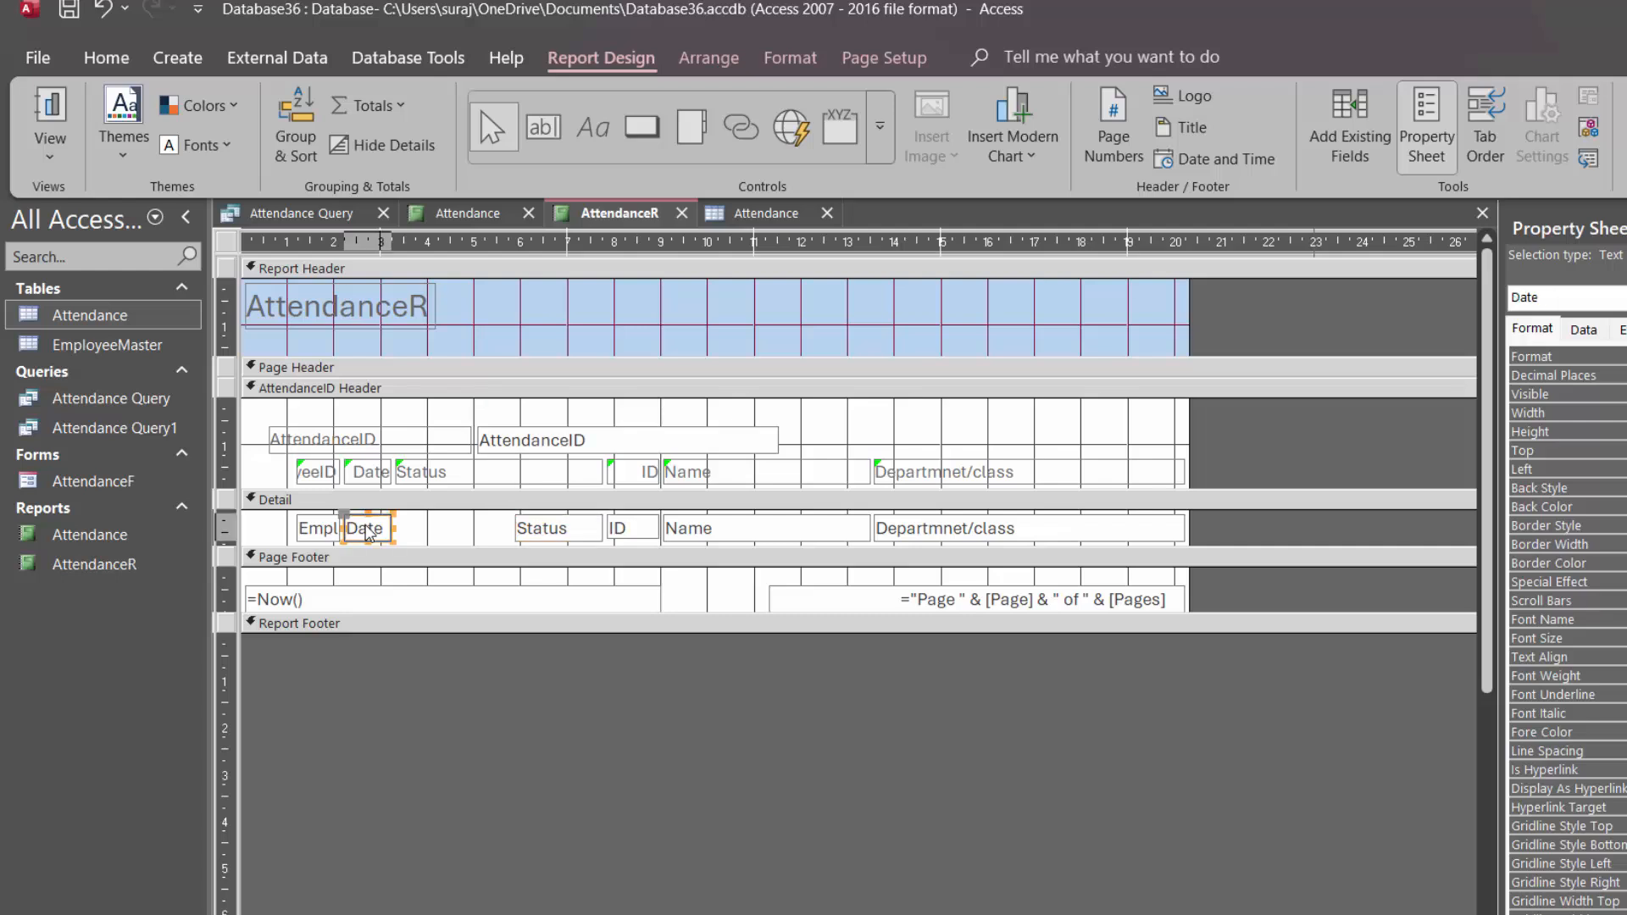
drag(395, 530, 499, 561)
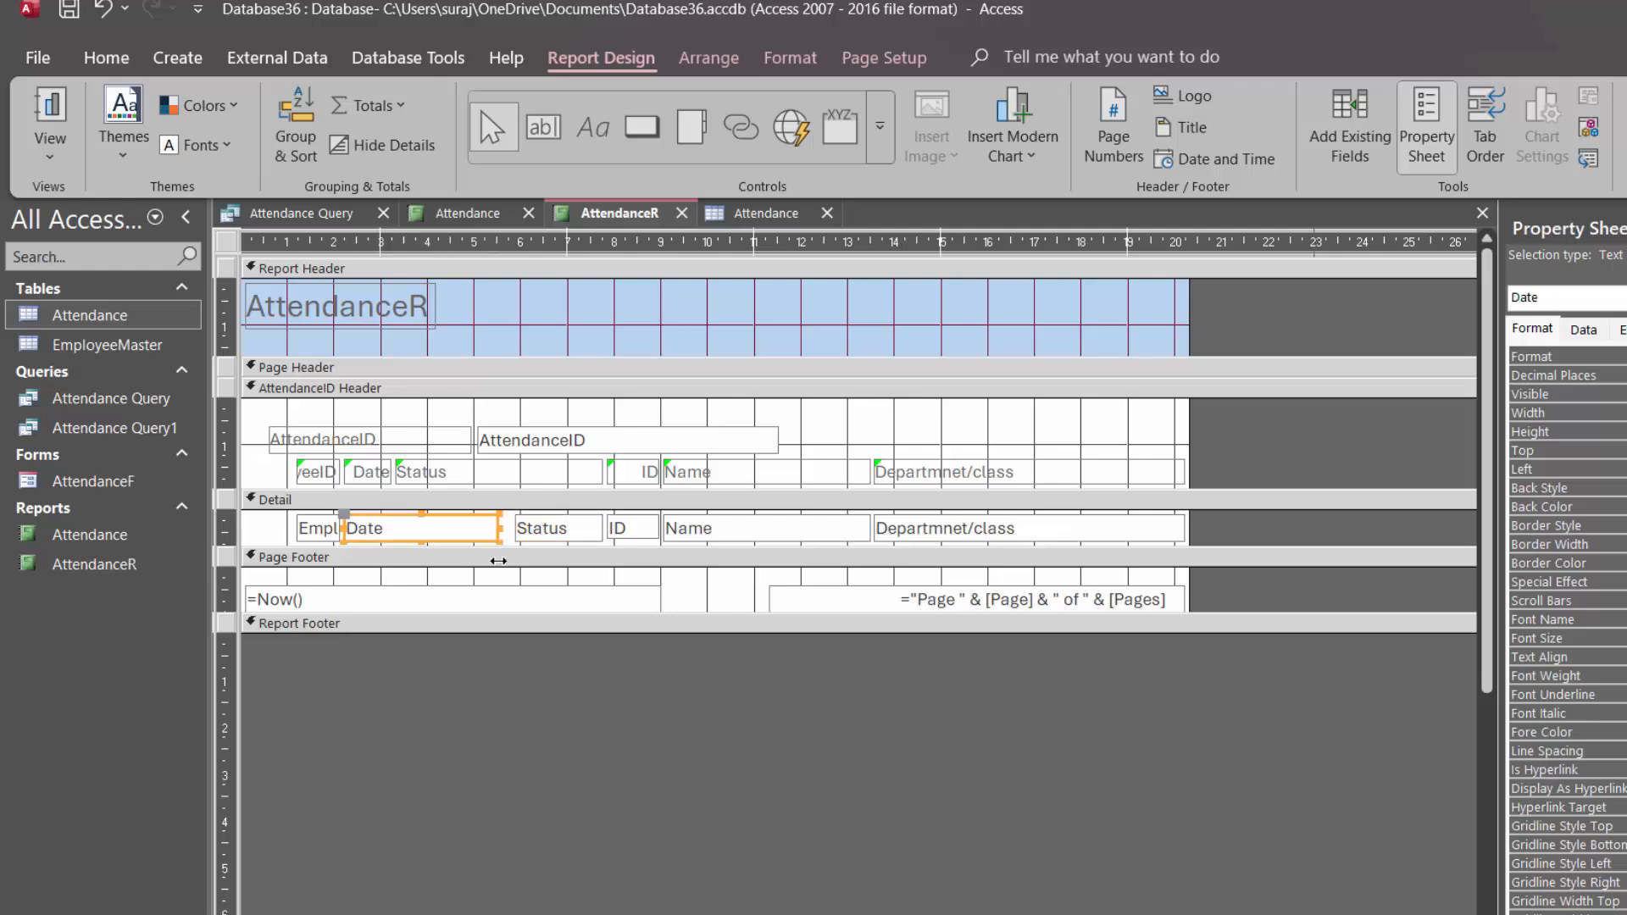
Show the AttendanceR report in Report View with 3 as the AttendanceID parameter value.
click(51, 106)
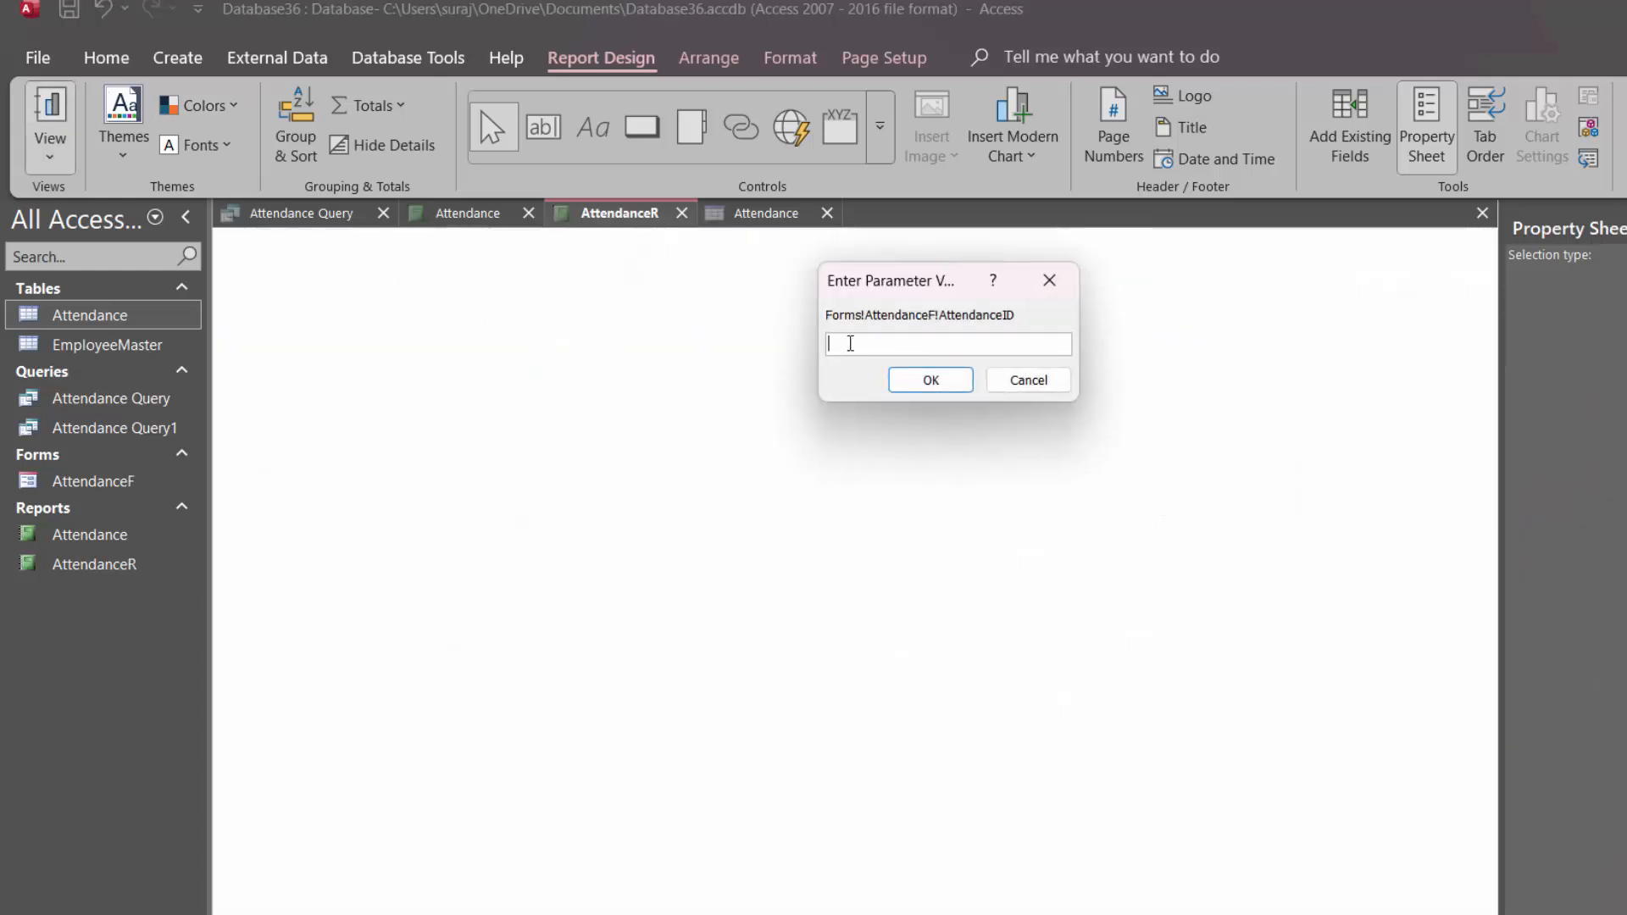
text(3)
key(Return)
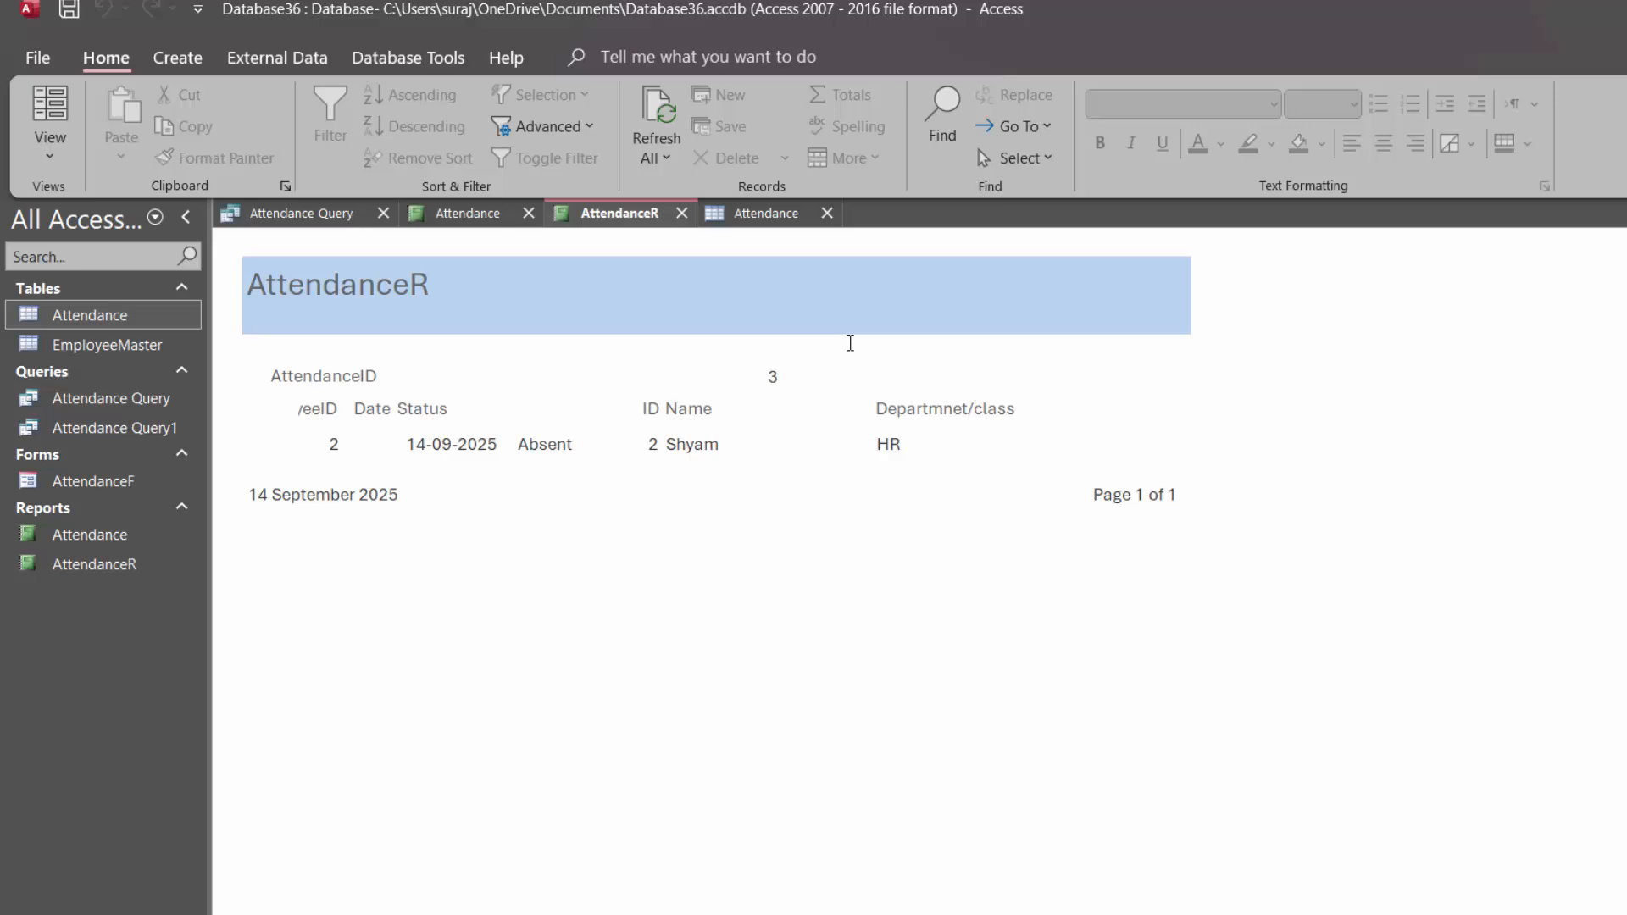